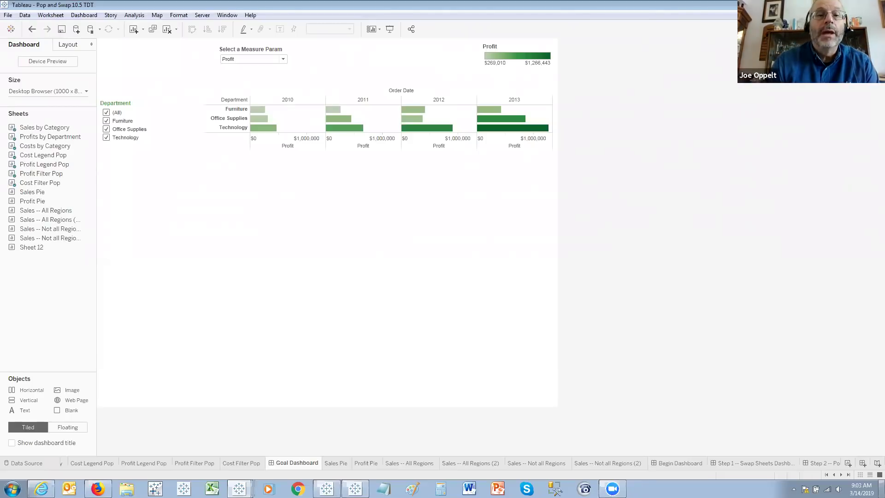
Step: Try the Sales and Cost options of the measure parameter on the Goal Dashboard and examine the chart, filter and legend that each shows
{"action": "left_click", "coordinate": [535, 288]}
{"action": "left_click", "coordinate": [456, 139]}
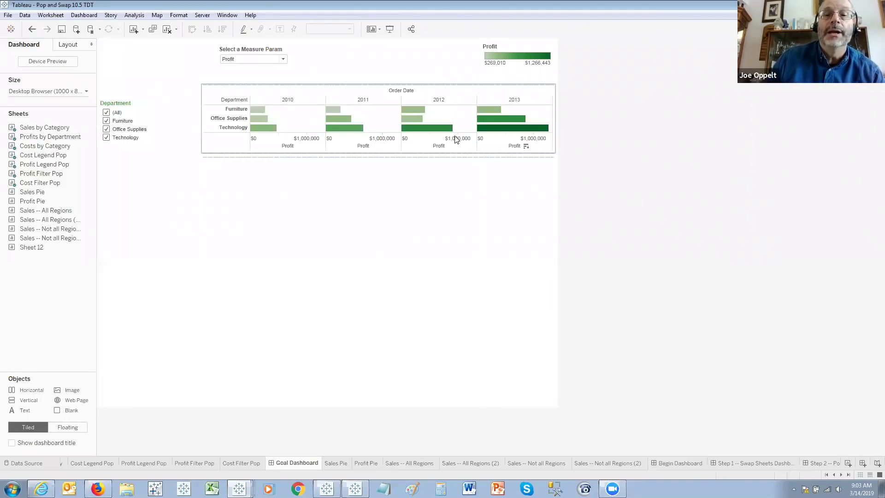
{"action": "left_click", "coordinate": [362, 179]}
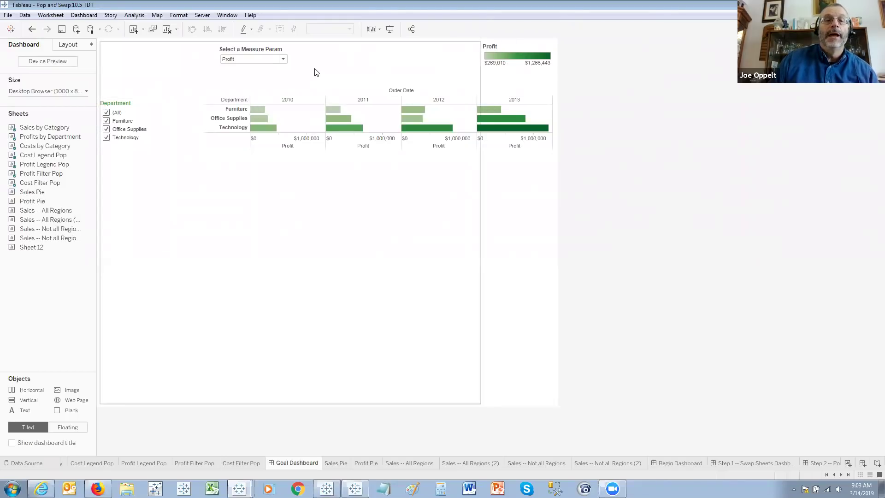
{"action": "left_click", "coordinate": [252, 60]}
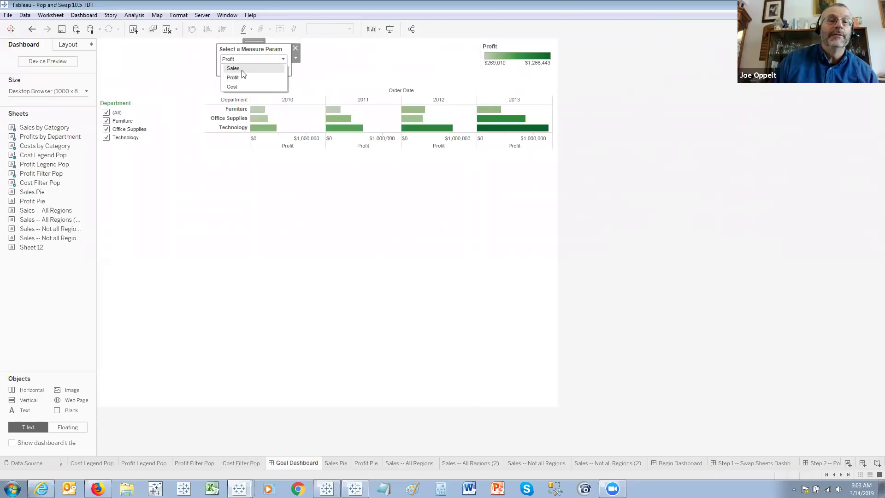
{"action": "left_click", "coordinate": [233, 69]}
{"action": "left_click", "coordinate": [248, 60]}
{"action": "left_click", "coordinate": [244, 87]}
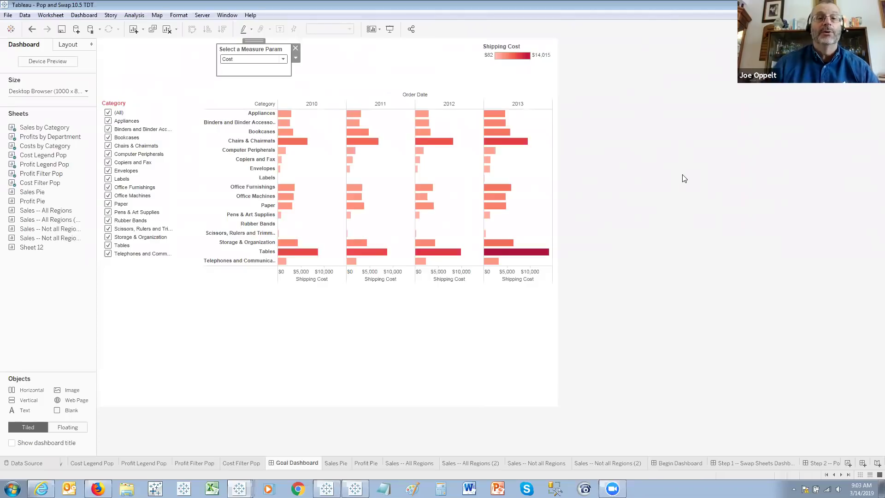
{"action": "left_click", "coordinate": [662, 141]}
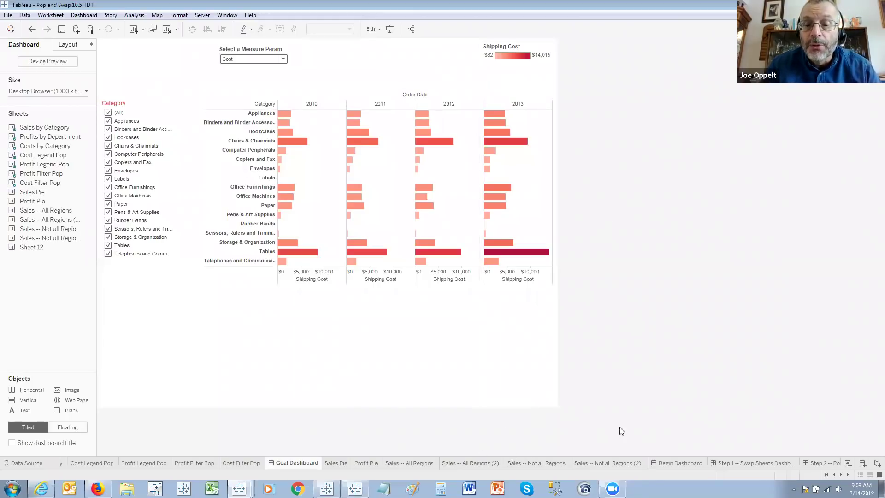
Step: Open Begin Dashboard, add the Profit Pie sheet as a floating object, and enlarge it in width and height
{"action": "left_click", "coordinate": [680, 463]}
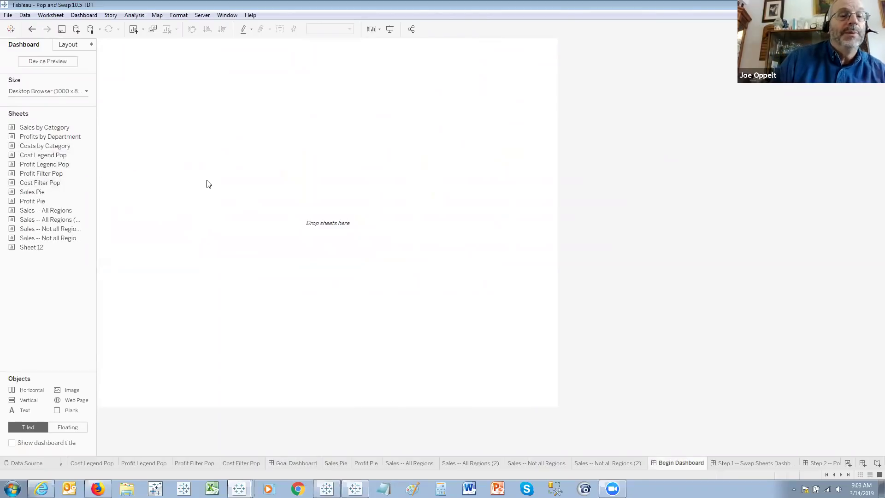
{"action": "mouse_move", "coordinate": [40, 210]}
{"action": "mouse_move", "coordinate": [33, 201]}
{"action": "left_mouse_down"}
{"action": "mouse_move", "coordinate": [199, 121]}
{"action": "mouse_move", "coordinate": [64, 200]}
{"action": "left_mouse_up"}
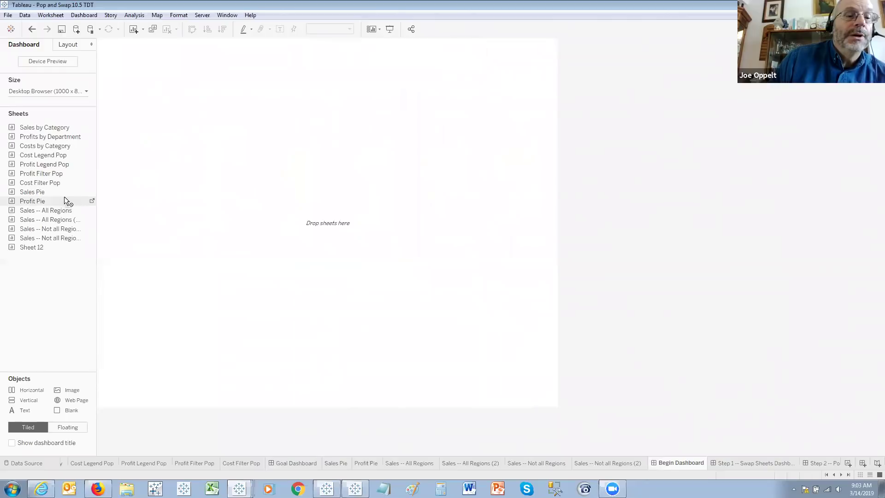
{"action": "left_click", "coordinate": [67, 427]}
{"action": "left_click_drag", "start_coordinate": [35, 207], "coordinate": [190, 110]}
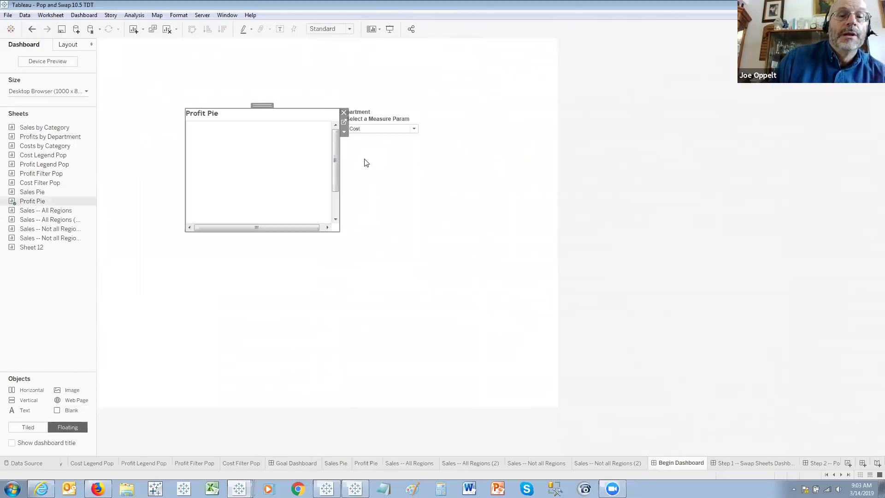
{"action": "left_click_drag", "start_coordinate": [339, 176], "coordinate": [436, 169]}
{"action": "left_click_drag", "start_coordinate": [321, 229], "coordinate": [318, 316]}
Step: Set the Select a Measure Param control to Profit and move it above the Profit Pie
{"action": "left_click", "coordinate": [386, 130]}
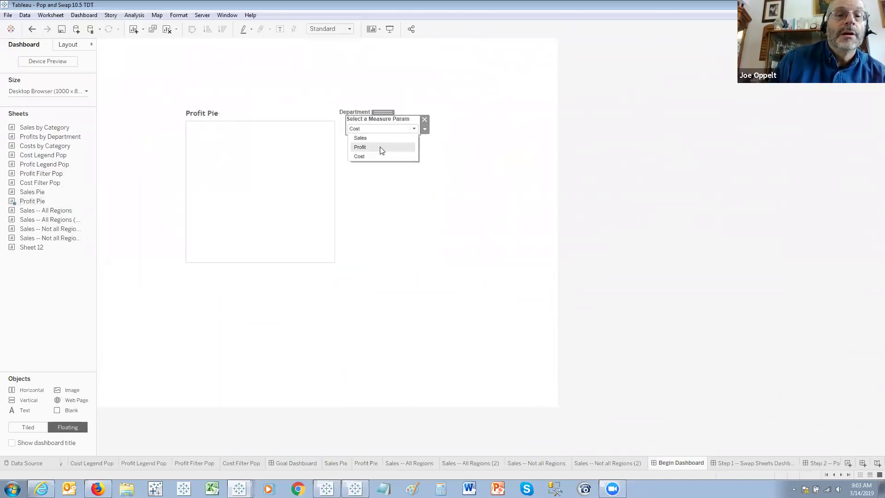
{"action": "left_click", "coordinate": [378, 147]}
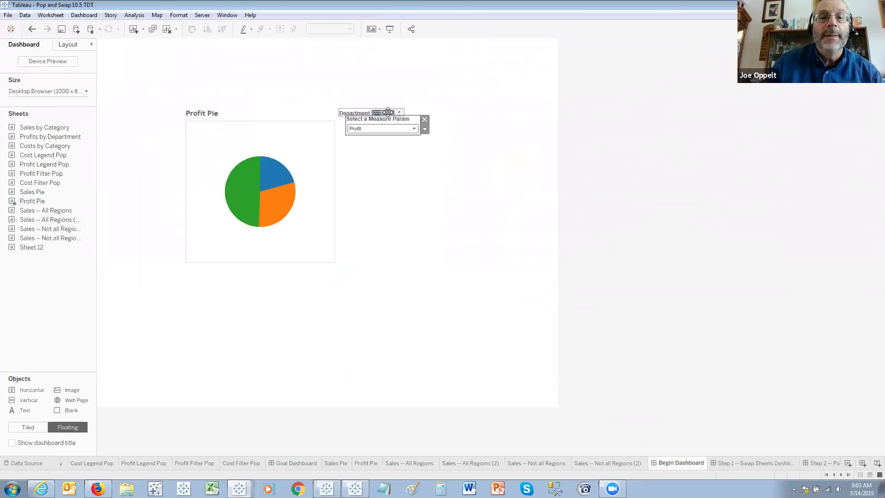
{"action": "left_click", "coordinate": [490, 55]}
{"action": "left_click_drag", "start_coordinate": [330, 41], "coordinate": [297, 54]}
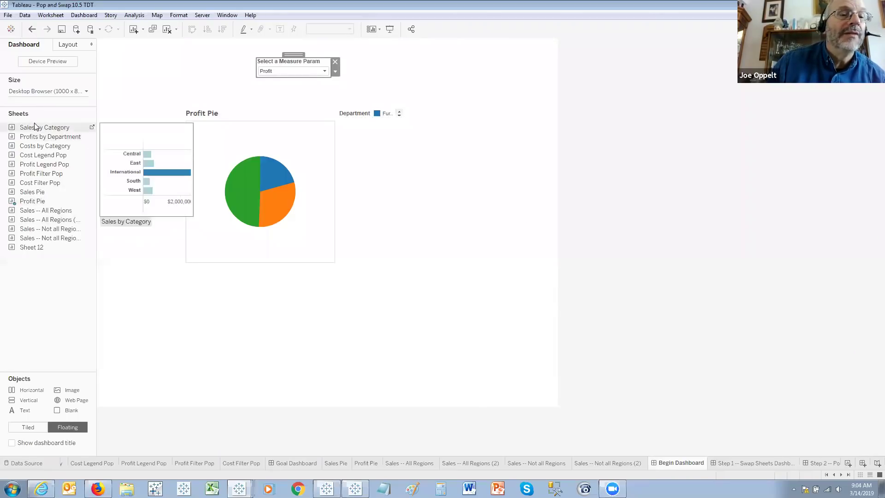
Step: Float an enlarged Sales by Category sheet over the Profit Pie and set the measure parameter to Sales
{"action": "mouse_move", "coordinate": [41, 150]}
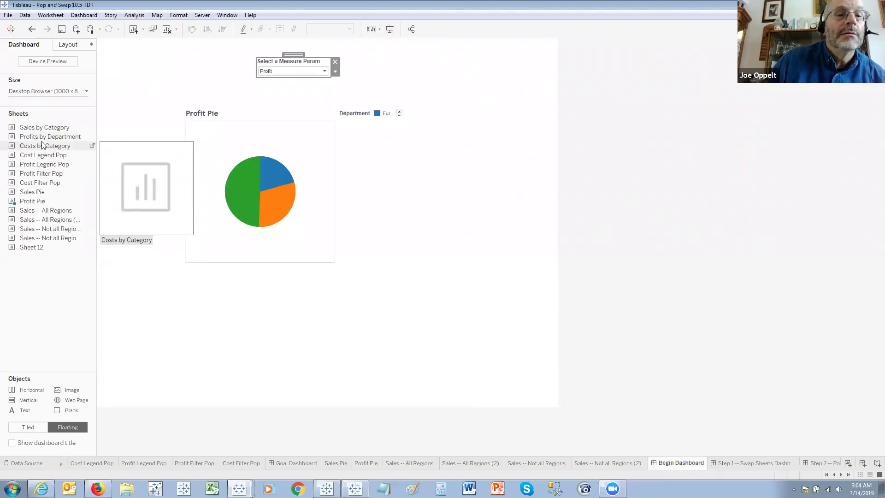
{"action": "left_click_drag", "start_coordinate": [42, 127], "coordinate": [161, 107]}
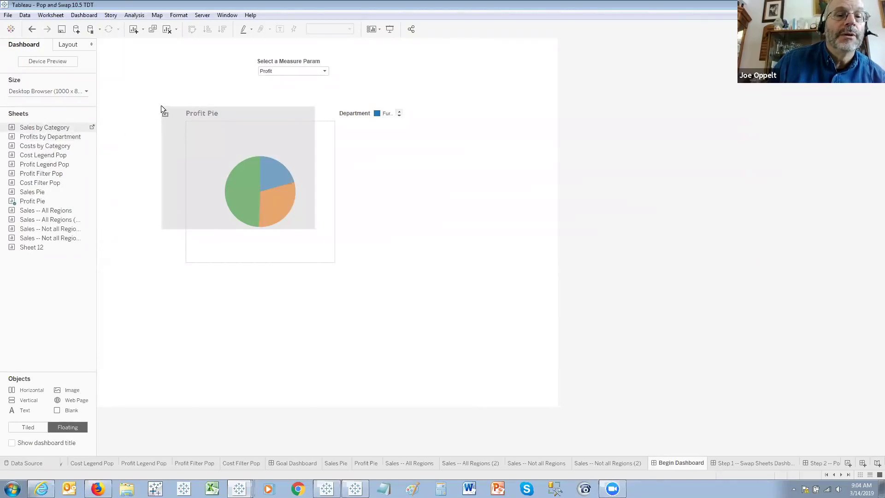
{"action": "left_click_drag", "start_coordinate": [324, 169], "coordinate": [385, 305]}
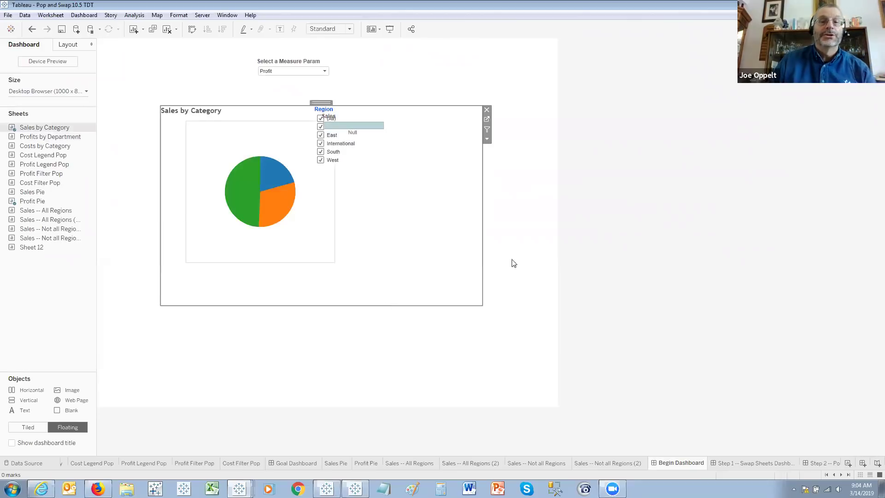
{"action": "left_click", "coordinate": [283, 71]}
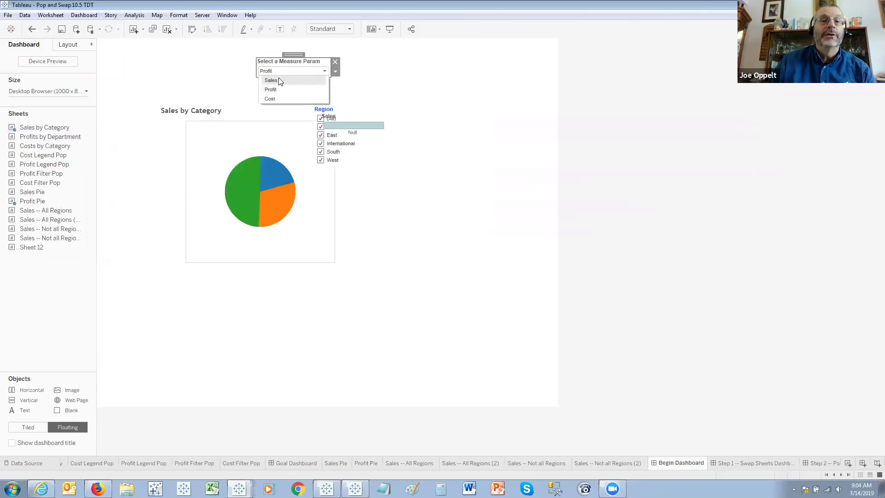
{"action": "left_click", "coordinate": [278, 78]}
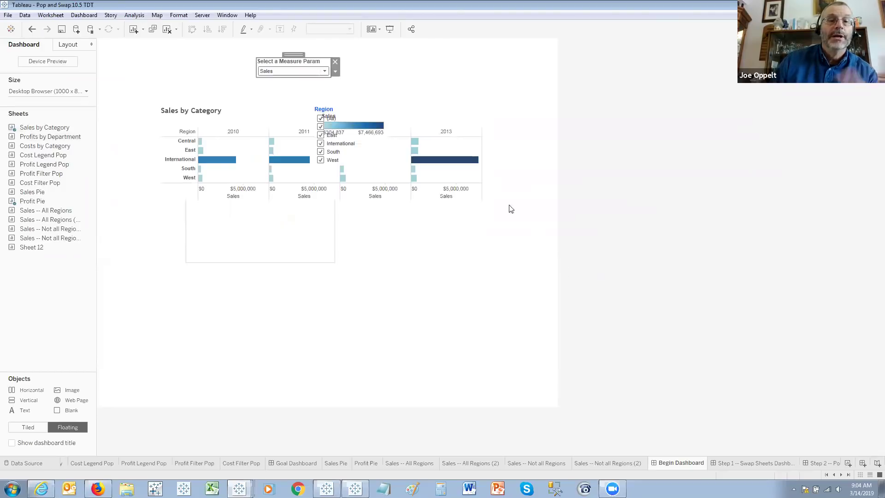
Step: Select the International bar for 2011 and remove the overlapping Region filter and Sales legend from the dashboard
{"action": "left_click", "coordinate": [223, 166]}
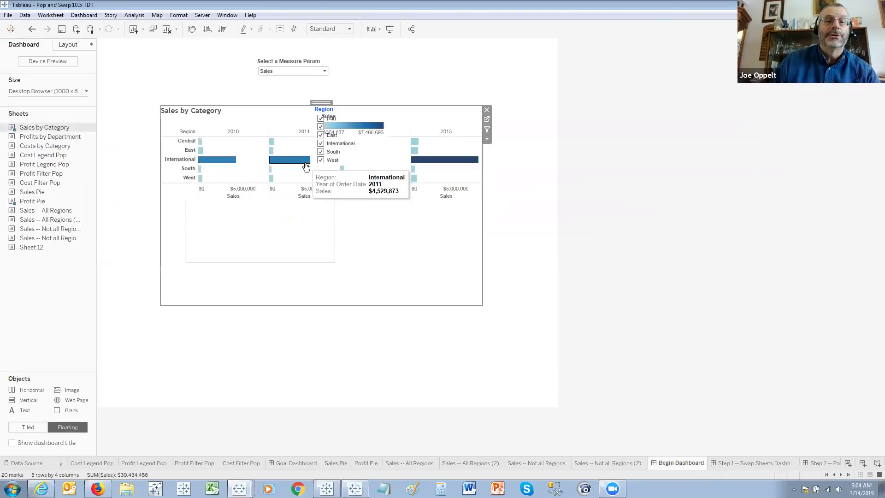
{"action": "left_click", "coordinate": [289, 160]}
{"action": "left_click", "coordinate": [344, 116]}
{"action": "left_click", "coordinate": [383, 115]}
{"action": "left_click", "coordinate": [382, 125]}
{"action": "left_click", "coordinate": [390, 116]}
{"action": "left_click", "coordinate": [390, 116]}
{"action": "left_click", "coordinate": [362, 120]}
{"action": "left_click", "coordinate": [394, 111]}
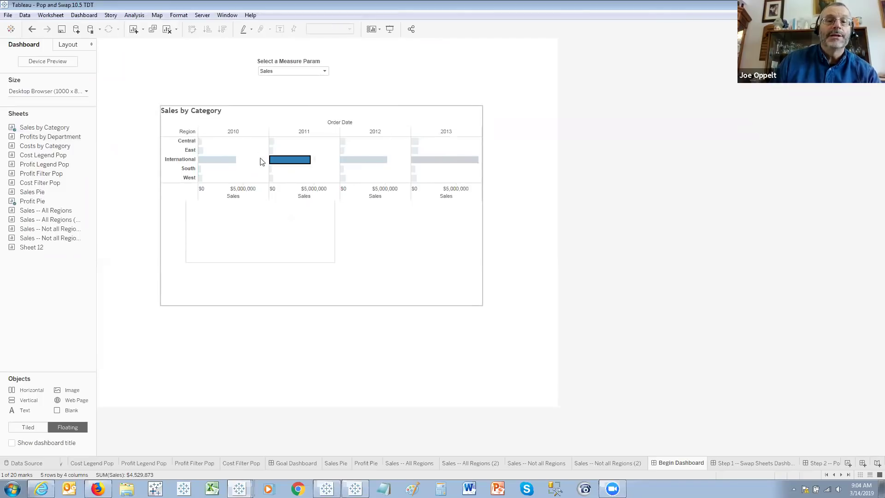
Step: Select the International bar for 2010, set the measure parameter to Profit, and try to select the pie beneath the Sales by Category sheet
{"action": "left_click", "coordinate": [215, 160]}
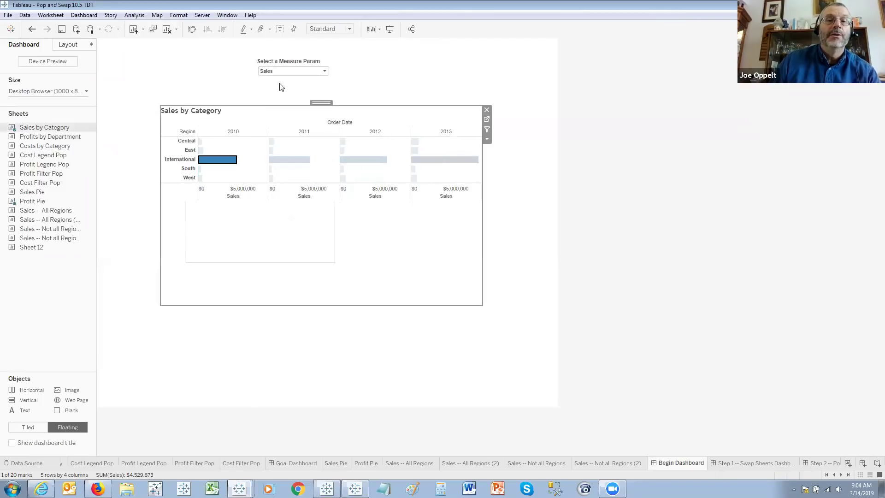
{"action": "left_click", "coordinate": [285, 71]}
{"action": "left_click", "coordinate": [282, 90]}
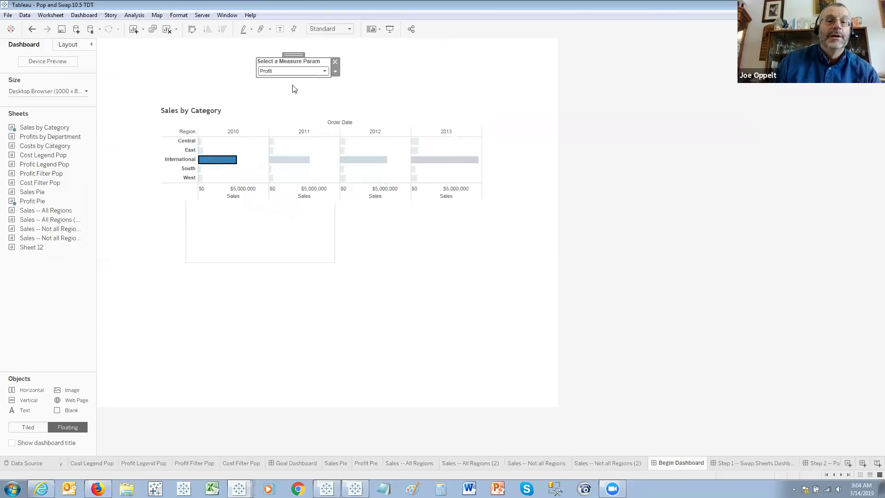
{"action": "left_click", "coordinate": [253, 173]}
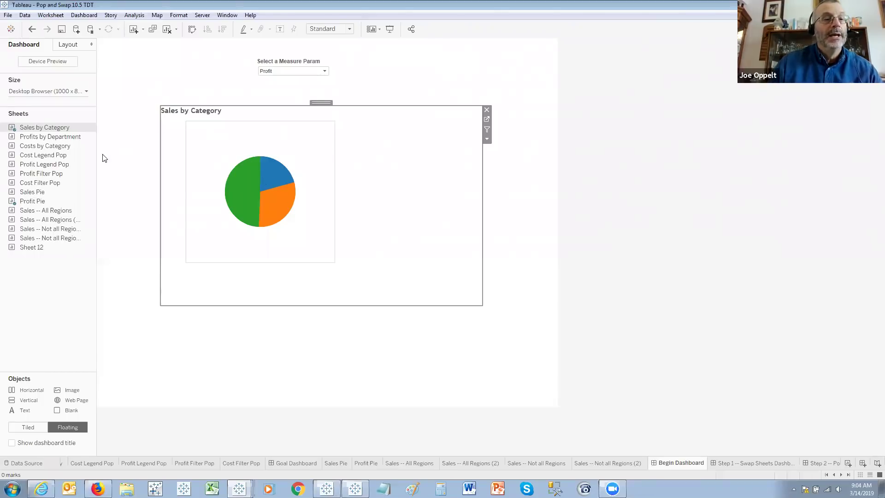
Step: Remove the floating Sales by Category and Profit Pie sheets from the dashboard
{"action": "mouse_move", "coordinate": [52, 137]}
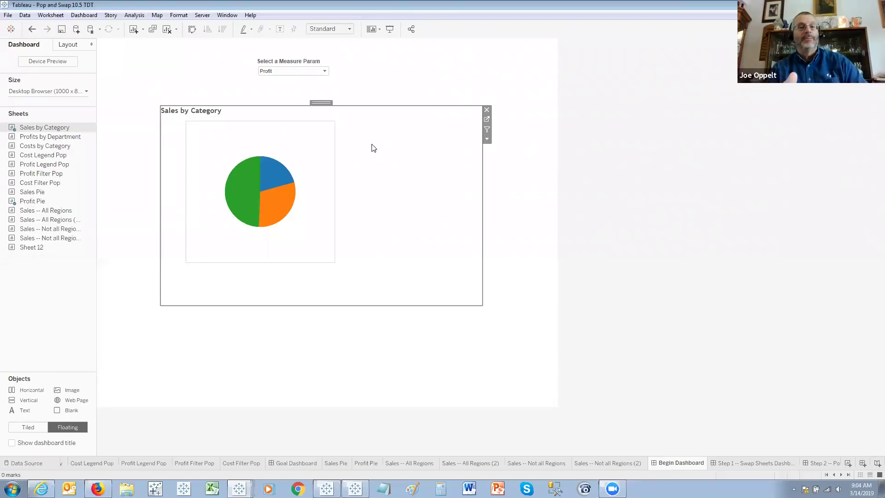
{"action": "left_click", "coordinate": [486, 109]}
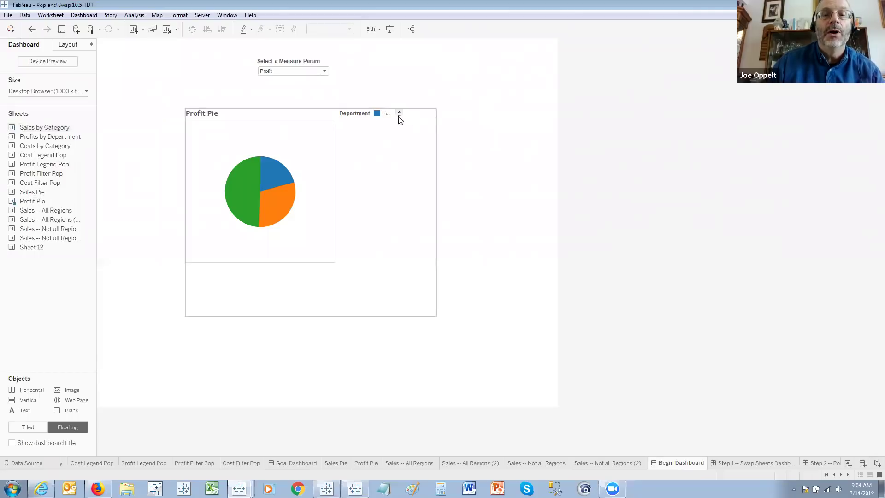
{"action": "left_click", "coordinate": [372, 145]}
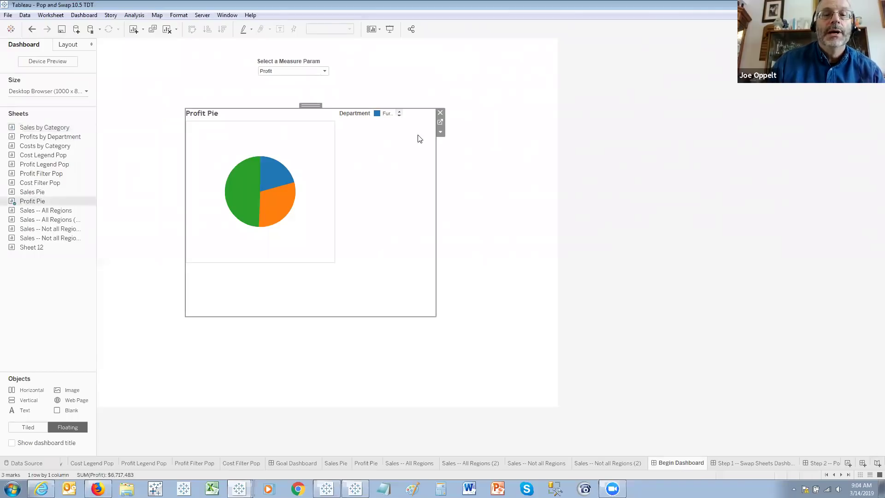
{"action": "left_click", "coordinate": [440, 113]}
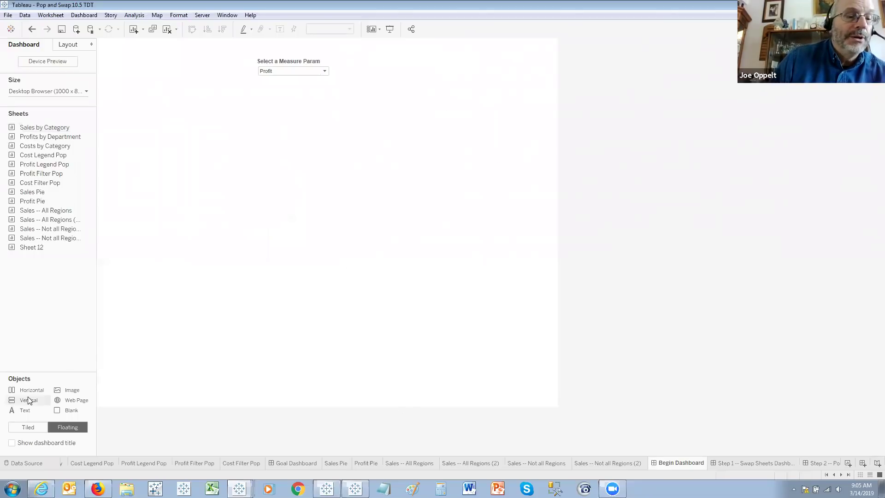
Step: Add a floating vertical container below the measure parameter control and enlarge it to cover most of the dashboard width
{"action": "left_click_drag", "start_coordinate": [95, 362], "coordinate": [126, 110]}
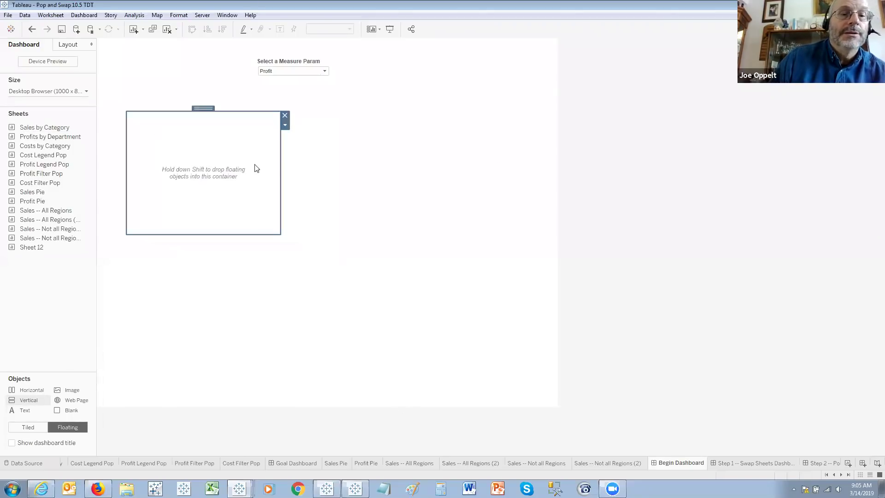
{"action": "left_click_drag", "start_coordinate": [399, 174], "coordinate": [456, 169]}
{"action": "left_click_drag", "start_coordinate": [319, 235], "coordinate": [317, 338]}
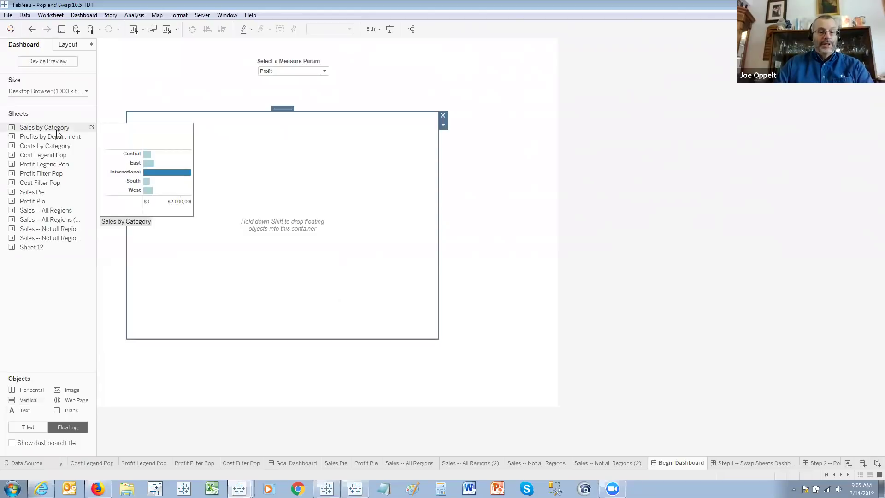
Step: Stack the Sales by Category, Profits by Department and Costs by Category sheets inside the vertical container
{"action": "left_click_drag", "start_coordinate": [57, 133], "coordinate": [188, 150]}
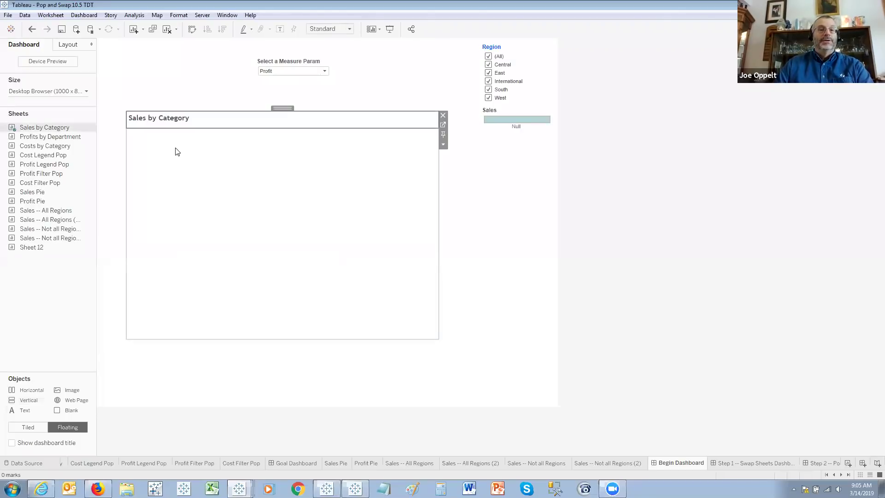
{"action": "left_click_drag", "start_coordinate": [52, 139], "coordinate": [158, 178]}
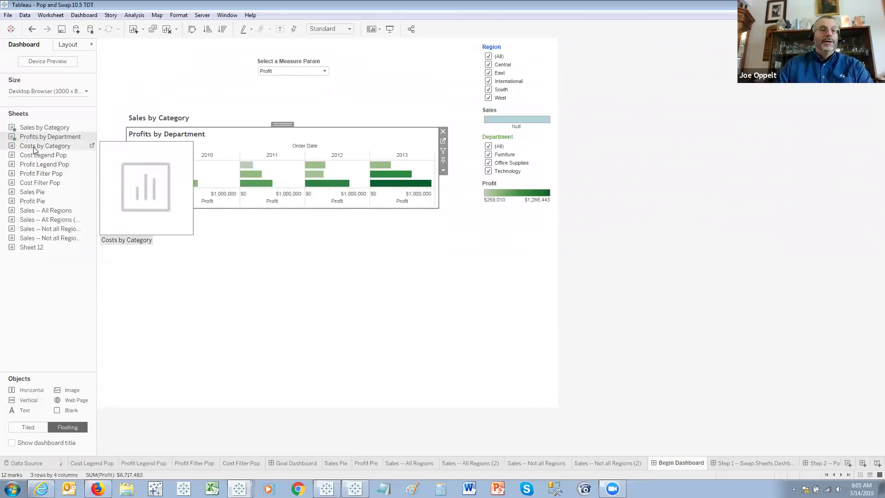
{"action": "left_click_drag", "start_coordinate": [45, 146], "coordinate": [175, 238]}
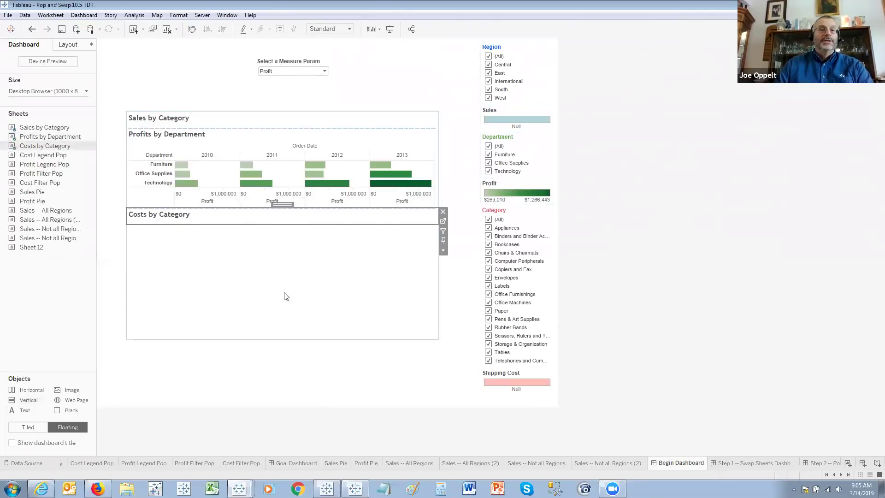
Step: Hide the titles of the Costs by Category, Sales by Category and Profits by Department sheets in the container
{"action": "right_click", "coordinate": [165, 222]}
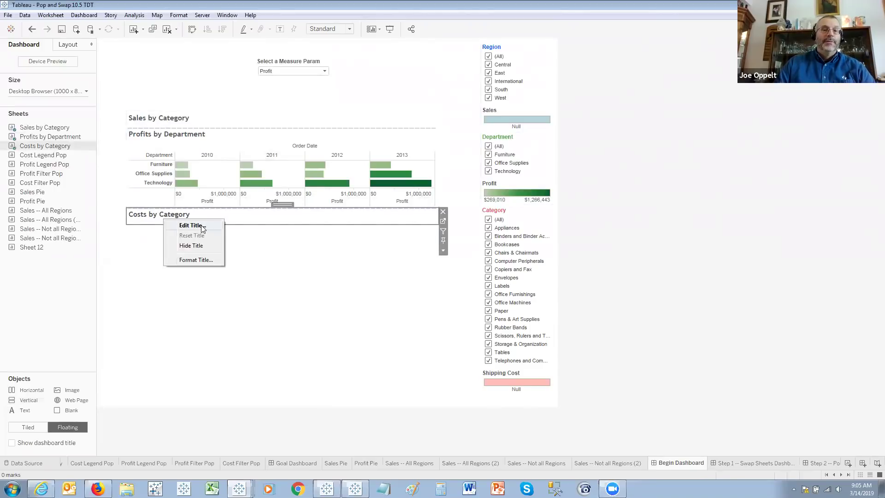
{"action": "left_click", "coordinate": [195, 245]}
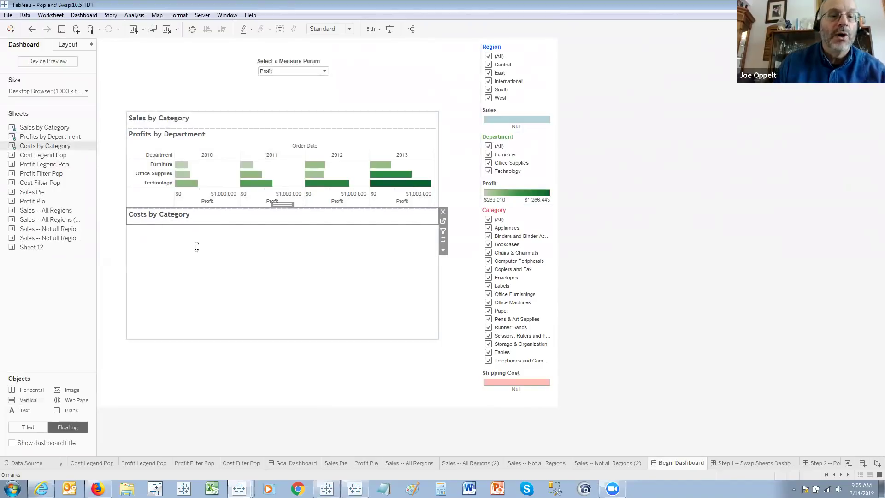
{"action": "right_click", "coordinate": [184, 123]}
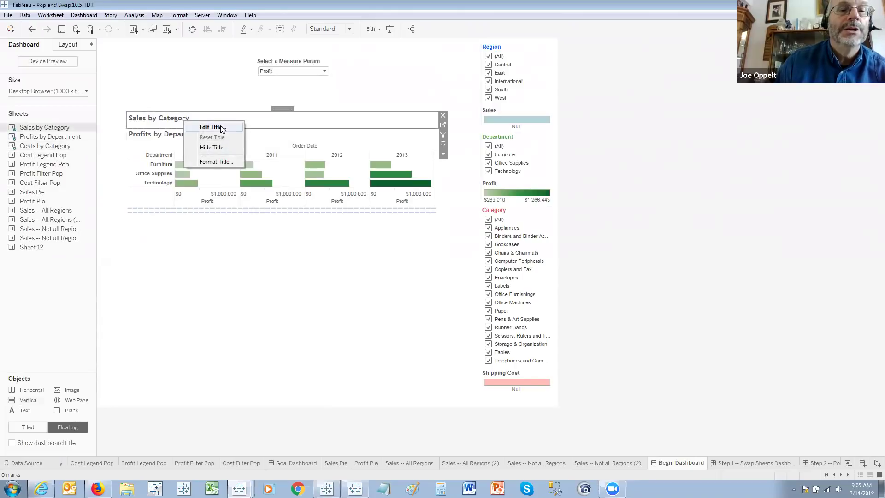
{"action": "left_click", "coordinate": [218, 147]}
{"action": "right_click", "coordinate": [175, 123]}
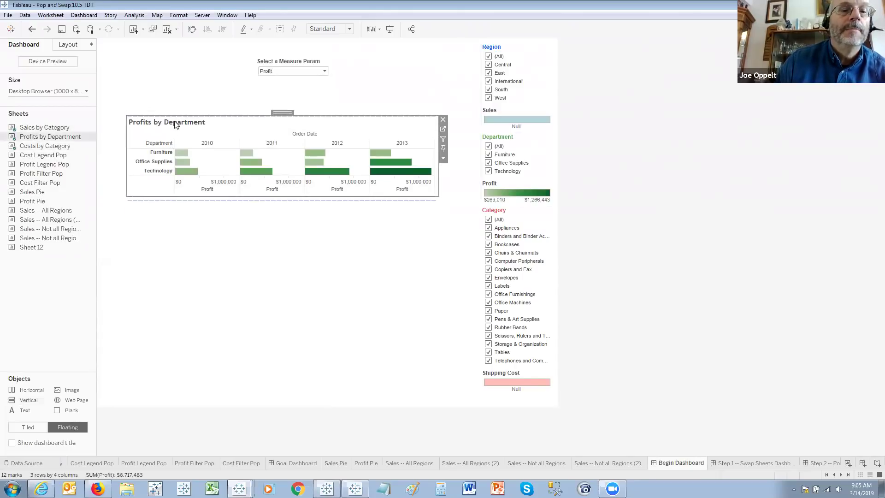
{"action": "left_click", "coordinate": [213, 150]}
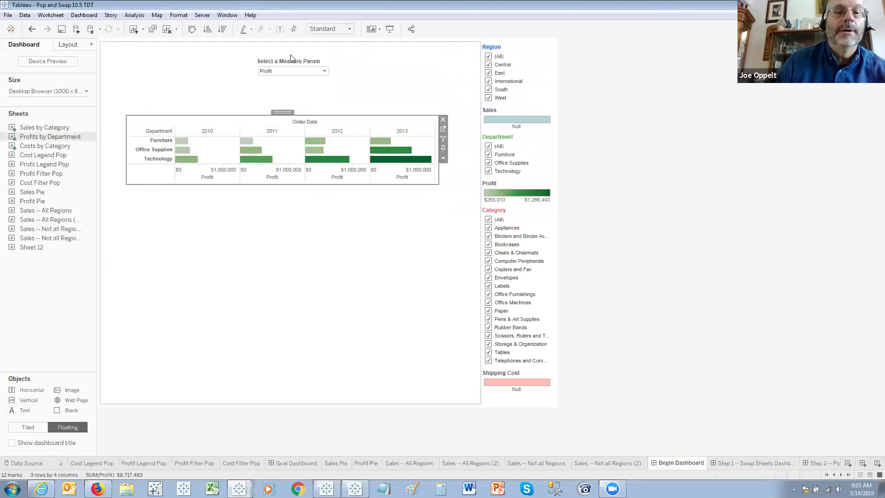
Step: Select Sales in the measure parameter control to test the sheet swap on the dashboard
{"action": "left_click", "coordinate": [312, 72]}
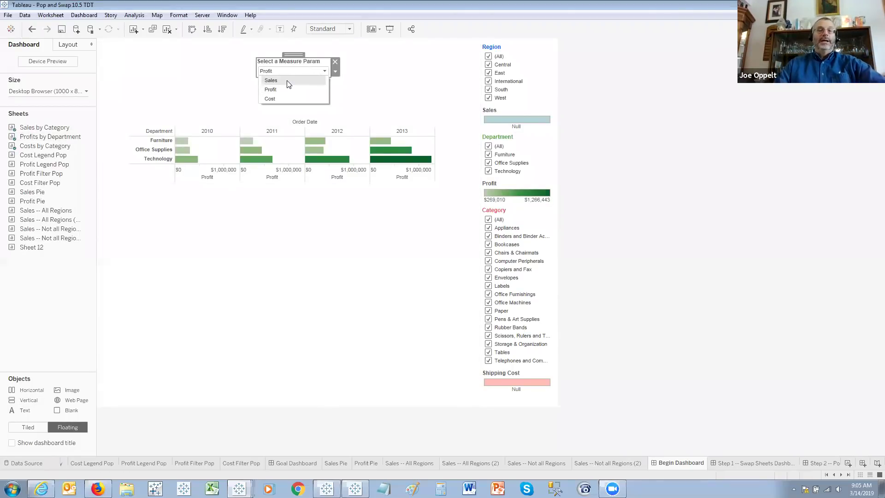
{"action": "left_click", "coordinate": [286, 80]}
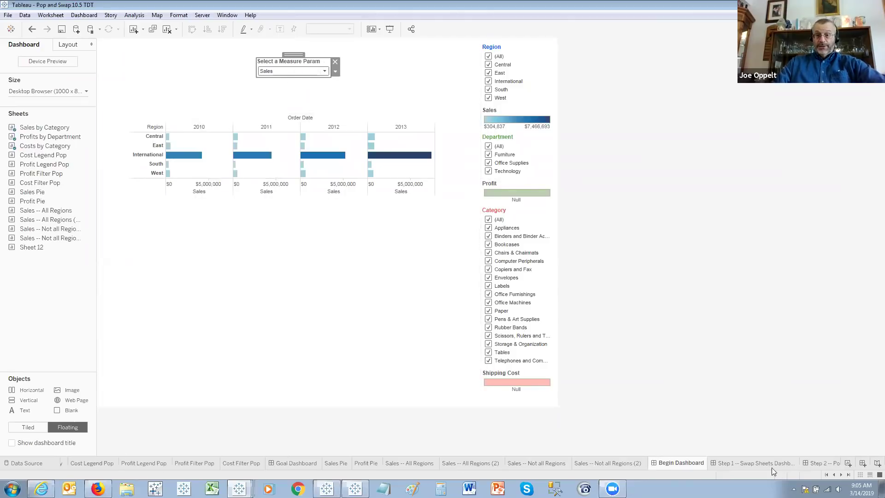
Step: Open the Sales by Category sheet and examine the formula of the Report to Display calculated field
{"action": "left_click", "coordinate": [826, 475]}
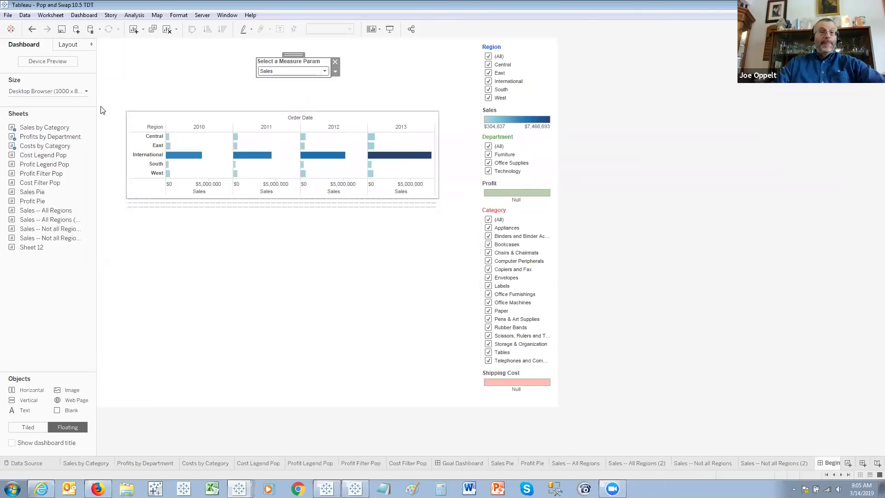
{"action": "left_click", "coordinate": [77, 463]}
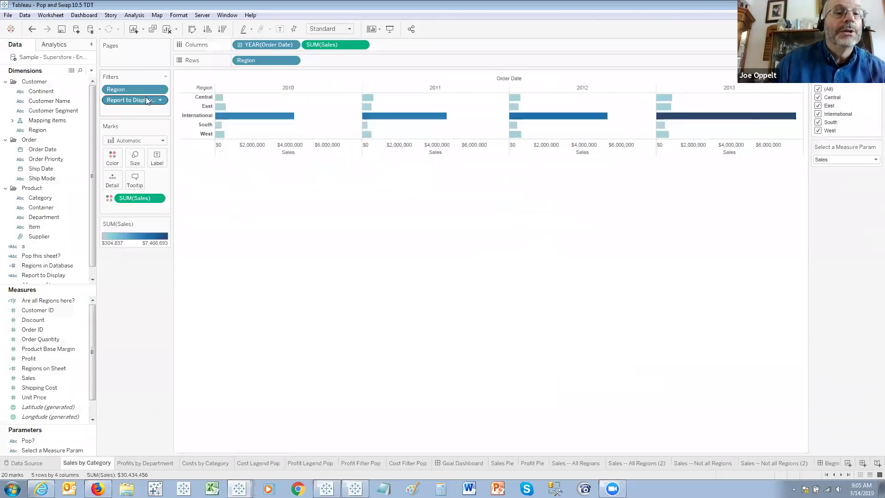
{"action": "right_click", "coordinate": [46, 275]}
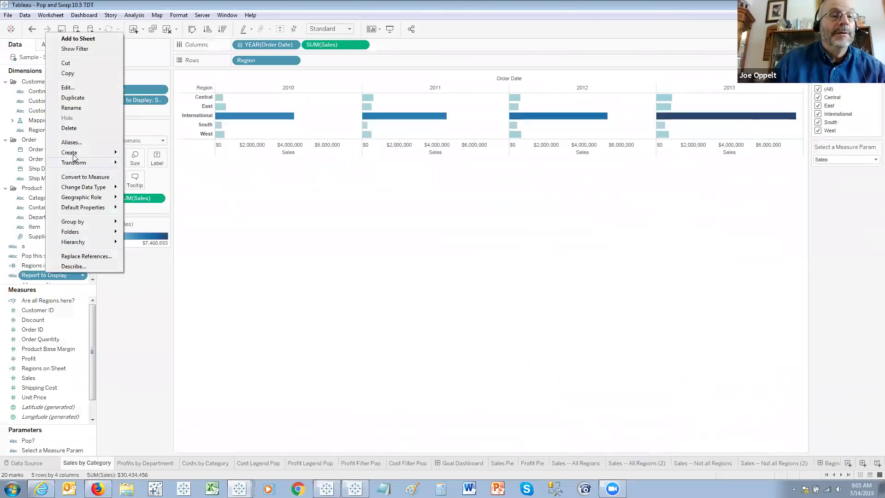
{"action": "left_click", "coordinate": [81, 87]}
{"action": "left_click_drag", "start_coordinate": [397, 288], "coordinate": [267, 288]}
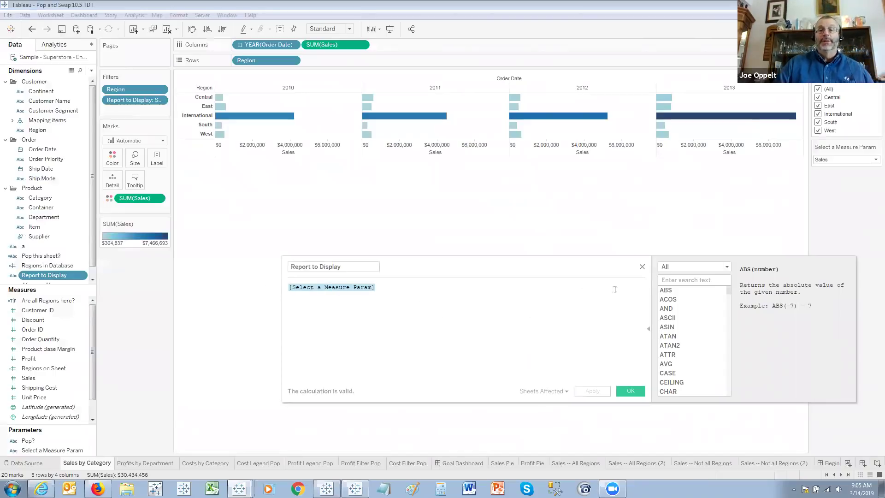
{"action": "left_click", "coordinate": [642, 267]}
Step: Examine the custom value list of the Report to Display filter on the Sales by Category sheet
{"action": "right_click", "coordinate": [126, 98]}
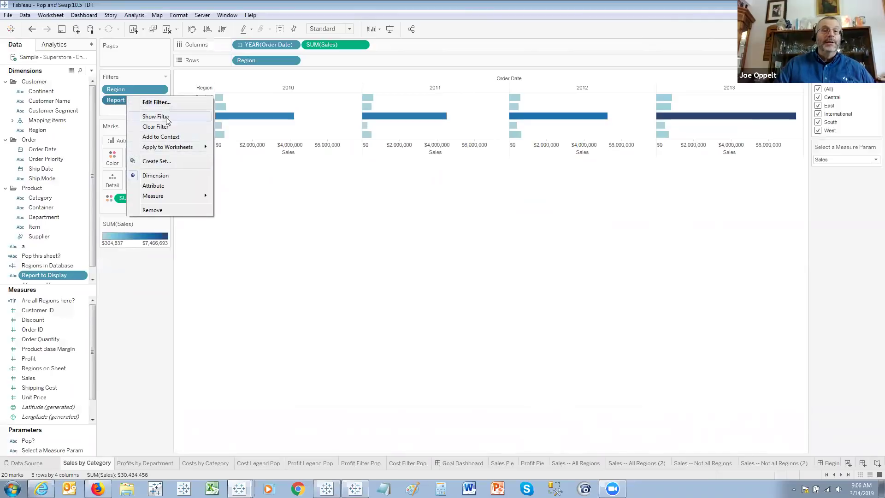
{"action": "left_click", "coordinate": [165, 102]}
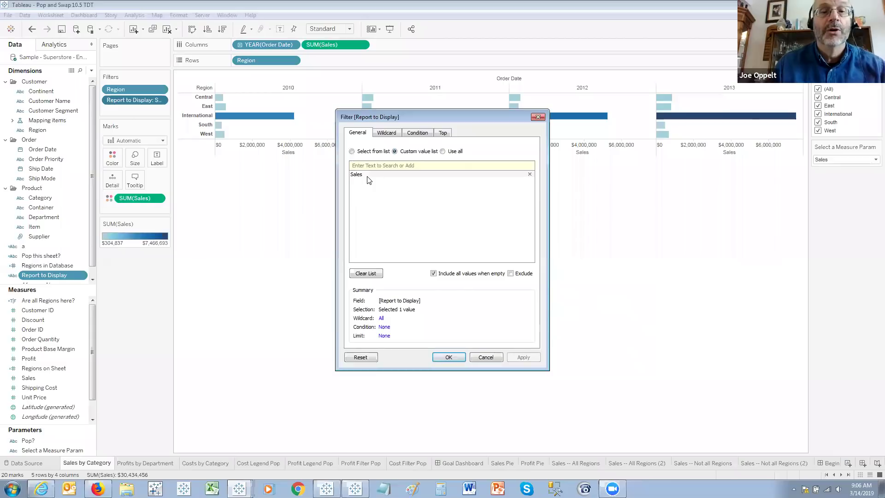
{"action": "left_click", "coordinate": [539, 117]}
Step: Open the Profits by Department sheet and set its measure parameter to Profit
{"action": "left_click", "coordinate": [147, 461]}
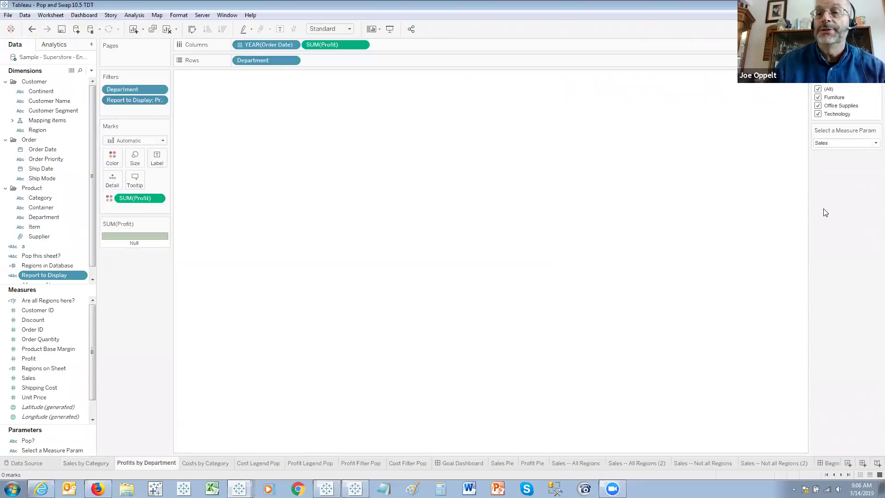
{"action": "left_click", "coordinate": [838, 144]}
{"action": "left_click", "coordinate": [835, 158]}
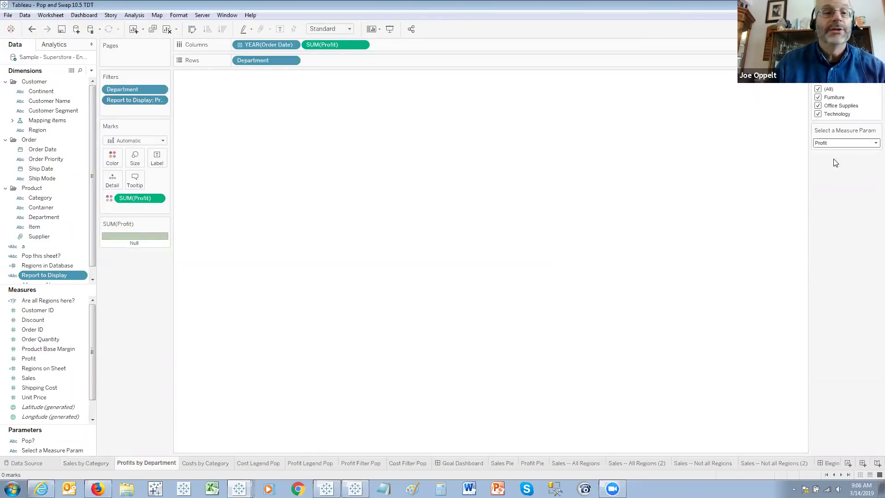
Step: Inspect the custom value list of the Report to Display filter on the Profits by Department sheet
{"action": "right_click", "coordinate": [128, 102]}
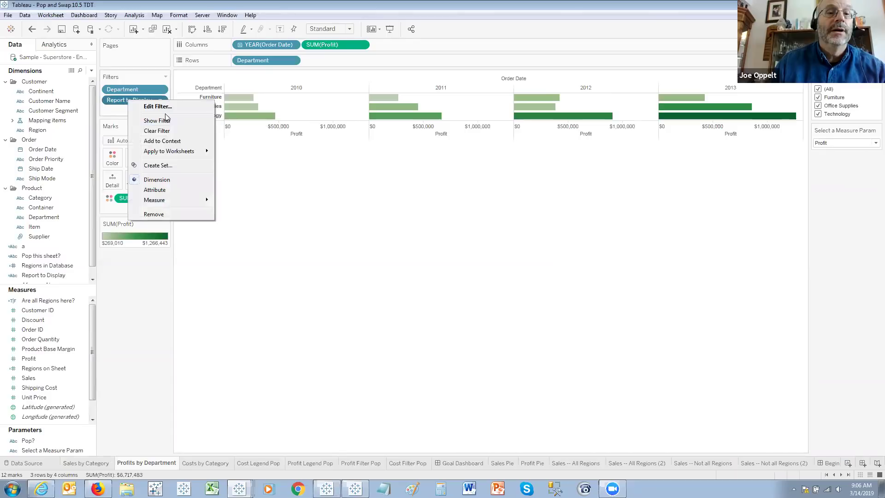
{"action": "left_click", "coordinate": [167, 119]}
{"action": "right_click", "coordinate": [150, 102]}
{"action": "left_click", "coordinate": [184, 112]}
{"action": "mouse_move", "coordinate": [376, 174]}
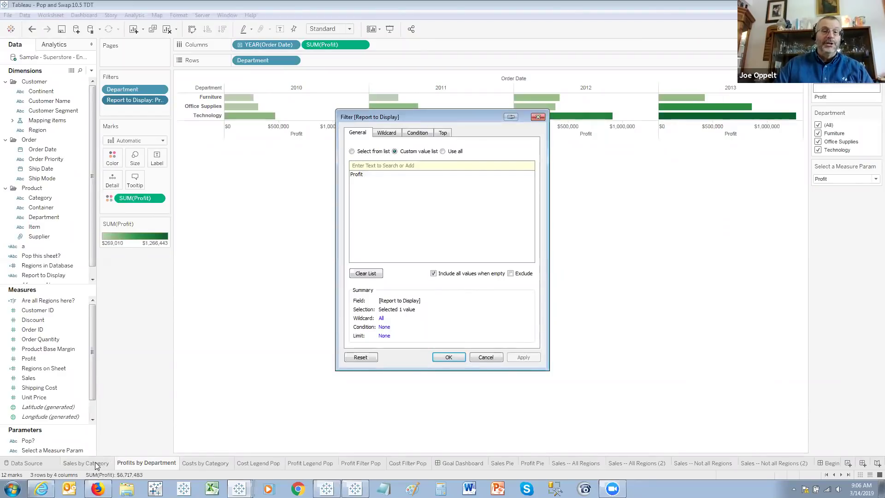
{"action": "left_click", "coordinate": [487, 358]}
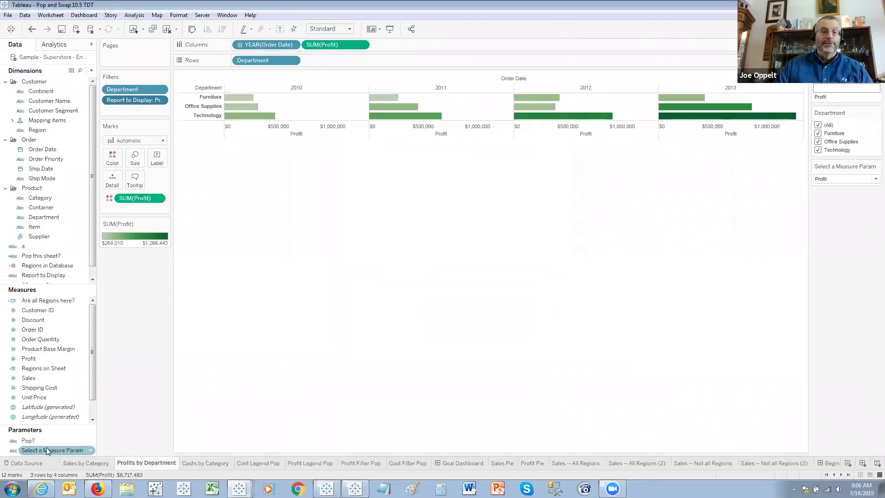
Step: View the Sales by Category sheet, return to Begin Dashboard and expand the Vertical container in the item hierarchy
{"action": "left_click", "coordinate": [93, 463]}
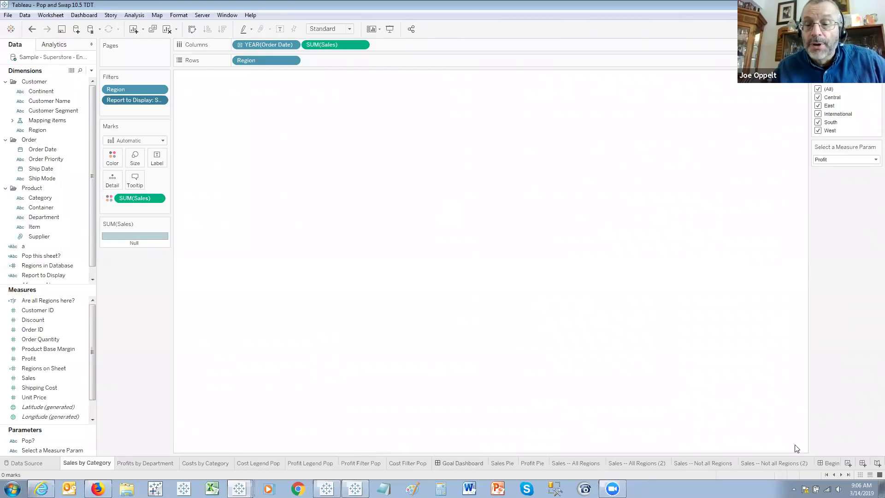
{"action": "left_click", "coordinate": [830, 464]}
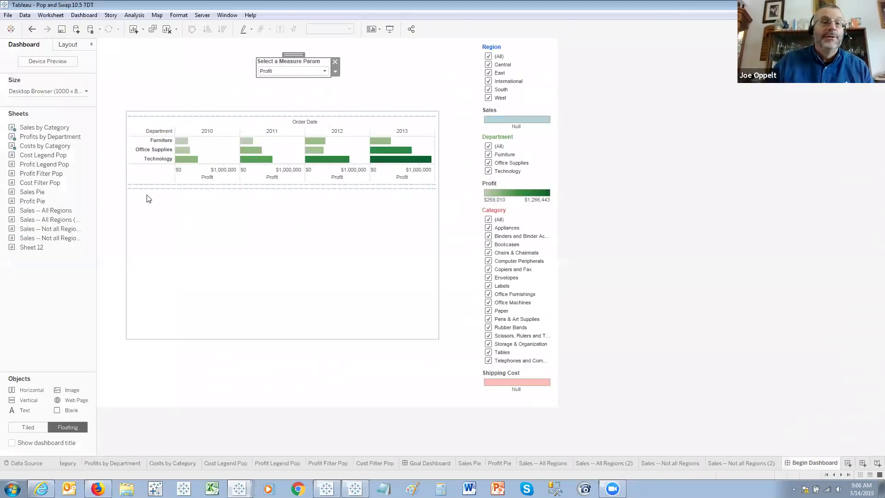
{"action": "left_click", "coordinate": [79, 46]}
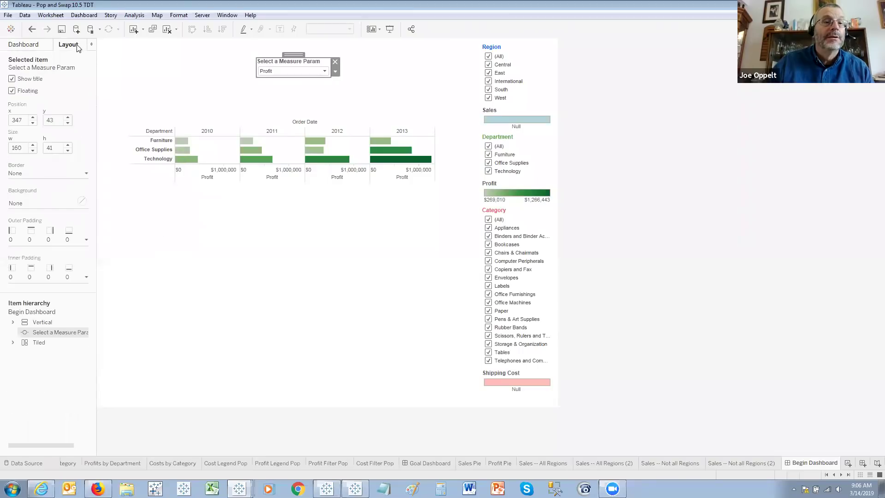
{"action": "left_click", "coordinate": [13, 322]}
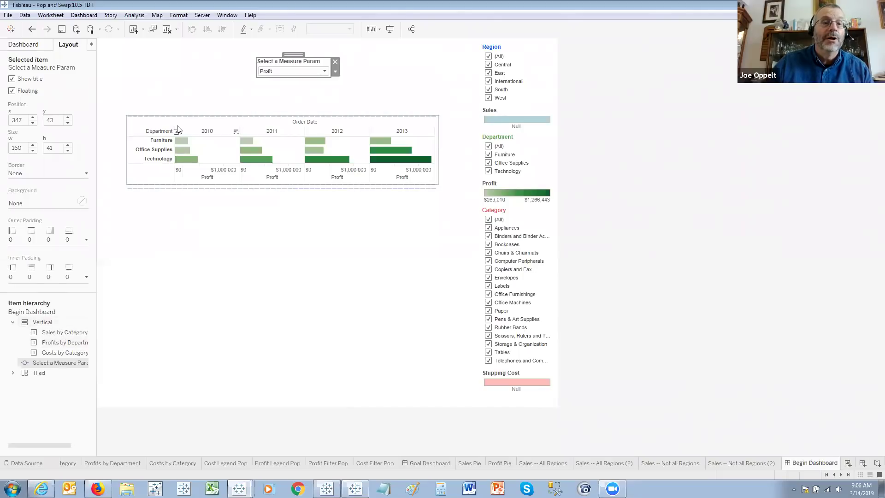
Step: Test the swapping sheets in the vertical container by switching the measure parameter to Sales and to Cost
{"action": "left_click", "coordinate": [292, 72]}
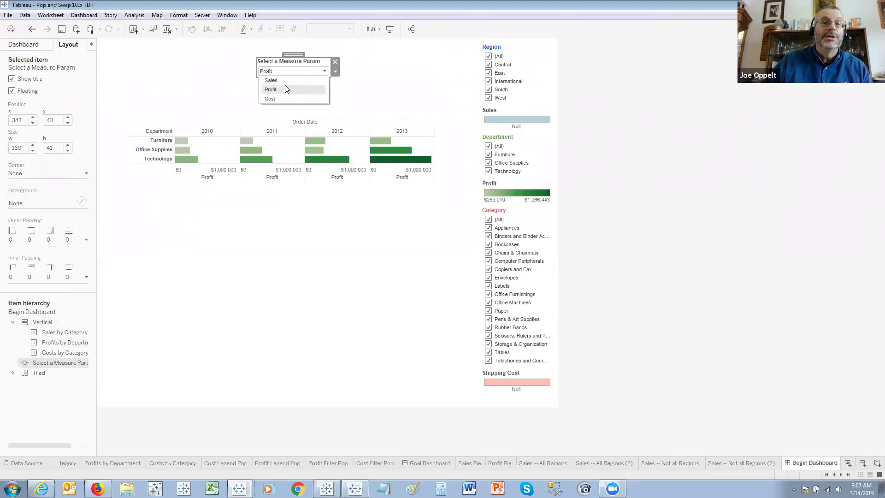
{"action": "left_click", "coordinate": [286, 80]}
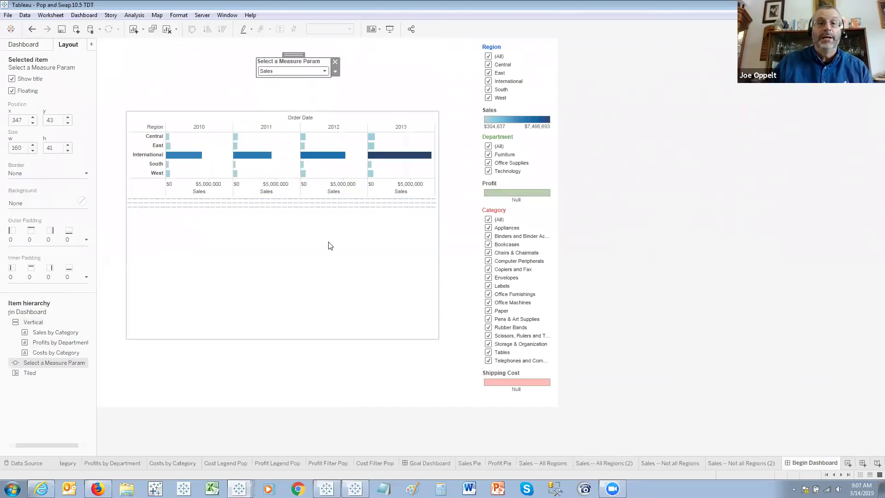
{"action": "left_click", "coordinate": [285, 72]}
{"action": "left_click", "coordinate": [283, 99]}
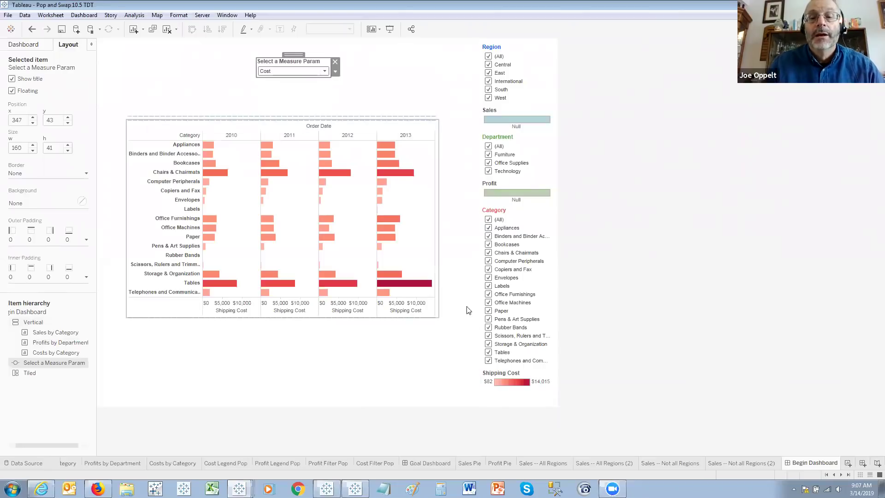
{"action": "left_click", "coordinate": [515, 58]}
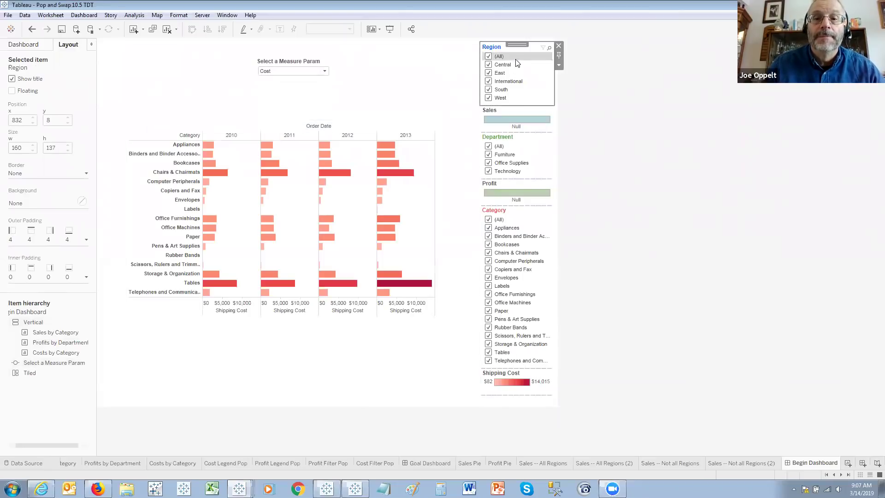
{"action": "left_click", "coordinate": [533, 118]}
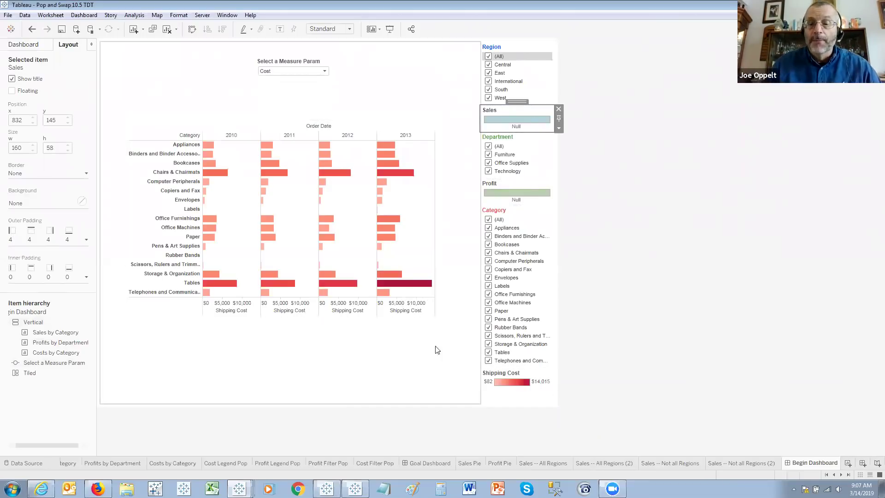
Step: Open the Step 1 -- Swap Sheets dashboard and make the Shipping Cost legend floating
{"action": "left_click", "coordinate": [841, 475]}
{"action": "left_click", "coordinate": [841, 475]}
{"action": "left_click", "coordinate": [841, 475]}
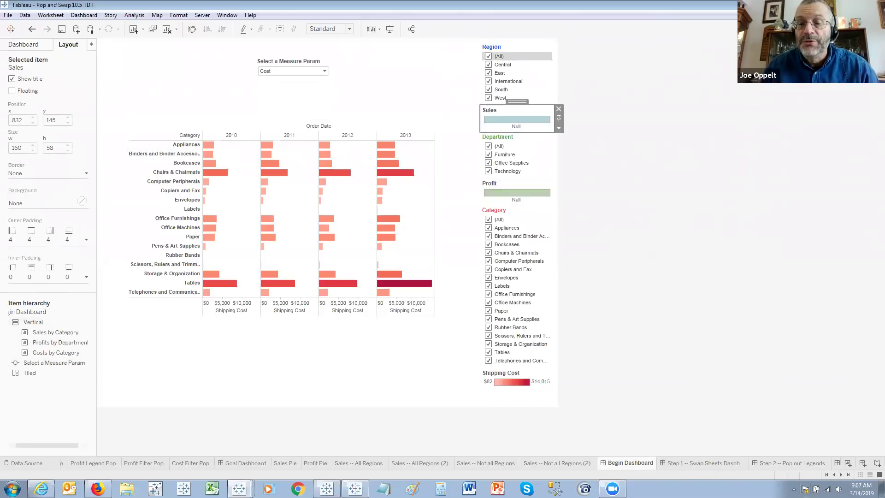
{"action": "left_click", "coordinate": [690, 464]}
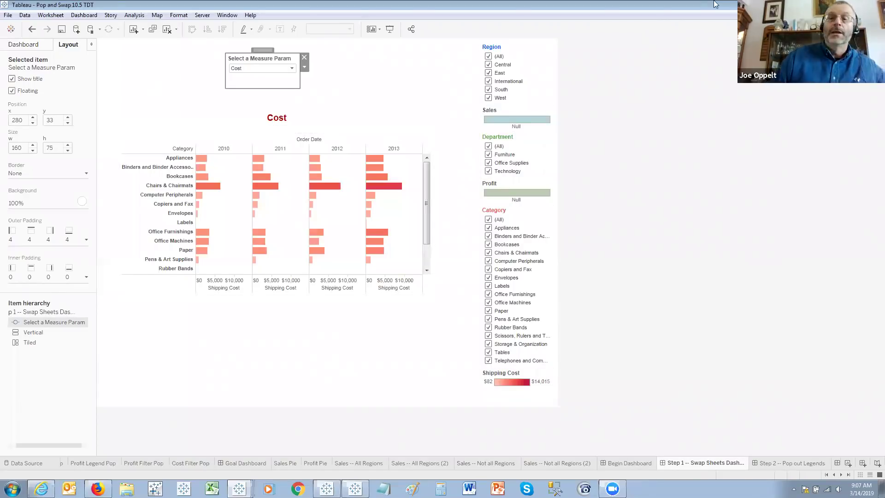
{"action": "left_click", "coordinate": [526, 396]}
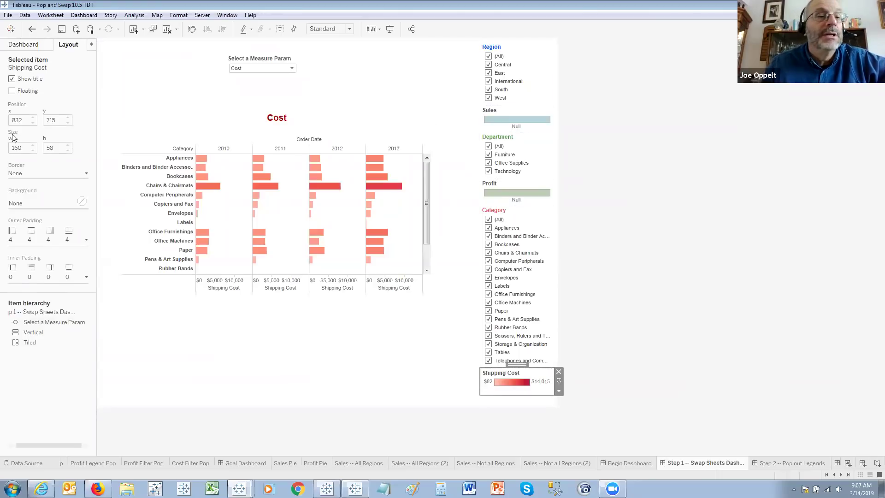
{"action": "left_click", "coordinate": [12, 91]}
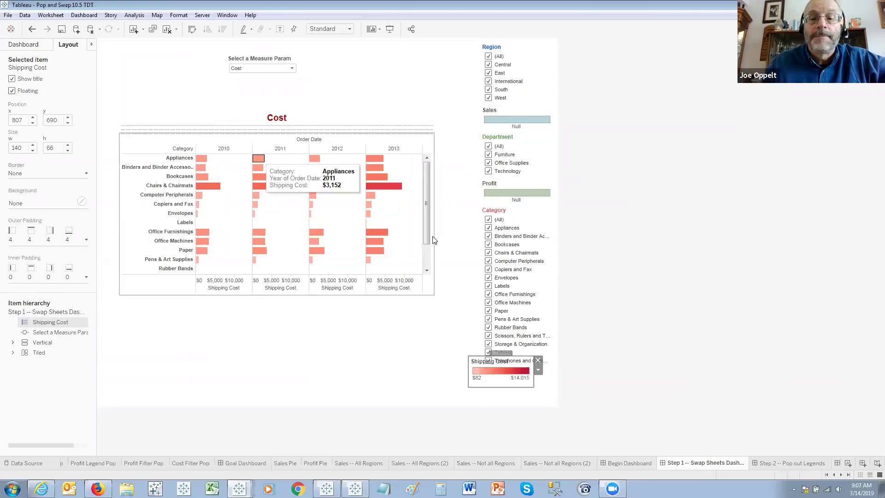
Step: Make the Category filter floating and place it below the cost chart at about x 123, y 626
{"action": "left_click", "coordinate": [533, 219]}
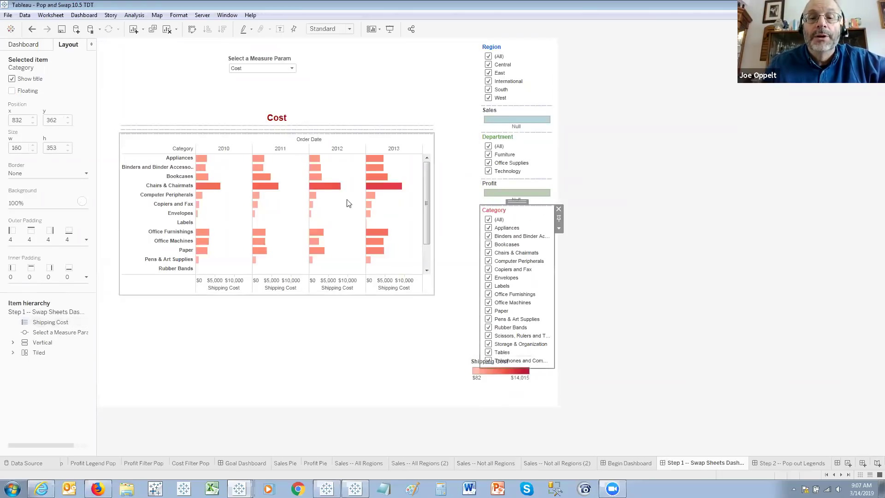
{"action": "left_click", "coordinate": [12, 91]}
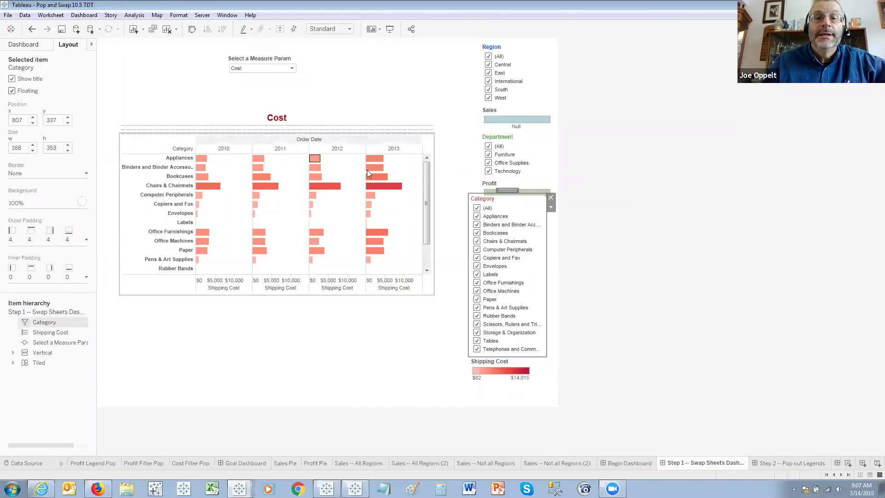
{"action": "left_click_drag", "start_coordinate": [503, 191], "coordinate": [191, 323]}
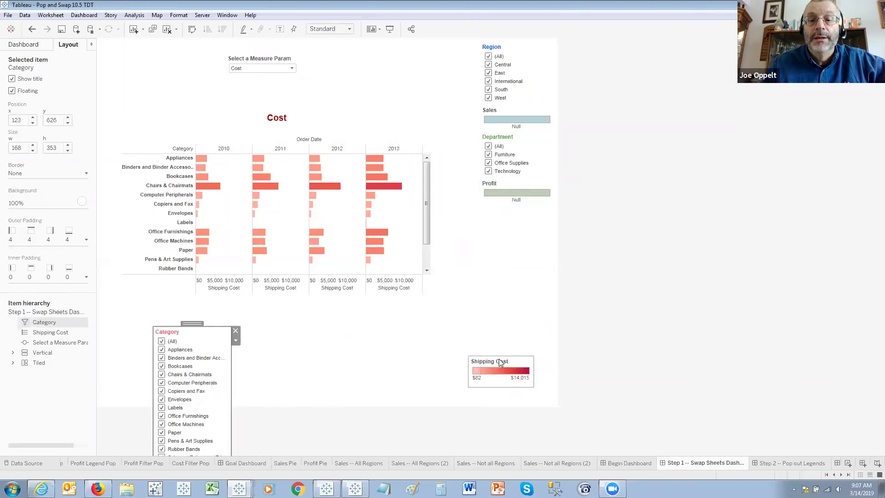
Step: Make the Profit legend floating and move it just above the Shipping Cost legend, at about x 886, y 570
{"action": "left_click", "coordinate": [517, 191]}
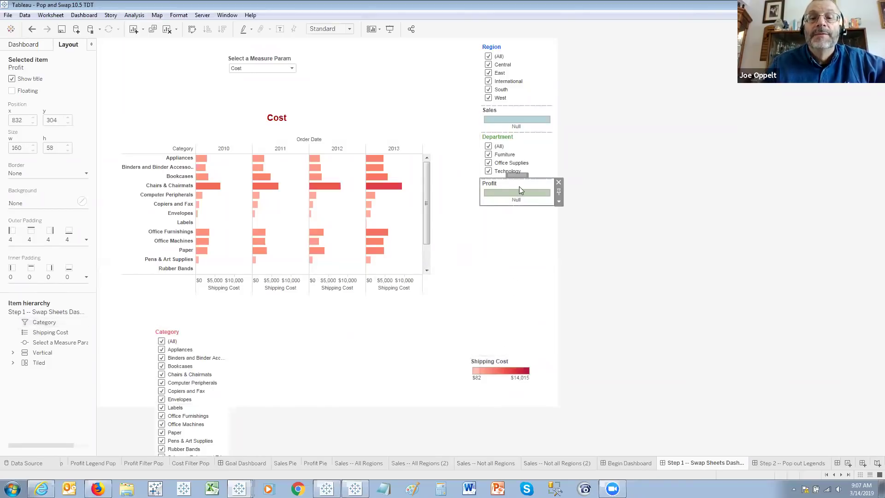
{"action": "left_click", "coordinate": [12, 92]}
{"action": "left_click_drag", "start_coordinate": [512, 195], "coordinate": [545, 308]}
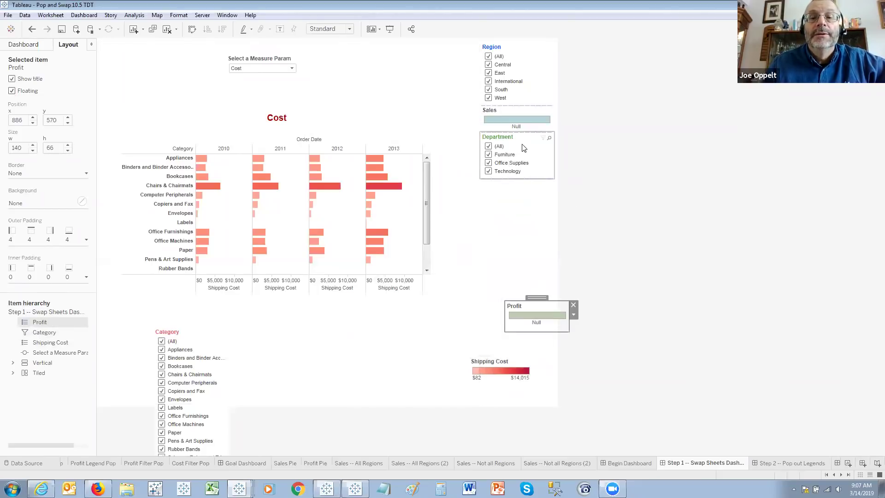
Step: Make the Department filter floating and place it below the cost chart, to the right of the Category filter
{"action": "left_click", "coordinate": [523, 148]}
{"action": "left_click", "coordinate": [12, 92]}
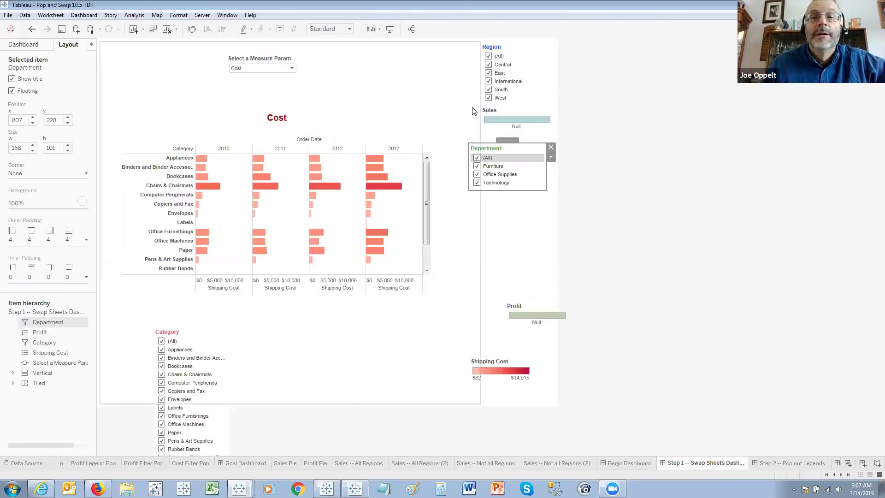
{"action": "left_click_drag", "start_coordinate": [513, 140], "coordinate": [295, 374]}
Step: Make the Region filter floating and place it right of the Department filter, at about x 556, y 741
{"action": "left_click", "coordinate": [536, 68]}
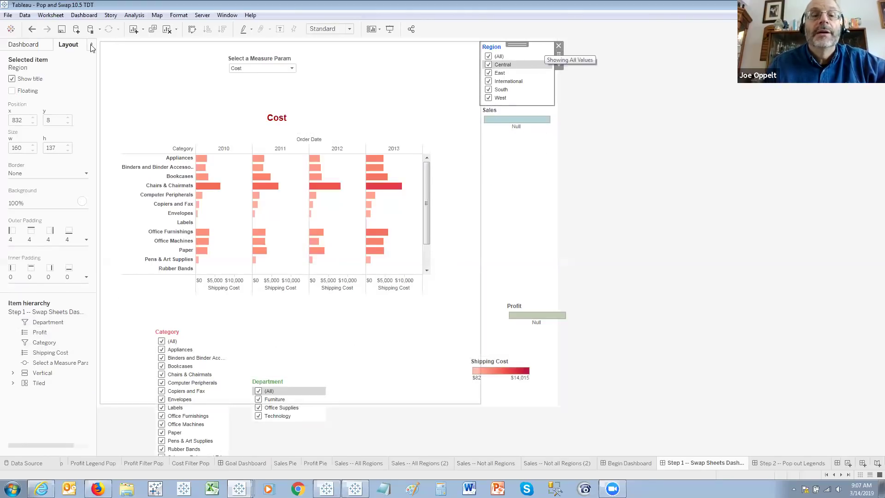
{"action": "left_click", "coordinate": [11, 91]}
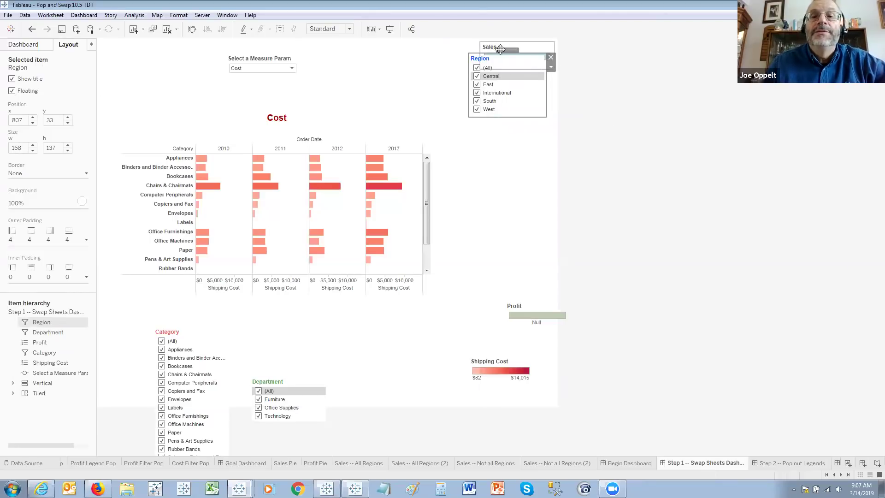
{"action": "left_click_drag", "start_coordinate": [507, 55], "coordinate": [391, 377]}
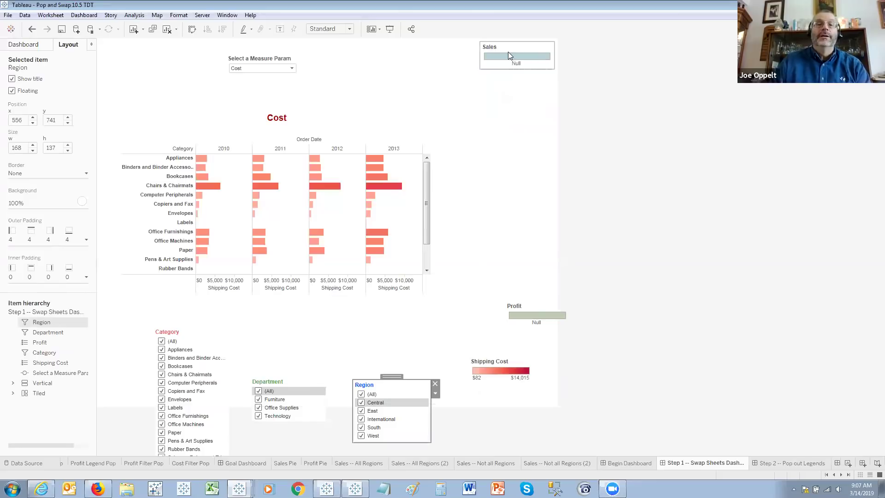
Step: Switch the measure parameter to Sales and inspect the Profit and Shipping Cost legends
{"action": "left_click", "coordinate": [292, 68]}
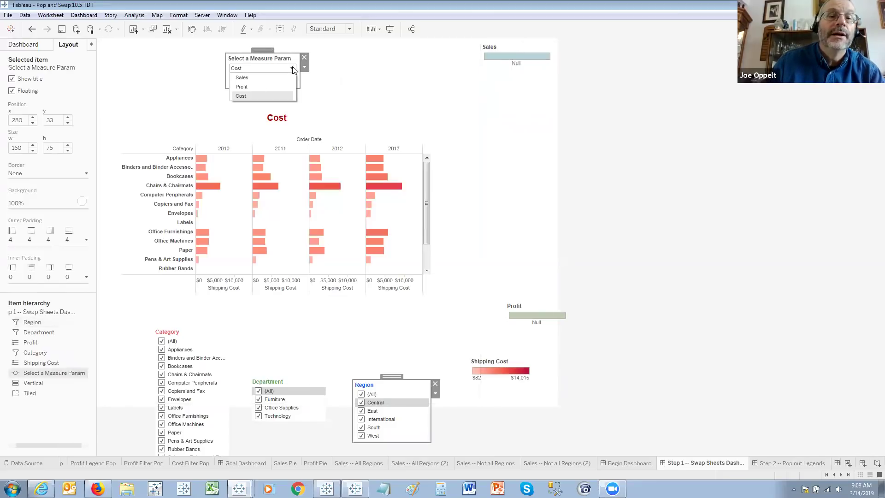
{"action": "left_click", "coordinate": [248, 78]}
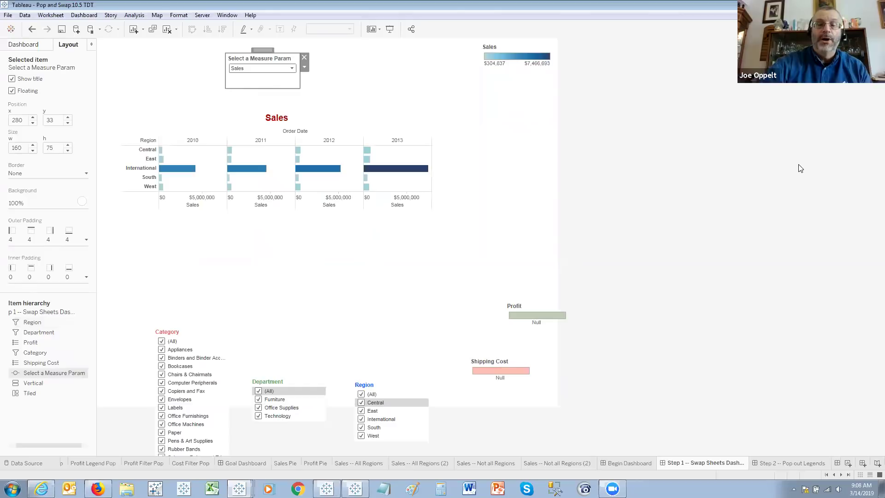
{"action": "left_click", "coordinate": [544, 305]}
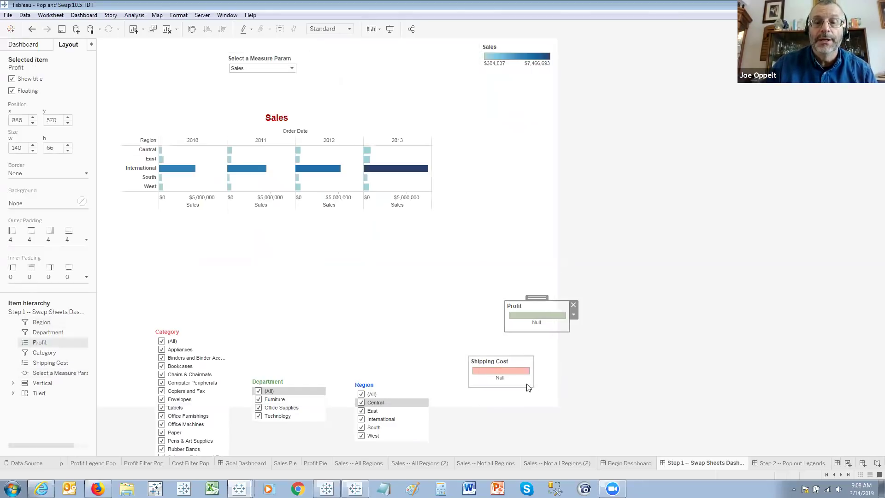
{"action": "left_click", "coordinate": [528, 388]}
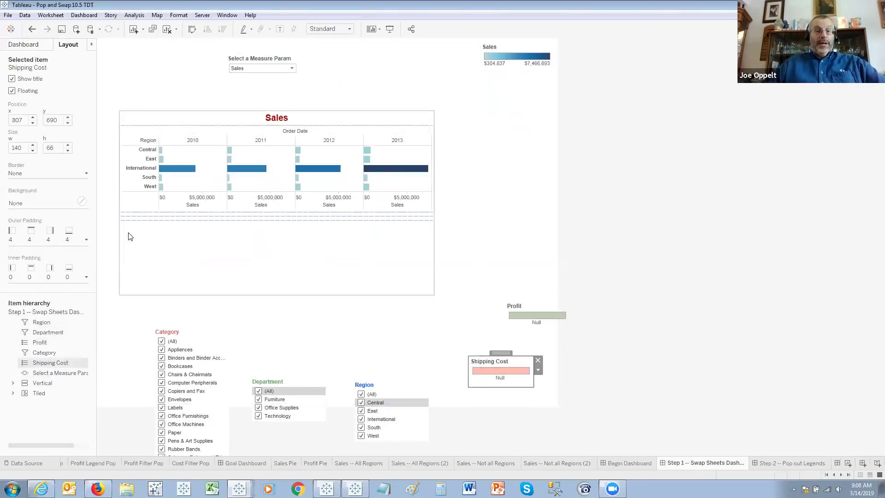
Step: Add a floating vertical container, make it taller, and place it just below the Sales legend
{"action": "left_click", "coordinate": [24, 44]}
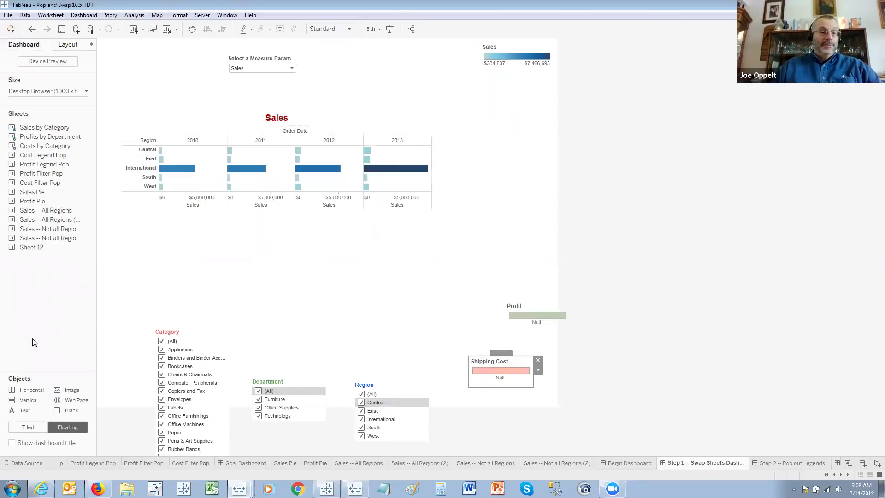
{"action": "left_click_drag", "start_coordinate": [27, 401], "coordinate": [349, 107]}
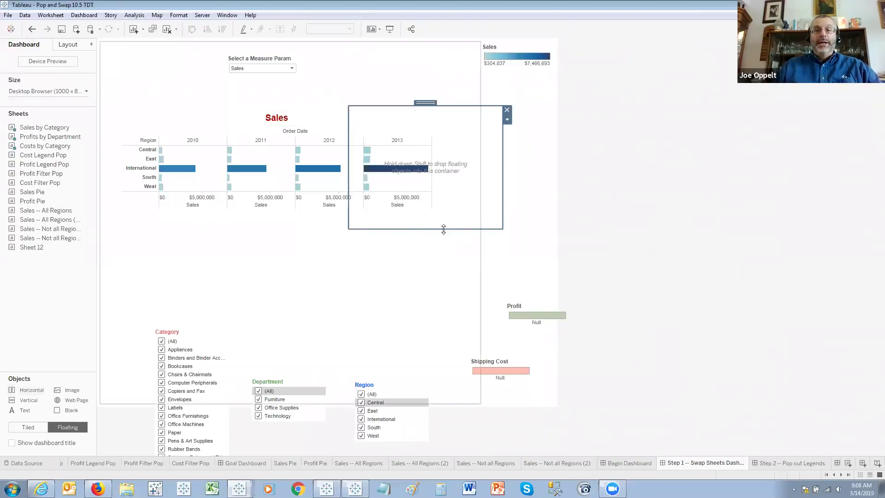
{"action": "left_click_drag", "start_coordinate": [442, 229], "coordinate": [438, 291]}
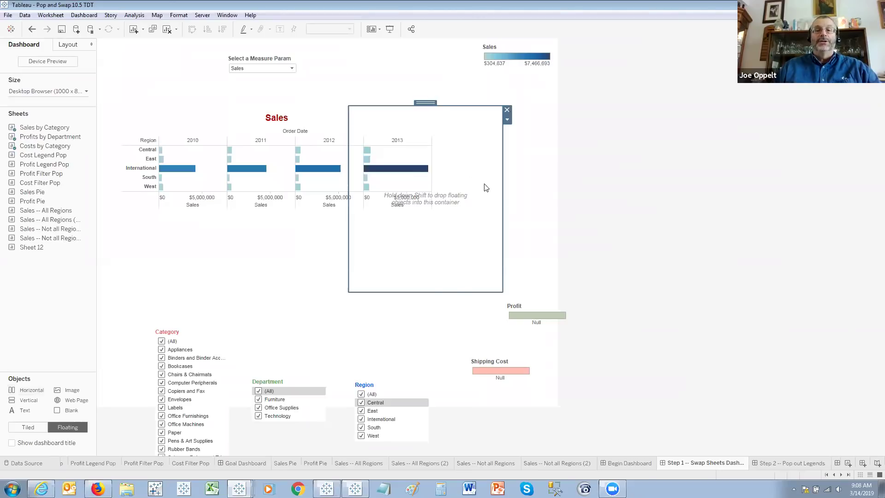
{"action": "left_click_drag", "start_coordinate": [429, 106], "coordinate": [532, 86]}
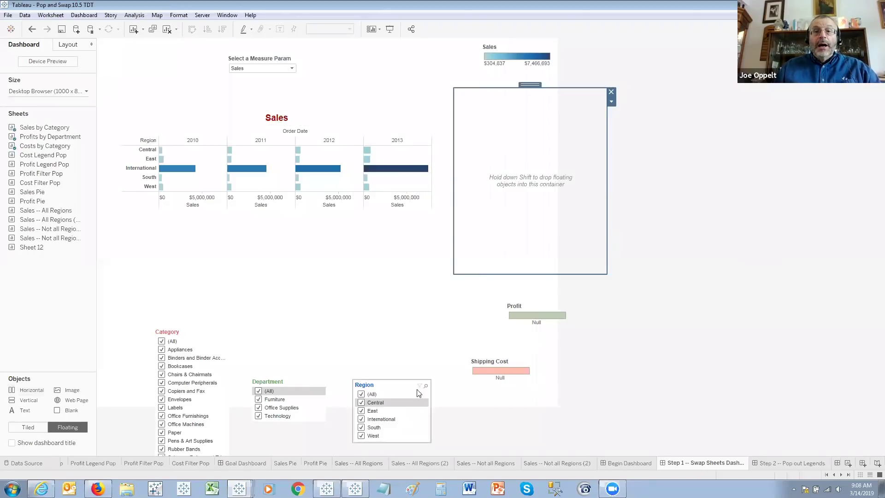
Step: Set the measure parameter to Profit and put the Profit Legend Pop sheet inside the empty floating vertical container
{"action": "left_click", "coordinate": [245, 68]}
{"action": "left_click", "coordinate": [252, 86]}
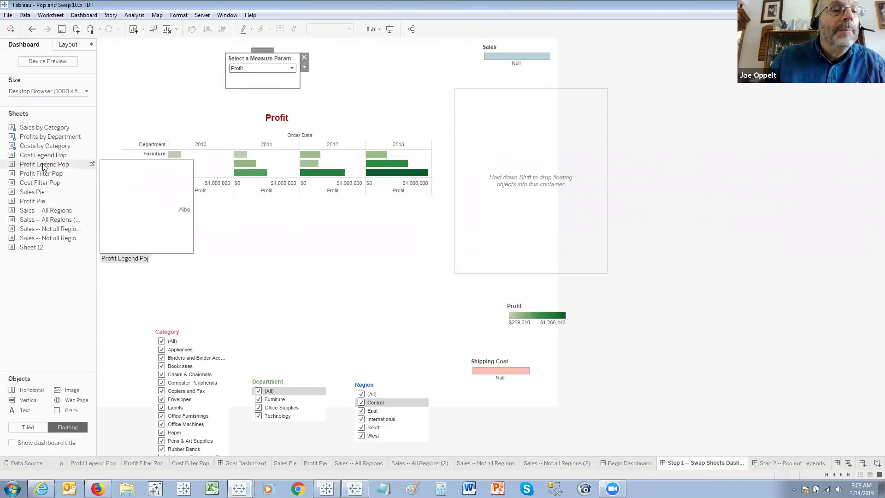
{"action": "left_click_drag", "start_coordinate": [43, 164], "coordinate": [521, 178]}
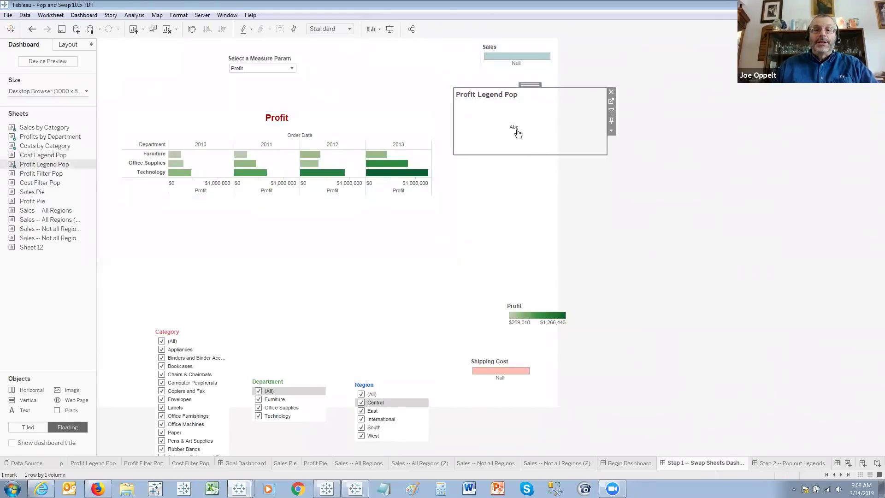
Step: Hide the title of the Profit Legend Pop sheet in the container
{"action": "left_click", "coordinate": [496, 124]}
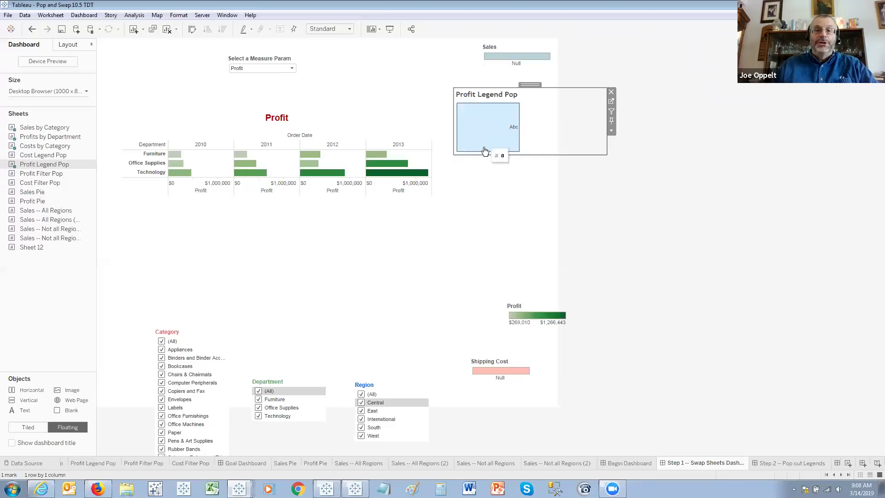
{"action": "right_click", "coordinate": [486, 94]}
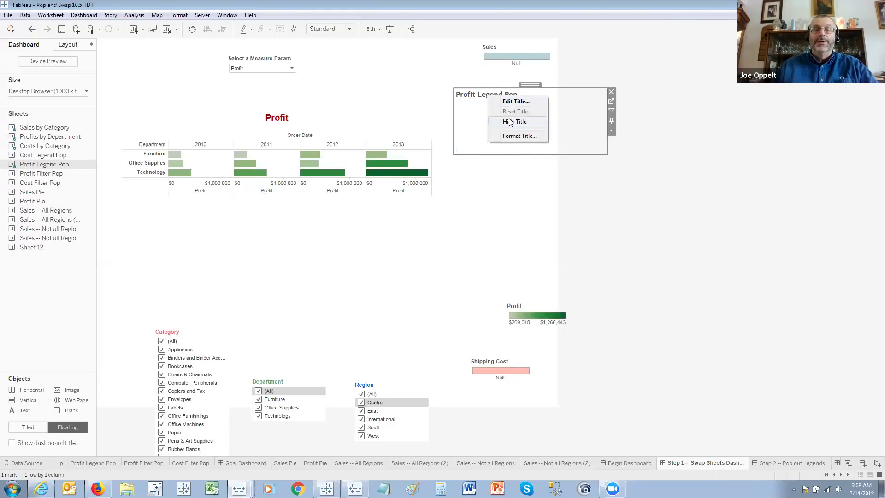
{"action": "left_click", "coordinate": [509, 121]}
{"action": "left_click", "coordinate": [496, 127]}
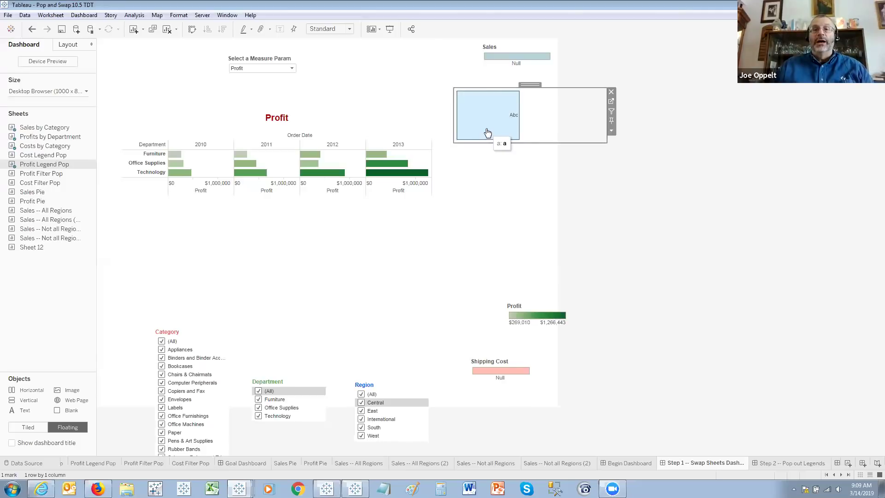
Step: Test the Profit Legend Pop sheet by switching the measure parameter to Sales and back to Profit
{"action": "left_click", "coordinate": [245, 69]}
{"action": "left_click", "coordinate": [247, 79]}
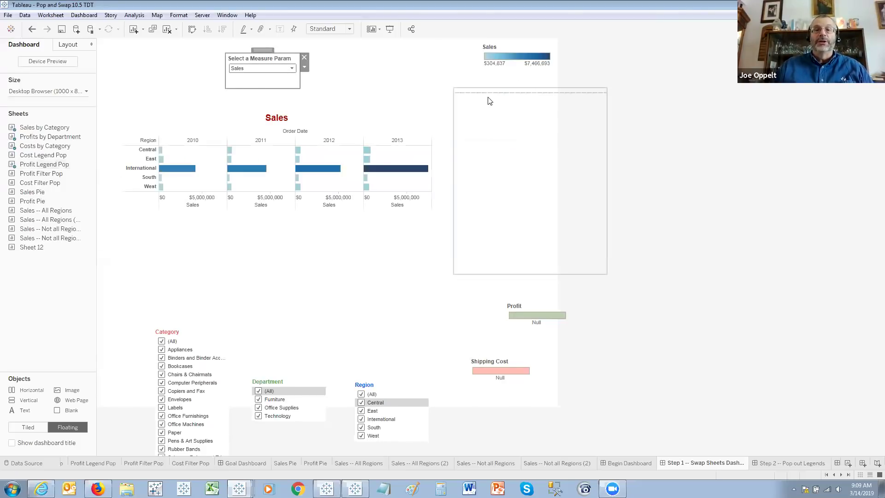
{"action": "left_click", "coordinate": [257, 69]}
{"action": "left_click", "coordinate": [258, 87]}
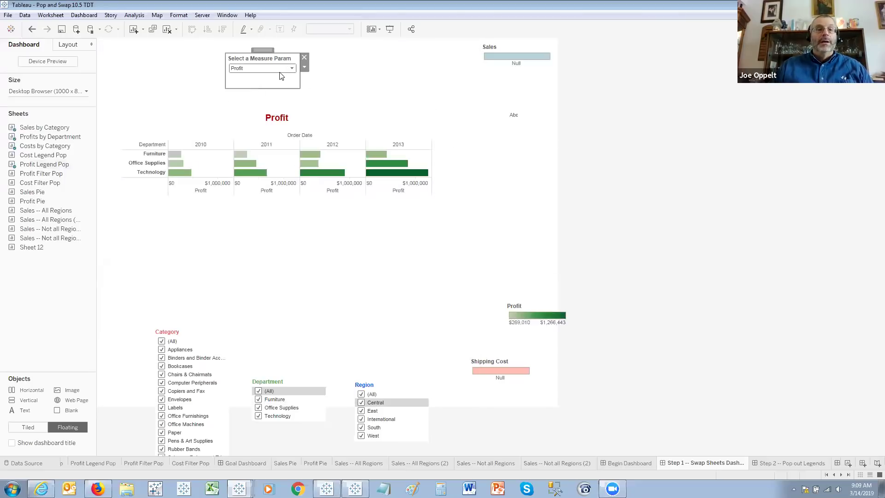
{"action": "left_click", "coordinate": [486, 129]}
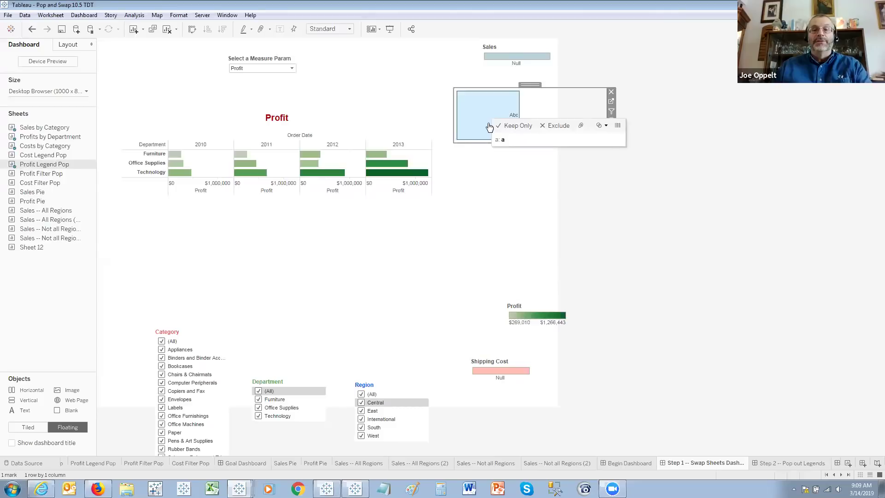
Step: Move the Profit legend into the vertical container, directly below the Profit Legend Pop sheet
{"action": "left_click", "coordinate": [541, 308]}
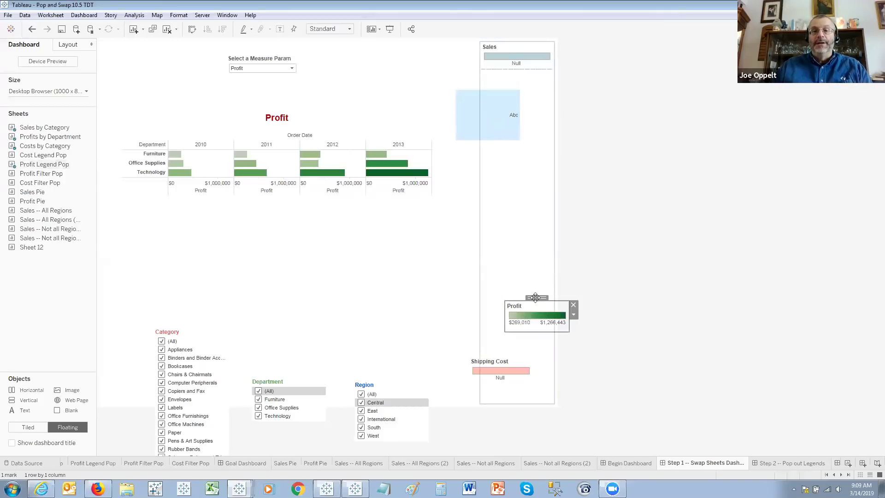
{"action": "mouse_move", "coordinate": [536, 296]}
{"action": "left_mouse_down"}
{"action": "mouse_move", "coordinate": [520, 230]}
{"action": "mouse_move", "coordinate": [520, 168]}
{"action": "left_mouse_up"}
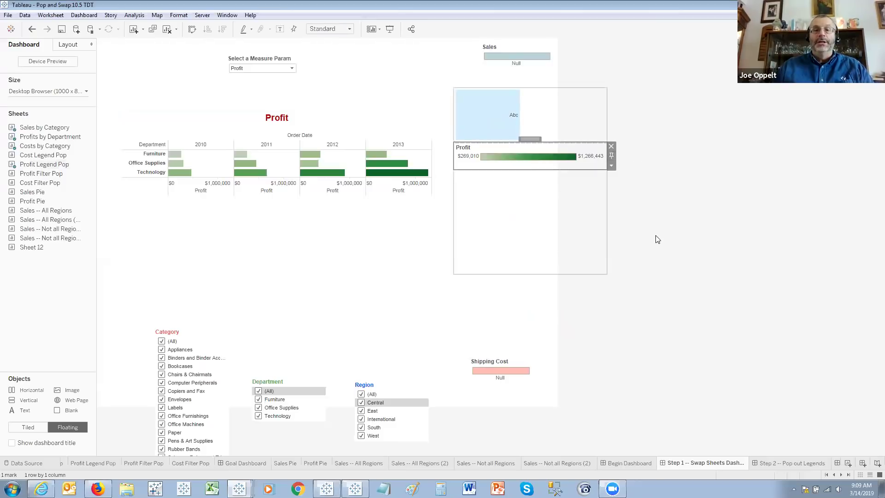
Step: Narrow the vertical container to about 170 wide and move it over the Sales legend, at about x 828, y 52
{"action": "left_click", "coordinate": [589, 226]}
{"action": "left_click_drag", "start_coordinate": [606, 222], "coordinate": [540, 222]}
{"action": "left_click_drag", "start_coordinate": [496, 86], "coordinate": [518, 58]}
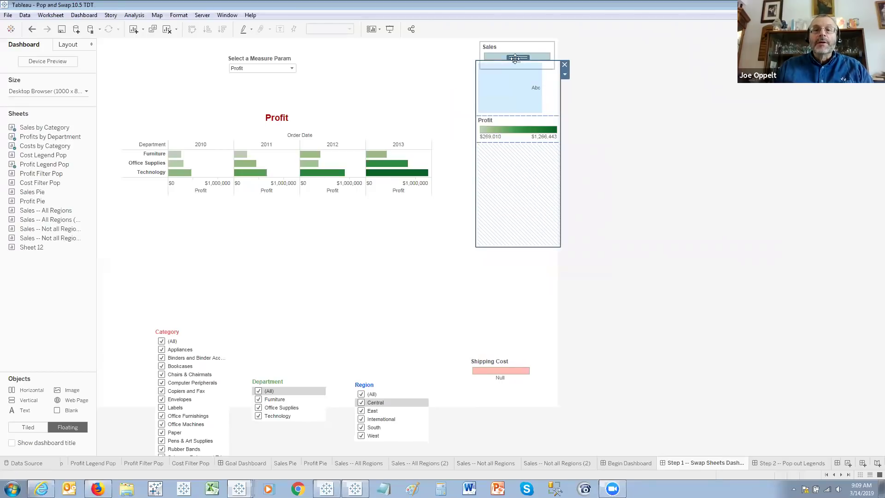
{"action": "left_click_drag", "start_coordinate": [516, 58], "coordinate": [519, 59]}
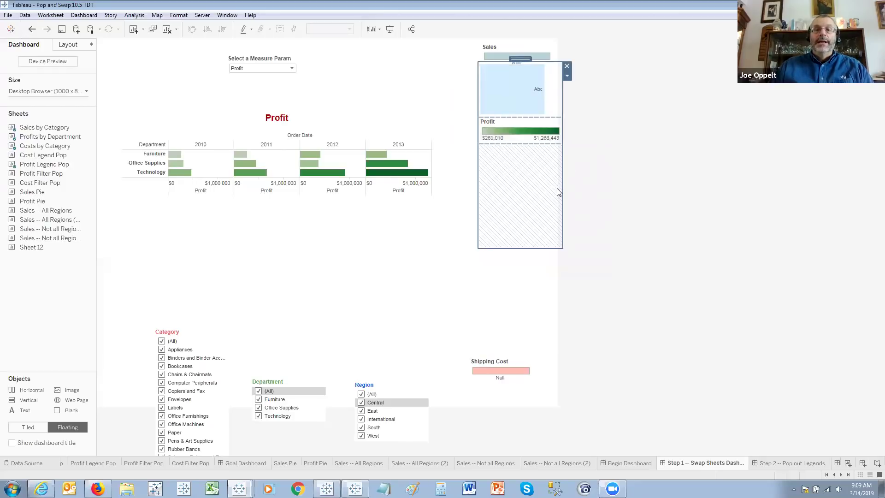
{"action": "left_click_drag", "start_coordinate": [564, 187], "coordinate": [556, 187]}
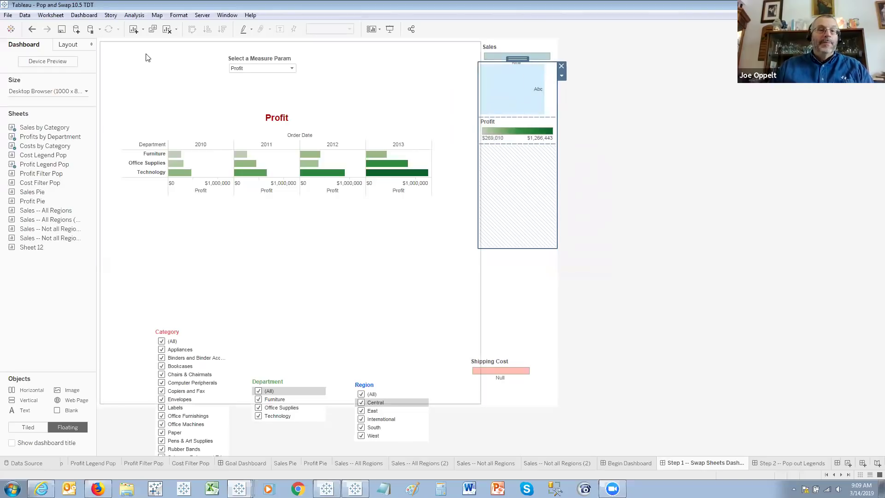
Step: Set the vertical container's y position to -110 so the Profit legend lies over the Sales legend
{"action": "left_click", "coordinate": [69, 44]}
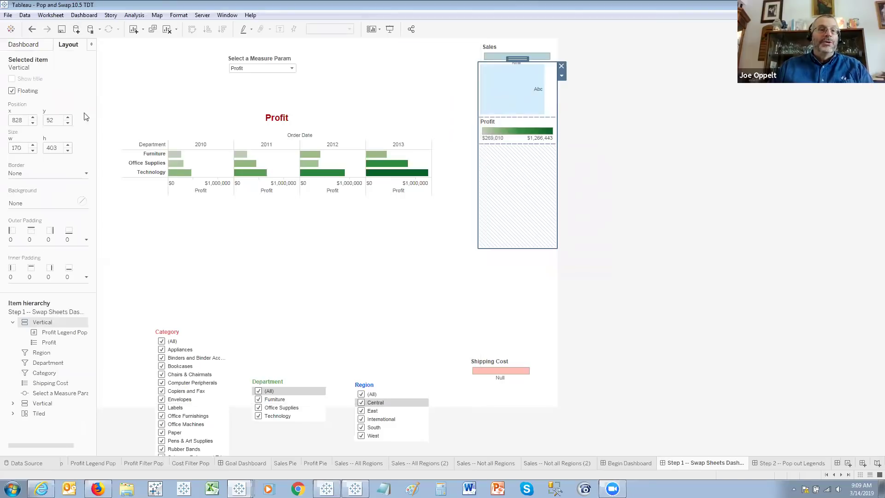
{"action": "left_click", "coordinate": [59, 116]}
{"action": "double_click", "coordinate": [58, 115]}
{"action": "key", "text": "Return"}
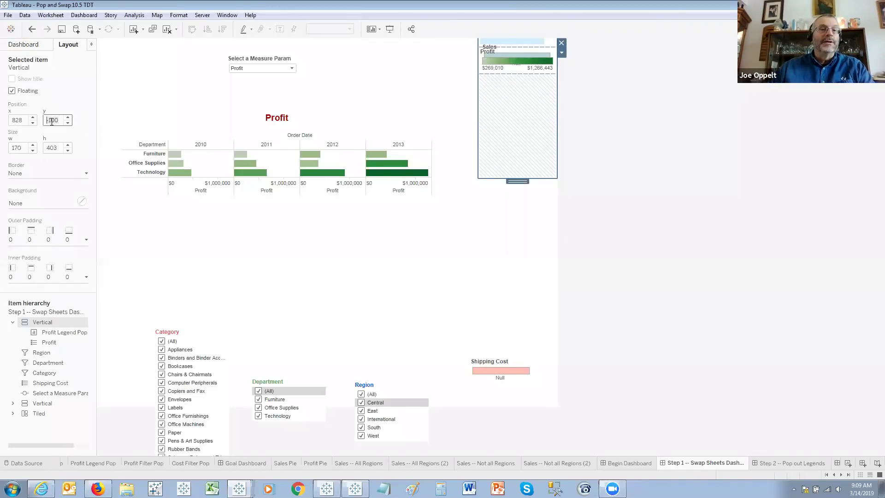
{"action": "type", "text": "-10"}
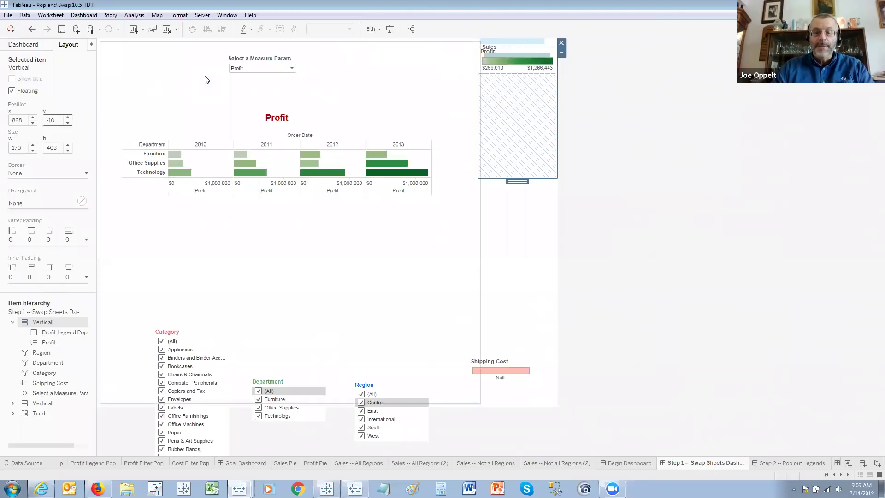
{"action": "type", "text": "1"}
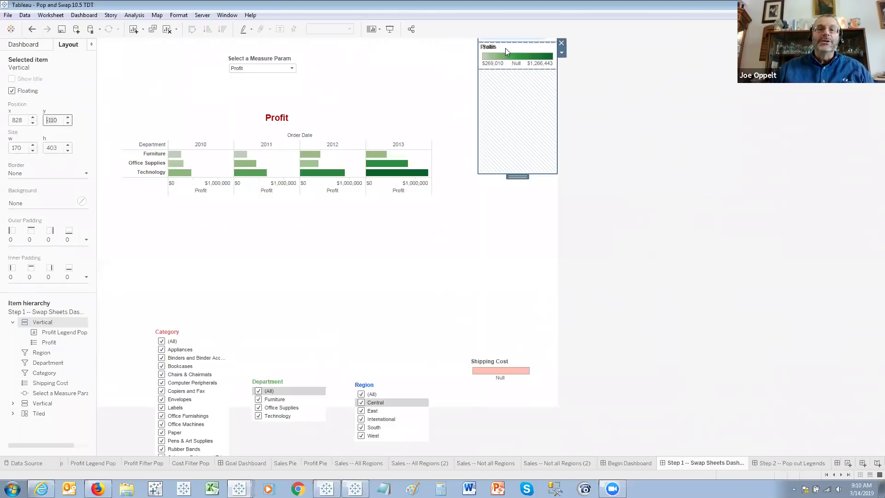
Step: Give the Profit legend a white background at 100% opacity
{"action": "right_click", "coordinate": [524, 48]}
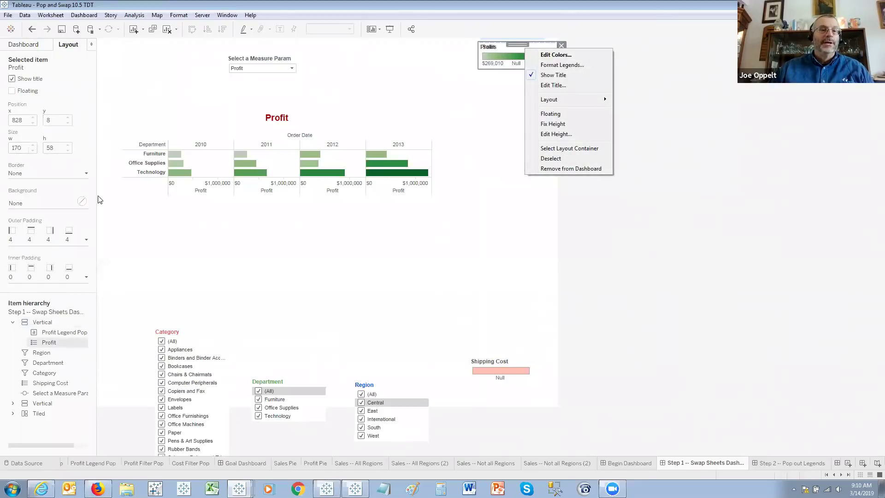
{"action": "left_click", "coordinate": [83, 203]}
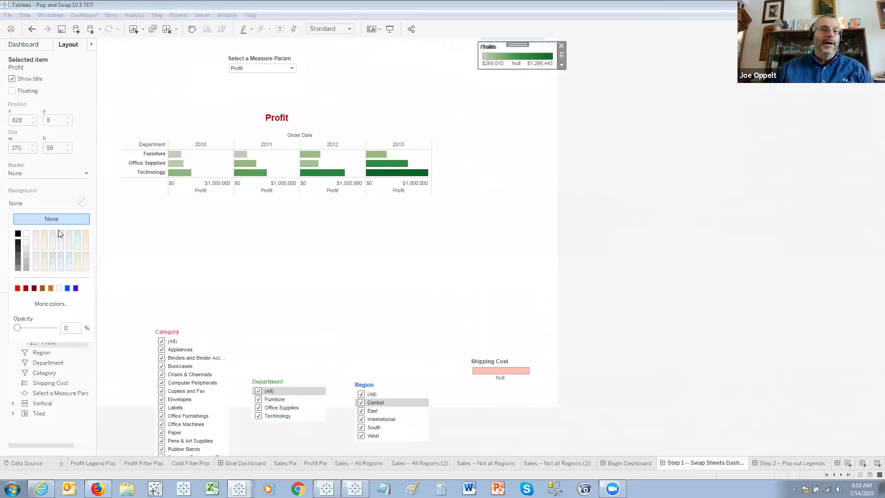
{"action": "left_click", "coordinate": [26, 233]}
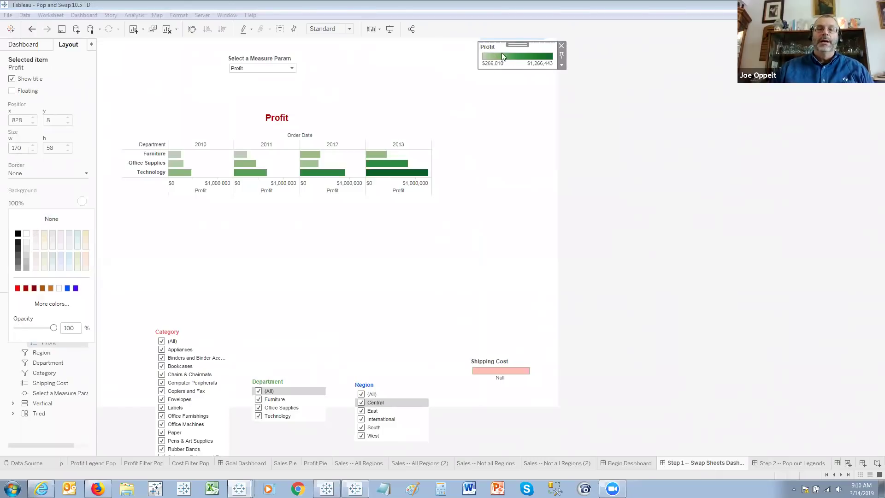
{"action": "left_click", "coordinate": [837, 205]}
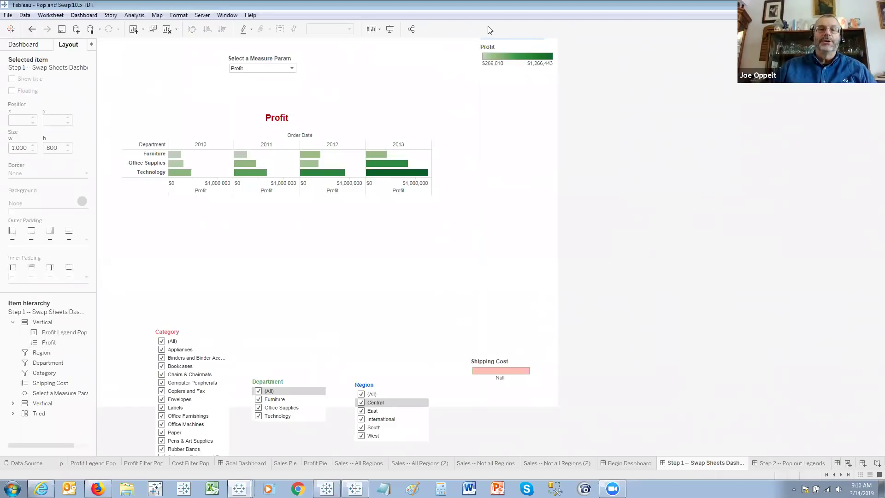
Step: Test the legend swap by switching the measure parameter to Sales in presentation mode, and back to Profit in the editing view
{"action": "left_click", "coordinate": [391, 30]}
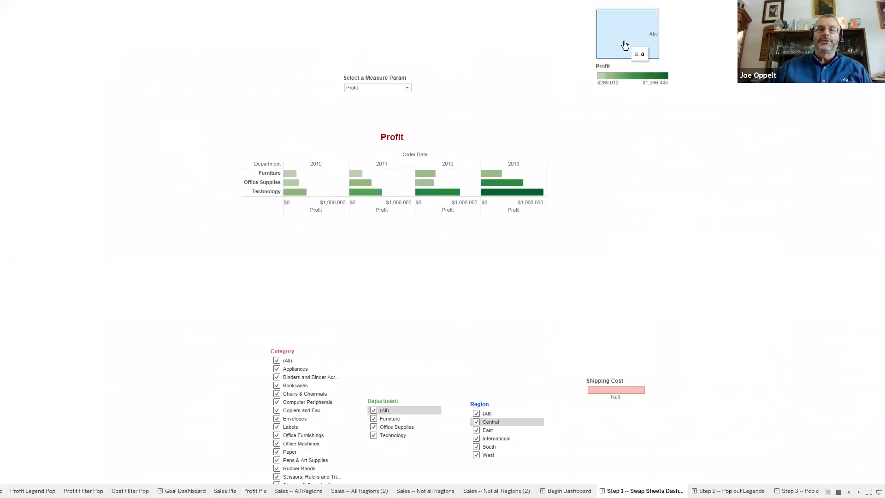
{"action": "left_click", "coordinate": [373, 89]}
{"action": "left_click", "coordinate": [369, 96]}
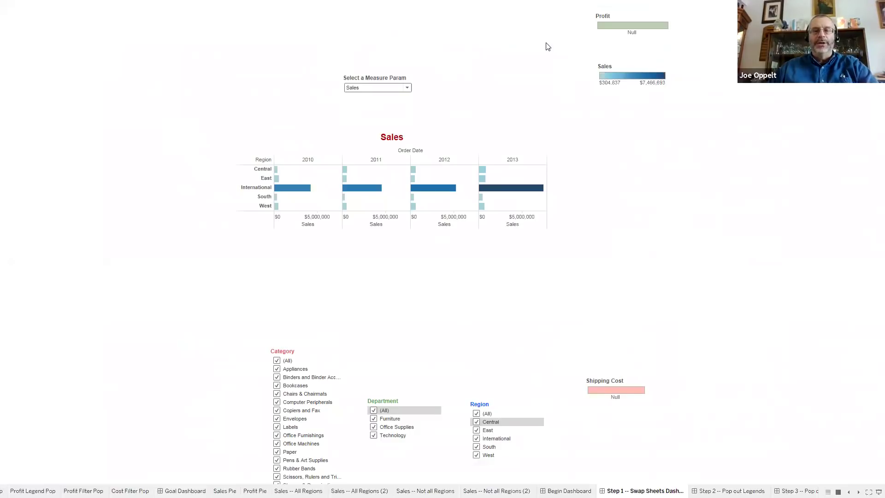
{"action": "key", "text": "Escape"}
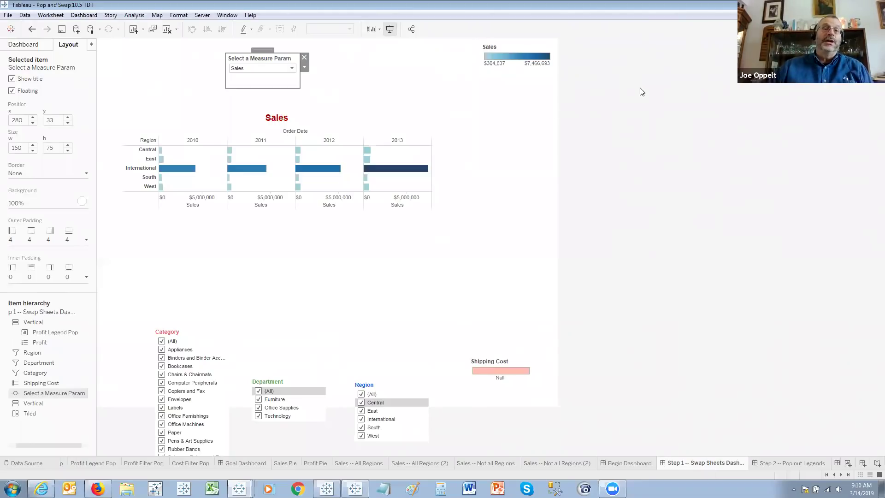
{"action": "left_click", "coordinate": [273, 69]}
{"action": "left_click", "coordinate": [261, 88]}
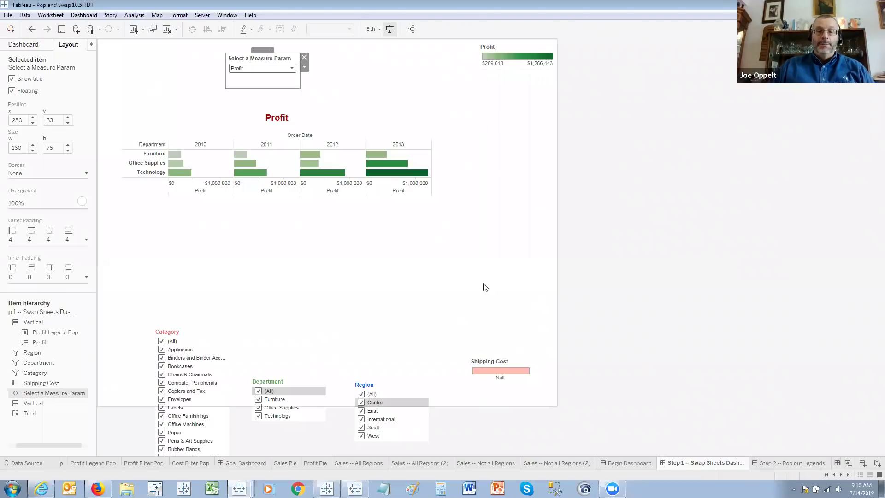
Step: Add a floating horizontal container over the profit chart and make it narrower
{"action": "left_click", "coordinate": [23, 44]}
{"action": "left_click_drag", "start_coordinate": [31, 391], "coordinate": [297, 147]}
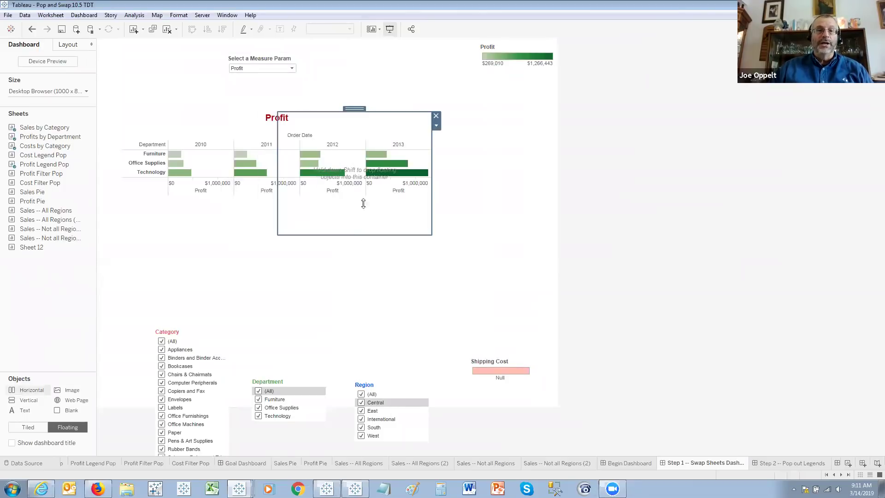
{"action": "left_click_drag", "start_coordinate": [432, 208], "coordinate": [388, 213]}
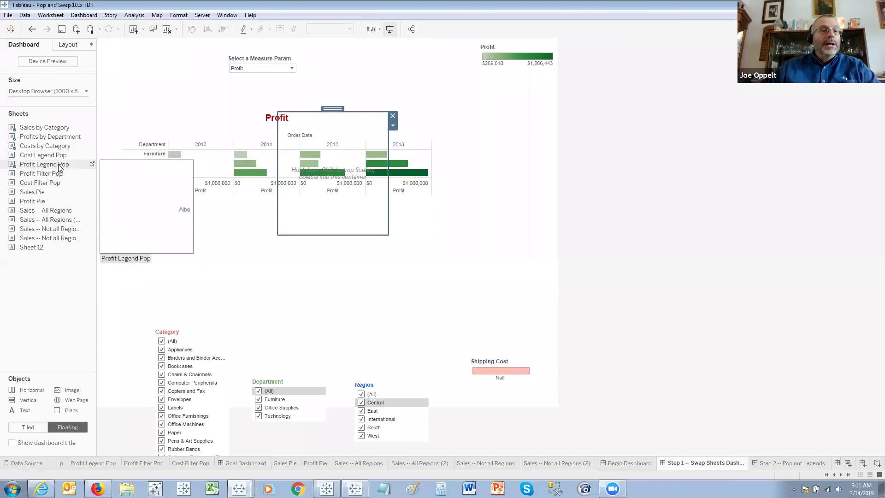
Step: Place the Cost Legend Pop sheet in the floating container, set the measure parameter to Cost and hide the sheet's title
{"action": "left_click_drag", "start_coordinate": [42, 155], "coordinate": [311, 163]}
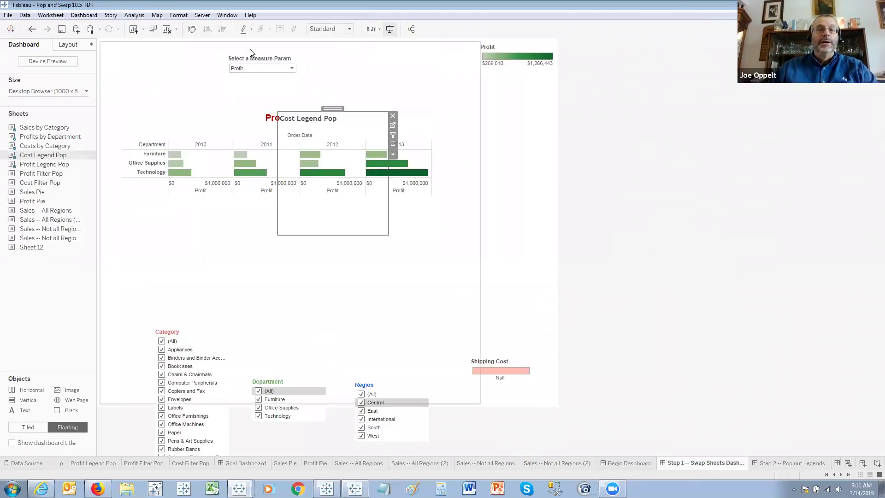
{"action": "left_click", "coordinate": [258, 68]}
{"action": "left_click", "coordinate": [245, 96]}
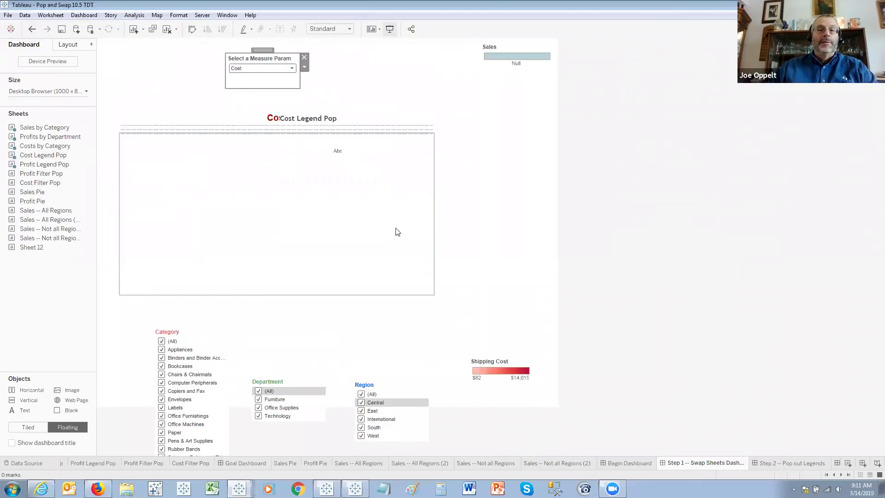
{"action": "right_click", "coordinate": [321, 118]}
{"action": "left_click", "coordinate": [353, 143]}
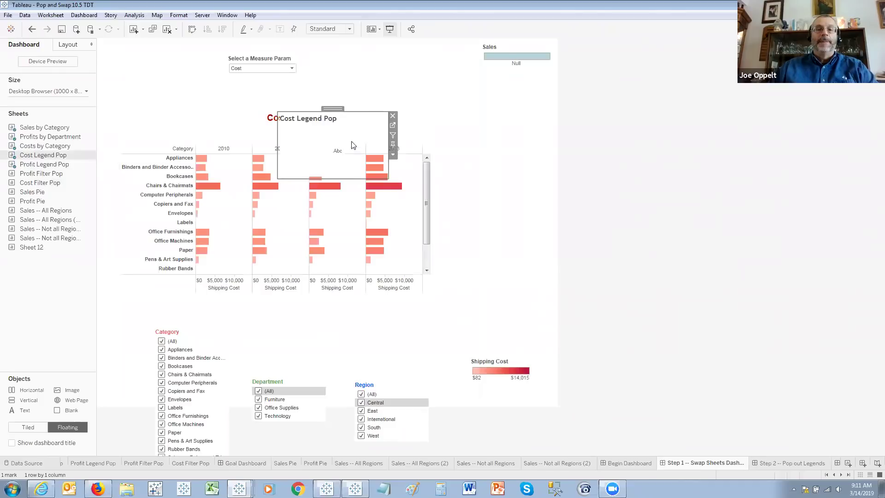
Step: Stack Cost Legend Pop in the Profit legend's vertical container and move the Shipping Cost legend up beneath it
{"action": "left_click", "coordinate": [512, 100]}
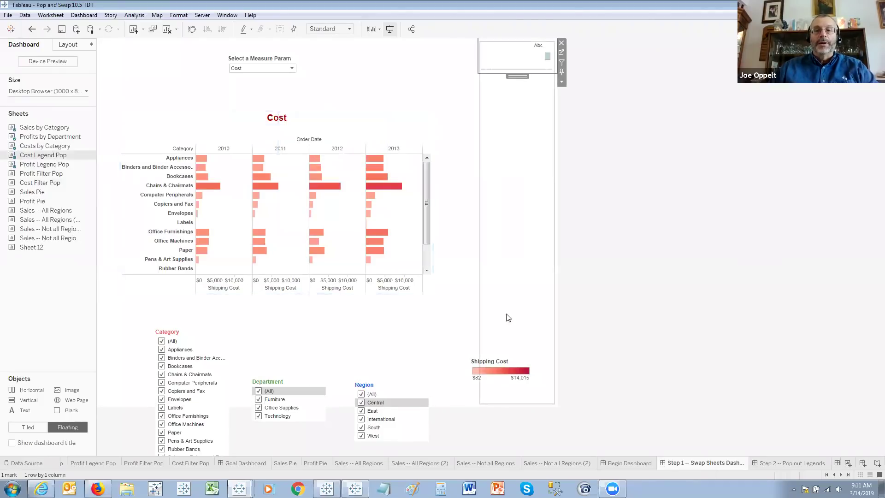
{"action": "left_click", "coordinate": [506, 359]}
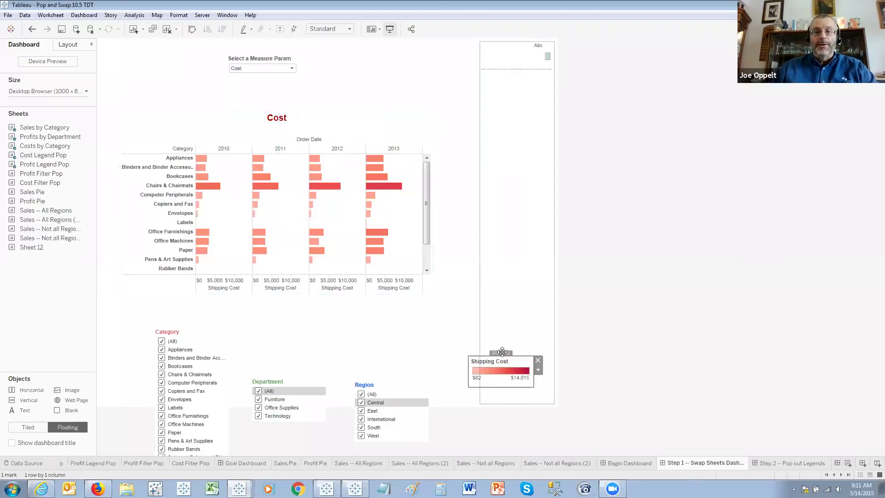
{"action": "left_click_drag", "start_coordinate": [502, 351], "coordinate": [517, 94]}
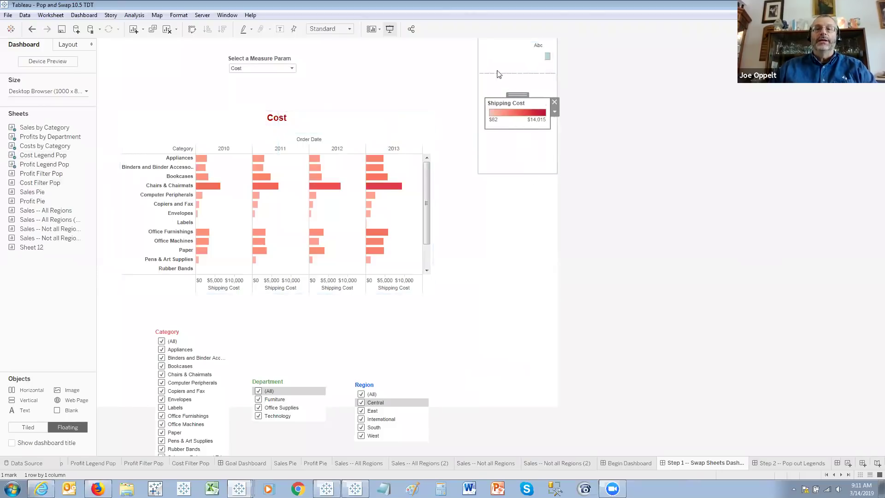
Step: Try to set the Shipping Cost legend's y position to -110
{"action": "left_click", "coordinate": [70, 44]}
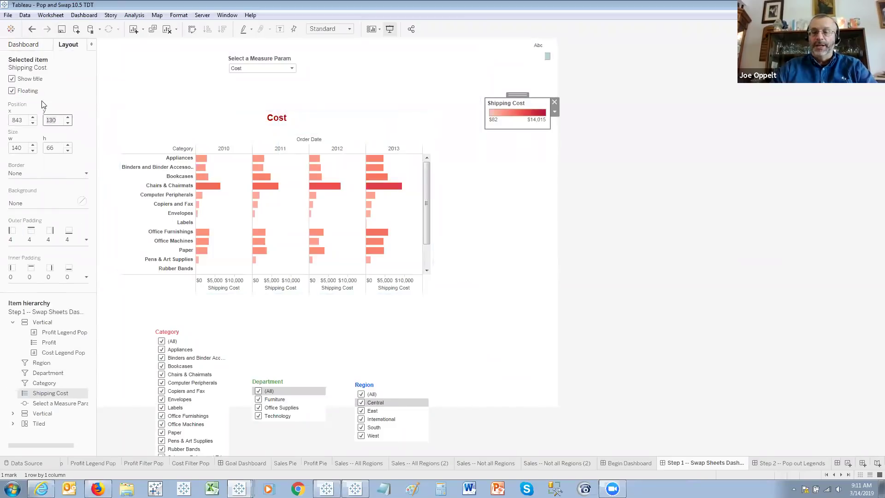
{"action": "type", "text": "0"}
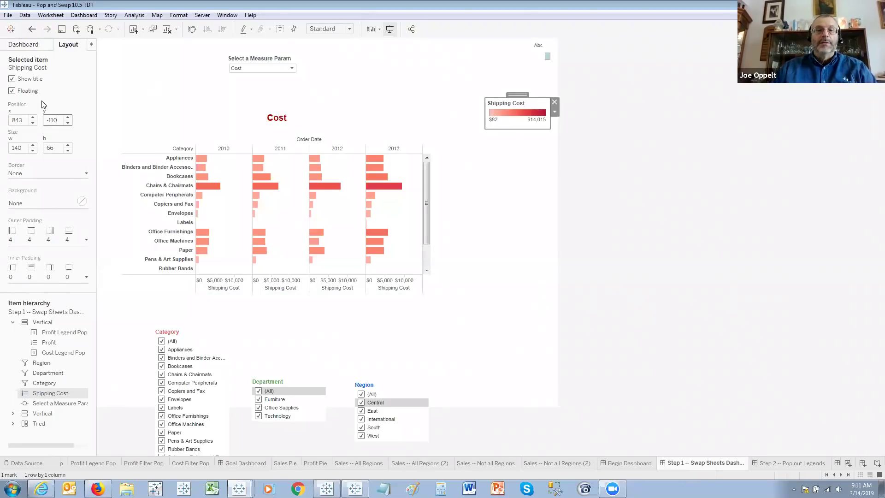
{"action": "key", "text": "Return"}
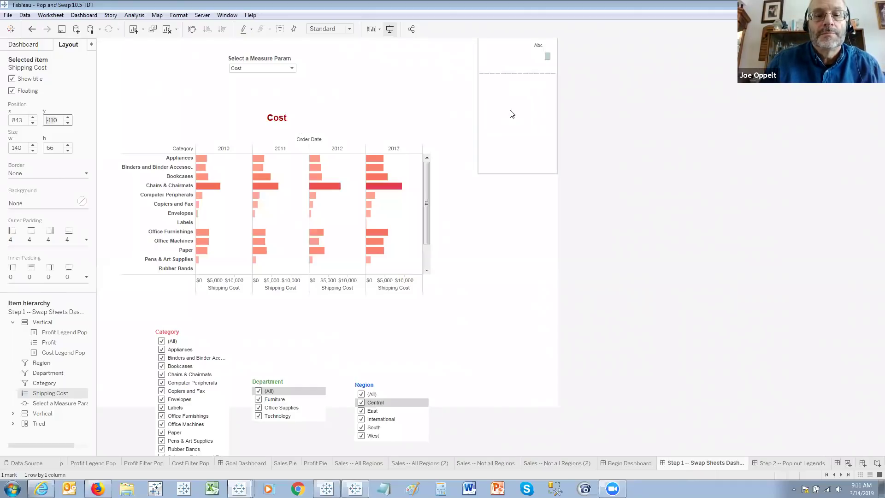
{"action": "left_click", "coordinate": [32, 29]}
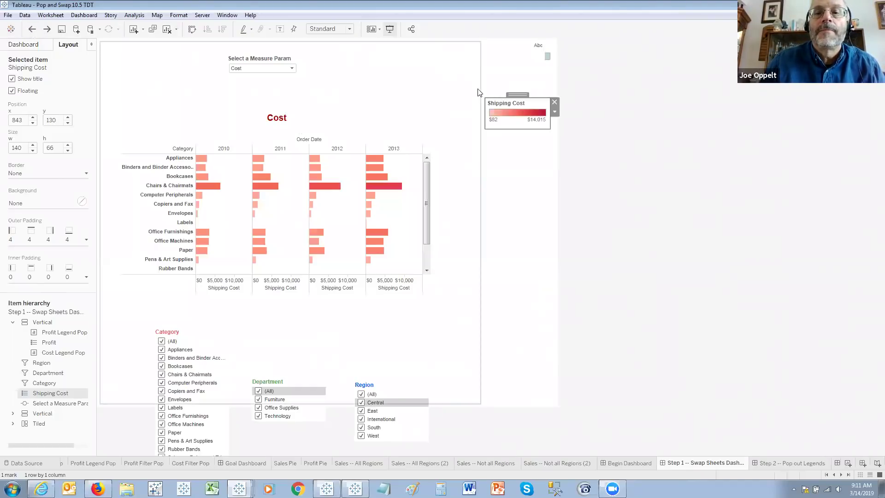
Step: Drop the Shipping Cost legend into the vertical container below Cost Legend Pop and test it by switching the measure to Profit and back to Cost
{"action": "mouse_move", "coordinate": [520, 93]}
{"action": "left_mouse_down"}
{"action": "mouse_move", "coordinate": [510, 236]}
{"action": "mouse_move", "coordinate": [527, 81]}
{"action": "left_mouse_up"}
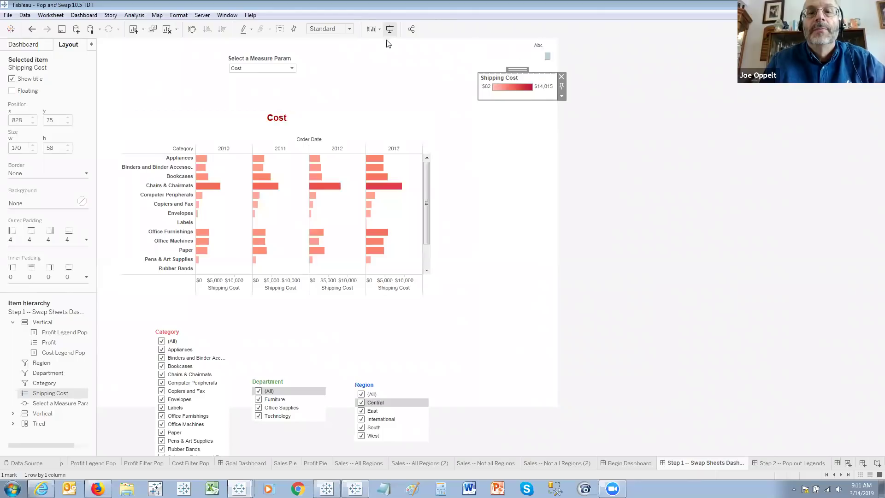
{"action": "left_click", "coordinate": [247, 71]}
{"action": "left_click", "coordinate": [251, 87]}
{"action": "left_click", "coordinate": [252, 68]}
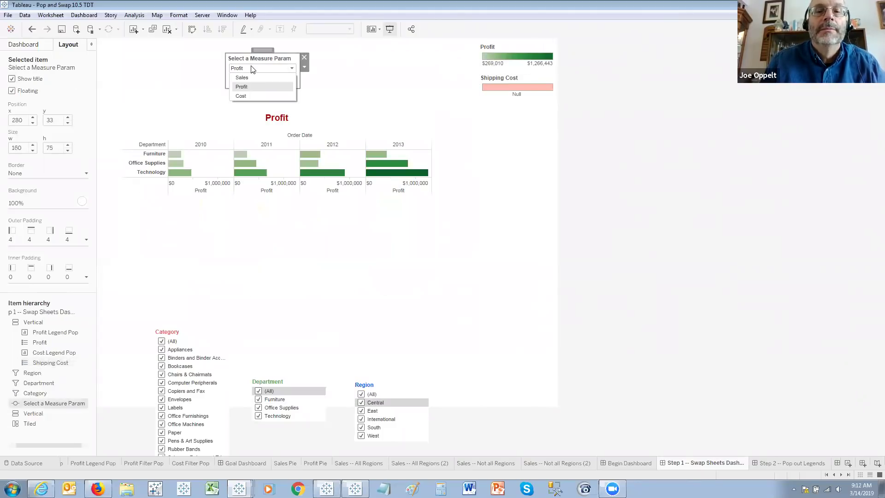
{"action": "left_click", "coordinate": [255, 96]}
Step: Try to take the Shipping Cost legend out of the vertical container and make it a floating object beside the cost chart
{"action": "left_click", "coordinate": [525, 79]}
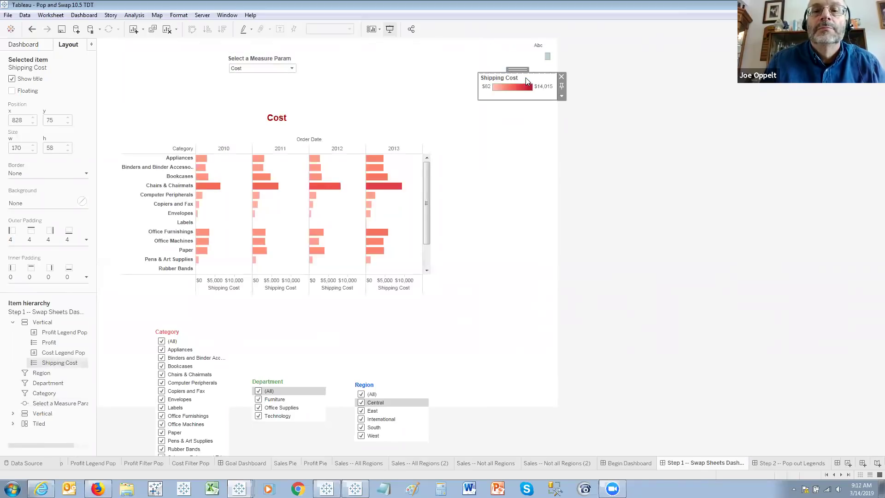
{"action": "left_click_drag", "start_coordinate": [496, 165], "coordinate": [511, 103]}
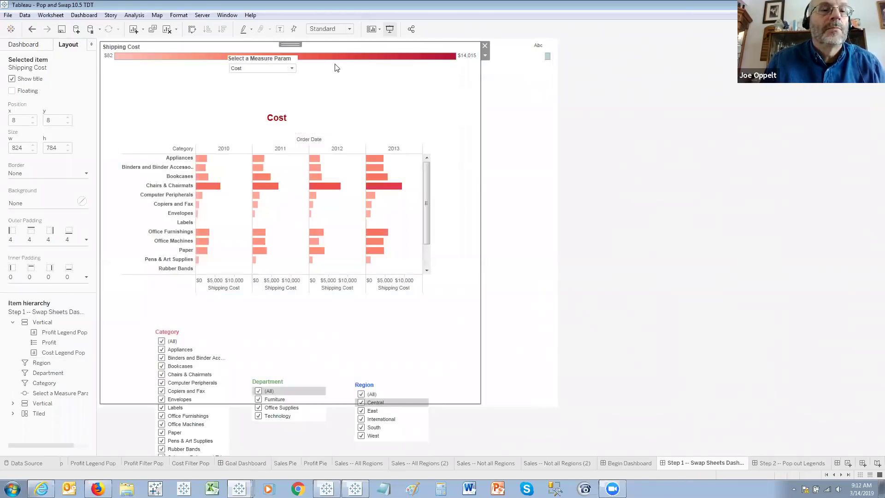
{"action": "left_click", "coordinate": [12, 92]}
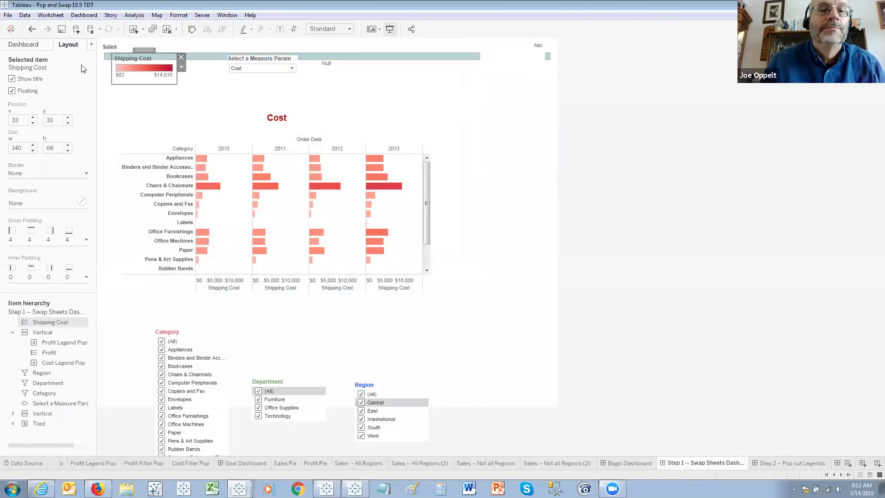
{"action": "left_click_drag", "start_coordinate": [184, 84], "coordinate": [471, 225]}
{"action": "left_click_drag", "start_coordinate": [451, 130], "coordinate": [452, 132]}
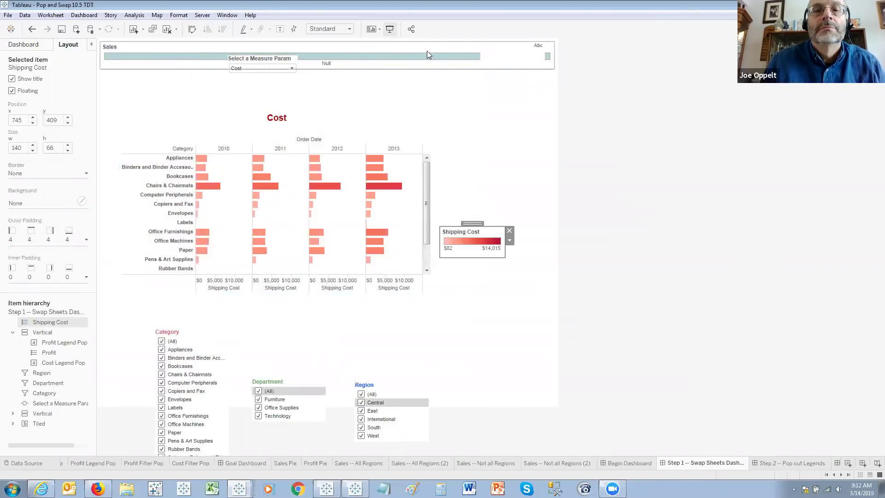
{"action": "left_click", "coordinate": [32, 30]}
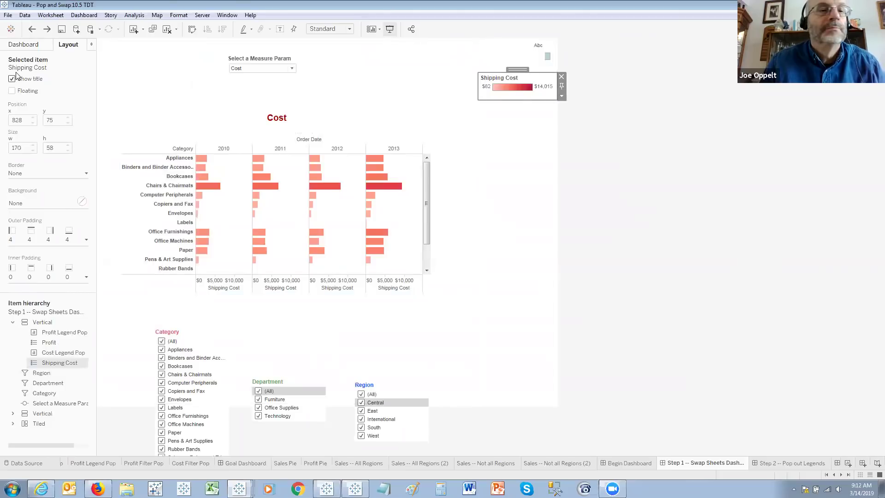
Step: Make the Shipping Cost legend floating just below the Sales legend and remove the Cost Legend Pop sheet from the dashboard
{"action": "key", "text": "ctrl+y"}
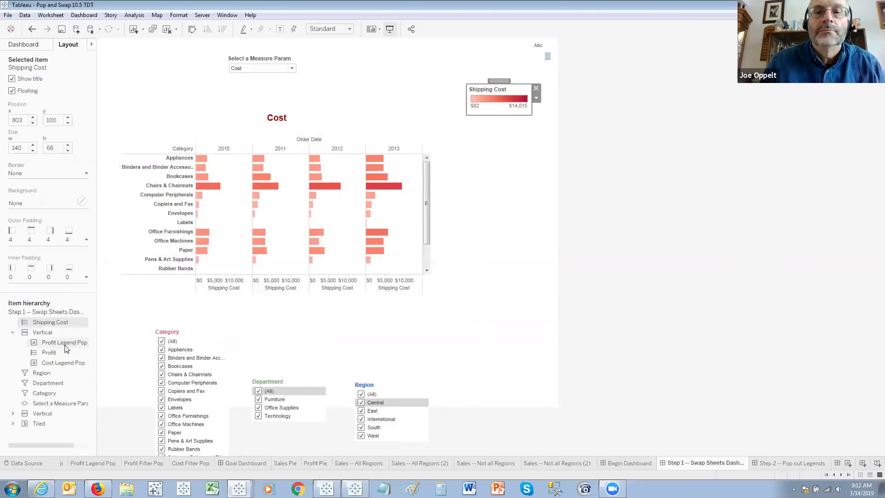
{"action": "left_click", "coordinate": [64, 363]}
{"action": "right_click", "coordinate": [64, 363]}
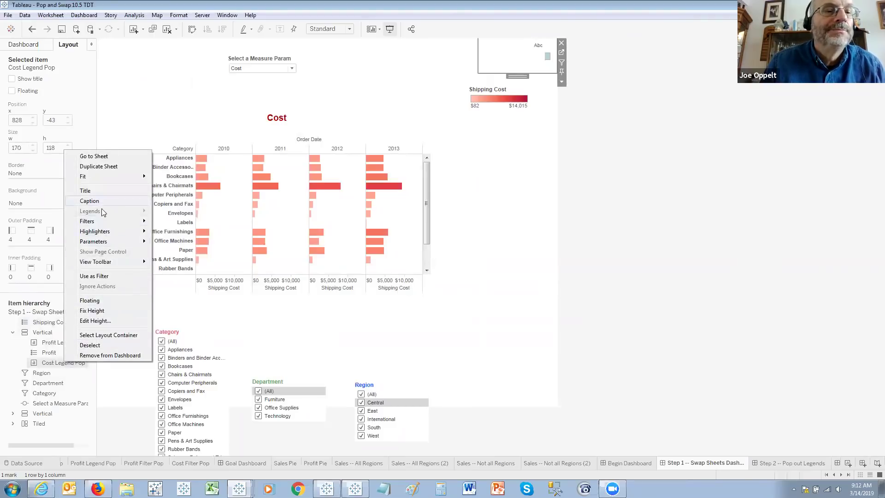
{"action": "left_click", "coordinate": [107, 356]}
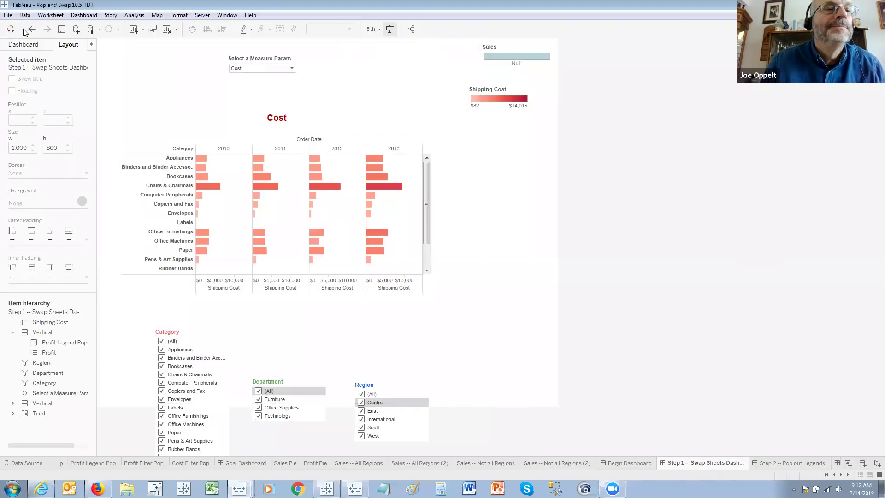
Step: Add a floating vertical container beside the cost chart, place the Cost Legend Pop sheet in it and hide the sheet's title
{"action": "left_click", "coordinate": [23, 44]}
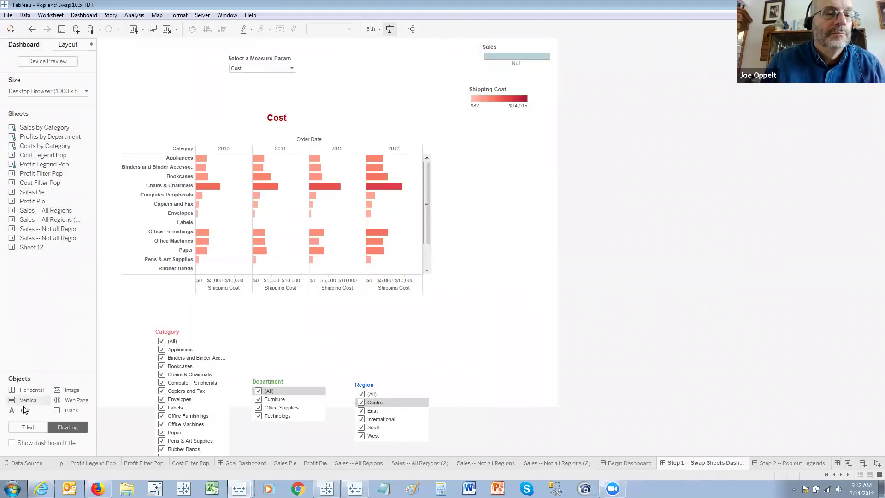
{"action": "left_click_drag", "start_coordinate": [29, 400], "coordinate": [453, 199]}
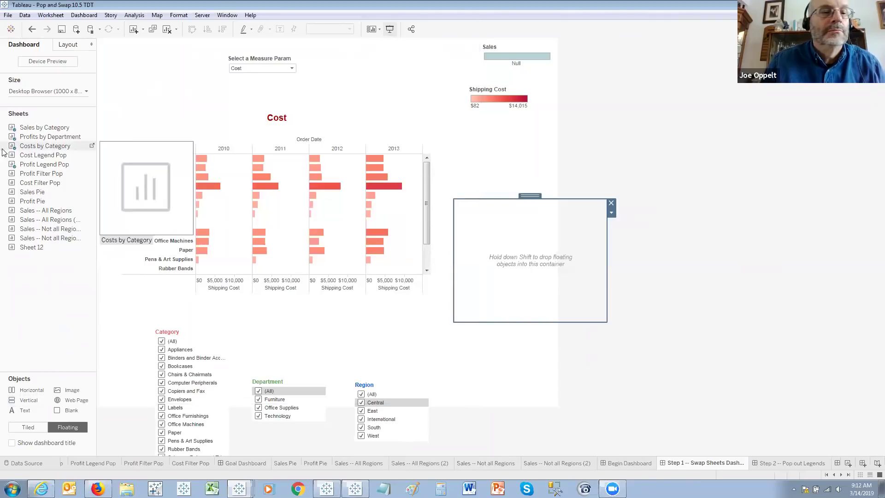
{"action": "left_click", "coordinate": [34, 158]}
{"action": "left_click_drag", "start_coordinate": [34, 158], "coordinate": [509, 241]}
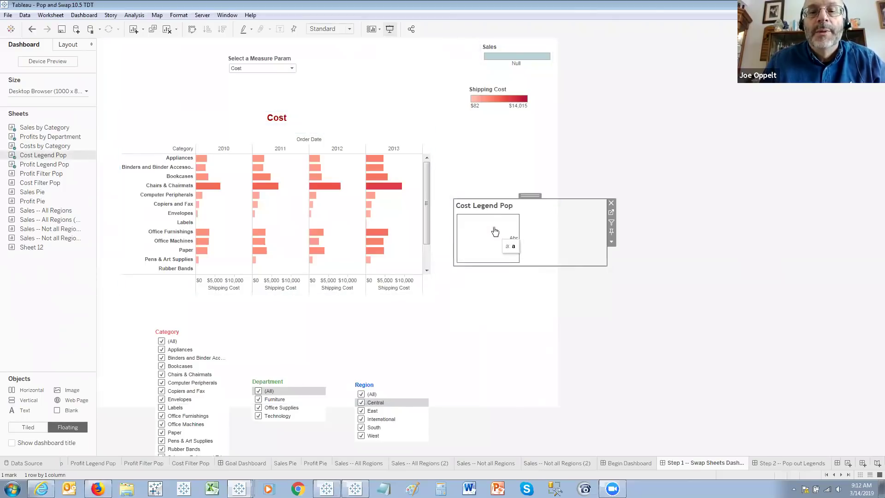
{"action": "right_click", "coordinate": [480, 206]}
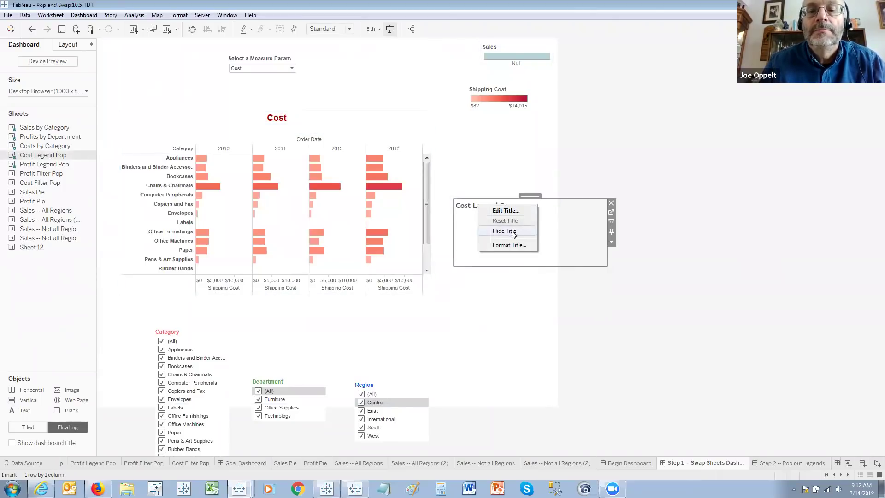
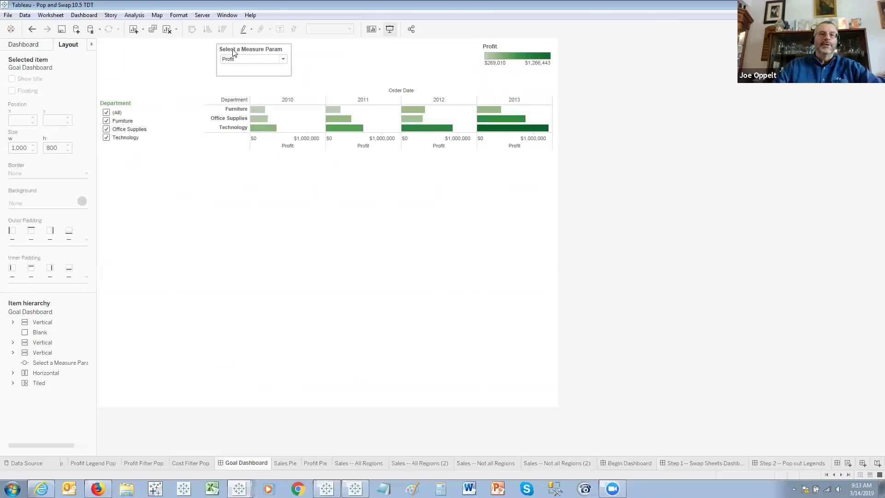
Step: Check how charts, legends and filters swap on the Goal Dashboard by setting the measure parameter to Sales and to Cost
{"action": "left_click", "coordinate": [243, 60]}
{"action": "left_click", "coordinate": [233, 68]}
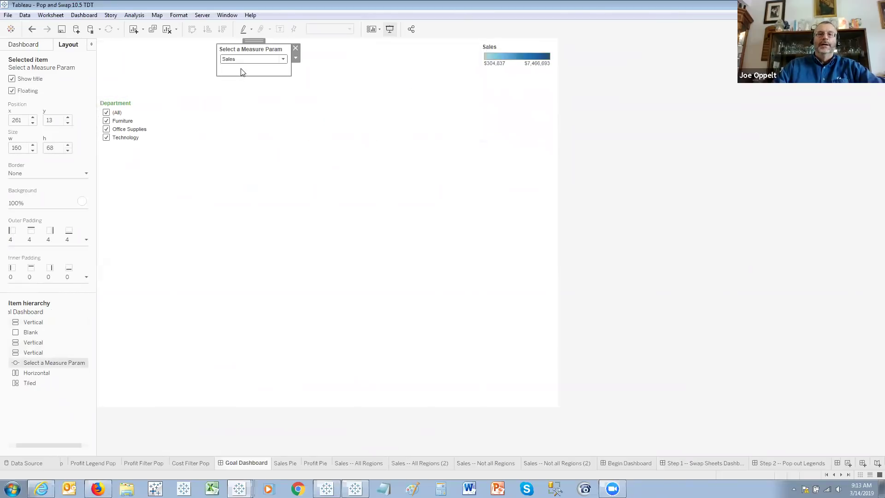
{"action": "left_click", "coordinate": [251, 59]}
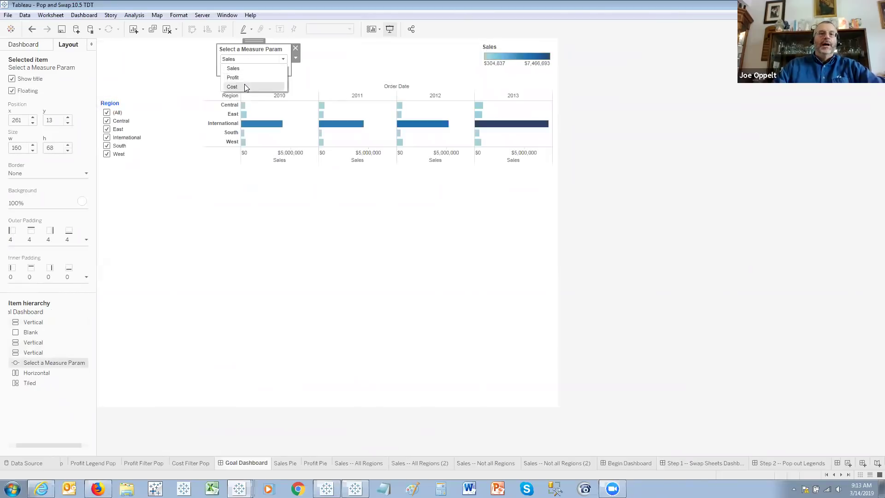
{"action": "left_click", "coordinate": [245, 87]}
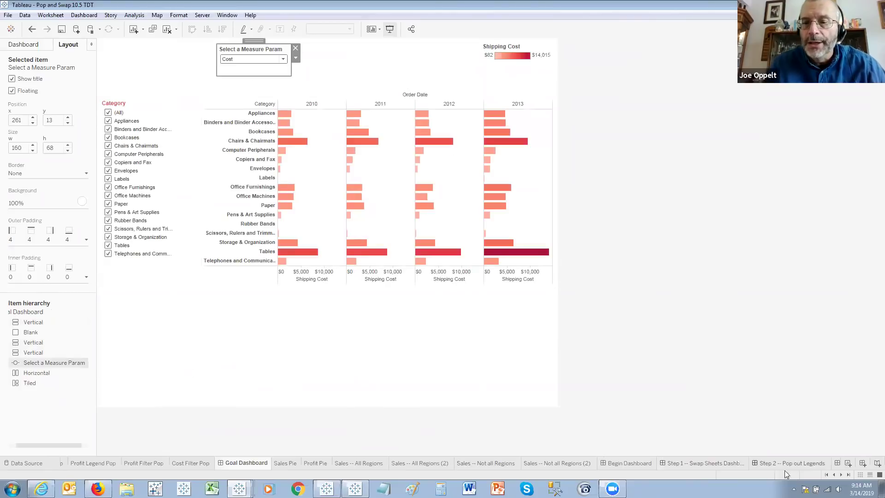
Step: On the Step 2 -- Pop out Legends dashboard, add a wide floating horizontal container over the cost chart and place Cost Filter Pop in it
{"action": "left_click", "coordinate": [794, 463]}
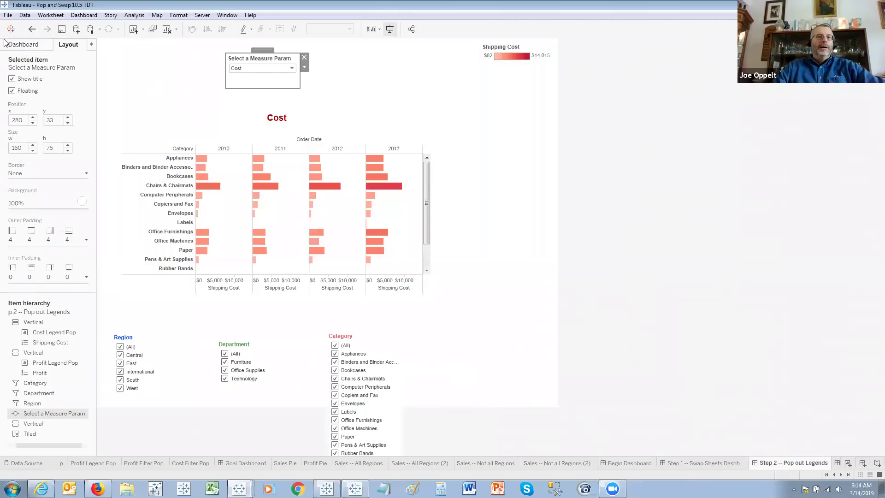
{"action": "left_click", "coordinate": [21, 45]}
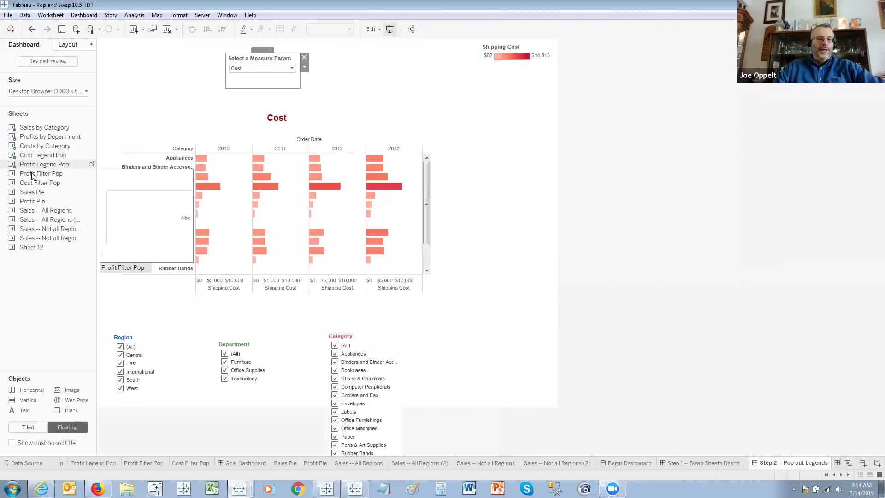
{"action": "left_click_drag", "start_coordinate": [31, 176], "coordinate": [668, 231]}
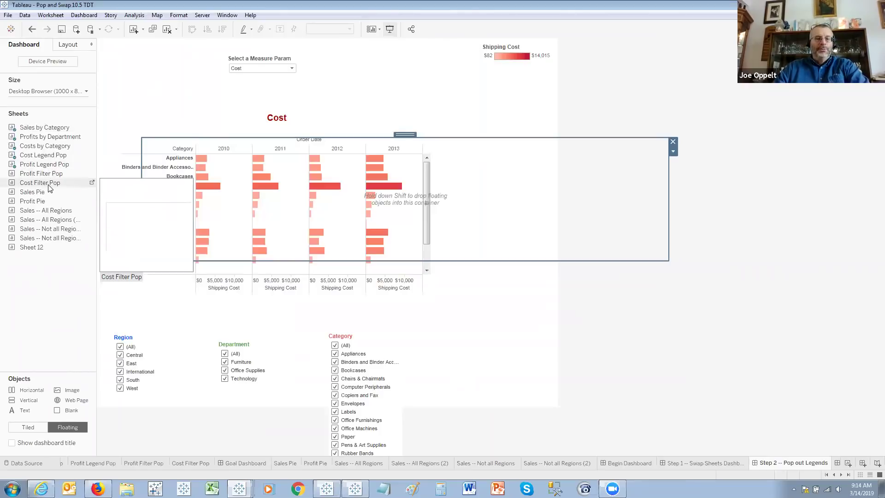
{"action": "left_click_drag", "start_coordinate": [49, 187], "coordinate": [173, 190]}
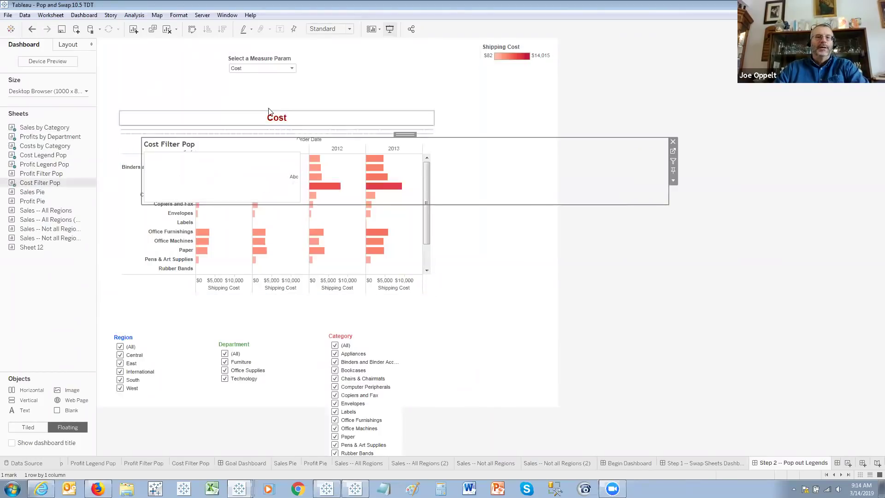
Step: With the measure set to Profit, add Profit Filter Pop ahead of Cost Filter Pop in the container, and switch the measure back to Cost
{"action": "left_click", "coordinate": [258, 70]}
{"action": "left_click", "coordinate": [253, 85]}
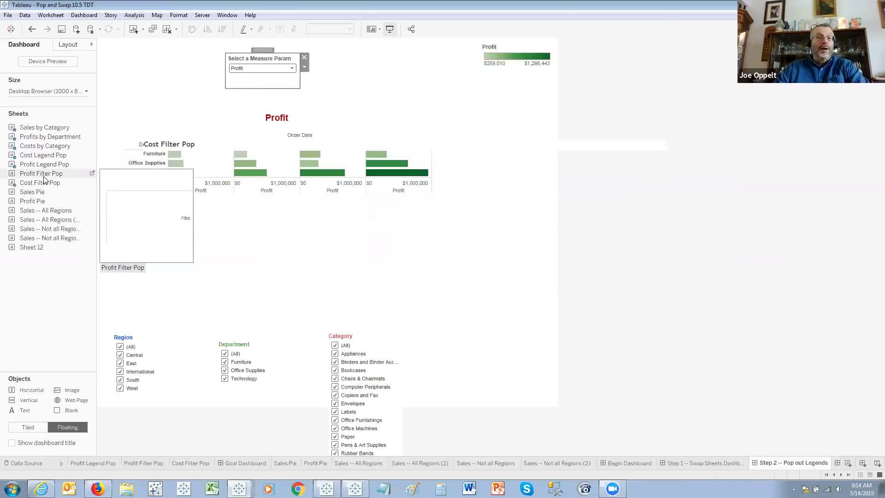
{"action": "left_click_drag", "start_coordinate": [44, 177], "coordinate": [238, 213]}
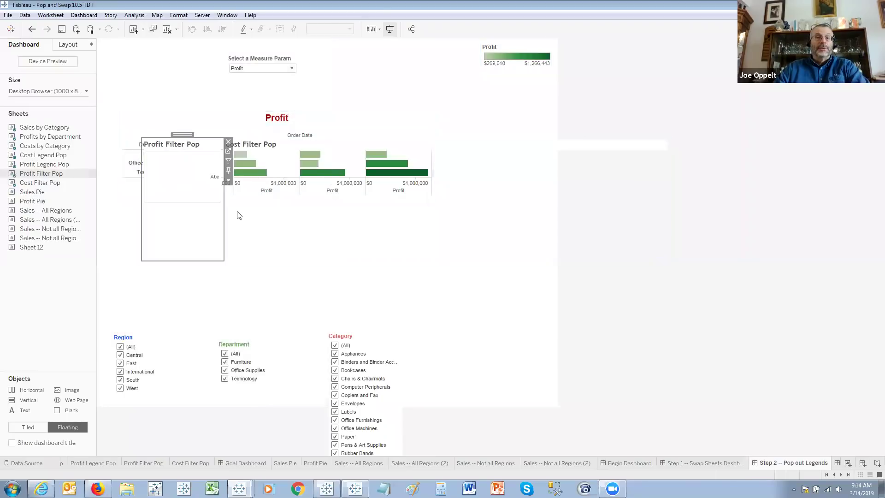
{"action": "left_click", "coordinate": [251, 69]}
{"action": "left_click", "coordinate": [248, 95]}
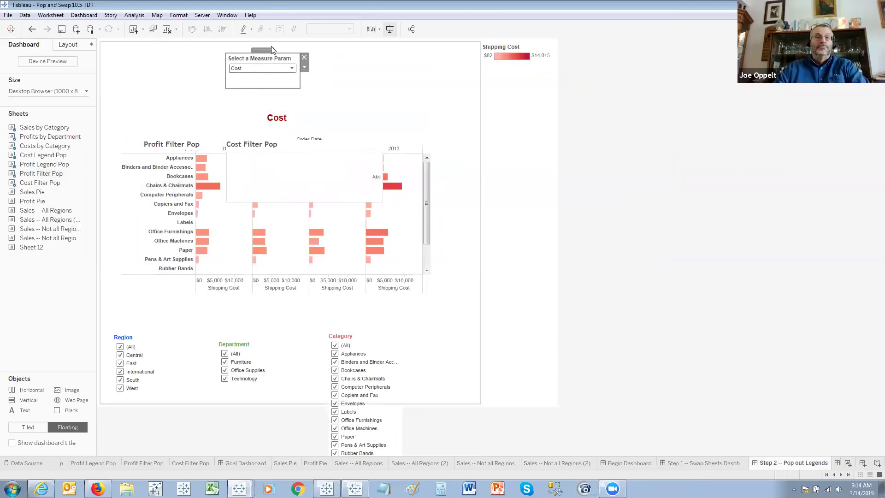
Step: Undo placing Profit Filter Pop ahead of Cost Filter Pop, check Cost Filter Pop's layout, and set the measure parameter to Cost
{"action": "left_click", "coordinate": [32, 29]}
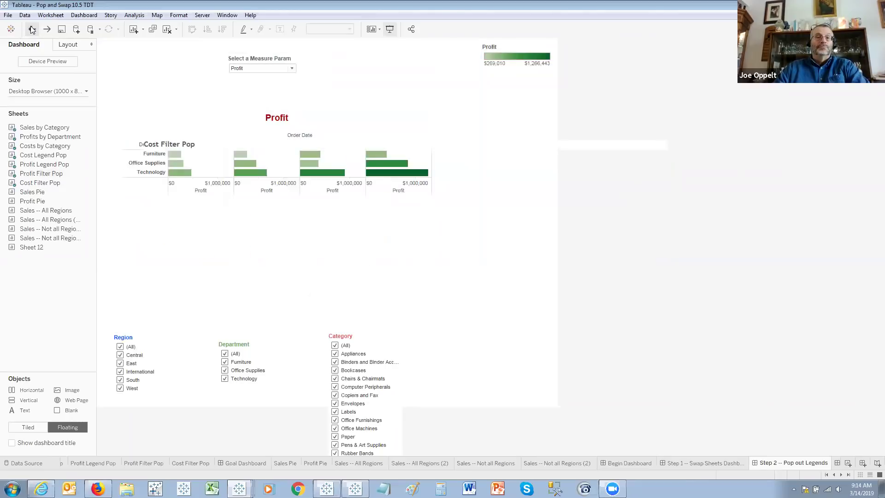
{"action": "left_click", "coordinate": [301, 235]}
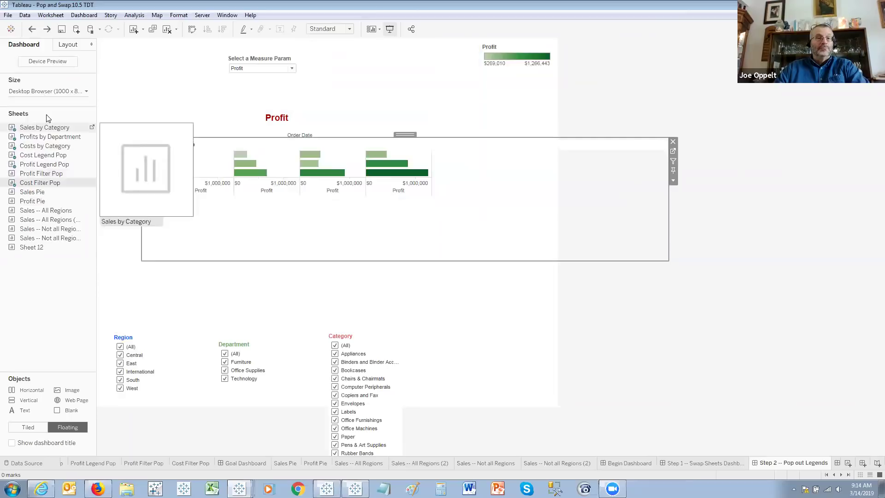
{"action": "left_click", "coordinate": [68, 45]}
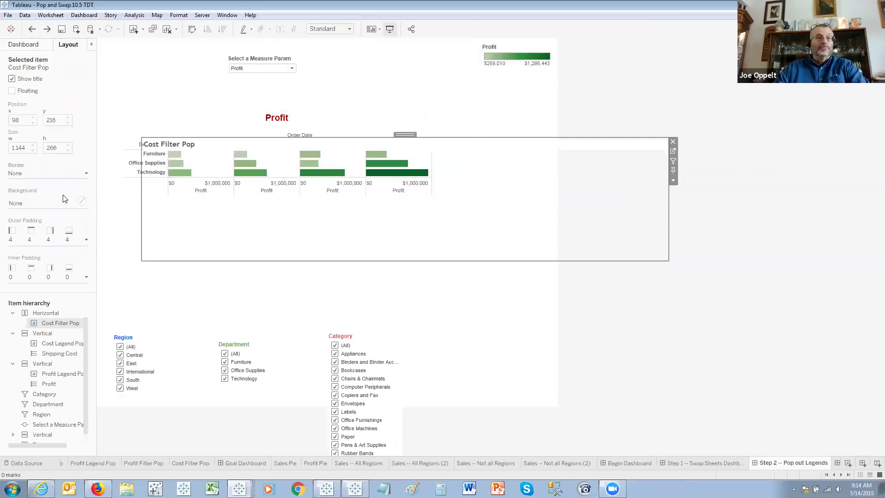
{"action": "left_click", "coordinate": [34, 47]}
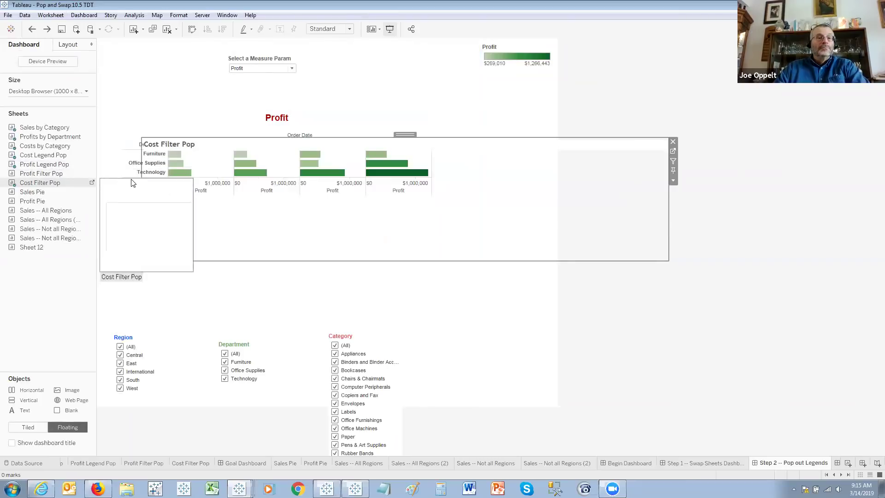
{"action": "left_click", "coordinate": [251, 68]}
{"action": "left_click", "coordinate": [250, 96]}
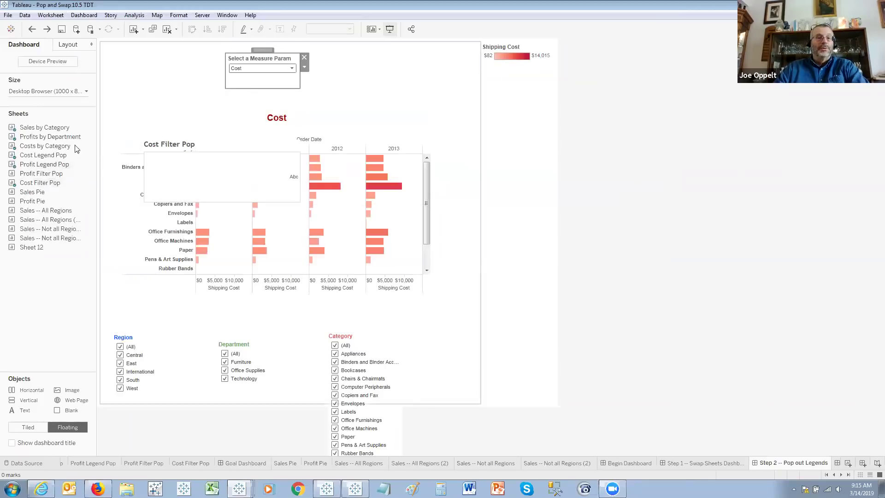
Step: Add Profit Filter Pop after Cost Filter Pop in the horizontal container, try hiding its title, and undo the title change
{"action": "left_click_drag", "start_coordinate": [40, 175], "coordinate": [435, 186]}
{"action": "left_click_drag", "start_coordinate": [590, 176], "coordinate": [363, 186]}
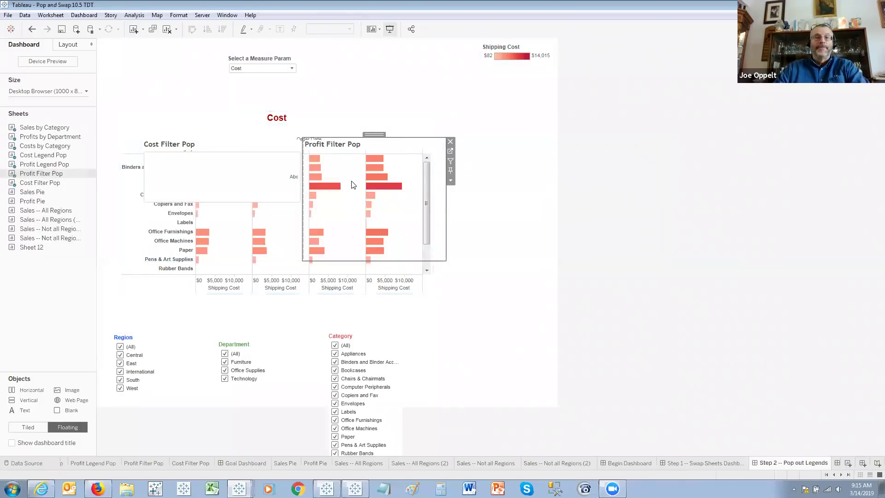
{"action": "right_click", "coordinate": [334, 144]}
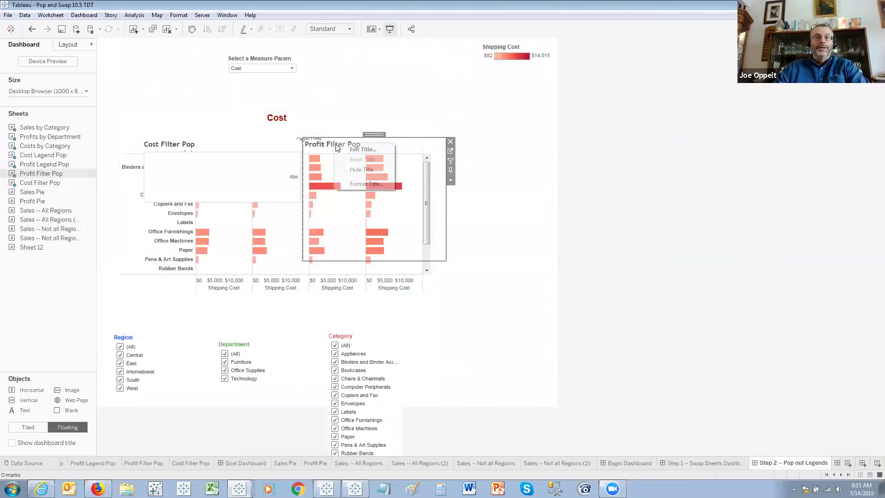
{"action": "left_click", "coordinate": [361, 169]}
{"action": "right_click", "coordinate": [182, 144]}
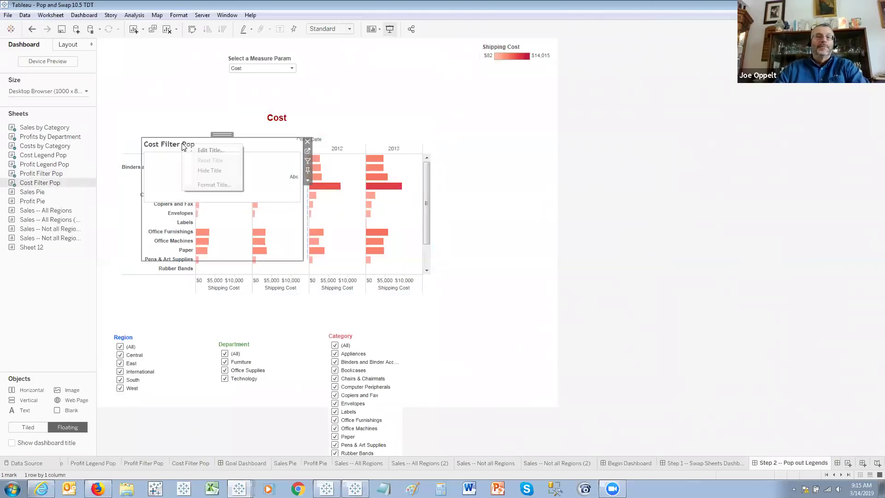
{"action": "left_click", "coordinate": [32, 30]}
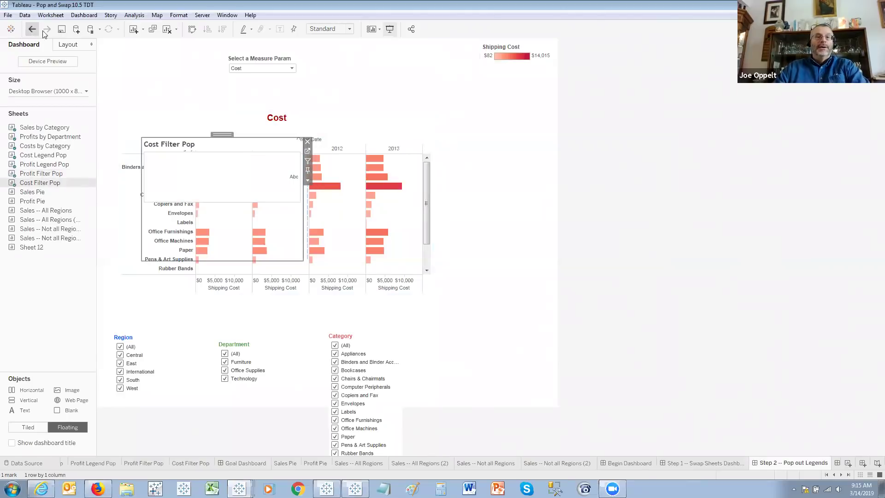
{"action": "left_click", "coordinate": [258, 151]}
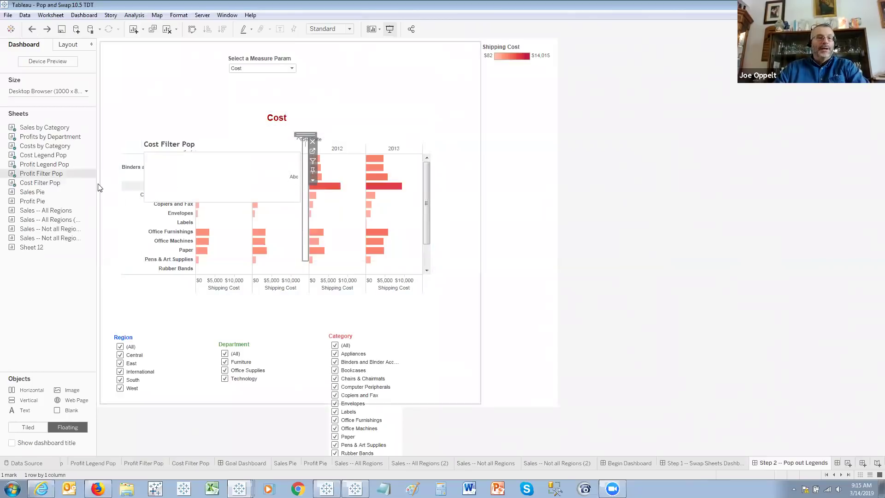
Step: Turn Profit Filter Pop's title off and on again through the item hierarchy, and remove the sheet from the dashboard
{"action": "left_click", "coordinate": [72, 46]}
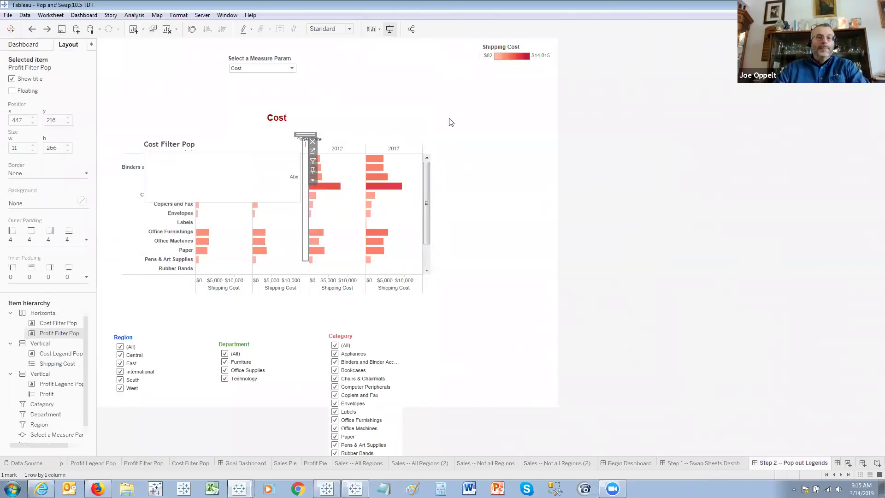
{"action": "right_click", "coordinate": [57, 330]}
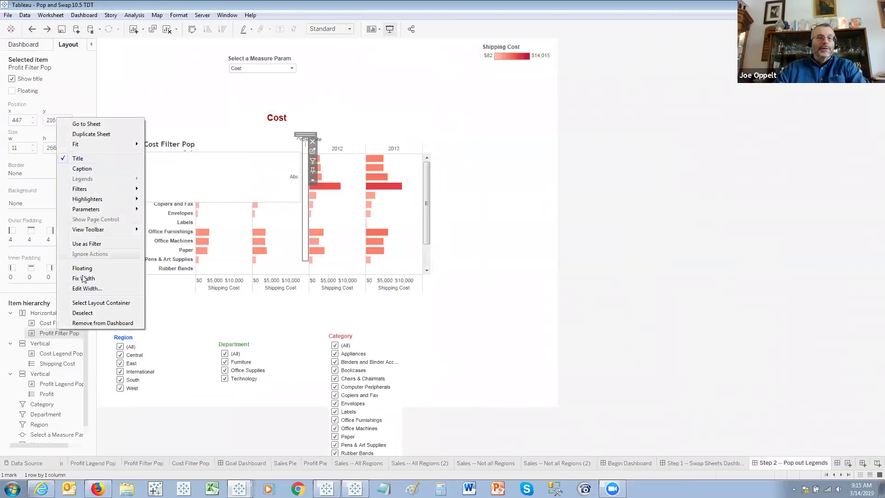
{"action": "left_click", "coordinate": [53, 323]}
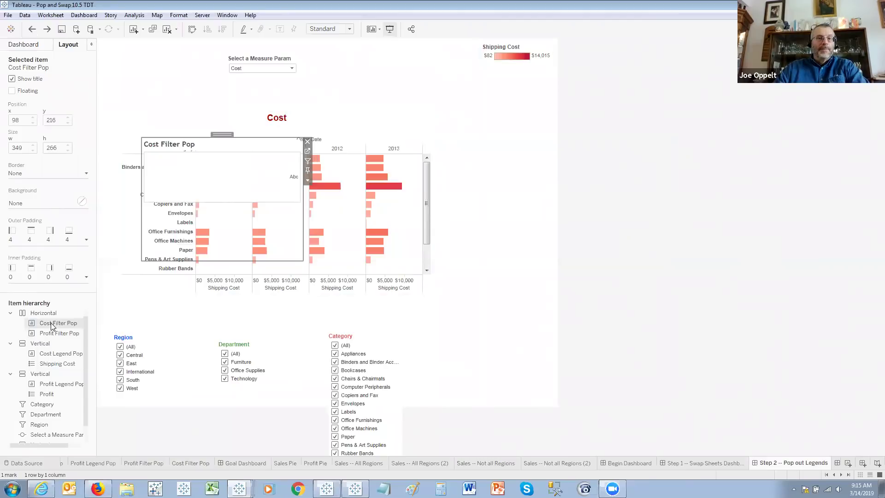
{"action": "left_click", "coordinate": [49, 333]}
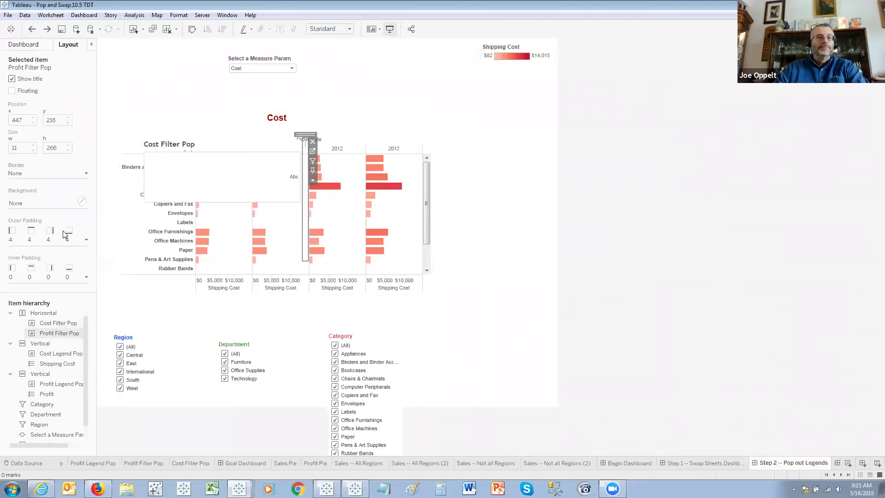
{"action": "right_click", "coordinate": [52, 338]}
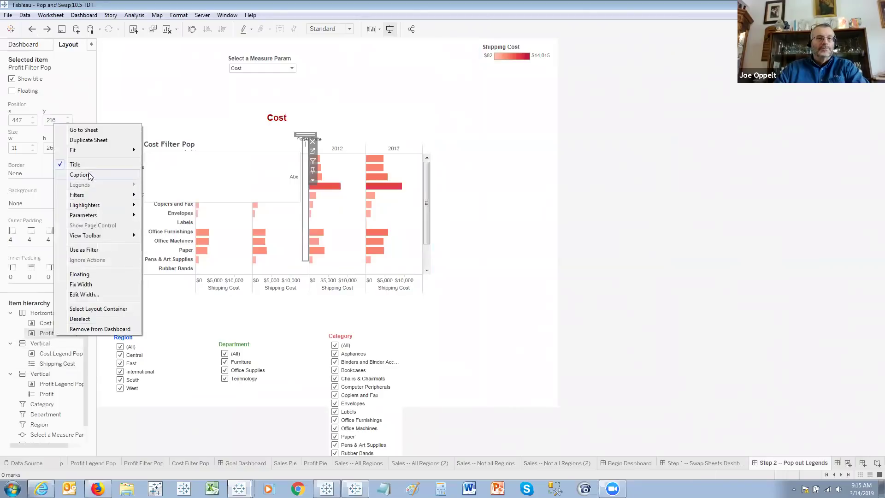
{"action": "left_click", "coordinate": [90, 164]}
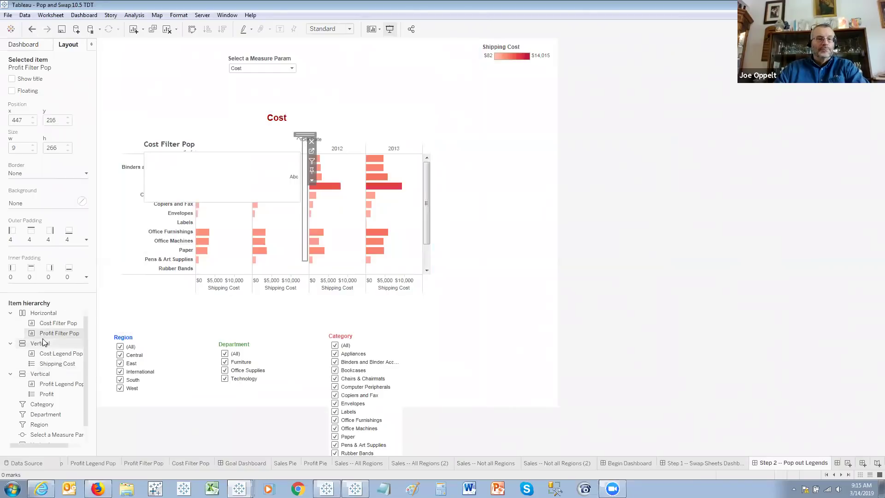
{"action": "right_click", "coordinate": [51, 335]}
{"action": "left_click", "coordinate": [70, 164]}
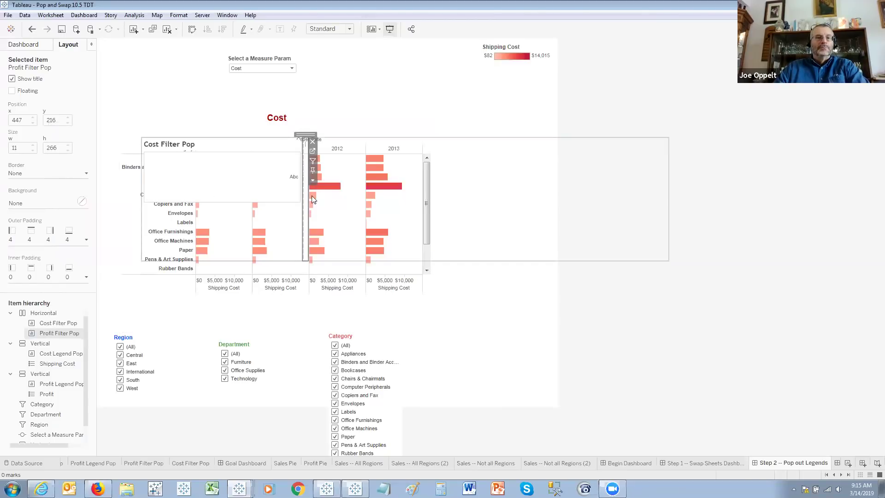
{"action": "right_click", "coordinate": [61, 333]}
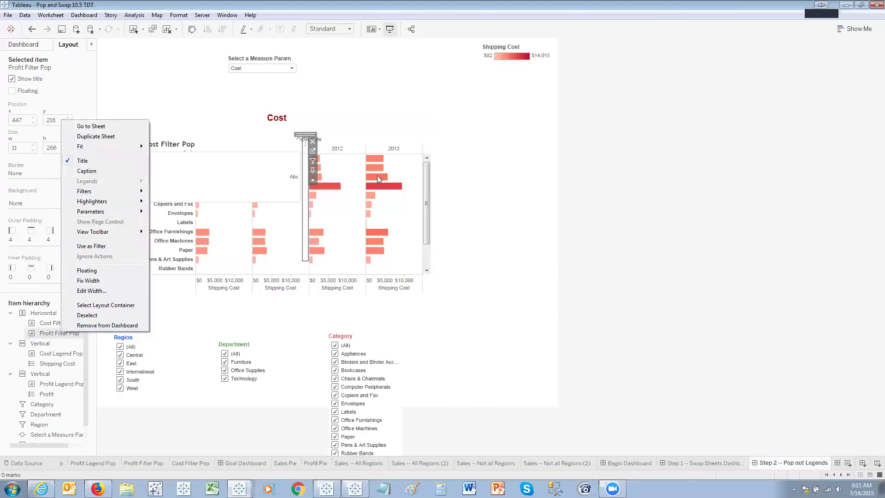
{"action": "left_click", "coordinate": [313, 142]}
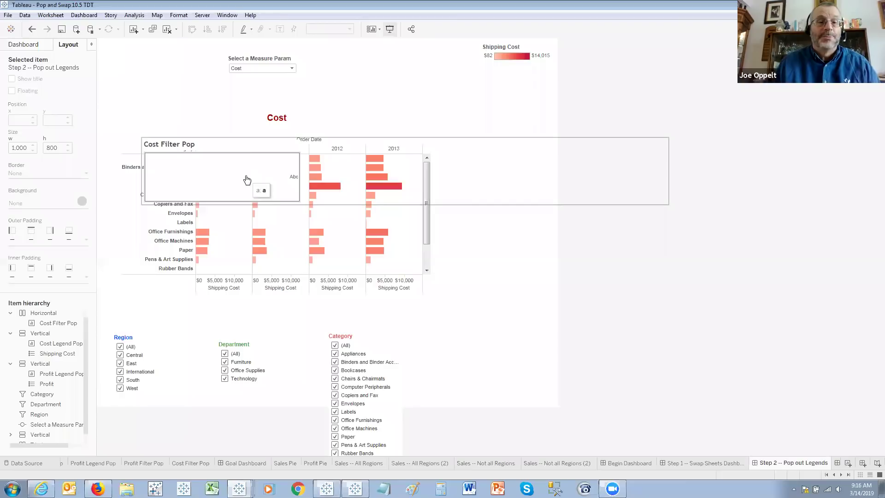
Step: Remove Cost Legend Pop from the dashboard and undo the removal
{"action": "left_click", "coordinate": [26, 45]}
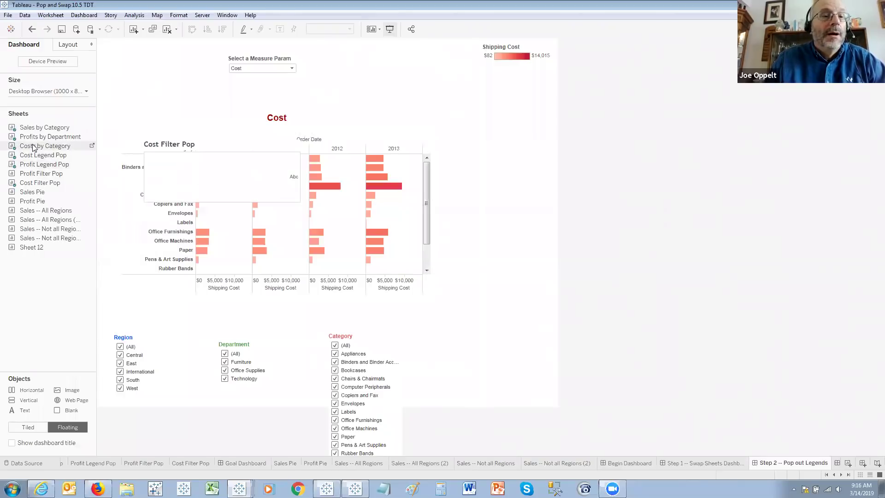
{"action": "left_click", "coordinate": [53, 158]}
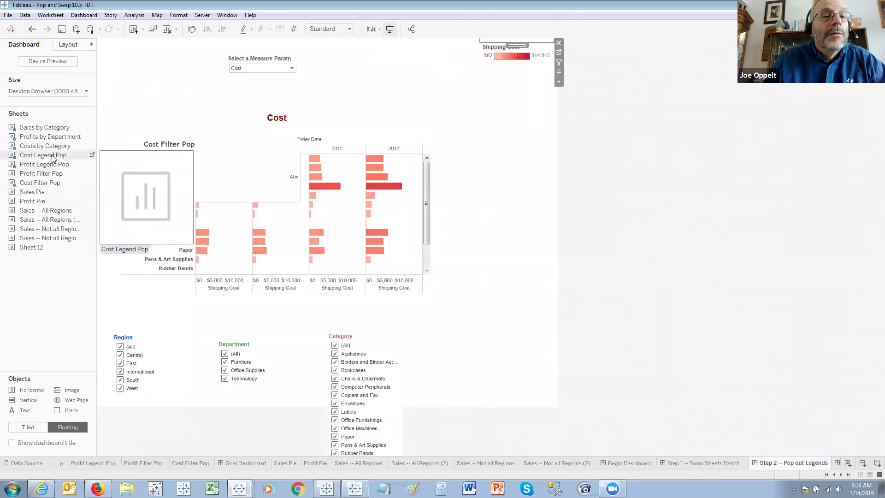
{"action": "right_click", "coordinate": [55, 165]}
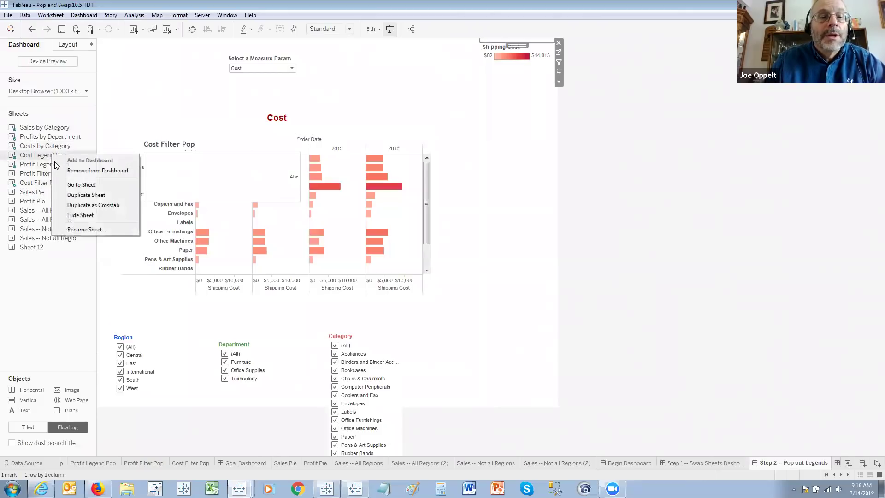
{"action": "left_click", "coordinate": [97, 170]}
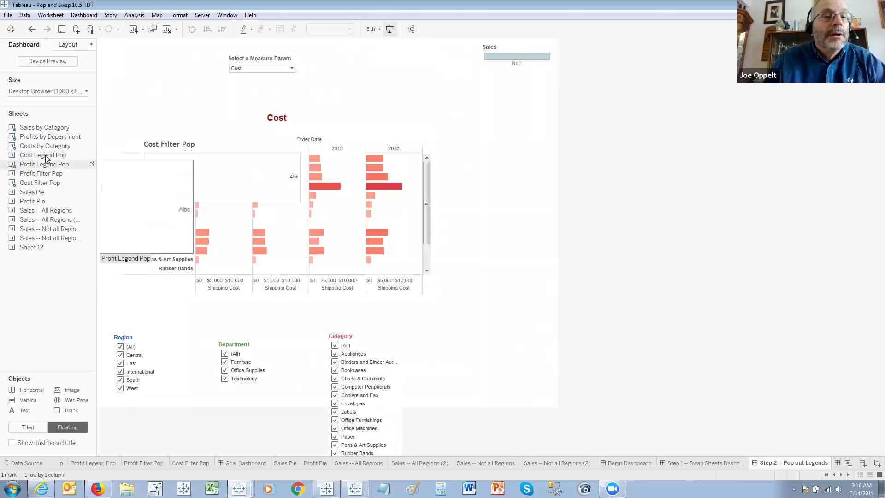
{"action": "left_click", "coordinate": [32, 30]}
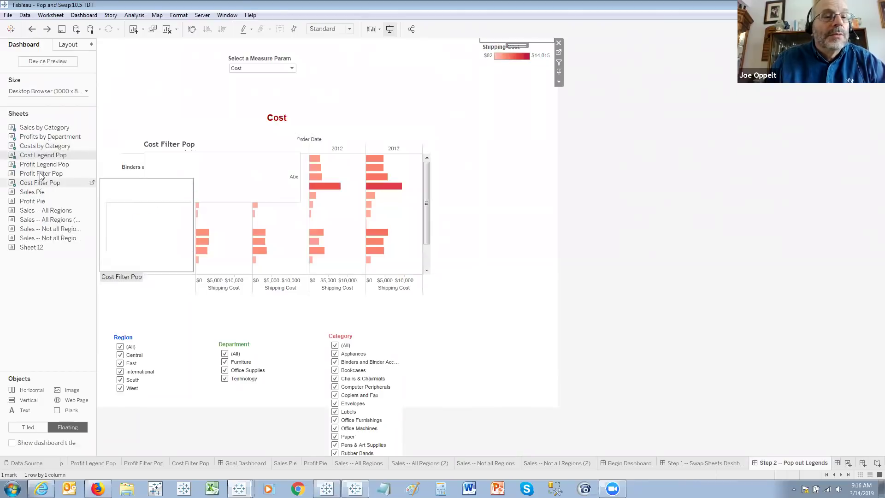
Step: Place Profit Filter Pop directly after Cost Filter Pop in the floating horizontal container and hide its title
{"action": "left_click_drag", "start_coordinate": [154, 175], "coordinate": [360, 172]}
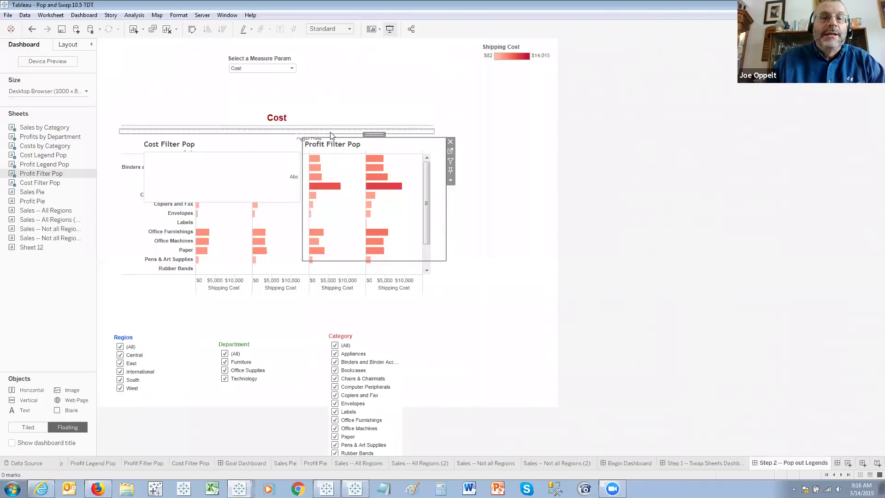
{"action": "right_click", "coordinate": [332, 143]}
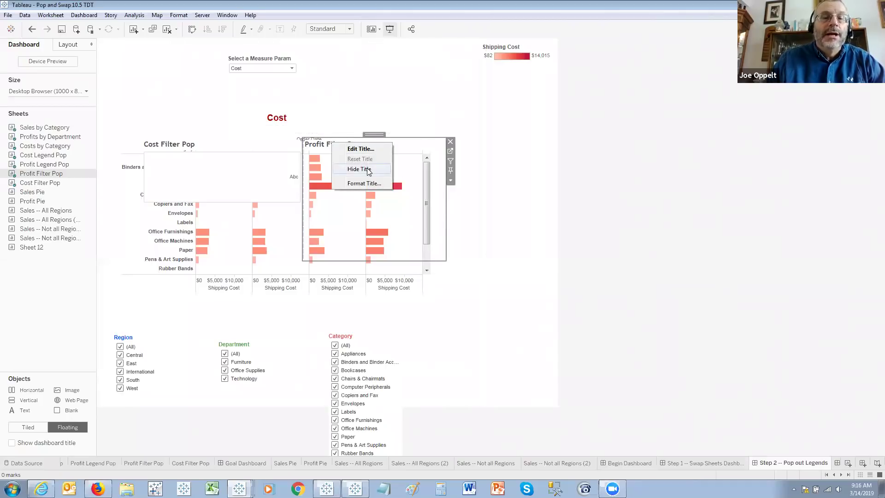
{"action": "left_click", "coordinate": [367, 170]}
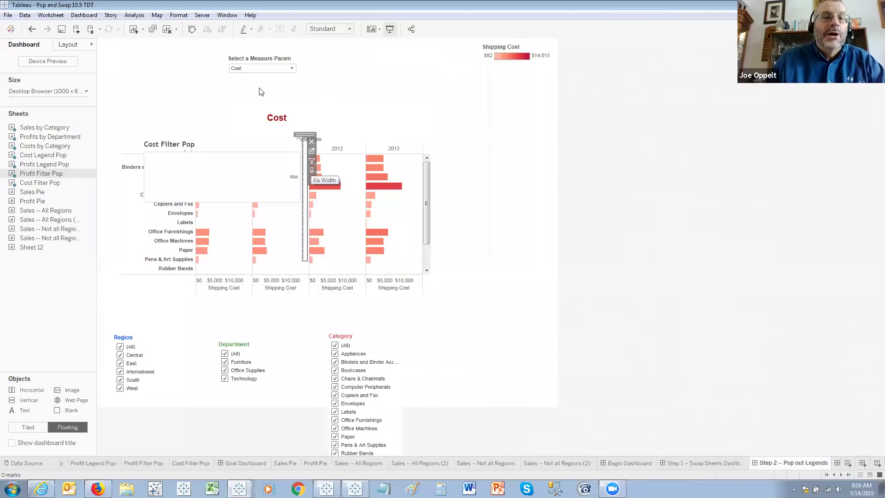
Step: Set the measure parameter to Profit and hide the title of Cost Filter Pop
{"action": "left_click", "coordinate": [260, 68]}
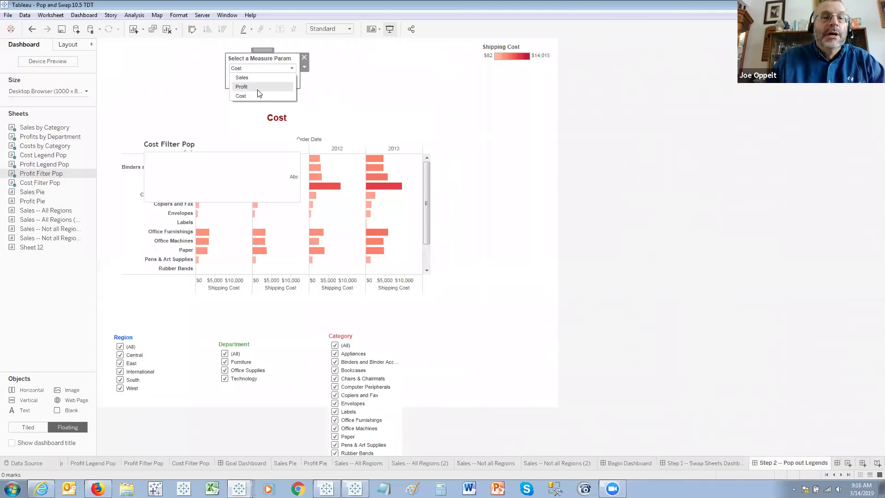
{"action": "left_click", "coordinate": [258, 88]}
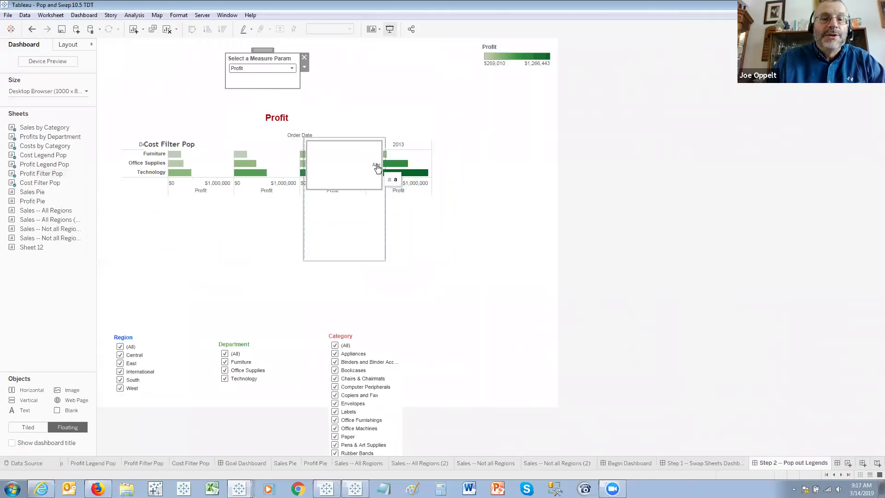
{"action": "right_click", "coordinate": [162, 146]}
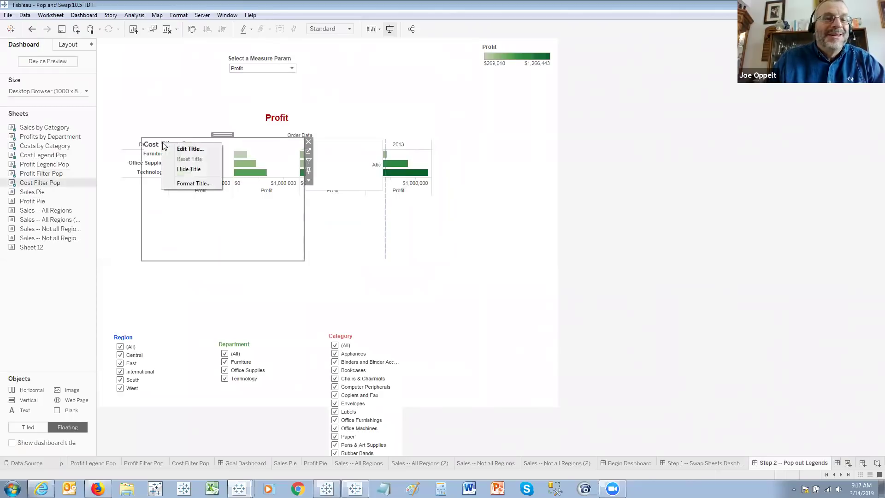
{"action": "left_click", "coordinate": [183, 169]}
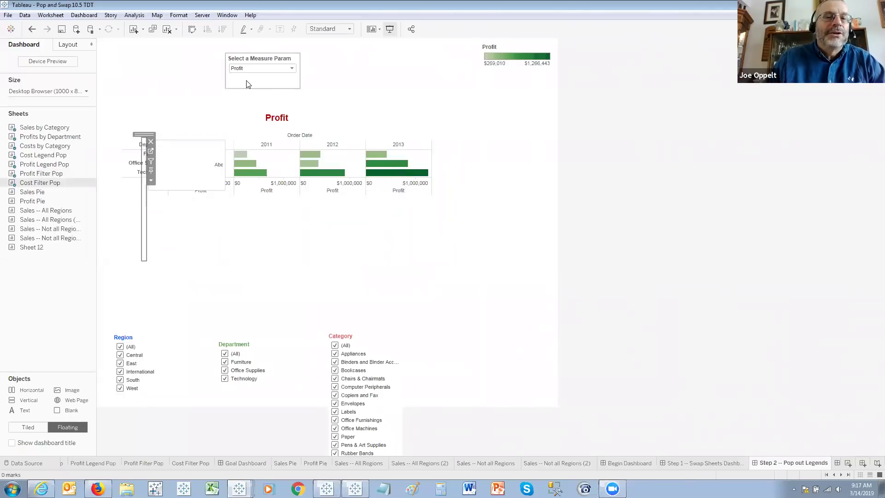
Step: Check how the filter pop sheets shift by switching the measure parameter to Cost and back to Profit
{"action": "left_click", "coordinate": [249, 96]}
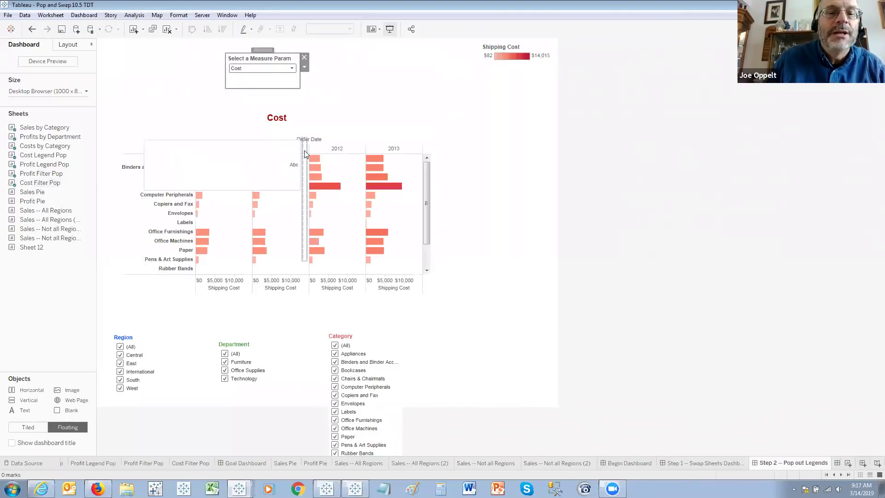
{"action": "left_click", "coordinate": [284, 69]}
{"action": "left_click", "coordinate": [262, 86]}
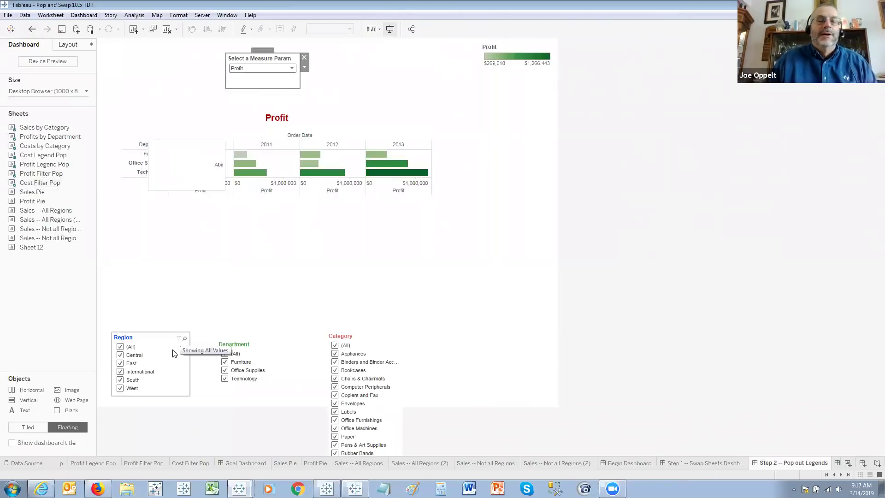
Step: Move the Category, Department and Region filters in that order into the floating horizontal container, directly after the filter pop sheets
{"action": "left_click", "coordinate": [369, 337]}
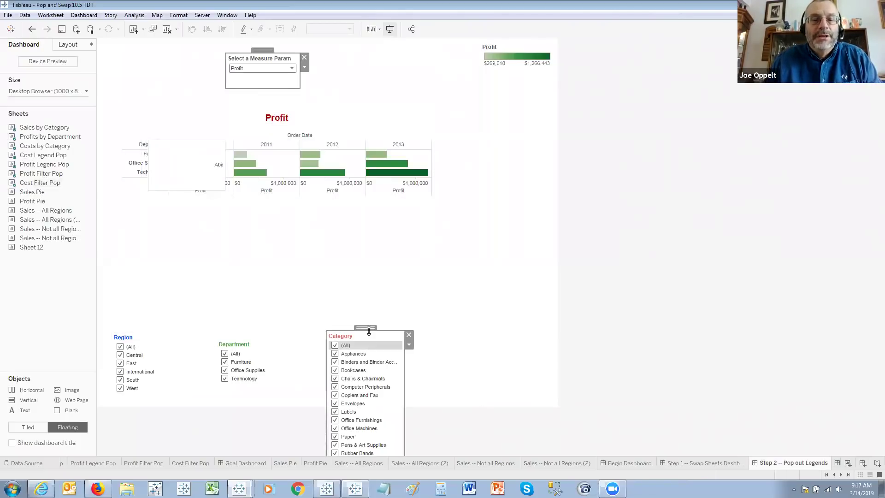
{"action": "left_click_drag", "start_coordinate": [369, 328], "coordinate": [350, 281]}
{"action": "left_click", "coordinate": [249, 348]}
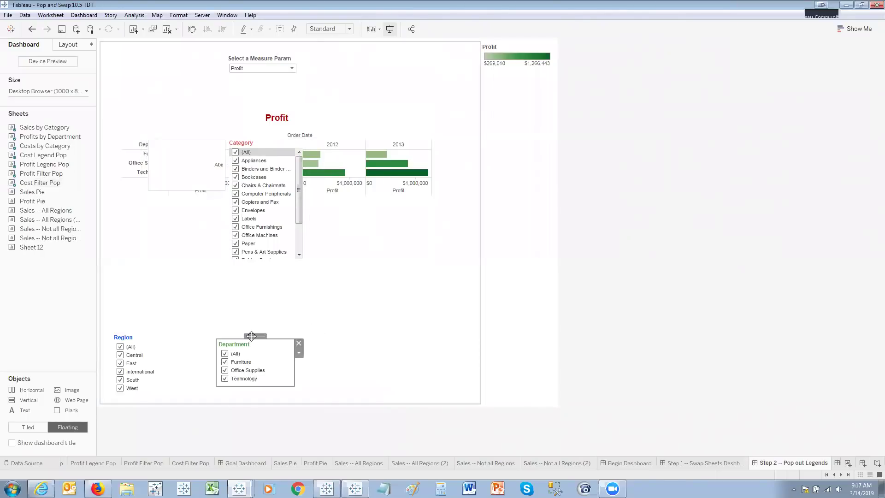
{"action": "mouse_move", "coordinate": [263, 330]}
{"action": "left_mouse_down"}
{"action": "mouse_move", "coordinate": [370, 210]}
{"action": "mouse_move", "coordinate": [343, 135]}
{"action": "left_mouse_up"}
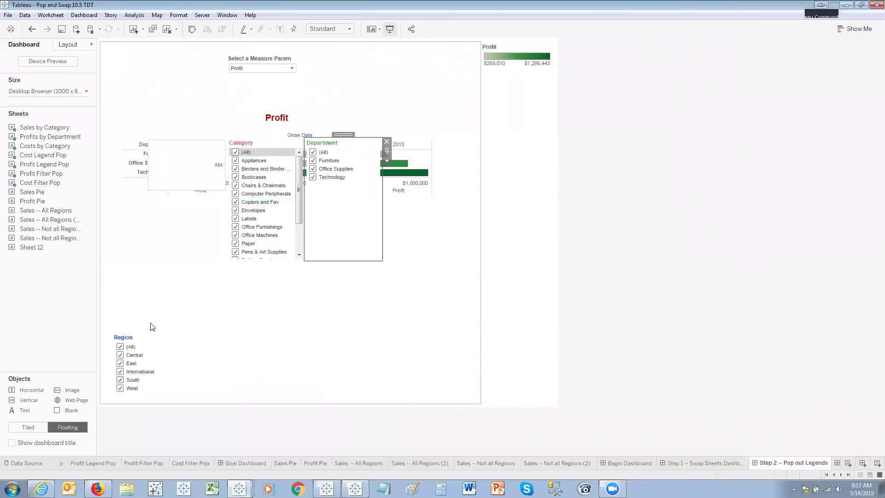
{"action": "left_click", "coordinate": [133, 341]}
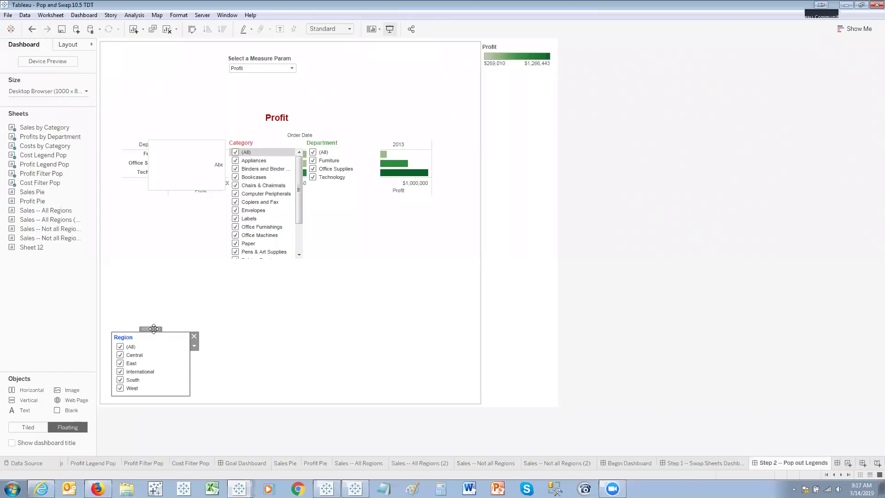
{"action": "left_click_drag", "start_coordinate": [154, 329], "coordinate": [397, 214]}
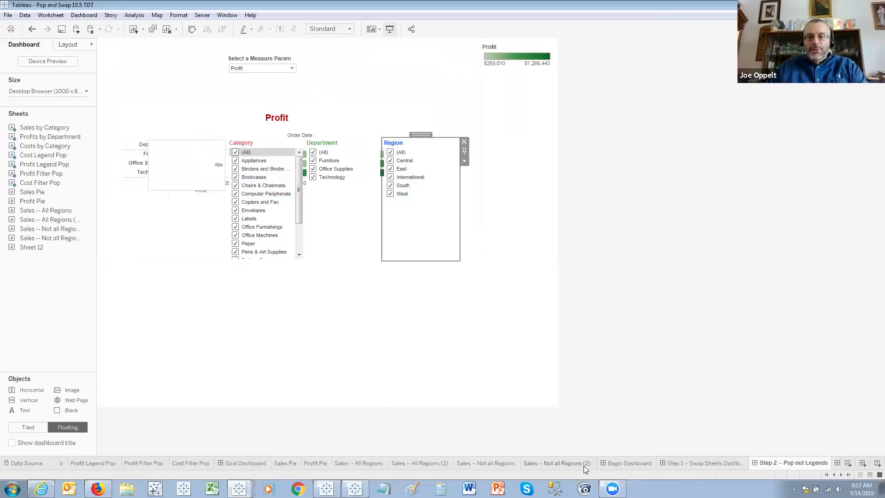
Step: On the Begin Dashboard, add a floating text object below the chart and insert the Select a Measure Param parameter as its text
{"action": "left_click", "coordinate": [629, 463]}
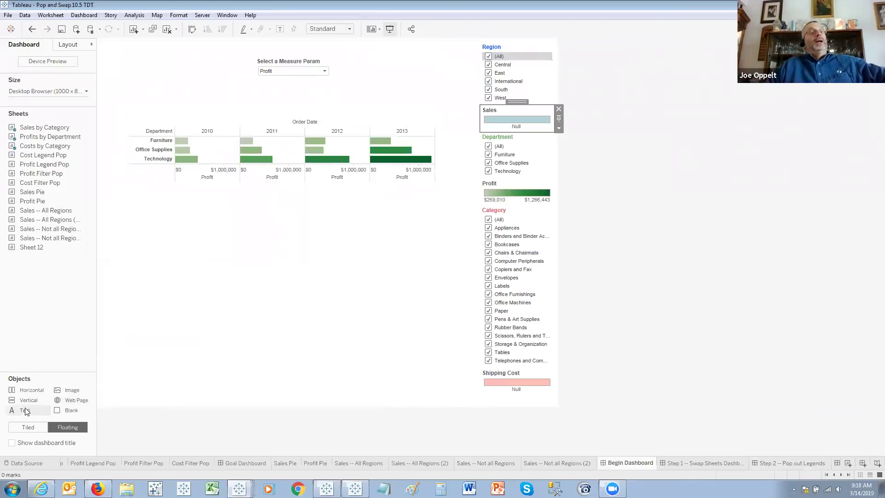
{"action": "left_click_drag", "start_coordinate": [26, 411], "coordinate": [170, 228]}
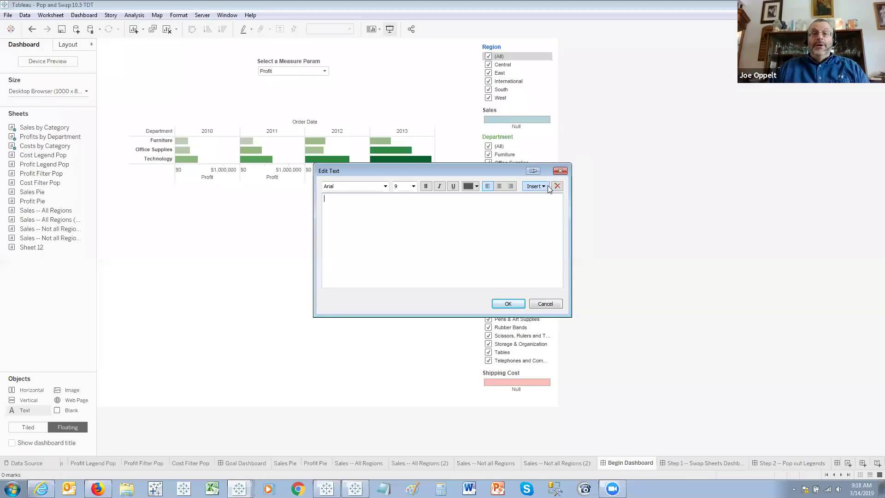
{"action": "left_click", "coordinate": [545, 188]}
{"action": "left_click", "coordinate": [568, 257]}
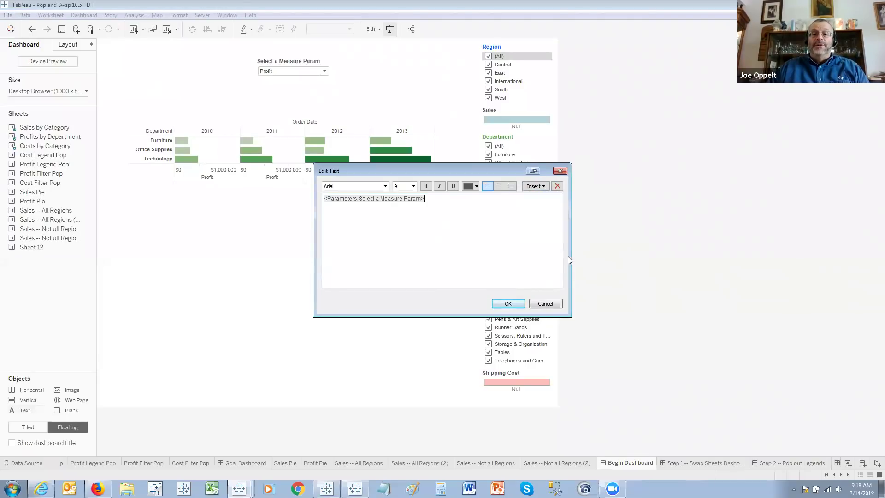
Step: Format the inserted parameter text in dark red, size 14 and bold, and apply the text edit
{"action": "left_click_drag", "start_coordinate": [439, 204], "coordinate": [321, 201]}
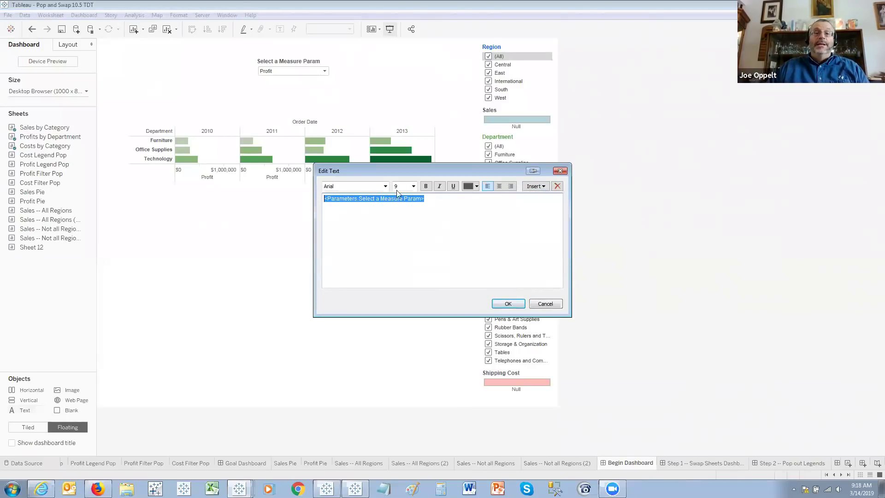
{"action": "left_click", "coordinate": [476, 186]}
{"action": "left_click", "coordinate": [472, 237]}
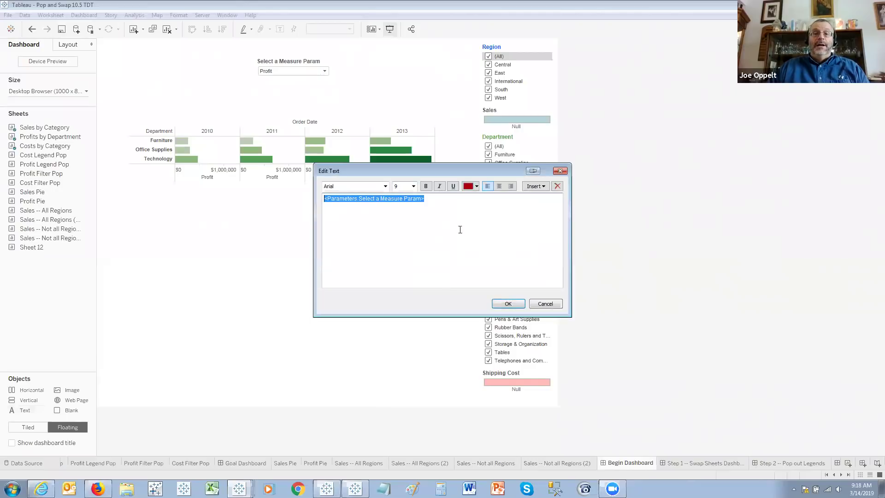
{"action": "left_click", "coordinate": [435, 194]}
{"action": "left_click_drag", "start_coordinate": [435, 197], "coordinate": [314, 203]}
{"action": "left_click", "coordinate": [439, 207]}
{"action": "left_click_drag", "start_coordinate": [439, 207], "coordinate": [444, 189]}
{"action": "left_click", "coordinate": [412, 186]}
{"action": "left_click", "coordinate": [407, 233]}
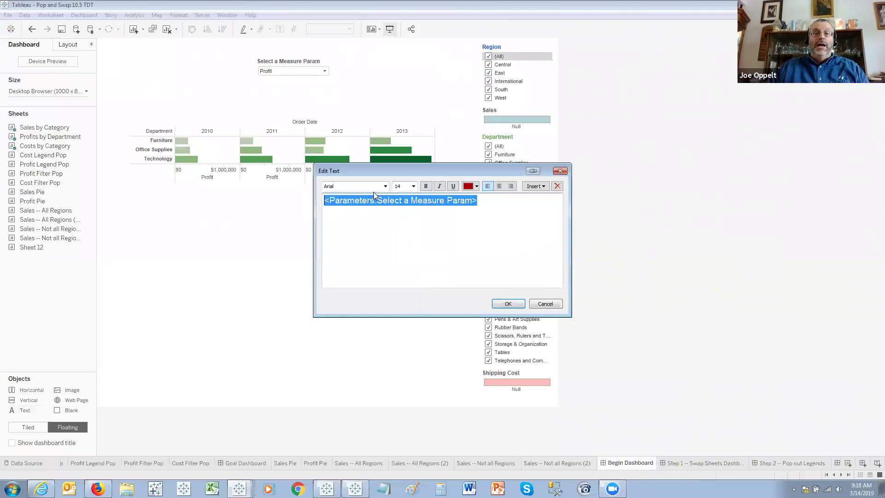
{"action": "left_click", "coordinate": [427, 188]}
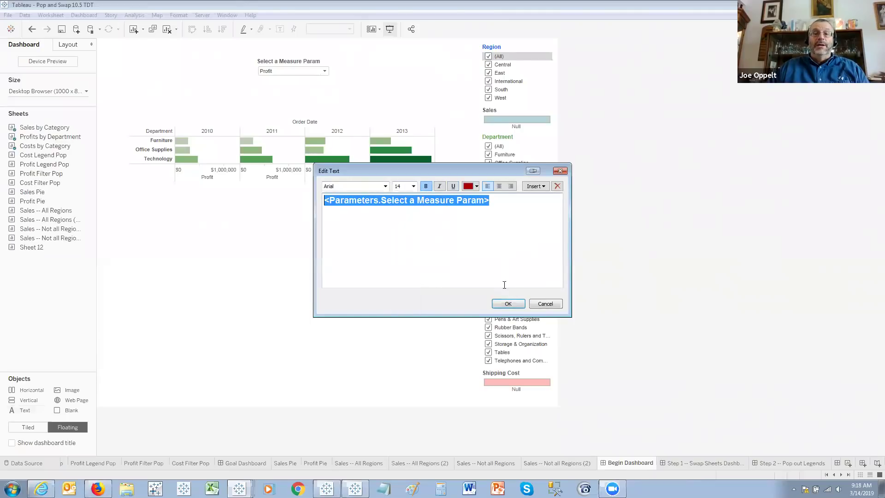
{"action": "left_click", "coordinate": [508, 303]}
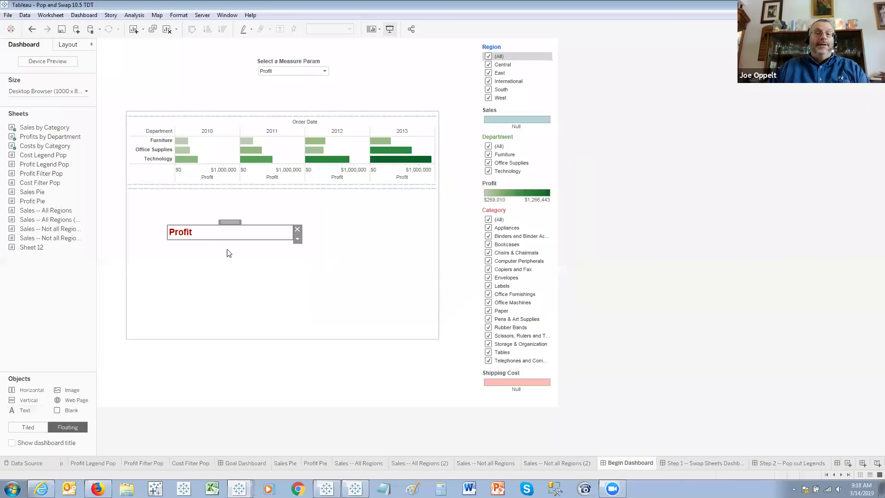
Step: Set the alignment of the floating measure text object to Center
{"action": "right_click", "coordinate": [235, 234]}
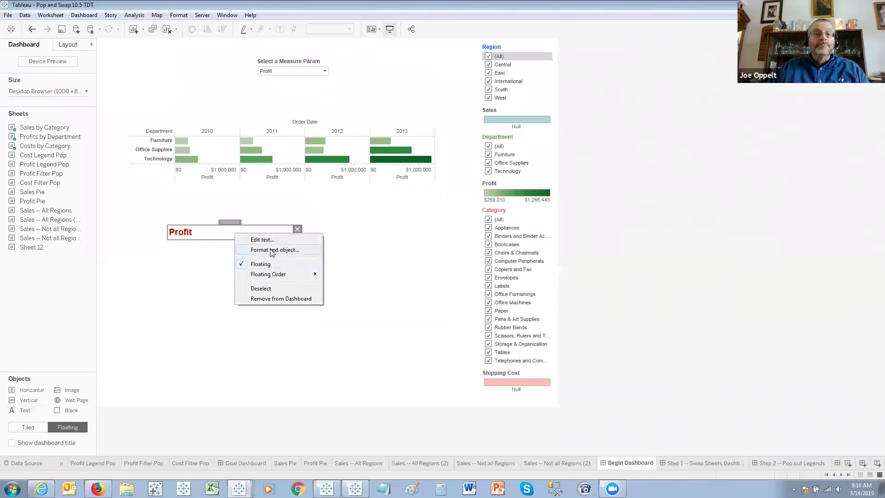
{"action": "left_click", "coordinate": [271, 252]}
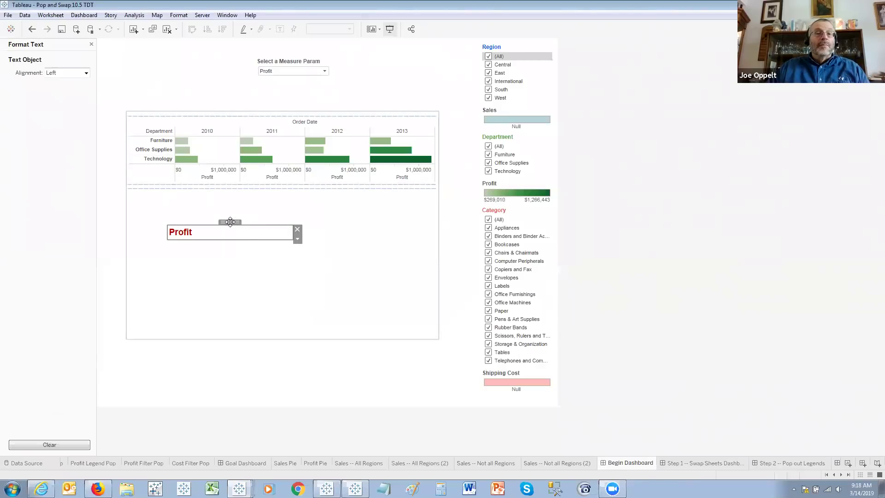
{"action": "left_click", "coordinate": [87, 73]}
{"action": "left_click", "coordinate": [68, 111]}
Step: Place the measure title text object inside the swap-sheet container, directly above the chart
{"action": "left_click_drag", "start_coordinate": [231, 221], "coordinate": [328, 362]}
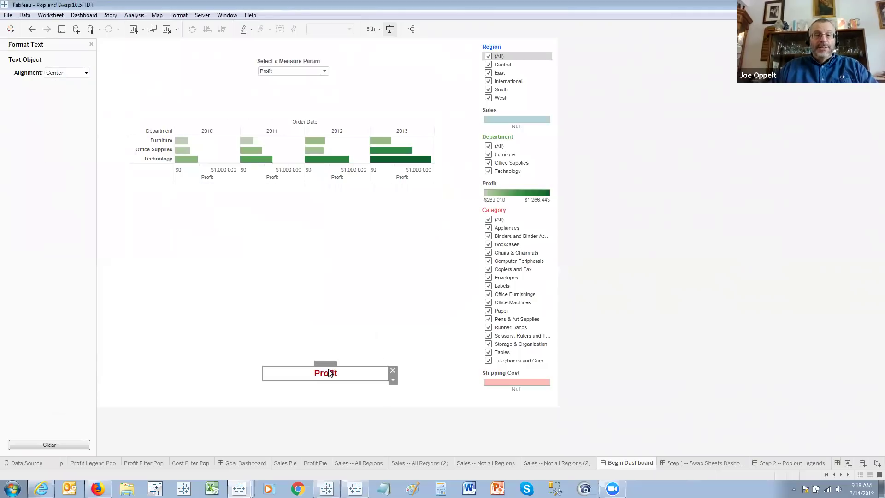
{"action": "left_click", "coordinate": [330, 221]}
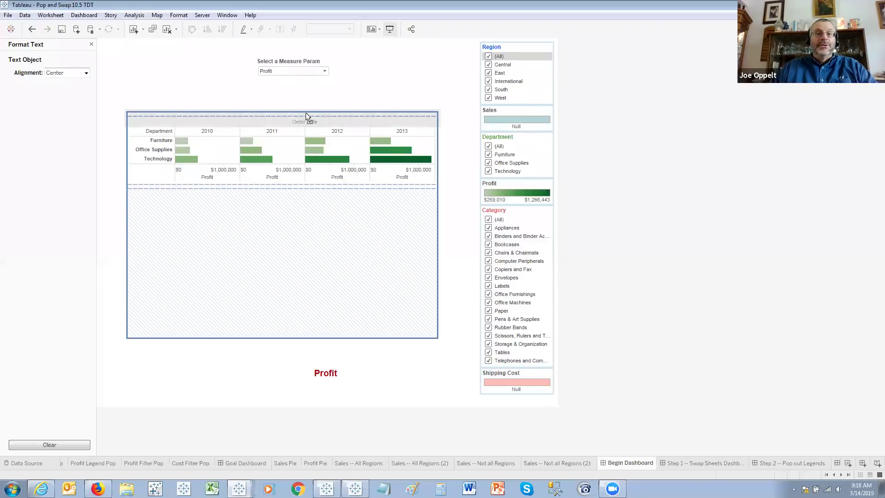
{"action": "left_click_drag", "start_coordinate": [305, 111], "coordinate": [319, 323]}
{"action": "left_click_drag", "start_coordinate": [322, 124], "coordinate": [345, 210]}
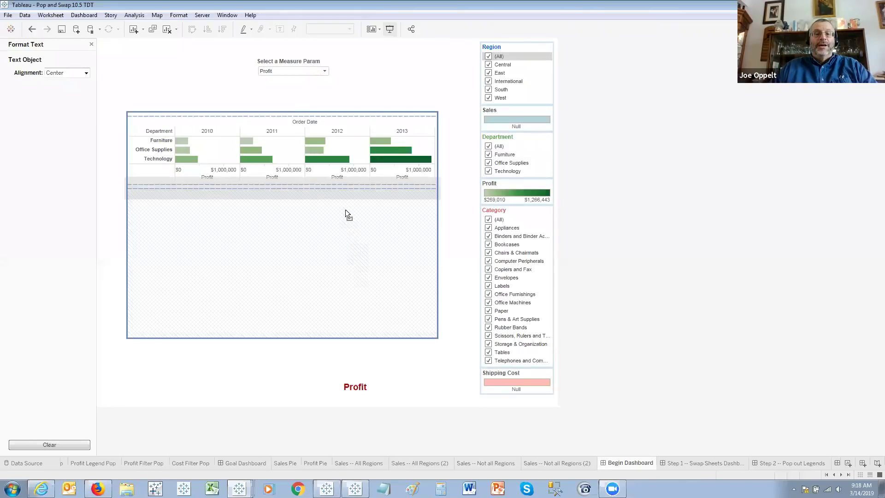
{"action": "left_click_drag", "start_coordinate": [319, 147], "coordinate": [309, 111]}
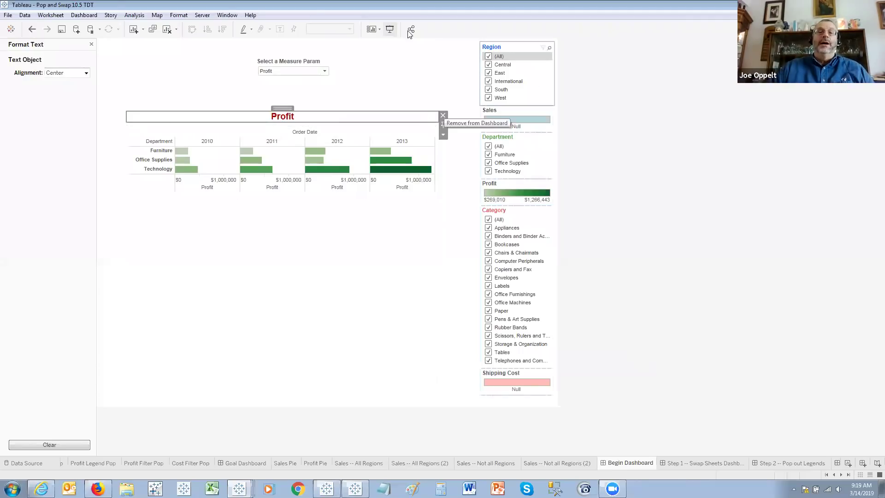
Step: Check that the title text follows the selected measure by switching the parameter to Cost and to Sales
{"action": "left_click", "coordinate": [277, 72]}
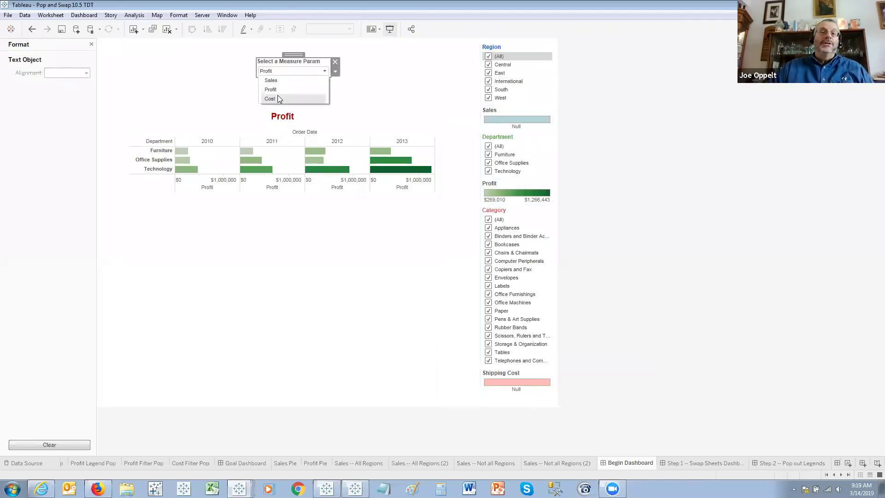
{"action": "left_click", "coordinate": [277, 95]}
{"action": "left_click", "coordinate": [296, 73]}
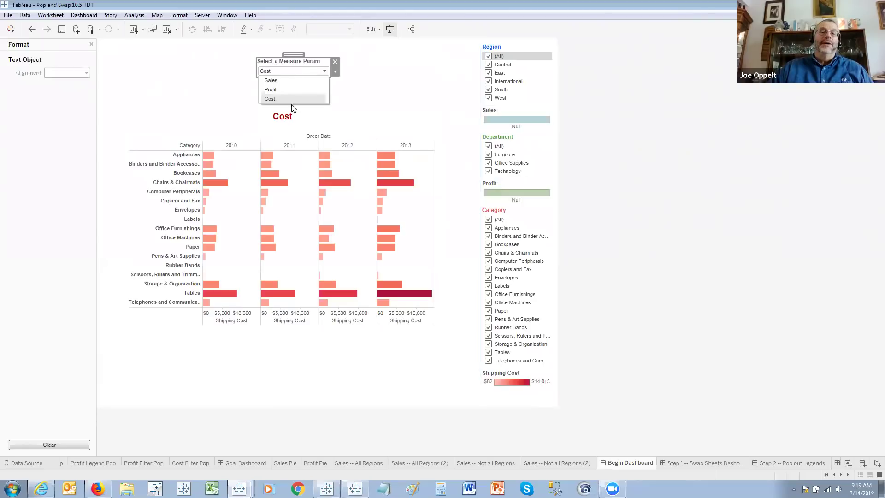
{"action": "left_click", "coordinate": [287, 81]}
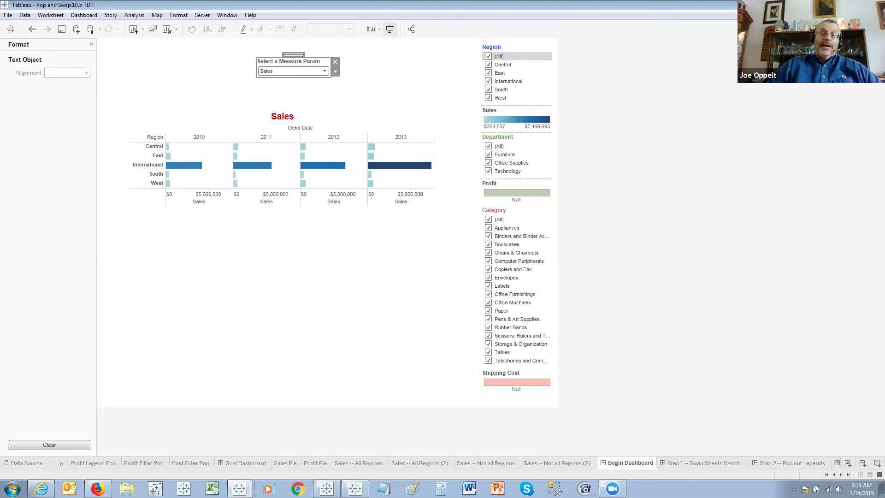
Step: On the Step 1 dashboard, add a floating horizontal container over the chart, widen it past the dashboard's edge, and place Cost Filter Pop inside
{"action": "left_click", "coordinate": [702, 462]}
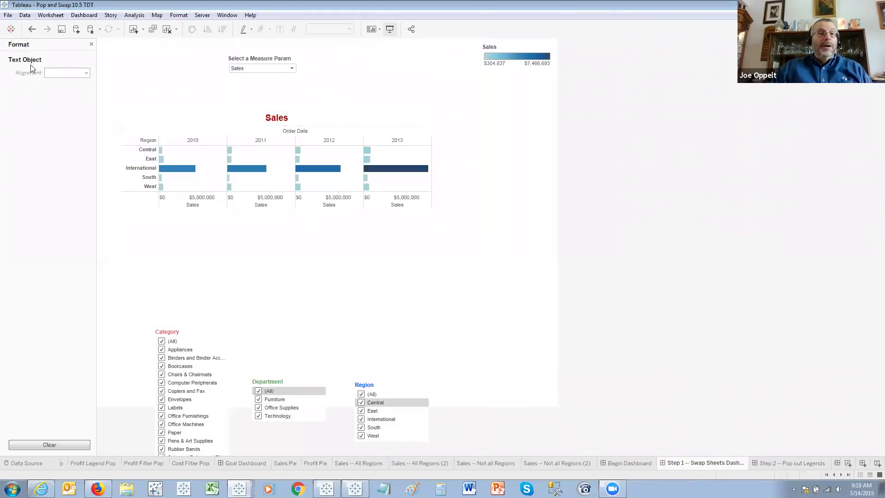
{"action": "left_click", "coordinate": [92, 44]}
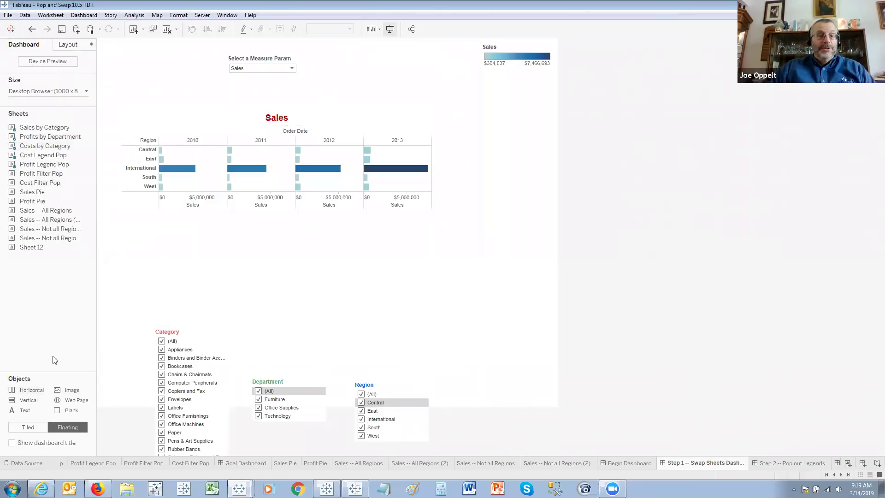
{"action": "left_click_drag", "start_coordinate": [33, 389], "coordinate": [121, 135]}
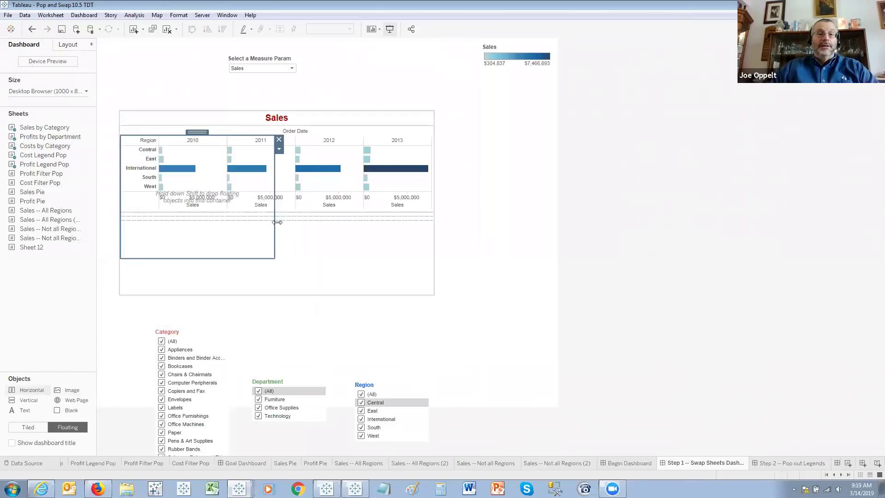
{"action": "left_click_drag", "start_coordinate": [277, 222], "coordinate": [651, 215]}
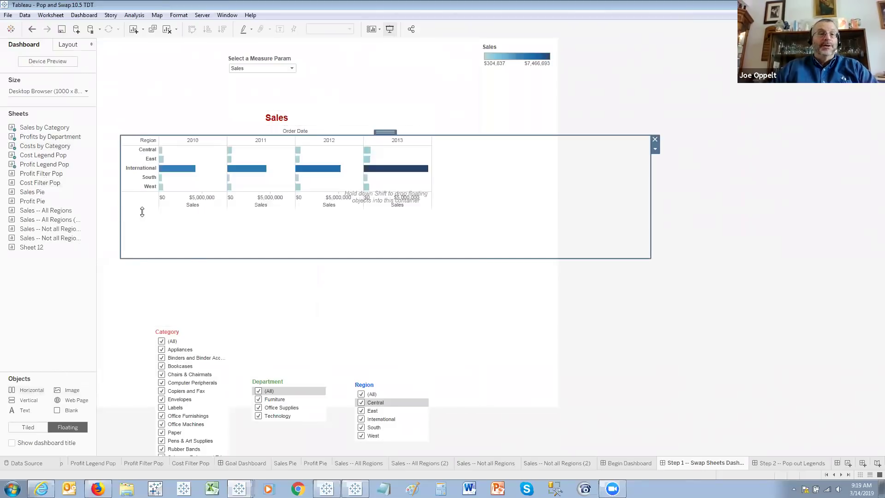
{"action": "mouse_move", "coordinate": [48, 184]}
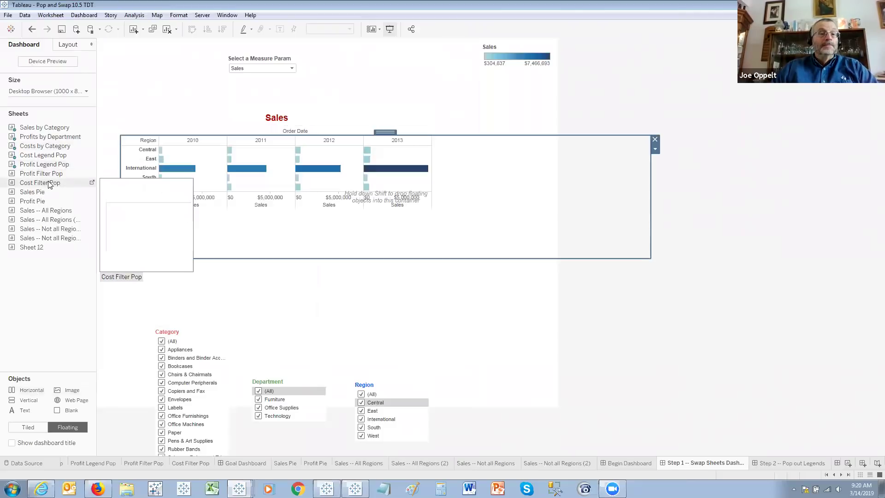
{"action": "left_click_drag", "start_coordinate": [49, 185], "coordinate": [151, 179]}
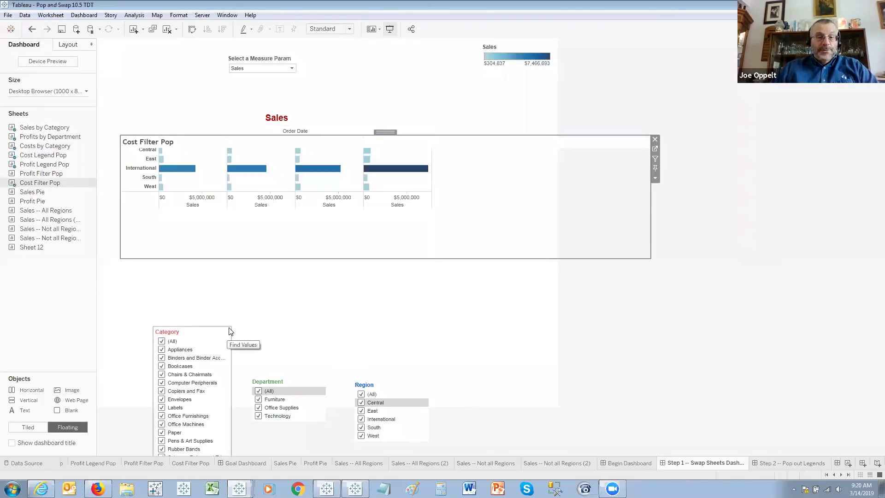
Step: Examine the Report to Display filter settings on the Cost Filter Pop worksheet and close them without changes
{"action": "left_click", "coordinate": [558, 401]}
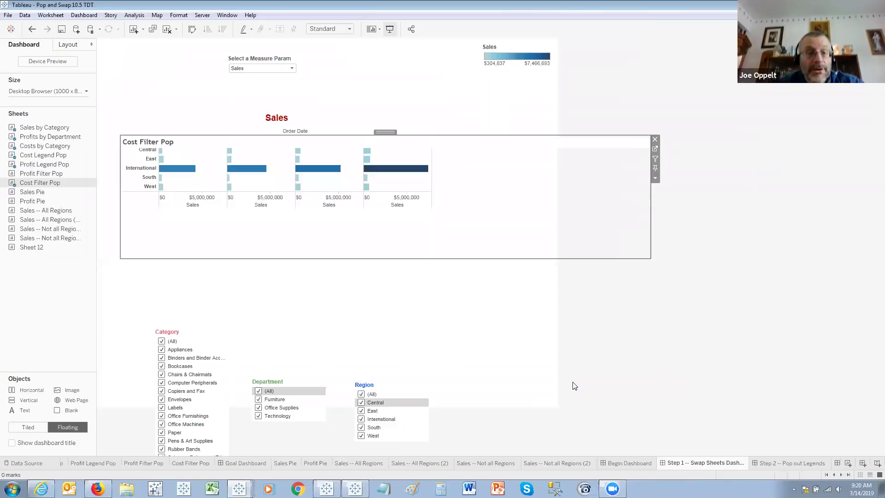
{"action": "left_click", "coordinate": [192, 462]}
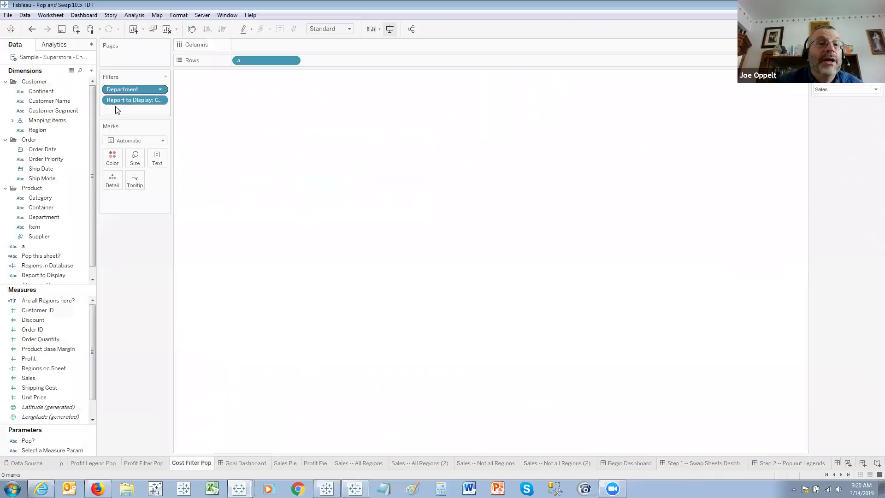
{"action": "right_click", "coordinate": [133, 100]}
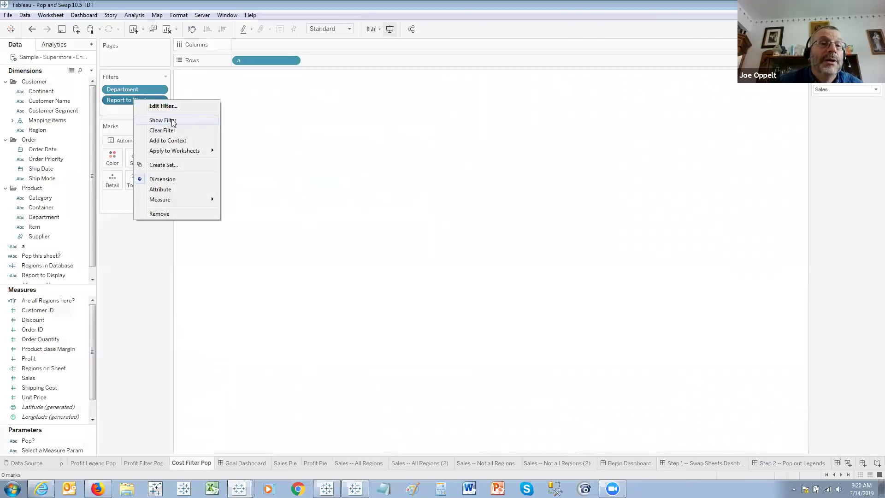
{"action": "left_click", "coordinate": [175, 111]}
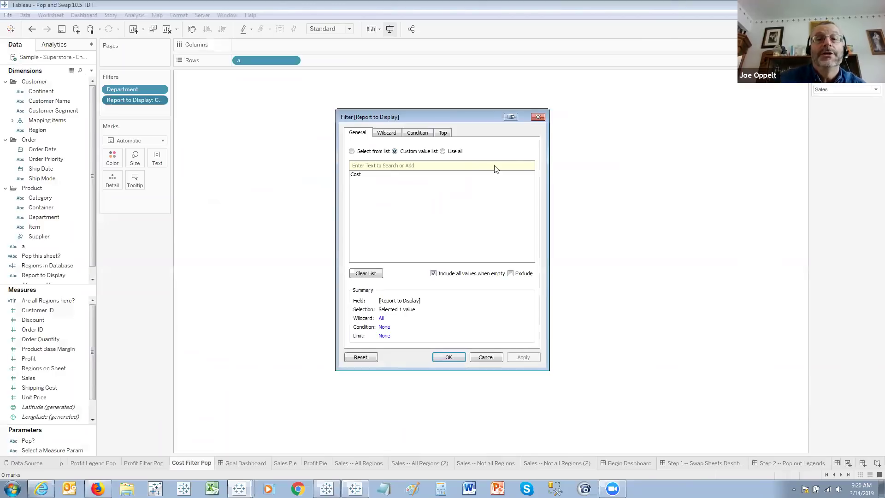
{"action": "left_click", "coordinate": [537, 118]}
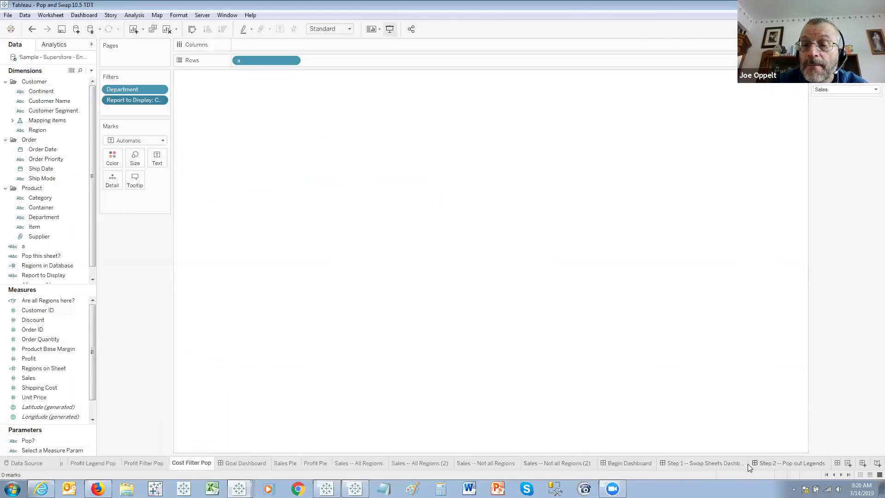
Step: Return to the Step 1 dashboard and set the measure parameter to Cost
{"action": "left_click", "coordinate": [701, 463]}
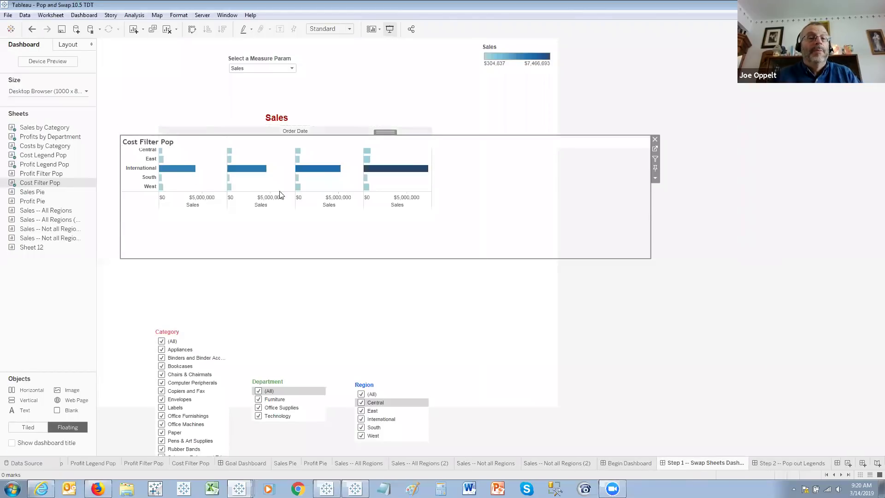
{"action": "left_click", "coordinate": [263, 71]}
{"action": "left_click", "coordinate": [264, 104]}
{"action": "left_click", "coordinate": [254, 68]}
{"action": "left_click", "coordinate": [258, 96]}
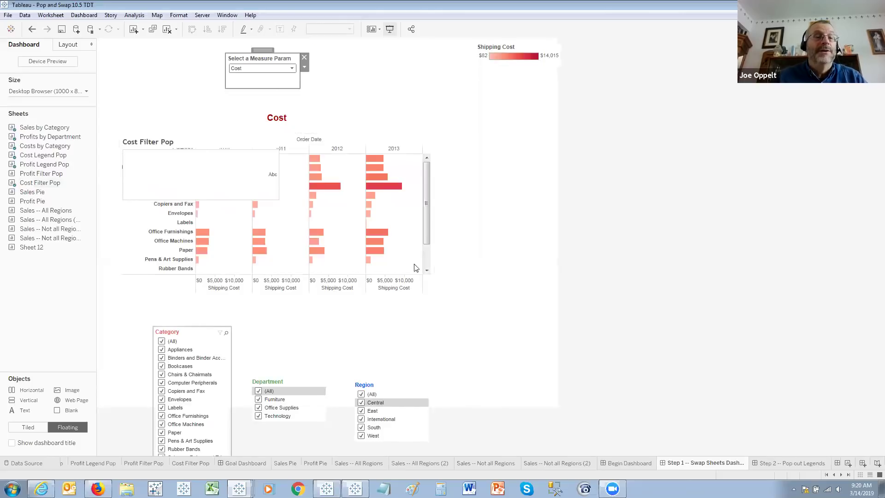
Step: Place Profit Filter Pop, the Category filter and the Department filter side by side after Cost Filter Pop in the horizontal container
{"action": "left_click_drag", "start_coordinate": [42, 173], "coordinate": [644, 134]}
{"action": "left_click_drag", "start_coordinate": [551, 172], "coordinate": [540, 171]}
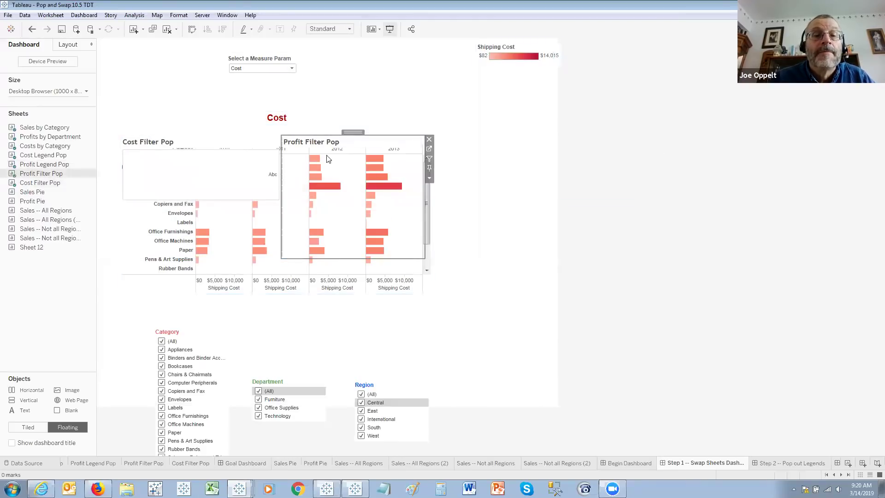
{"action": "left_click", "coordinate": [175, 333]}
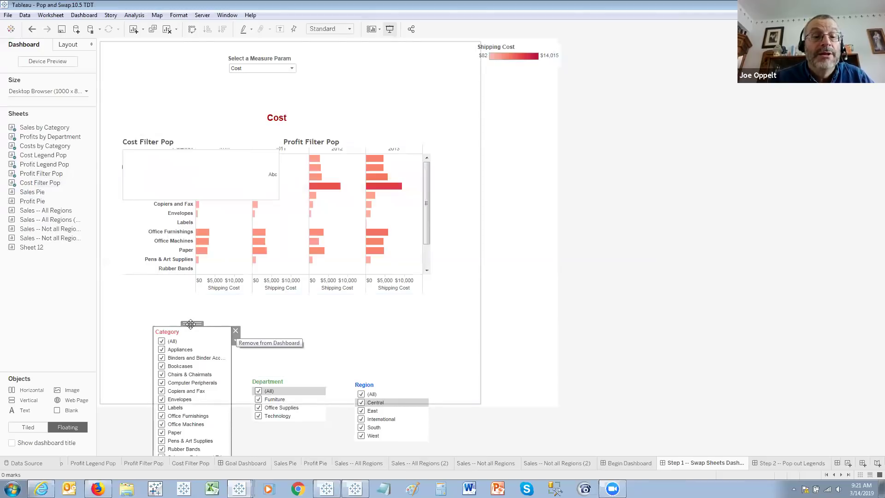
{"action": "left_click_drag", "start_coordinate": [190, 323], "coordinate": [571, 241]}
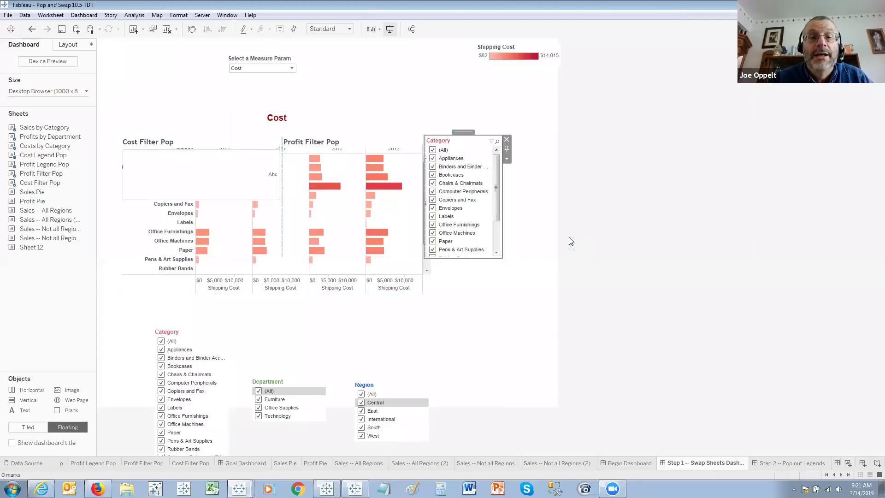
{"action": "left_click", "coordinate": [294, 382]}
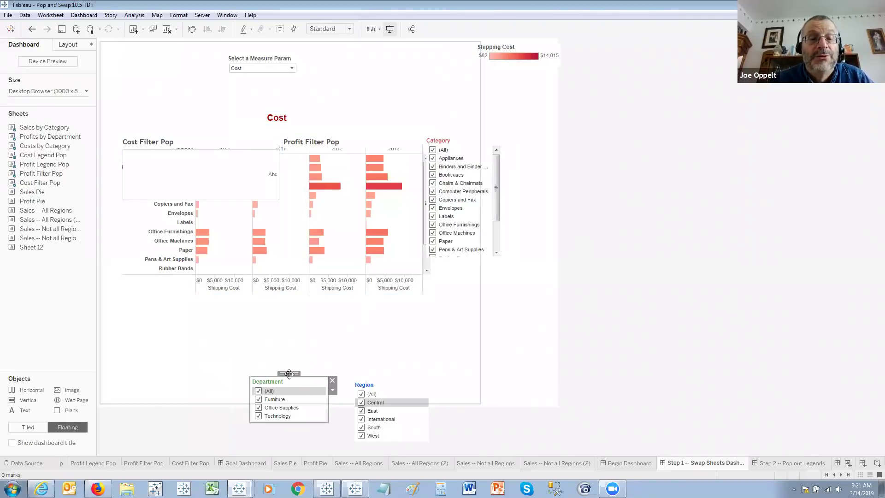
{"action": "left_click_drag", "start_coordinate": [288, 373], "coordinate": [512, 225]}
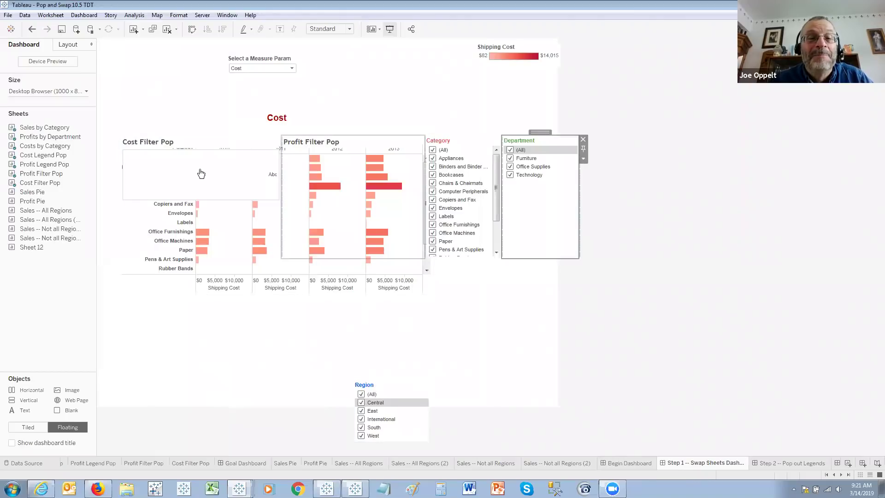
Step: Set the measure parameter to Sales and move the Region filter into the horizontal container after the Department filter
{"action": "left_click", "coordinate": [249, 69]}
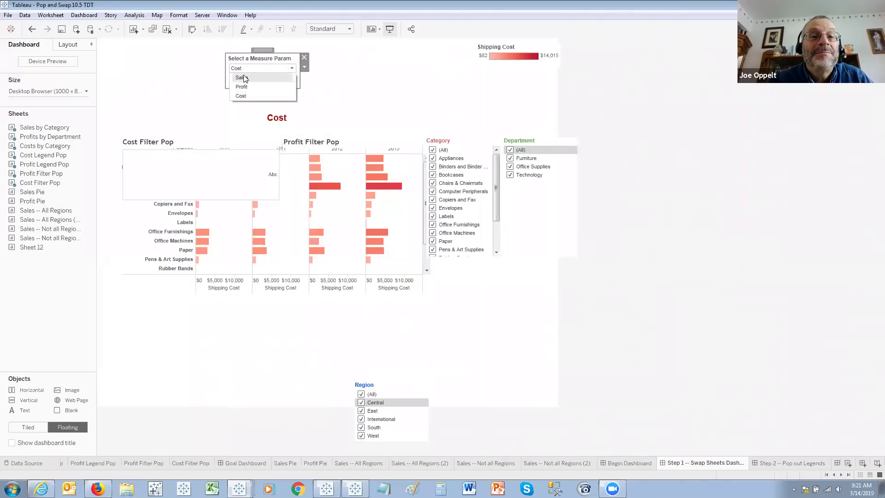
{"action": "left_click", "coordinate": [245, 78]}
{"action": "left_click", "coordinate": [390, 387]}
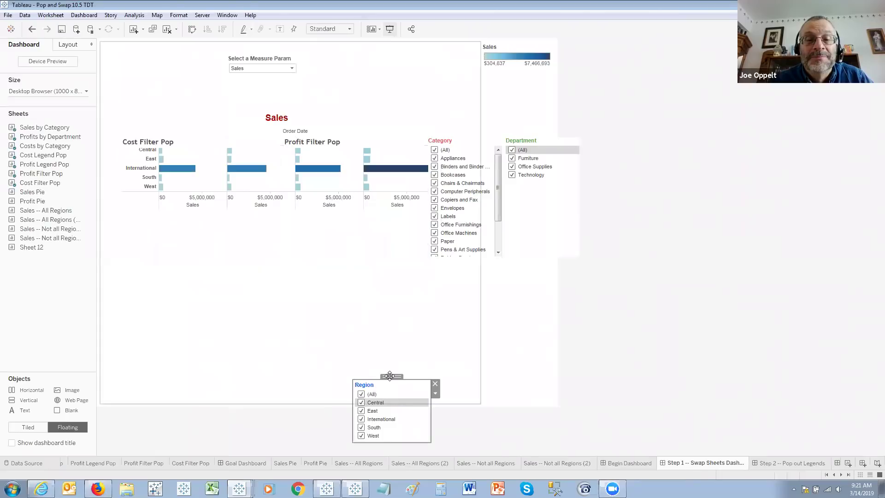
{"action": "left_click", "coordinate": [505, 292]}
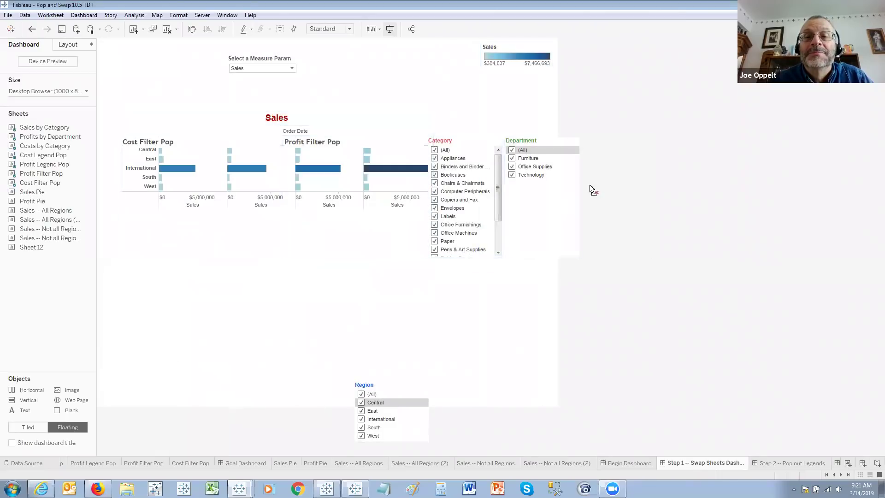
{"action": "left_click", "coordinate": [535, 187]}
{"action": "left_click_drag", "start_coordinate": [568, 194], "coordinate": [554, 196]}
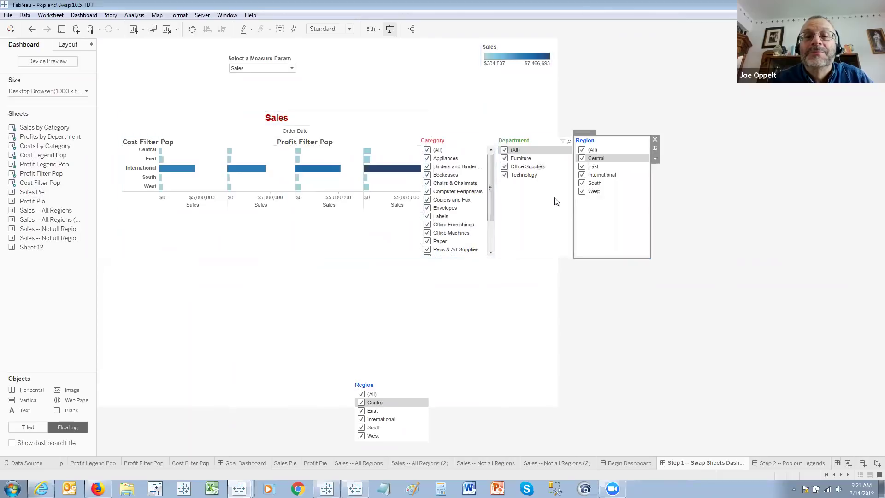
Step: Hide the titles of the Cost Filter Pop and Profit Filter Pop sheets in the container
{"action": "right_click", "coordinate": [156, 147]}
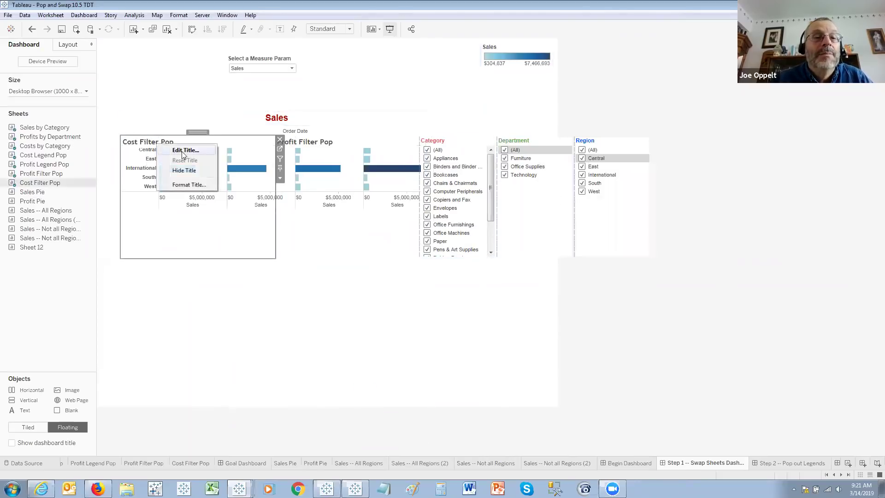
{"action": "left_click", "coordinate": [183, 170]}
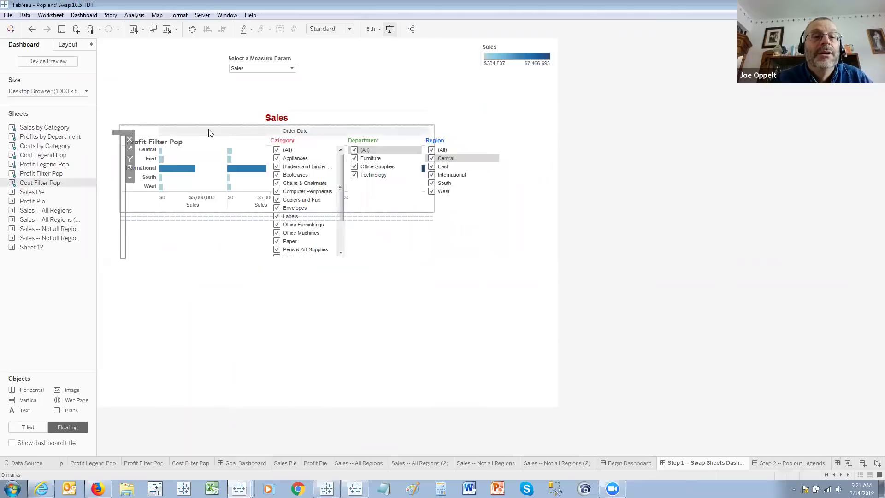
{"action": "right_click", "coordinate": [172, 146]}
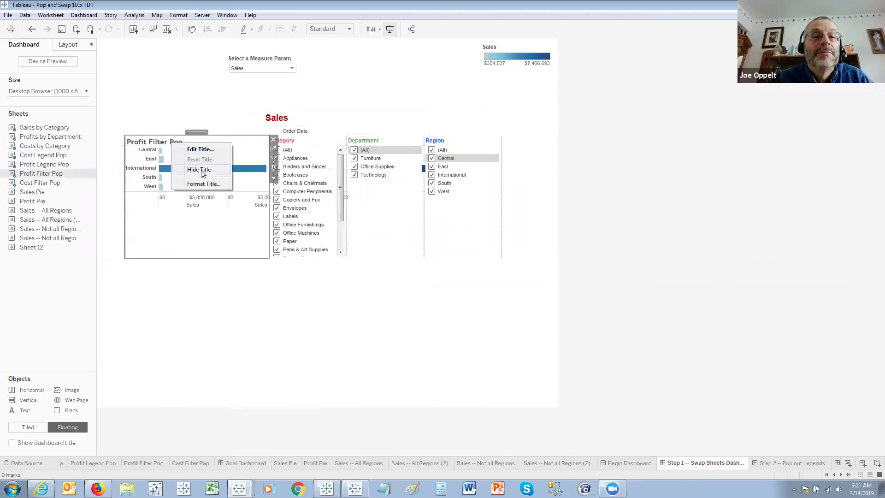
{"action": "left_click", "coordinate": [200, 170]}
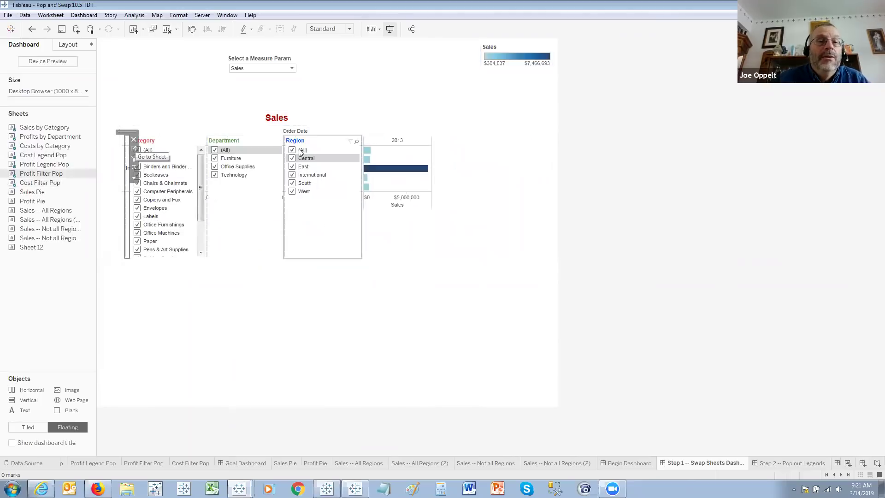
Step: Select the horizontal filter container and move it below the chart, to about x 31, y 541
{"action": "left_click", "coordinate": [70, 45]}
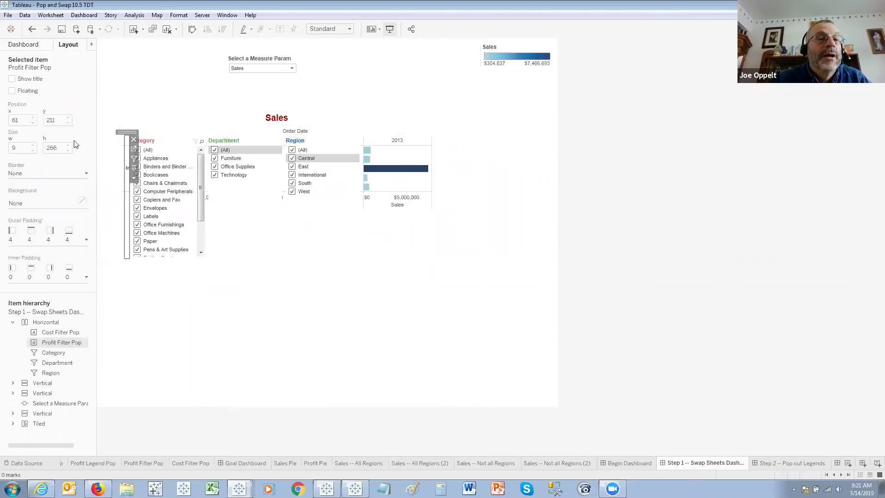
{"action": "left_click", "coordinate": [51, 323]}
{"action": "left_click_drag", "start_coordinate": [389, 131], "coordinate": [380, 283]}
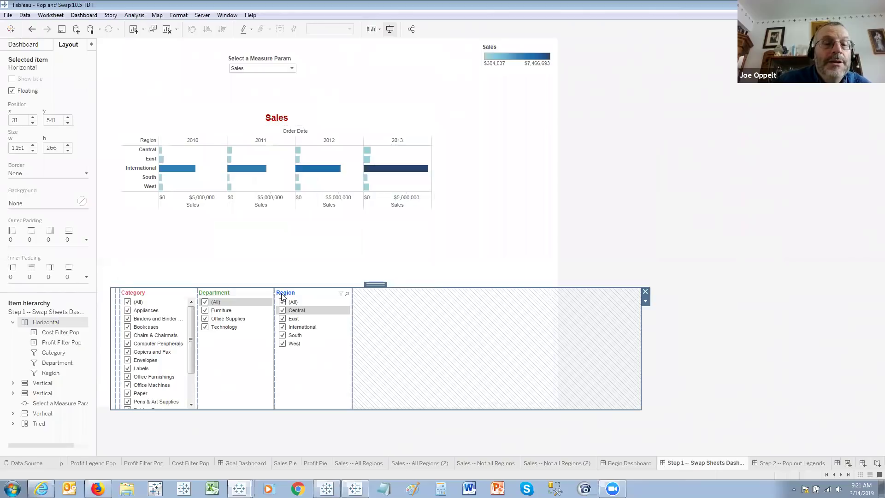
Step: Check how the pop sheets shift the filters by switching the measure parameter to Cost and to Profit
{"action": "left_click", "coordinate": [246, 69]}
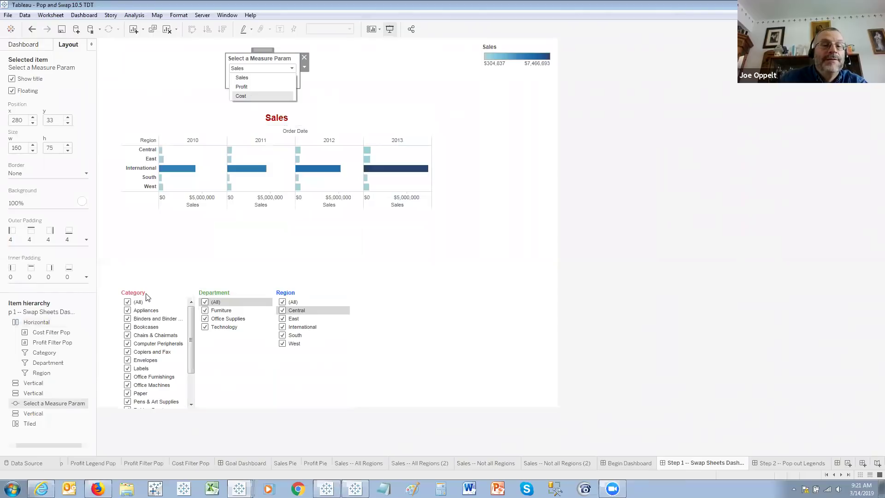
{"action": "left_click", "coordinate": [246, 97]}
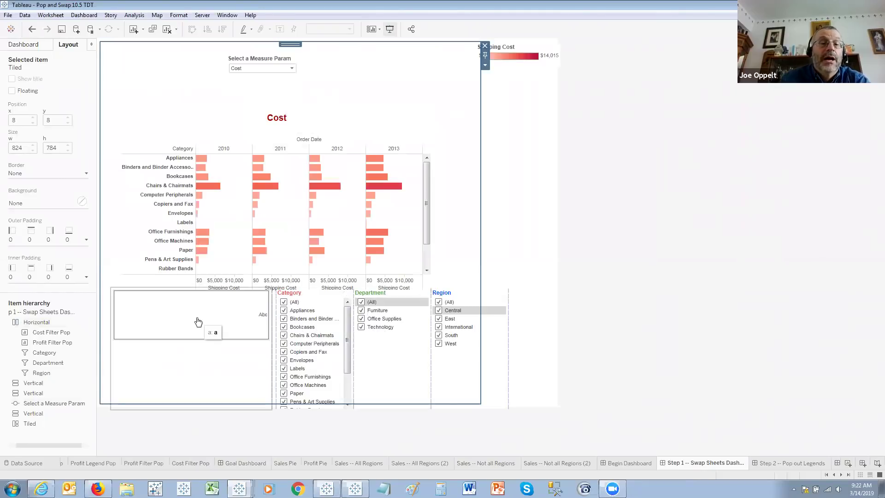
{"action": "left_click", "coordinate": [256, 68]}
{"action": "left_click", "coordinate": [256, 69]}
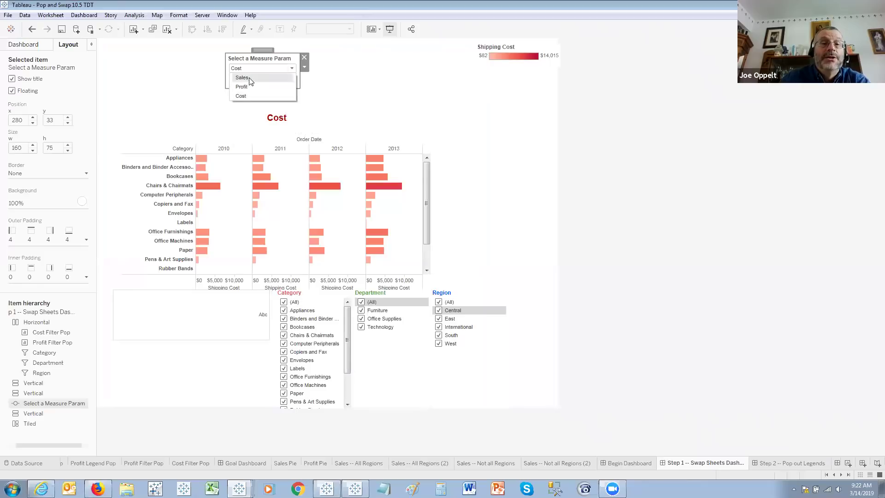
{"action": "left_click", "coordinate": [249, 86]}
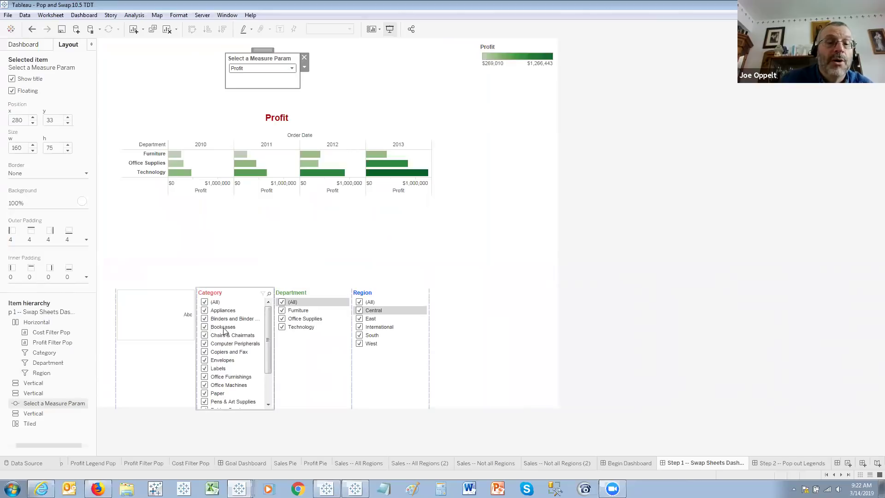
Step: Test which filter affects the Profit chart by excluding and restoring Copiers and Fax, Technology, and the South region
{"action": "left_click", "coordinate": [205, 353]}
{"action": "left_click", "coordinate": [204, 353]}
{"action": "left_click", "coordinate": [282, 327]}
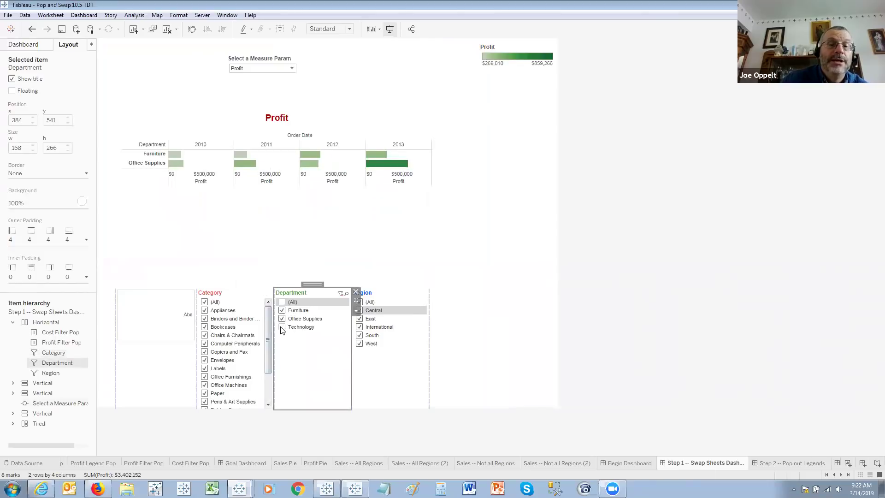
{"action": "left_click", "coordinate": [282, 327]}
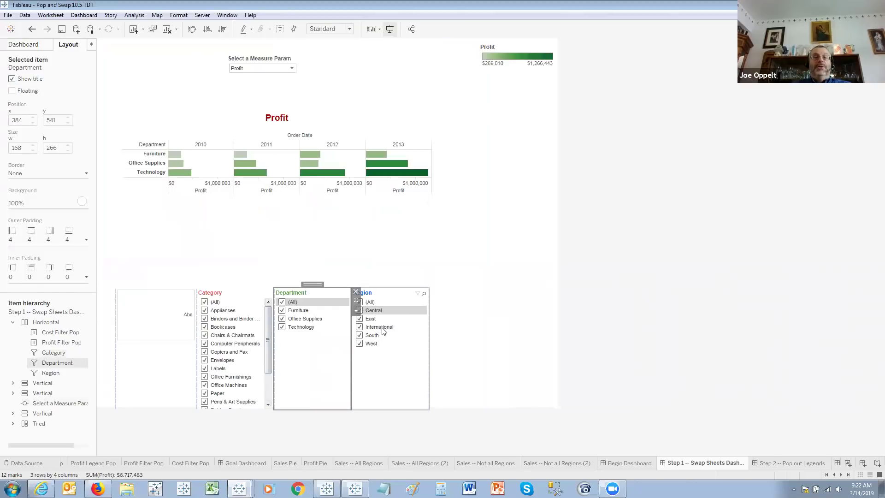
{"action": "left_click", "coordinate": [360, 336]}
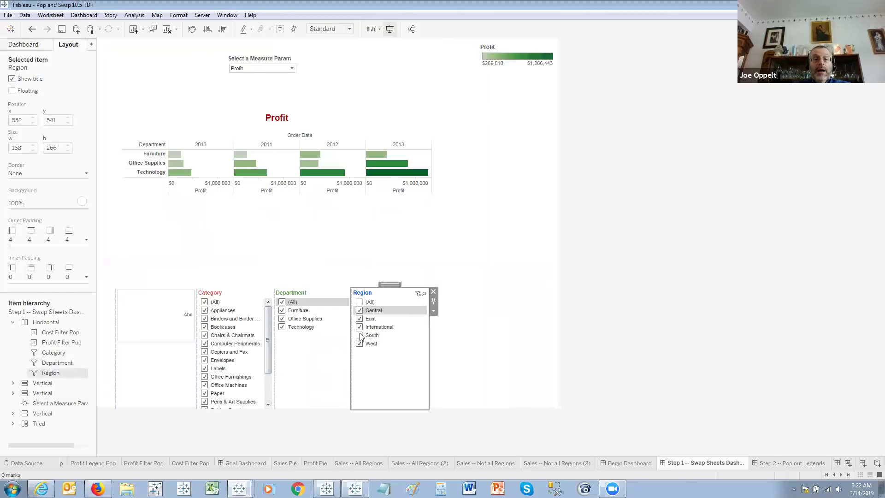
{"action": "left_click", "coordinate": [360, 335]}
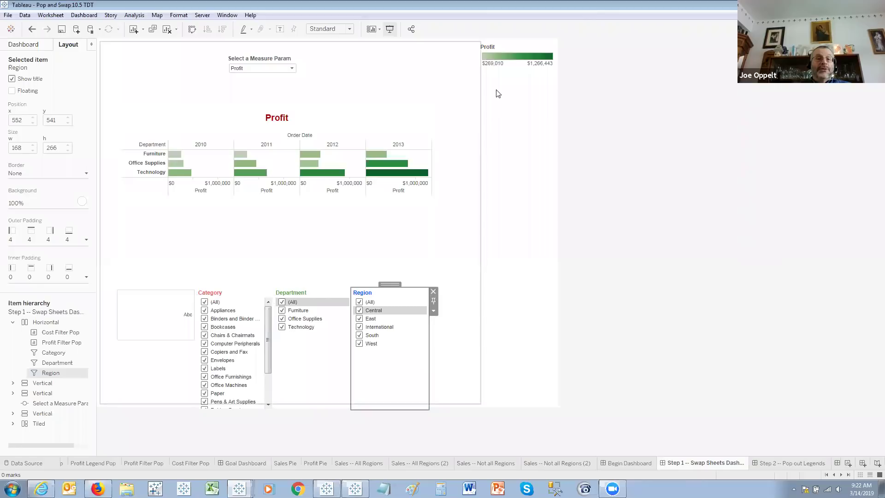
Step: Inspect the floating vertical container holding the legends and switch the measure parameter to Cost to check its legend
{"action": "left_click", "coordinate": [513, 52]}
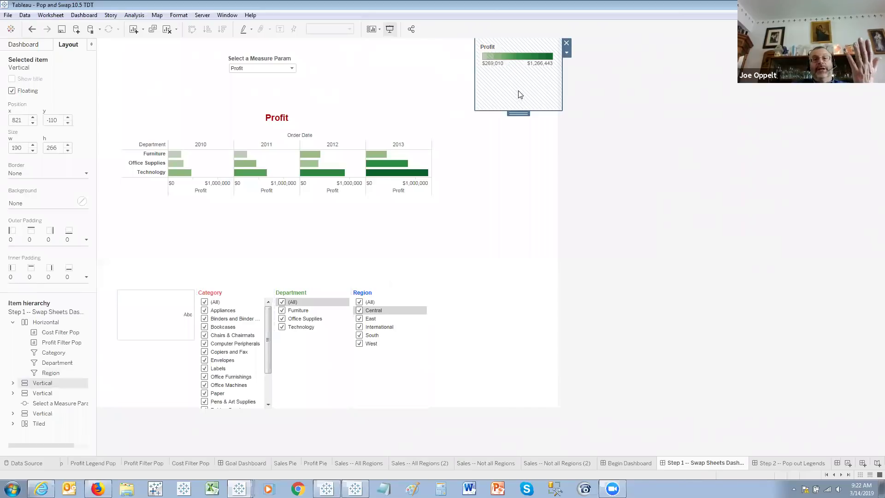
{"action": "left_click", "coordinate": [266, 68]}
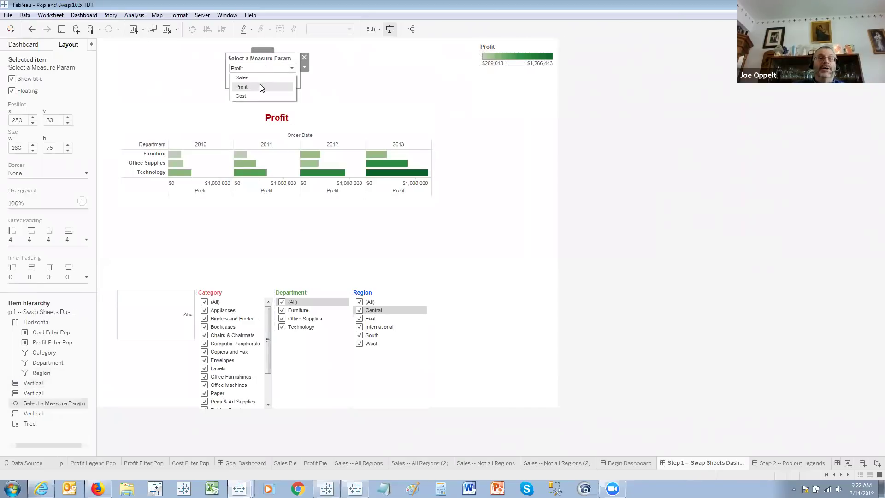
{"action": "left_click", "coordinate": [259, 97]}
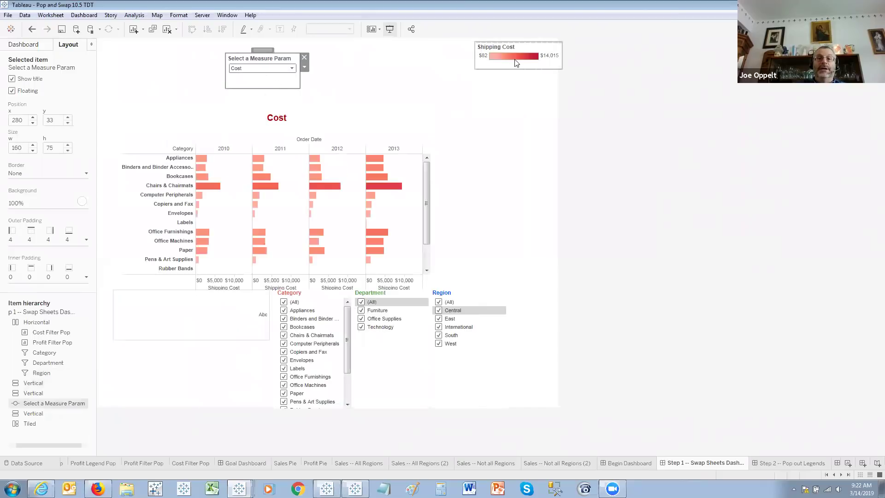
Step: Move the floating horizontal filter container up beside the Cost chart, to about x 392, y 264, and send it to the back
{"action": "left_click", "coordinate": [516, 62]}
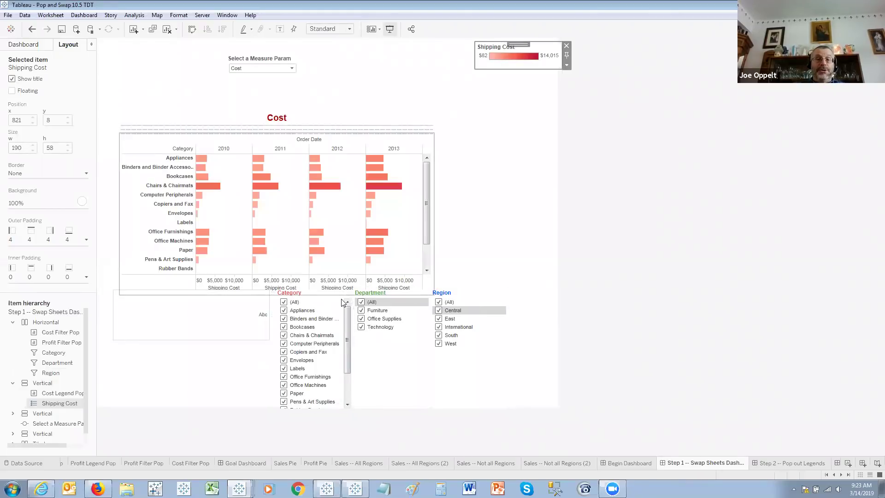
{"action": "left_click", "coordinate": [50, 323]}
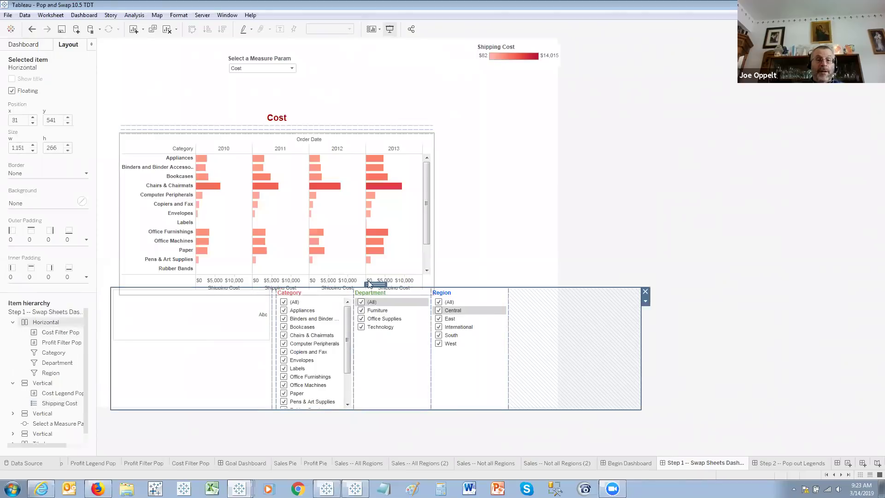
{"action": "left_click_drag", "start_coordinate": [375, 282], "coordinate": [539, 158]}
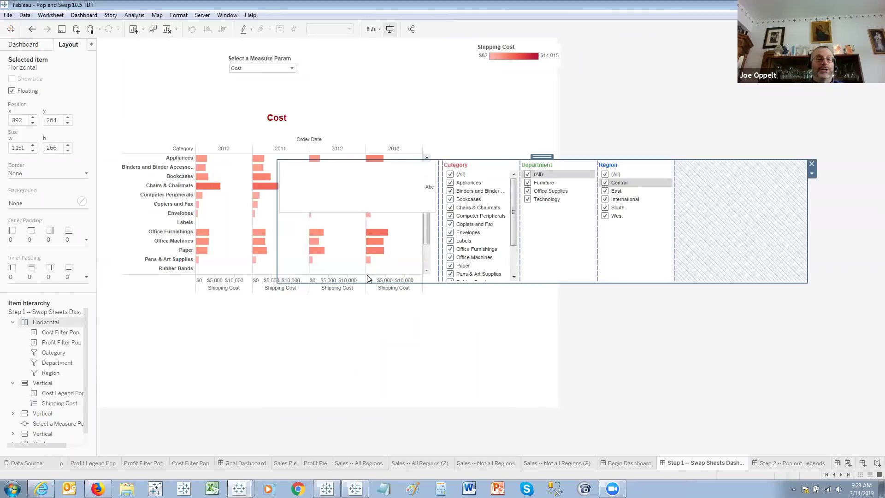
{"action": "right_click", "coordinate": [58, 325]}
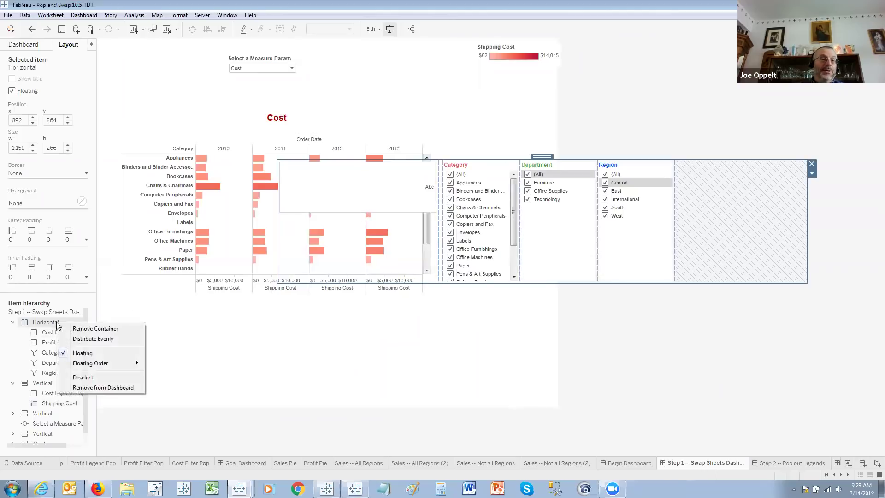
{"action": "mouse_move", "coordinate": [88, 364]}
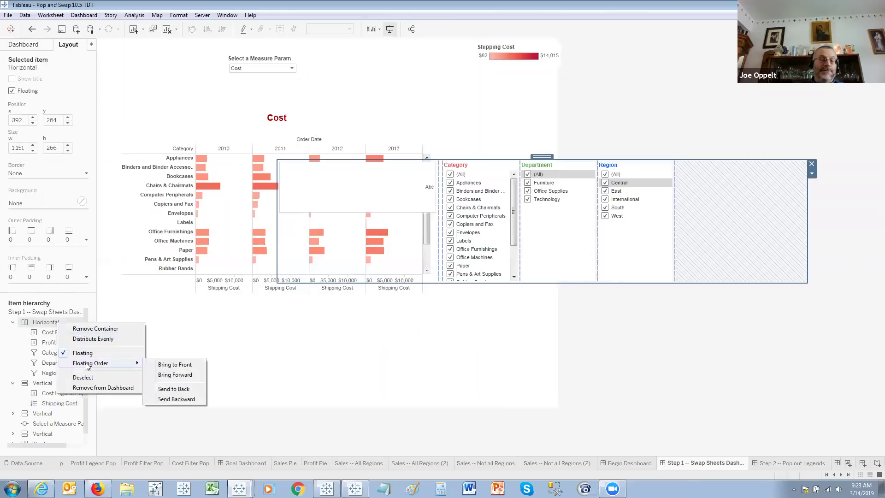
{"action": "left_click", "coordinate": [170, 389]}
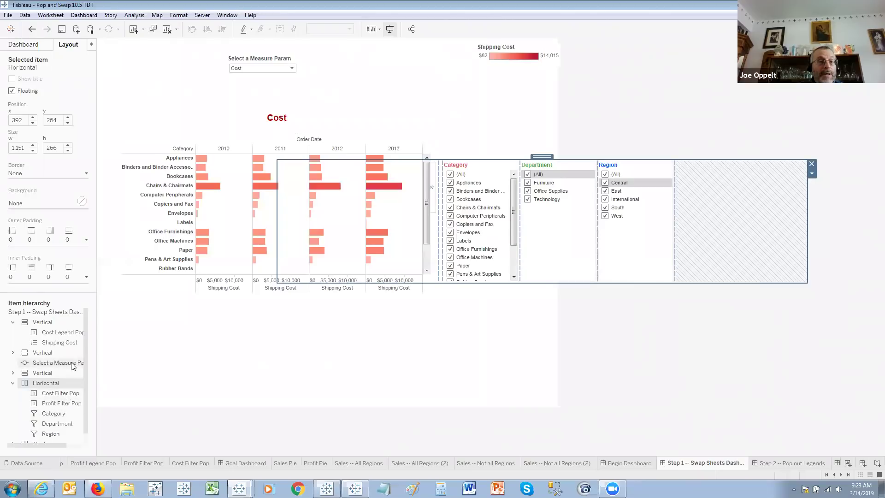
Step: Give the floating vertical container that holds the Cost title and the swapped charts a white background
{"action": "scroll", "coordinate": [71, 362], "scroll_direction": "down", "scroll_amount": 1}
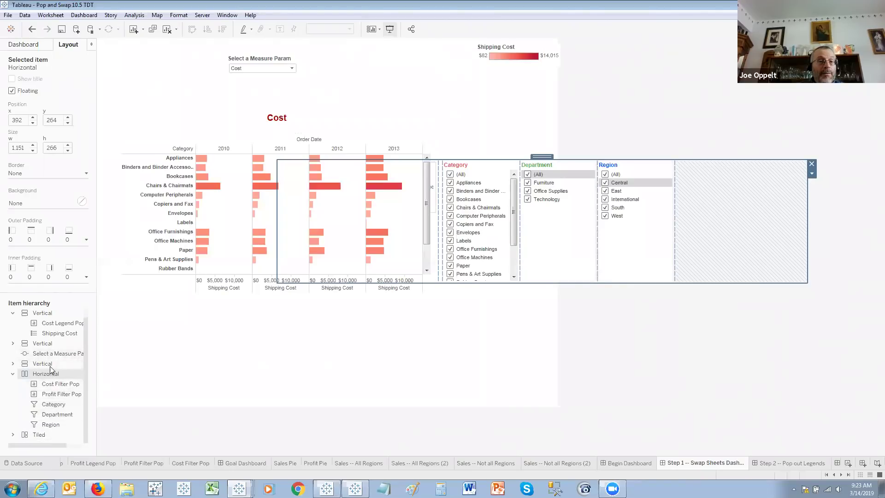
{"action": "left_click", "coordinate": [51, 342]}
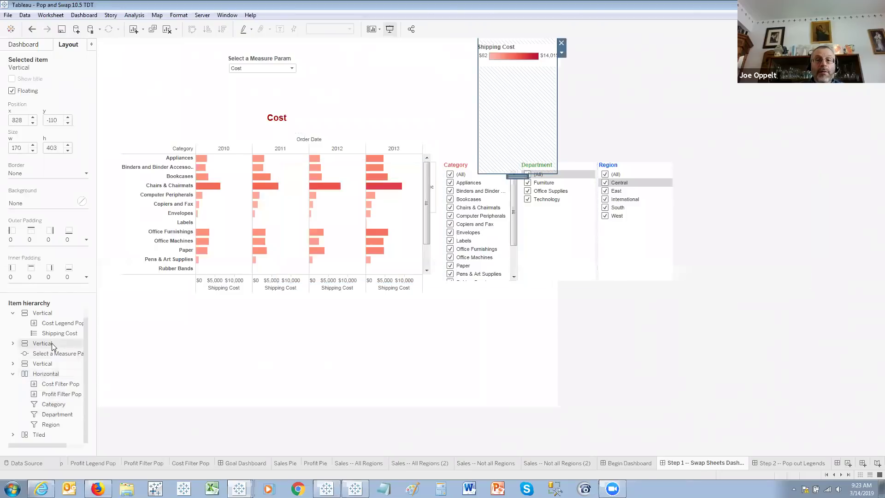
{"action": "left_click", "coordinate": [175, 259]}
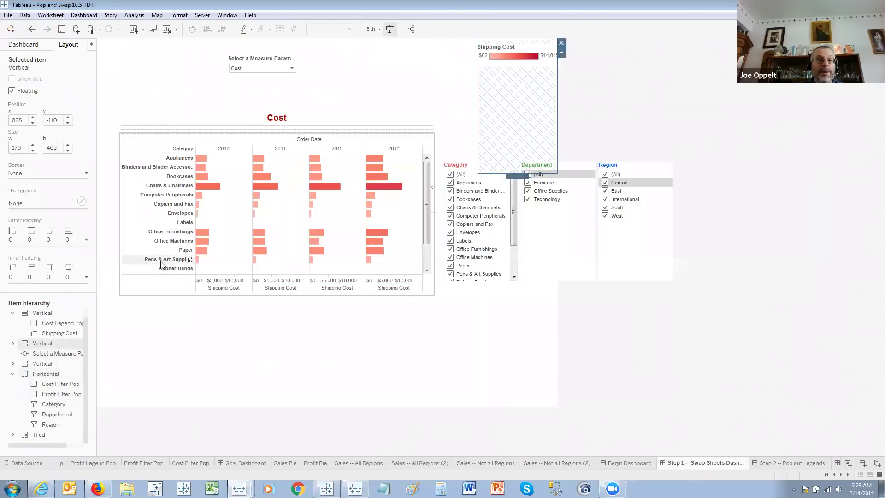
{"action": "left_click", "coordinate": [37, 363]}
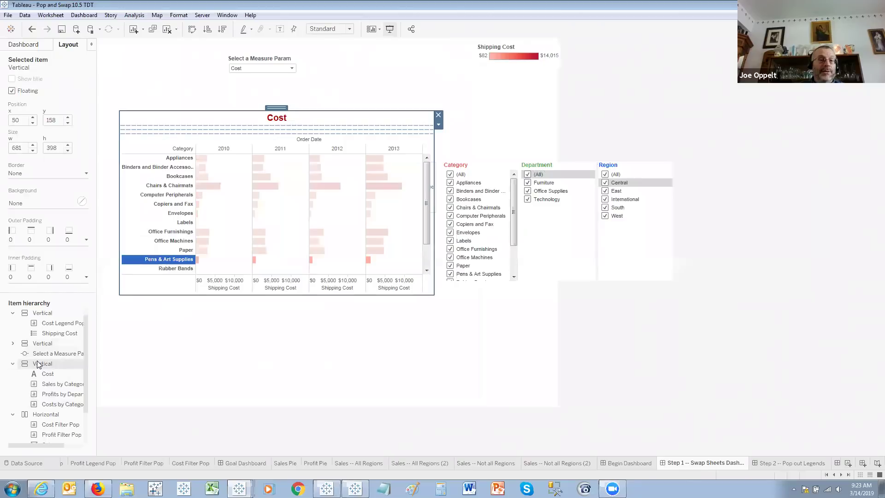
{"action": "left_click", "coordinate": [82, 201]}
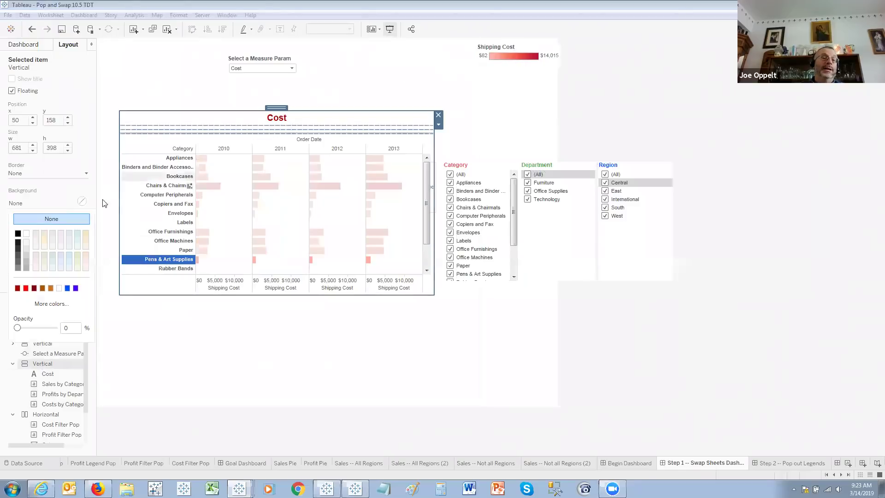
{"action": "left_click", "coordinate": [26, 234]}
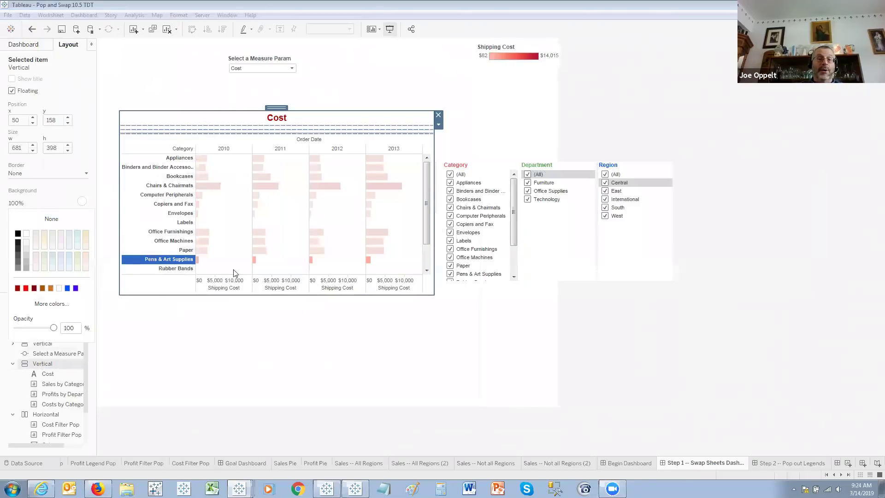
{"action": "left_click", "coordinate": [253, 261]}
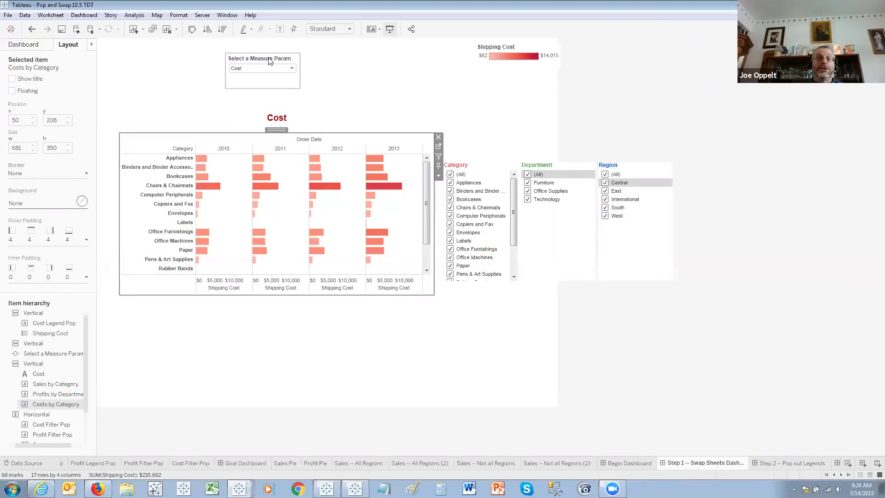
Step: Cycle the measure parameter through Profit and Sales back to Cost to check how the charts, legends and filters swap
{"action": "left_click", "coordinate": [292, 68]}
{"action": "left_click", "coordinate": [265, 85]}
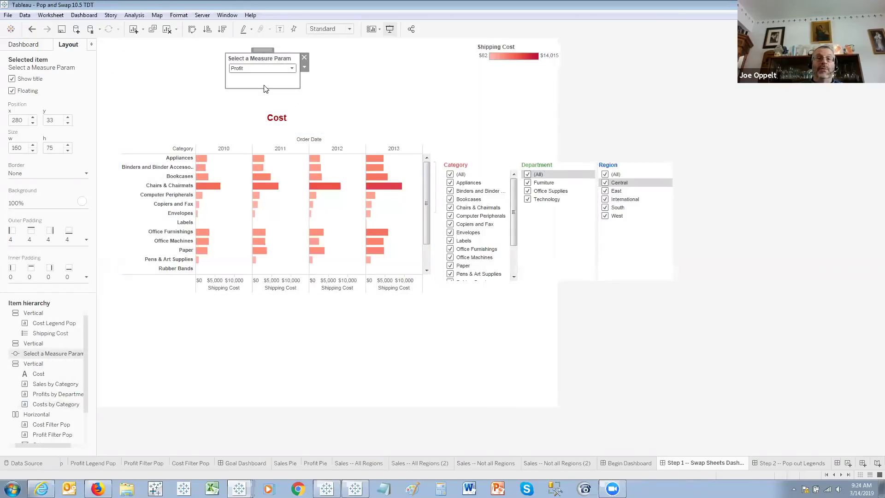
{"action": "left_click", "coordinate": [292, 68]}
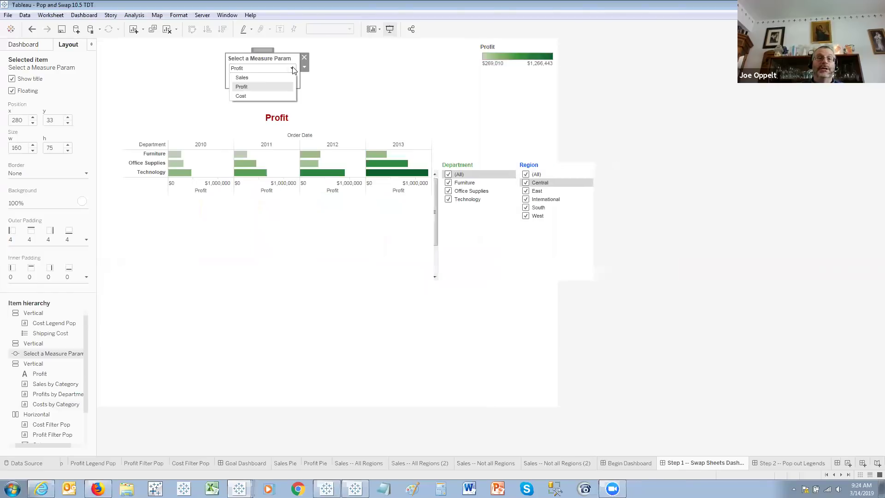
{"action": "left_click", "coordinate": [270, 79]}
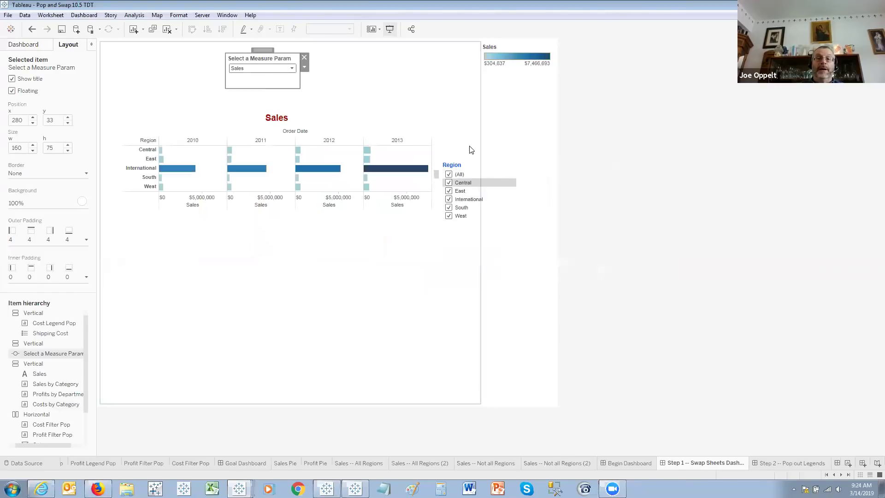
{"action": "left_click", "coordinate": [292, 68]}
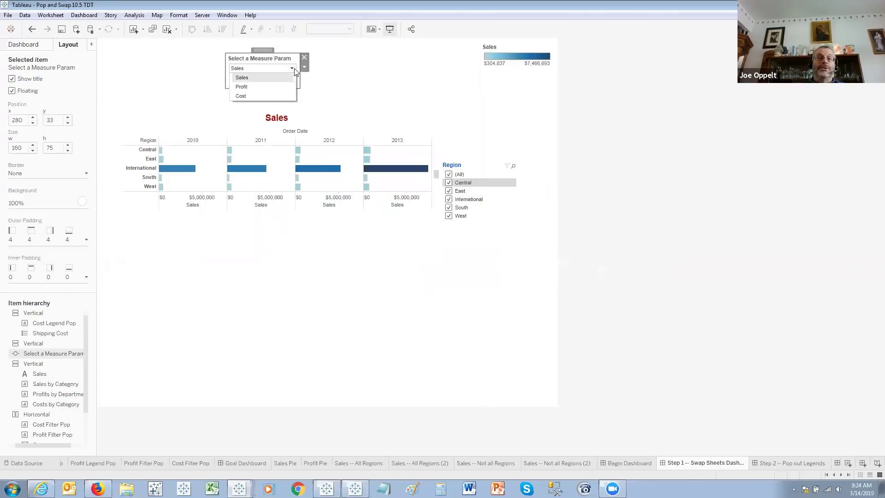
{"action": "left_click", "coordinate": [264, 93]}
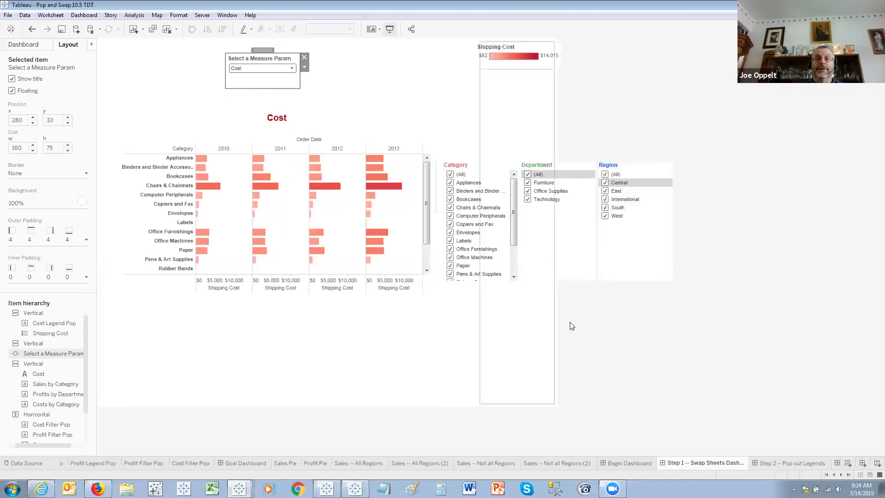
Step: Add a floating blank object over the Department and Region filters, sized about 333 by 429 px
{"action": "left_click", "coordinate": [24, 45]}
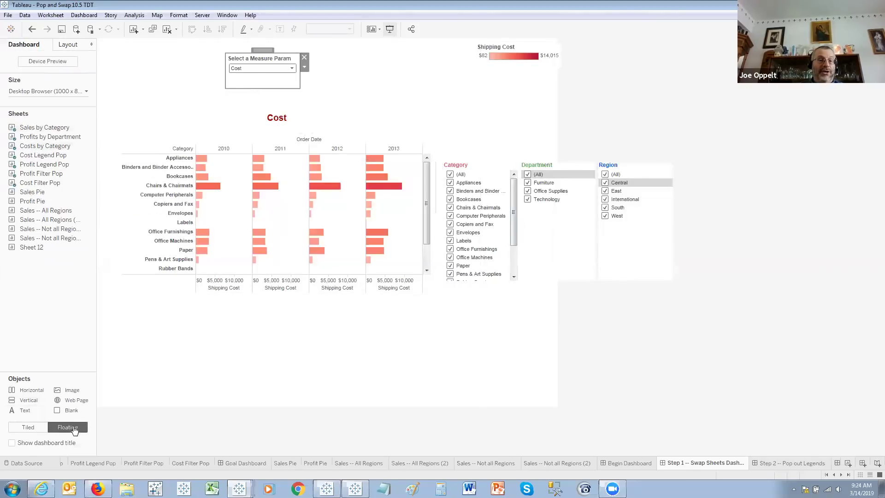
{"action": "left_click_drag", "start_coordinate": [78, 413], "coordinate": [521, 134]}
{"action": "left_click_drag", "start_coordinate": [536, 257], "coordinate": [525, 332]}
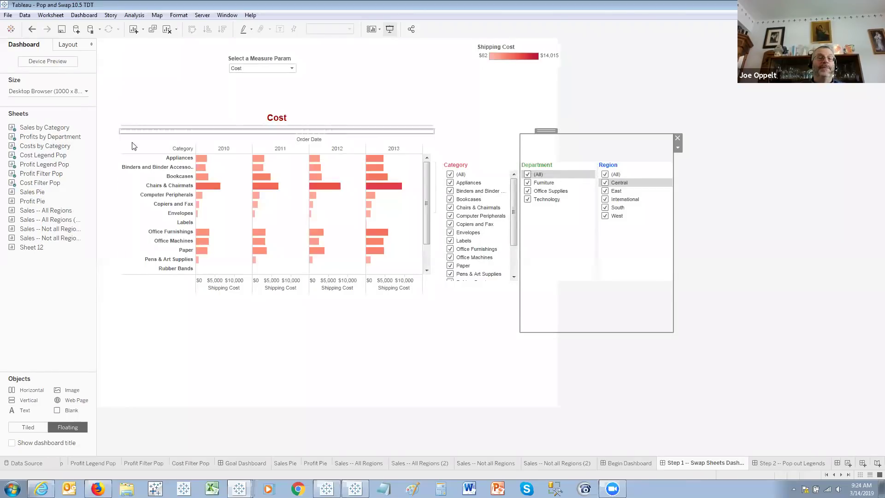
Step: Set the floating blank object's background to white so it masks the filters beneath it, then deselect it
{"action": "left_click", "coordinate": [74, 44]}
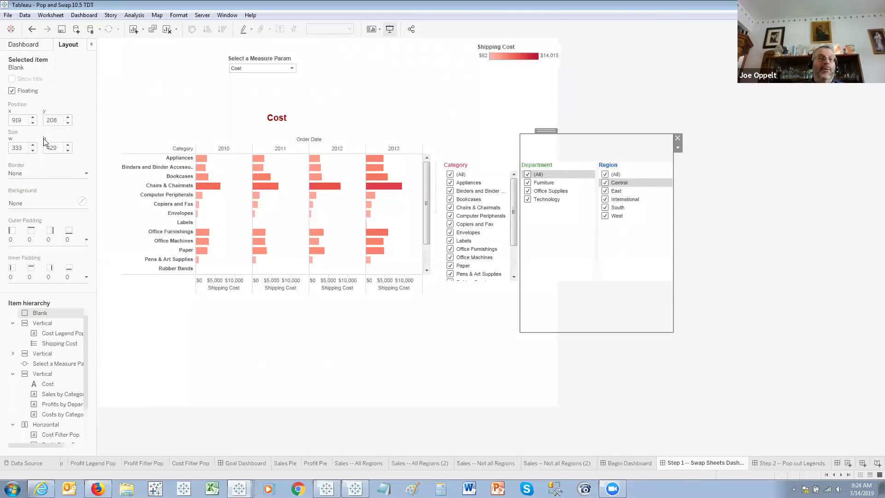
{"action": "left_click", "coordinate": [83, 202]}
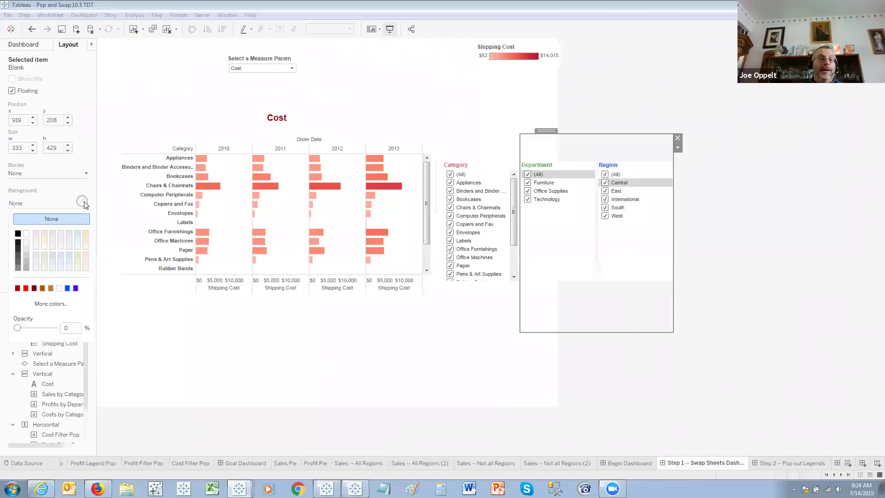
{"action": "left_click", "coordinate": [26, 233]}
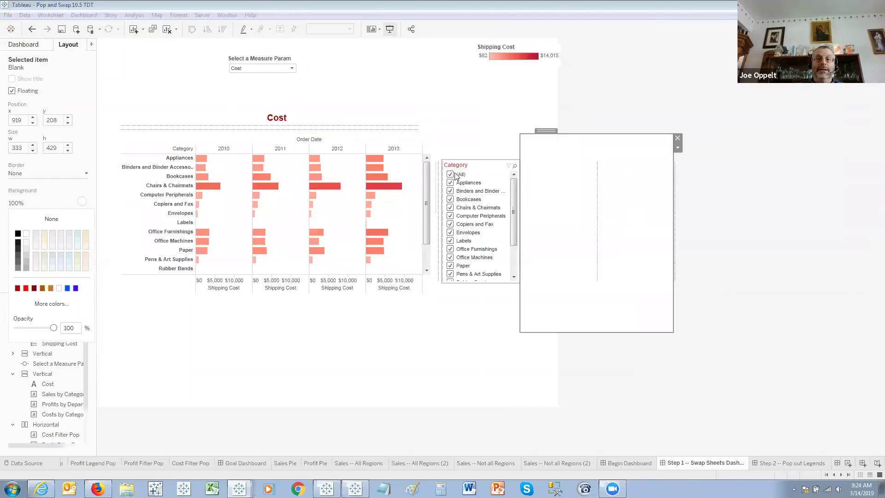
{"action": "left_click", "coordinate": [721, 247]}
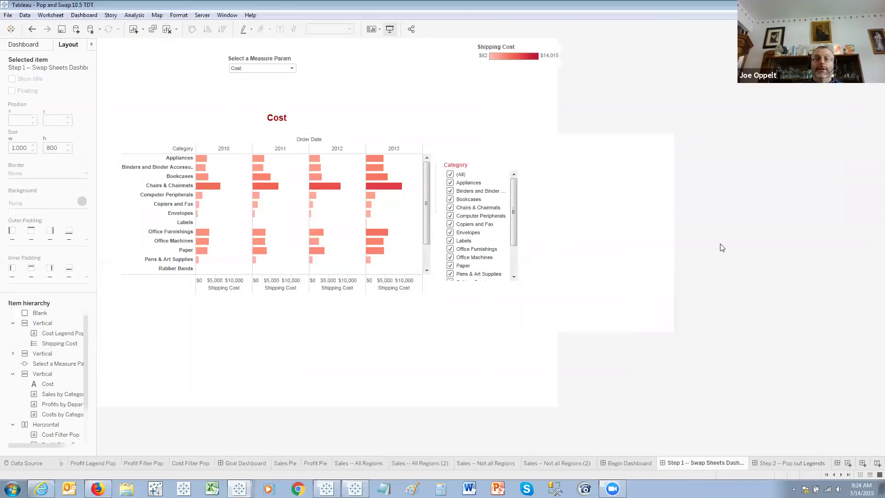
Step: Switch the measure parameter to Sales and then to Profit to test the filters against the blank mask
{"action": "left_click", "coordinate": [244, 69]}
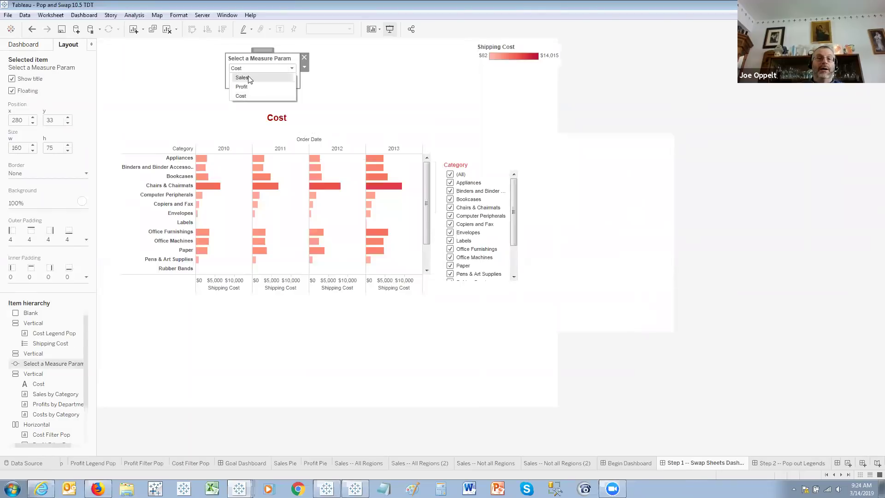
{"action": "left_click", "coordinate": [245, 78]}
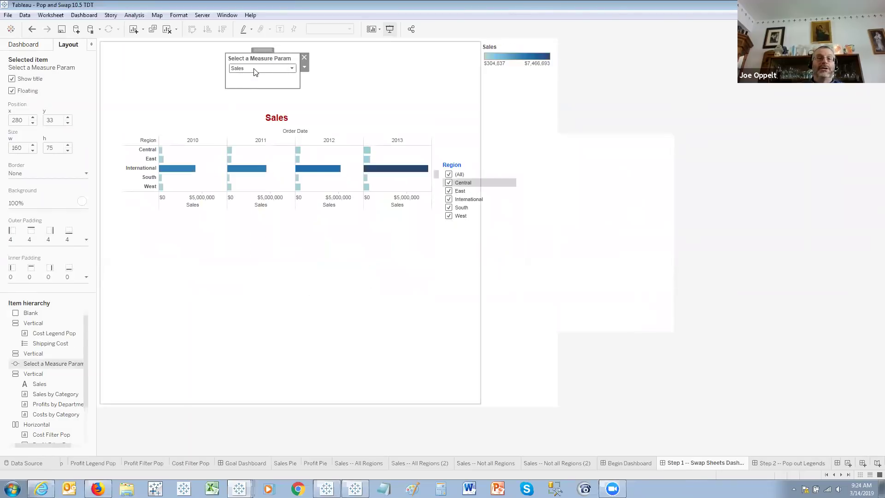
{"action": "left_click", "coordinate": [254, 68]}
{"action": "left_click", "coordinate": [252, 77]}
{"action": "left_click", "coordinate": [258, 69]}
{"action": "left_click", "coordinate": [255, 86]}
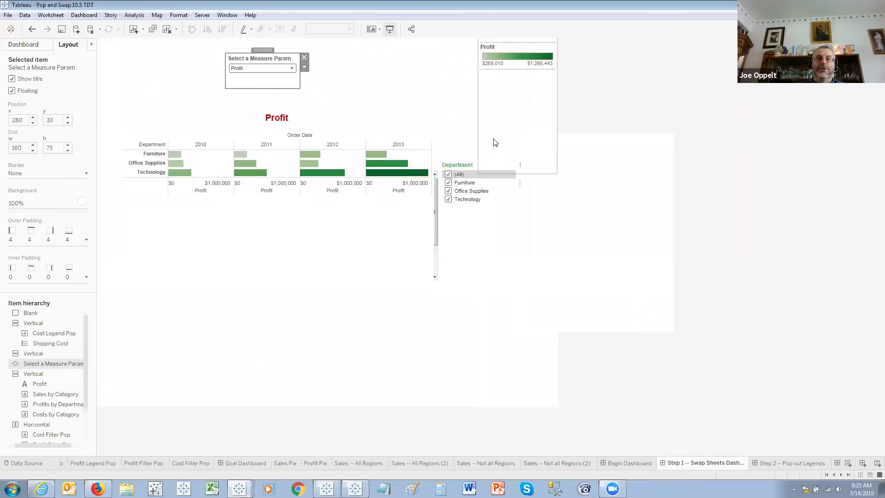
Step: Move the filter container below the Profit chart, and shift the chart's vertical container right to about x 305, y 164
{"action": "left_click", "coordinate": [46, 425]}
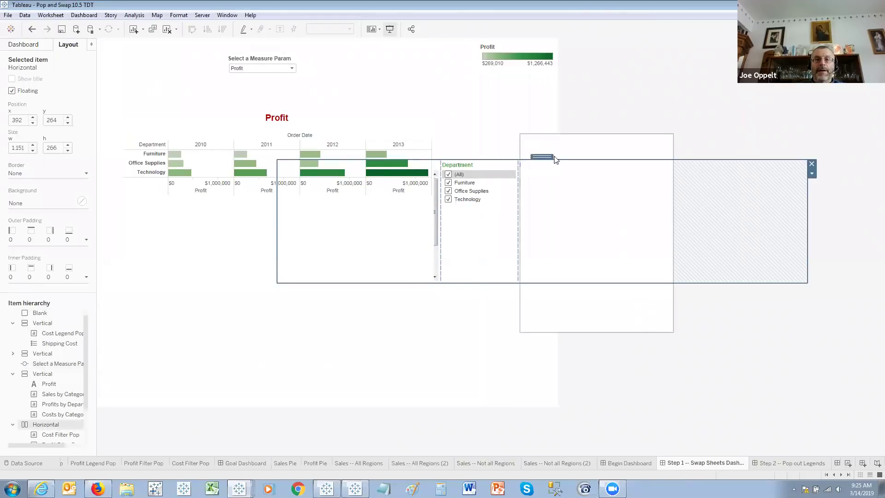
{"action": "left_click_drag", "start_coordinate": [546, 156], "coordinate": [542, 157]}
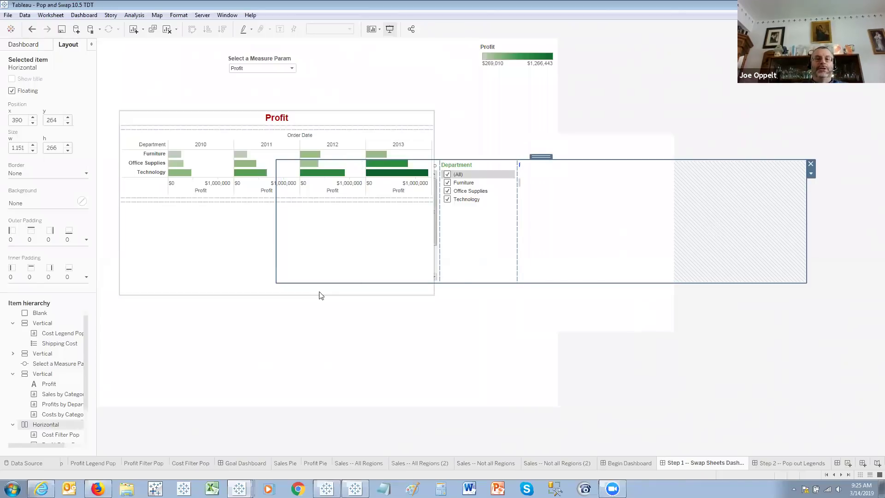
{"action": "left_click_drag", "start_coordinate": [536, 155], "coordinate": [356, 307]}
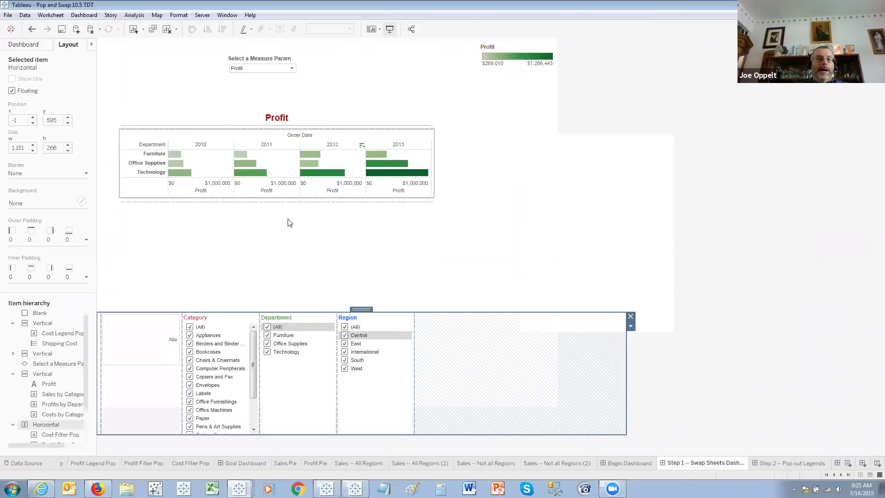
{"action": "left_click", "coordinate": [45, 376]}
{"action": "left_click_drag", "start_coordinate": [284, 108], "coordinate": [401, 111]}
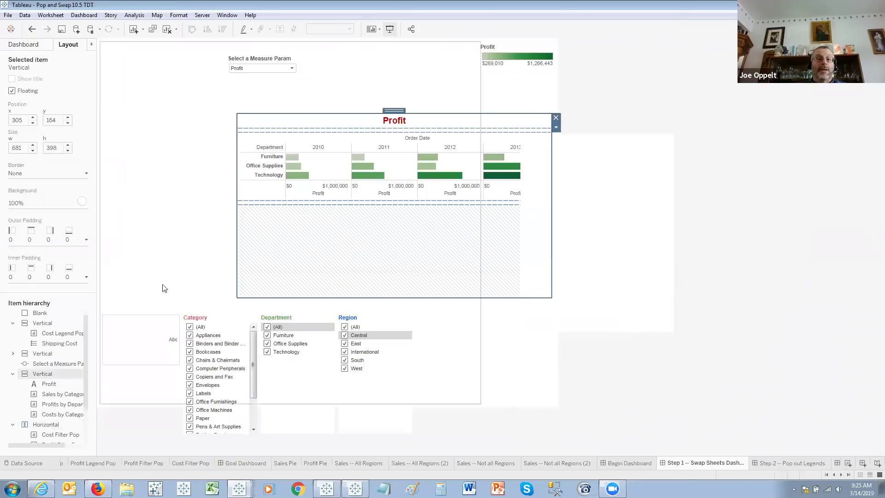
Step: Move the filter container to the chart's left at about x -222, y 202, and cover it with the blank at about x -27, y 163
{"action": "left_click", "coordinate": [53, 425]}
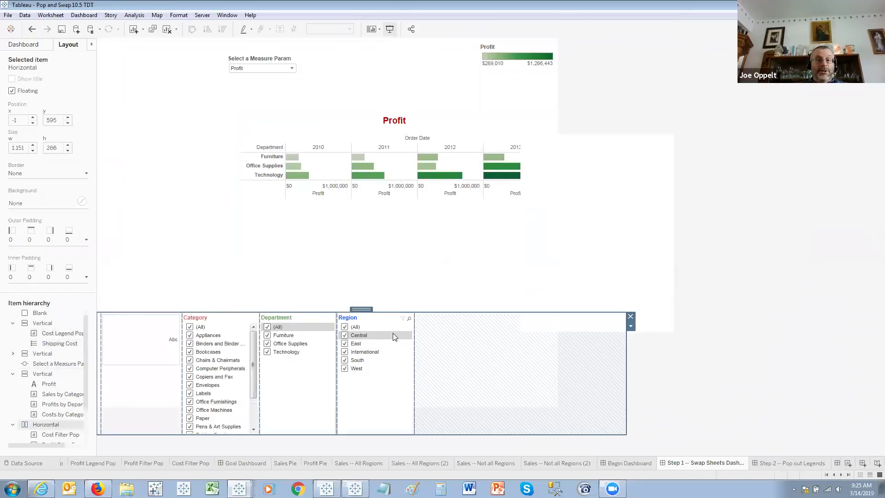
{"action": "left_click_drag", "start_coordinate": [359, 309], "coordinate": [263, 125]}
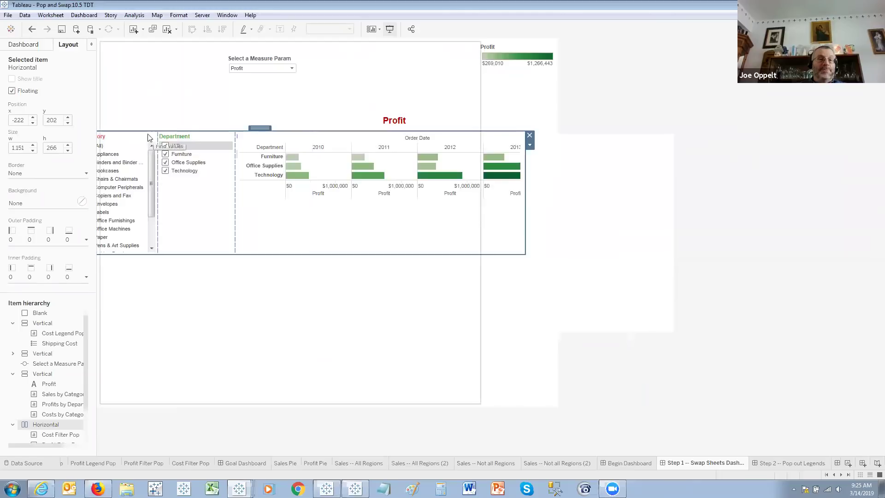
{"action": "left_click", "coordinate": [597, 190]}
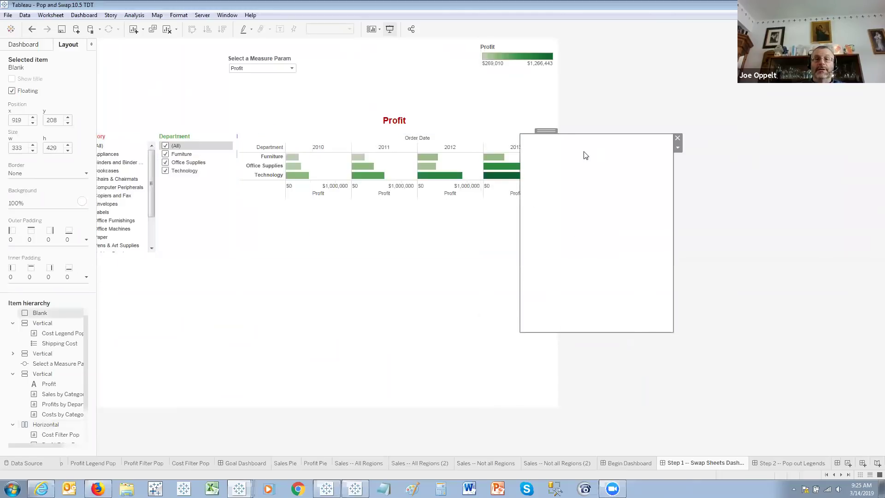
{"action": "left_click_drag", "start_coordinate": [547, 131], "coordinate": [112, 109]}
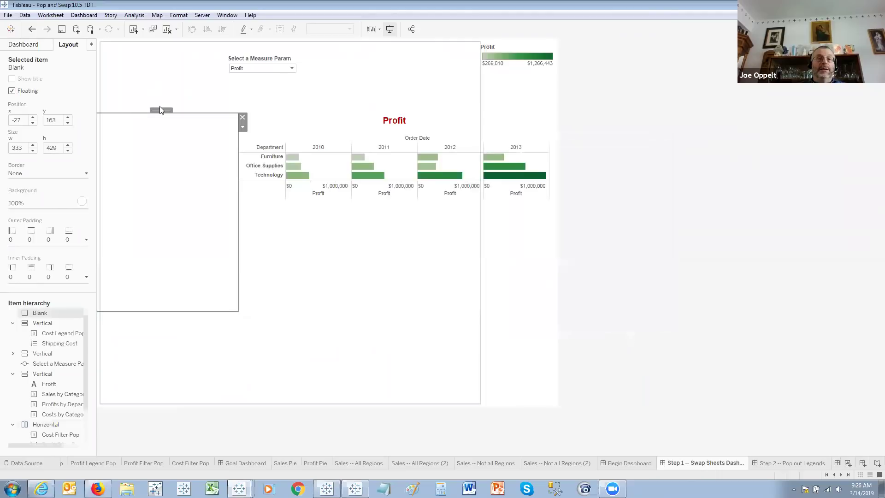
Step: Narrow the floating blank to about 158 pixels wide, and test the filters with the measure parameter set to Sales and then Cost
{"action": "left_click_drag", "start_coordinate": [237, 235], "coordinate": [157, 229]}
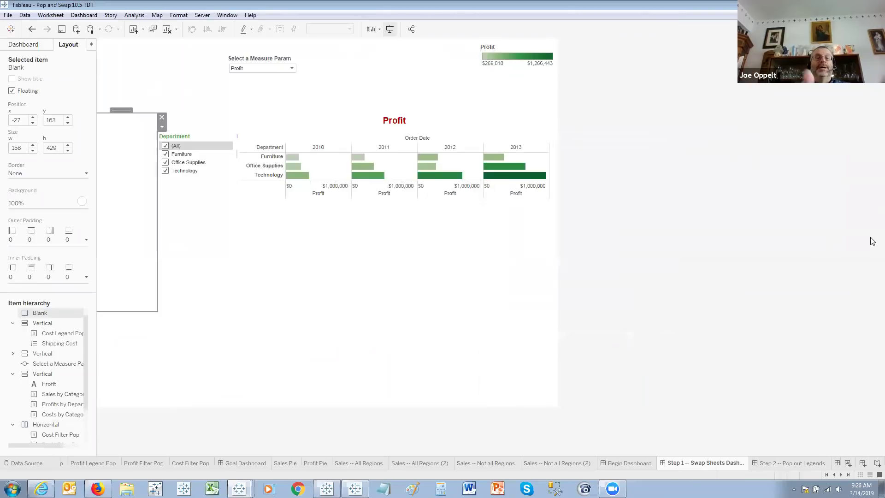
{"action": "left_click", "coordinate": [283, 73]}
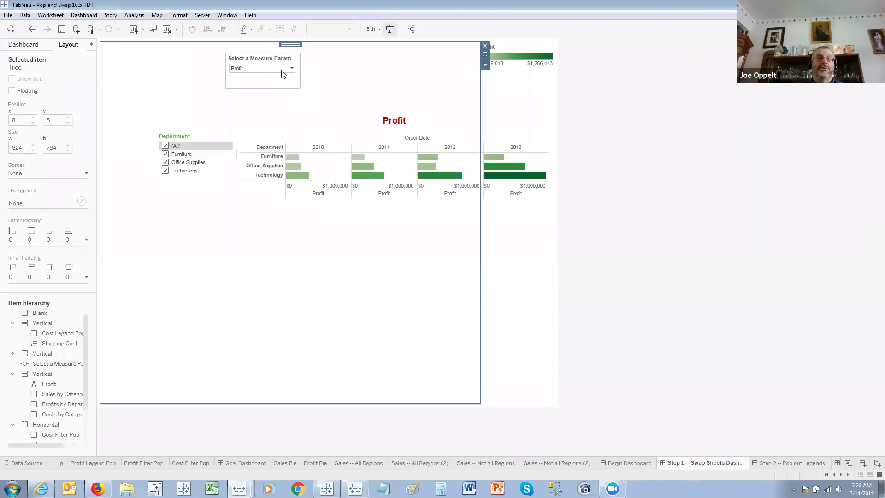
{"action": "left_click", "coordinate": [282, 70]}
{"action": "left_click", "coordinate": [283, 68]}
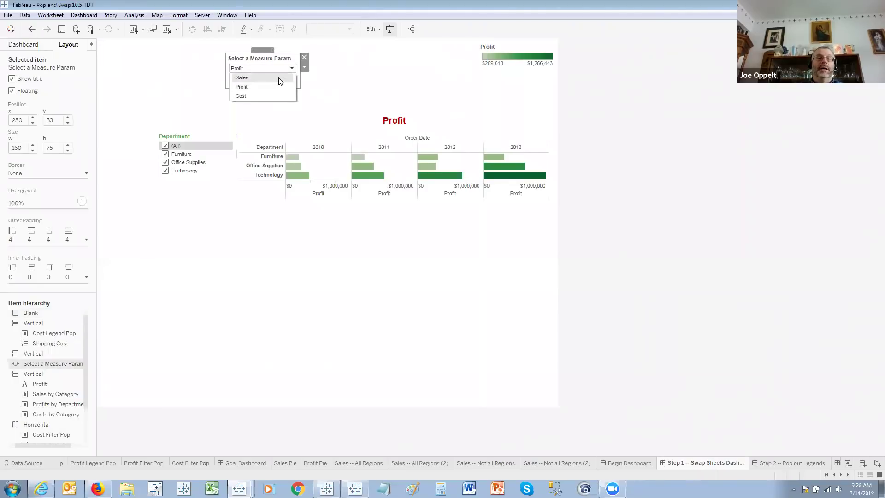
{"action": "left_click", "coordinate": [276, 77]}
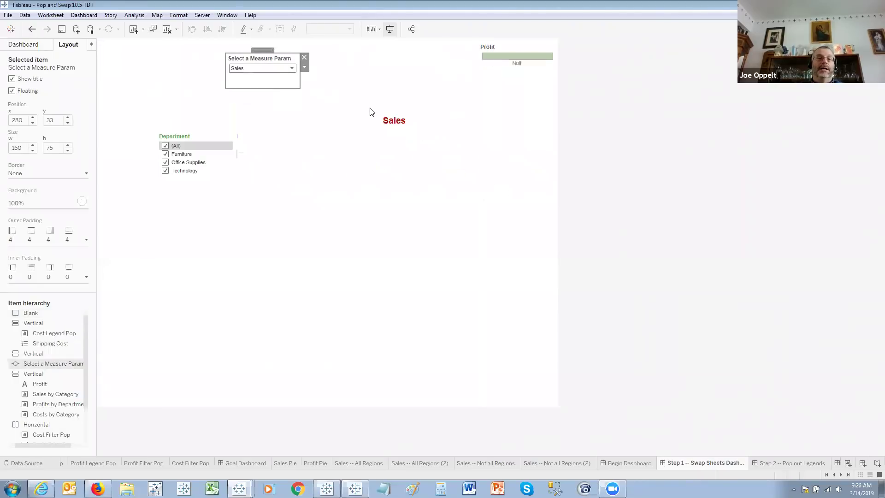
{"action": "left_click", "coordinate": [292, 69]}
{"action": "left_click", "coordinate": [274, 96]}
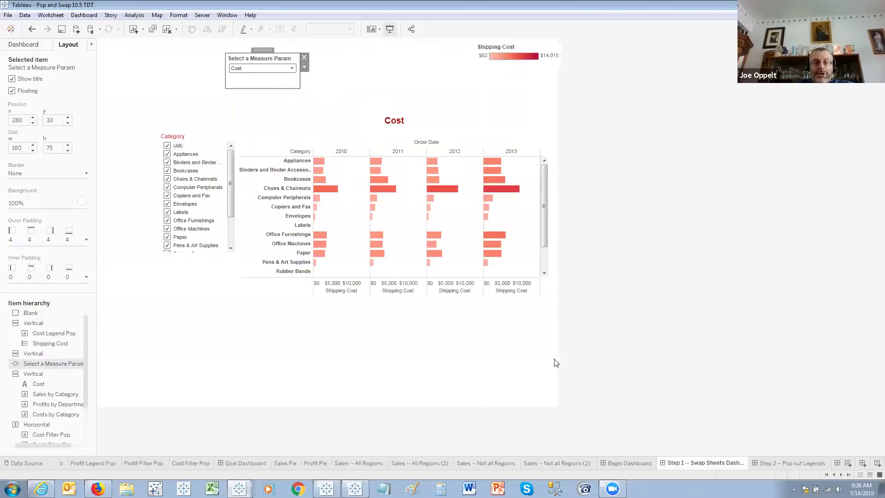
Step: Open the Begin Step 4 Dashboard and move the TEXT 2 object after TEXT 3 in its horizontal container
{"action": "left_click", "coordinate": [848, 475]}
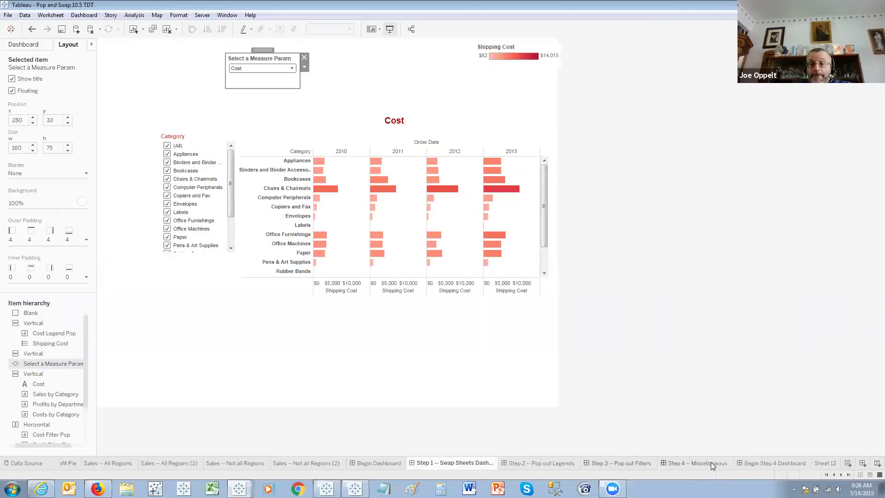
{"action": "left_click", "coordinate": [774, 463]}
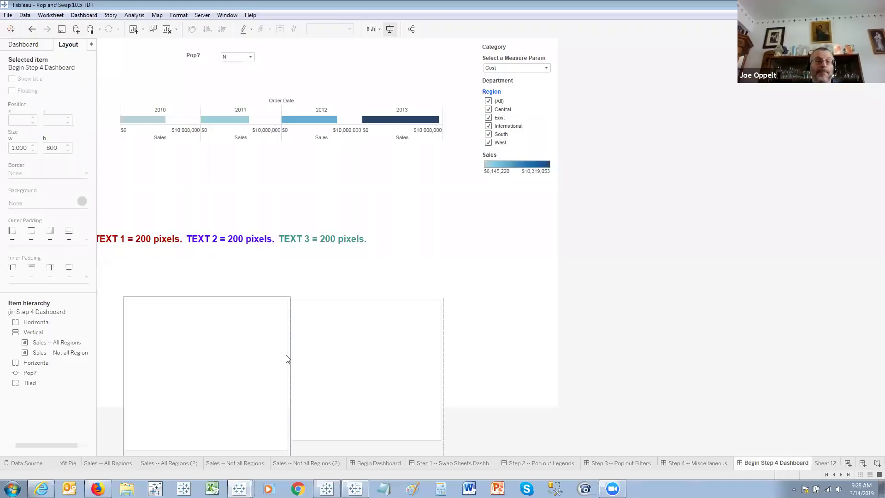
{"action": "left_click", "coordinate": [228, 217]}
{"action": "mouse_move", "coordinate": [231, 180]}
{"action": "left_mouse_down"}
{"action": "mouse_move", "coordinate": [363, 206]}
{"action": "mouse_move", "coordinate": [409, 232]}
{"action": "left_mouse_up"}
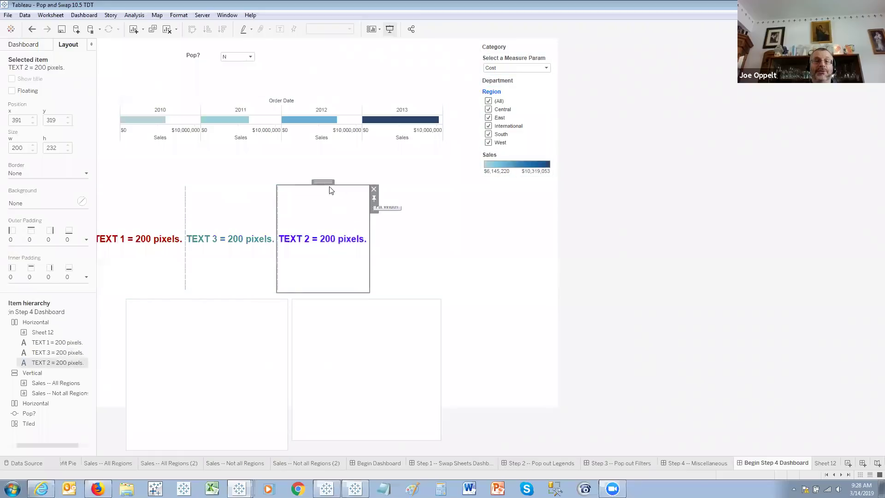
{"action": "left_click", "coordinate": [364, 185]}
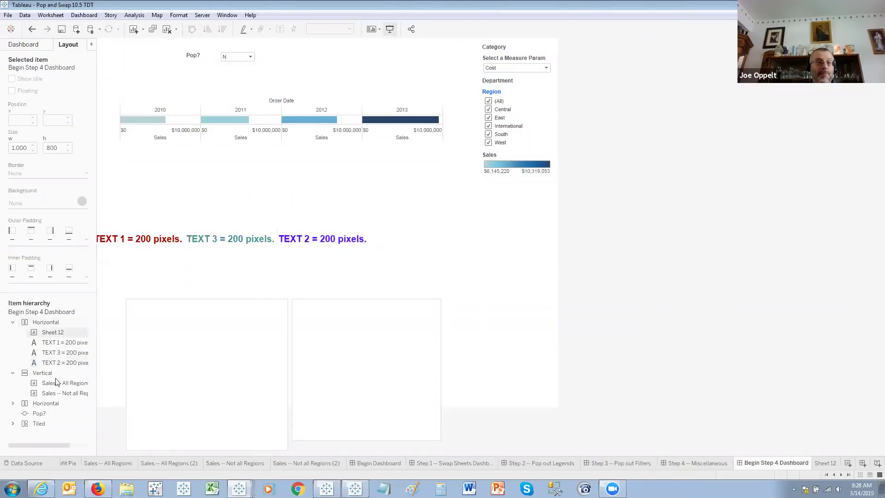
Step: Move the horizontal container with the three text objects to about x 275, y 411, and set the Pop? parameter to Y
{"action": "left_click", "coordinate": [304, 284]}
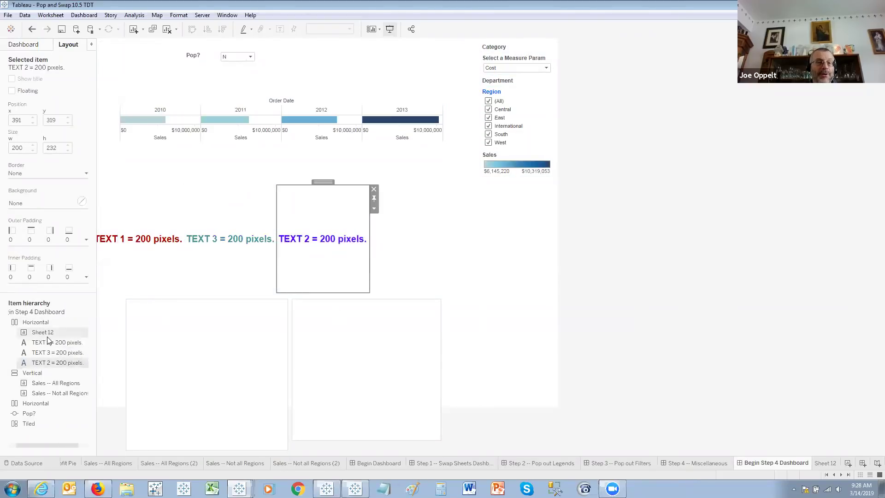
{"action": "left_click", "coordinate": [41, 324]}
{"action": "left_click_drag", "start_coordinate": [347, 193], "coordinate": [457, 225]}
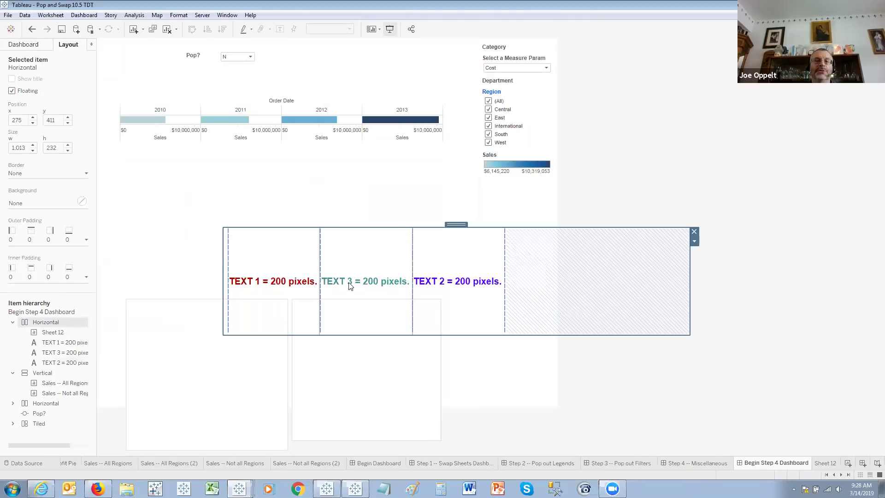
{"action": "left_click", "coordinate": [250, 57]}
{"action": "left_click", "coordinate": [239, 70]}
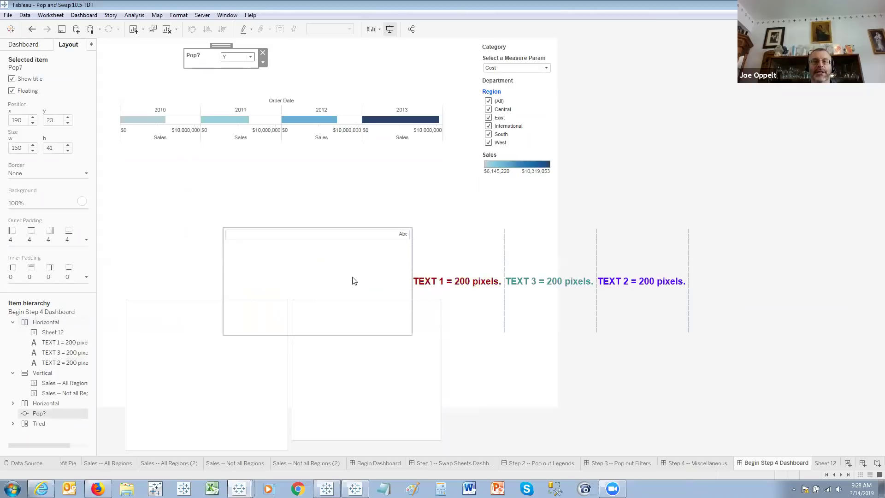
Step: Narrow the row header column on Sheet 12 so the sheet takes about 170 pixels on the dashboard, and return to Begin Step 4 Dashboard
{"action": "left_click", "coordinate": [333, 281]}
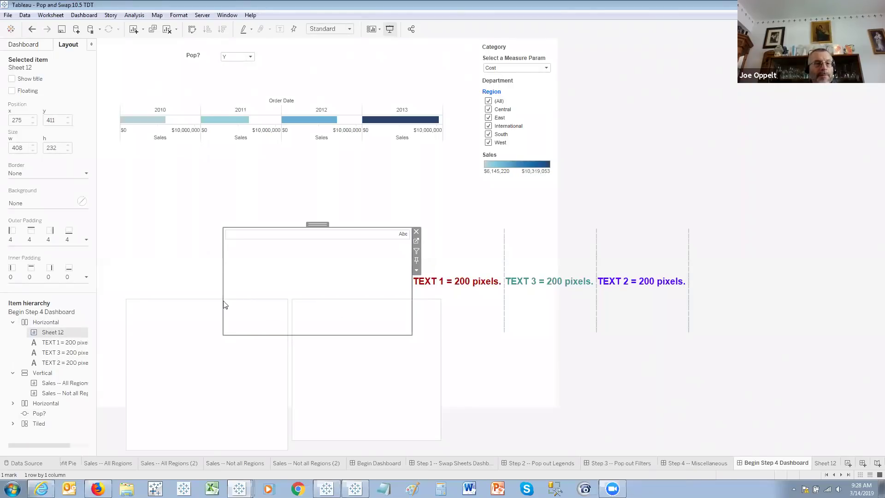
{"action": "right_click", "coordinate": [57, 329]}
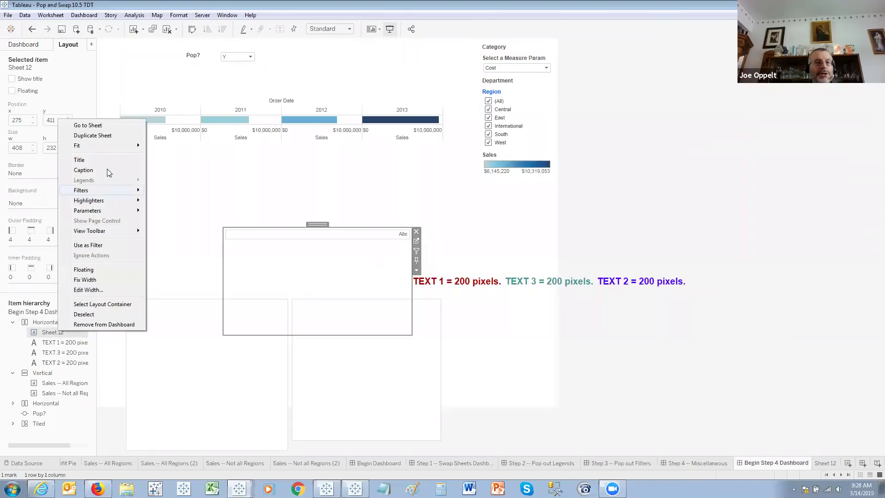
{"action": "left_click", "coordinate": [106, 125]}
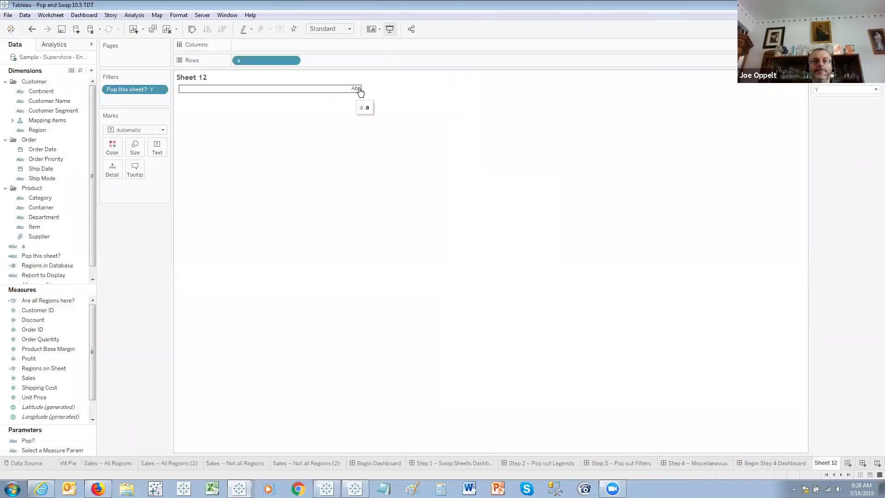
{"action": "left_click", "coordinate": [359, 89]}
{"action": "left_click_drag", "start_coordinate": [268, 92], "coordinate": [252, 88]}
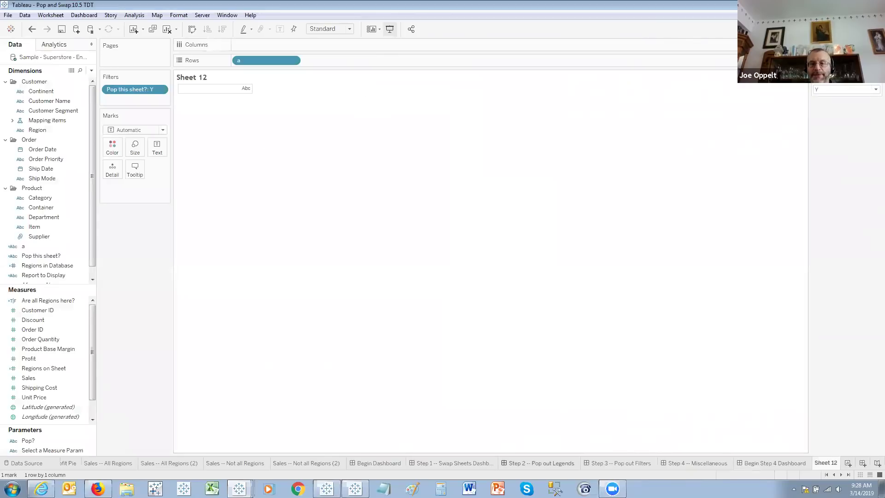
{"action": "left_click", "coordinate": [776, 466]}
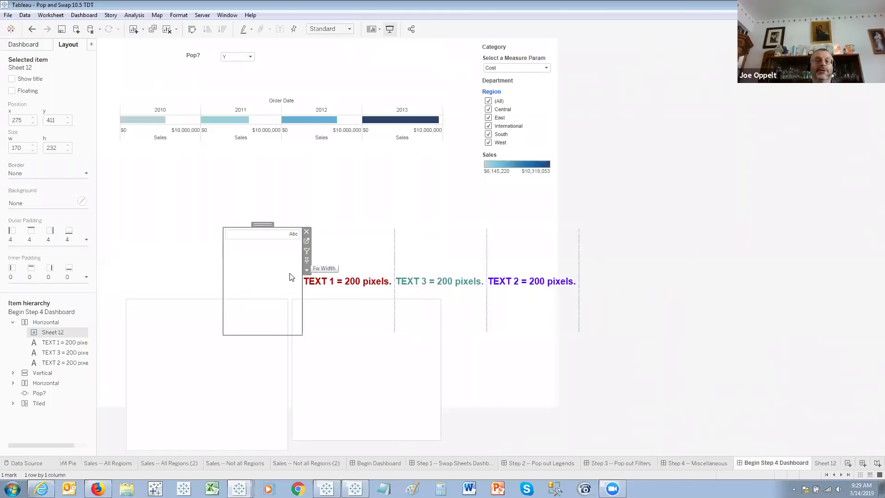
Step: Set the width of the Sheet 12 object in the horizontal container to 409 pixels
{"action": "right_click", "coordinate": [271, 281]}
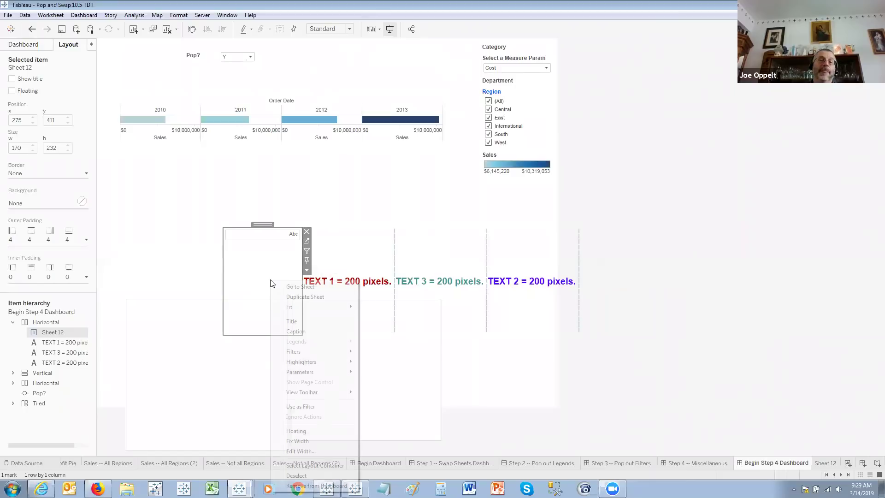
{"action": "left_click", "coordinate": [315, 451]}
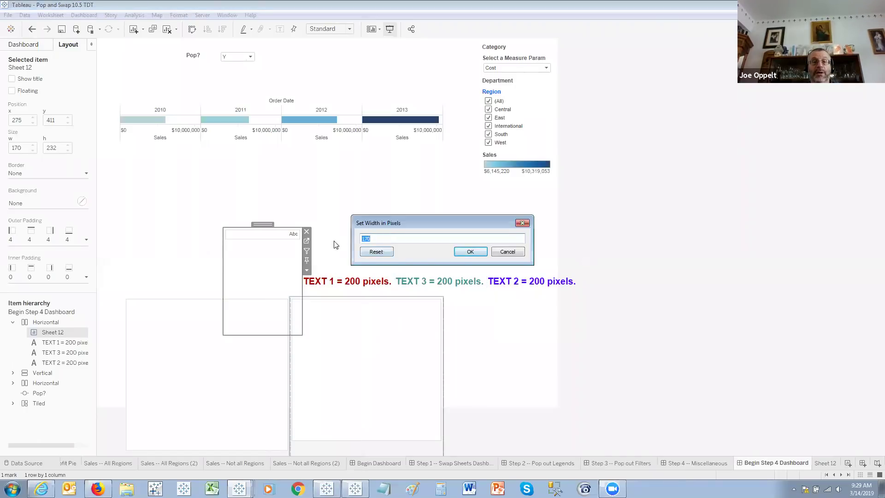
{"action": "type", "text": "409"}
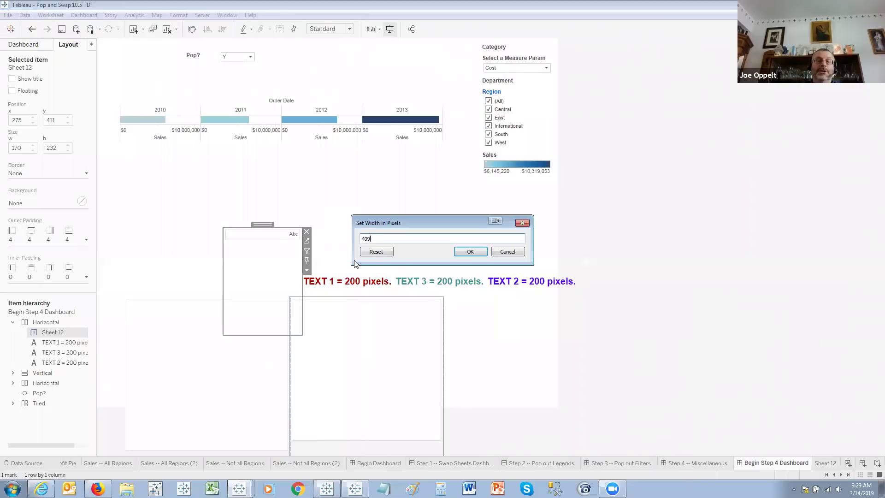
{"action": "left_click", "coordinate": [473, 253]}
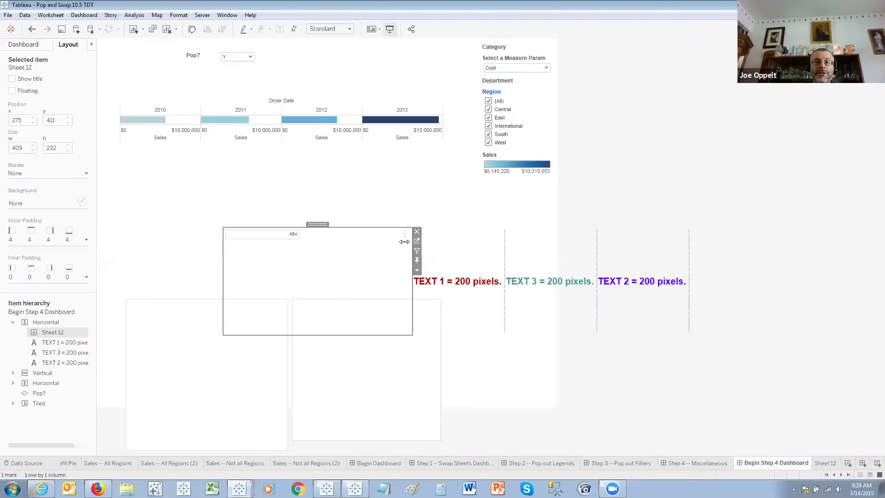
Step: Widen Sheet 12's row header column on the dashboard to fill its object, and check the column width on the worksheet itself
{"action": "left_click_drag", "start_coordinate": [408, 240], "coordinate": [408, 241]}
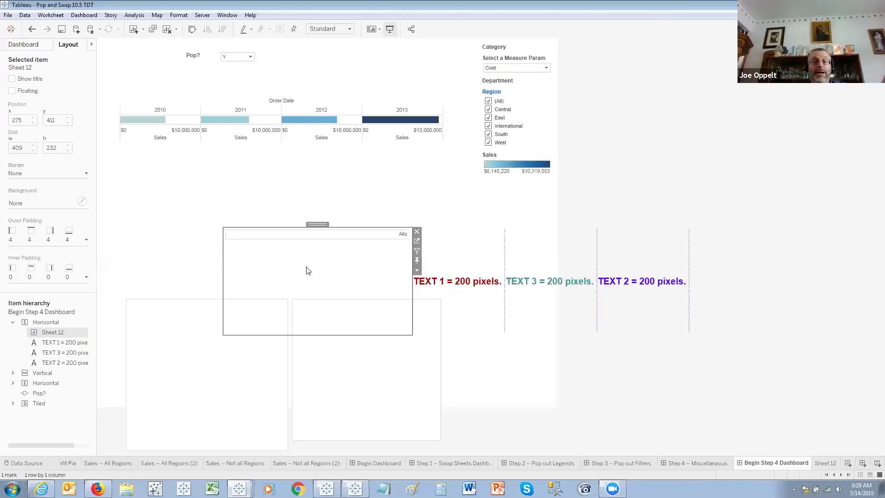
{"action": "left_click", "coordinate": [831, 465]}
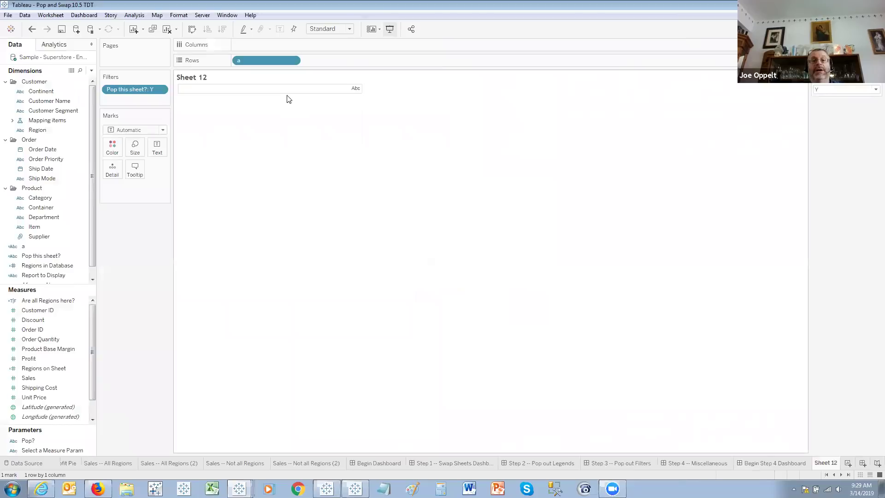
{"action": "left_click", "coordinate": [758, 463]}
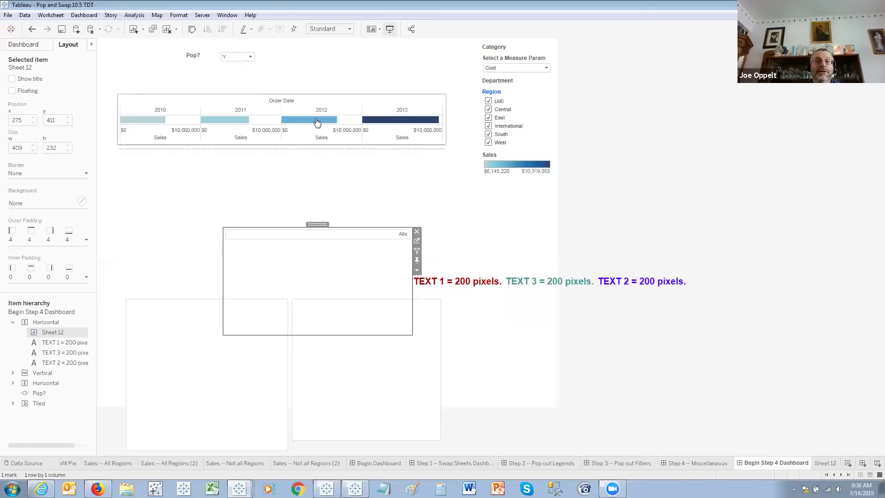
Step: Set the Pop? parameter to N and remove the fixed width from the Sheet 12 object
{"action": "left_click", "coordinate": [252, 57]}
{"action": "left_click", "coordinate": [239, 74]}
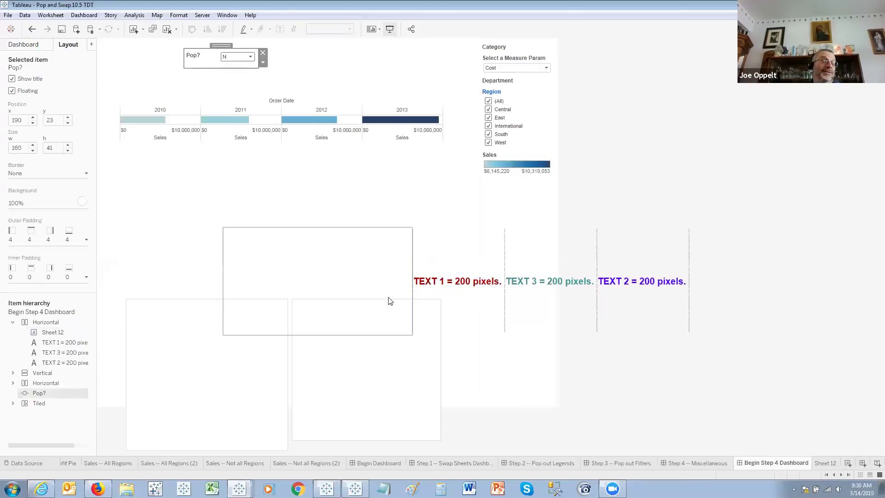
{"action": "right_click", "coordinate": [309, 284]}
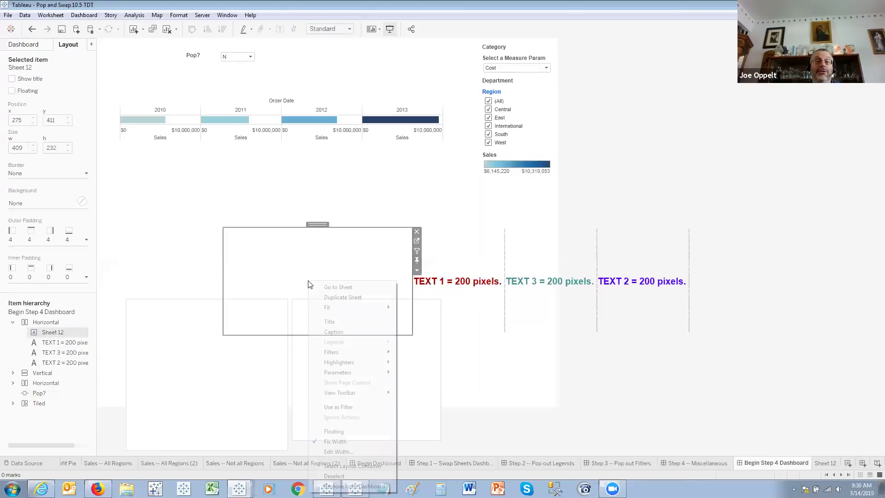
{"action": "left_click", "coordinate": [341, 441]}
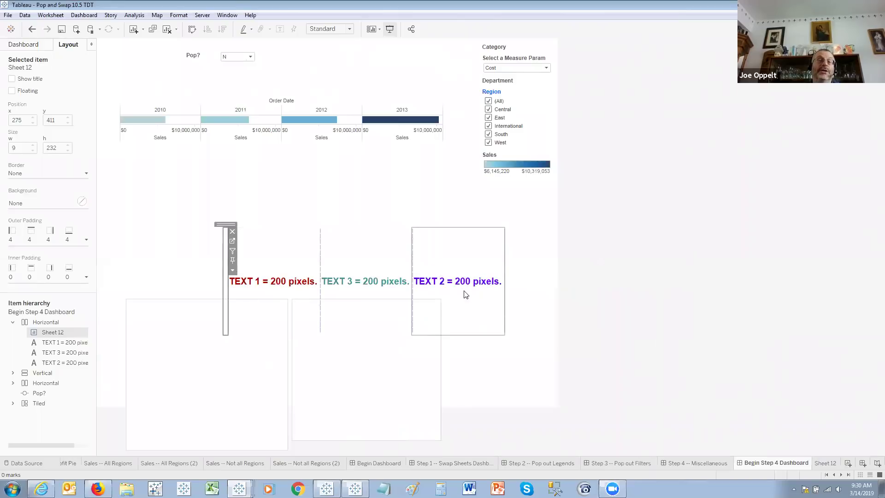
Step: Switch the Pop? parameter to Y, N and Y again to test how Sheet 12 pushes the text objects
{"action": "left_click", "coordinate": [237, 56]}
{"action": "left_click", "coordinate": [240, 65]}
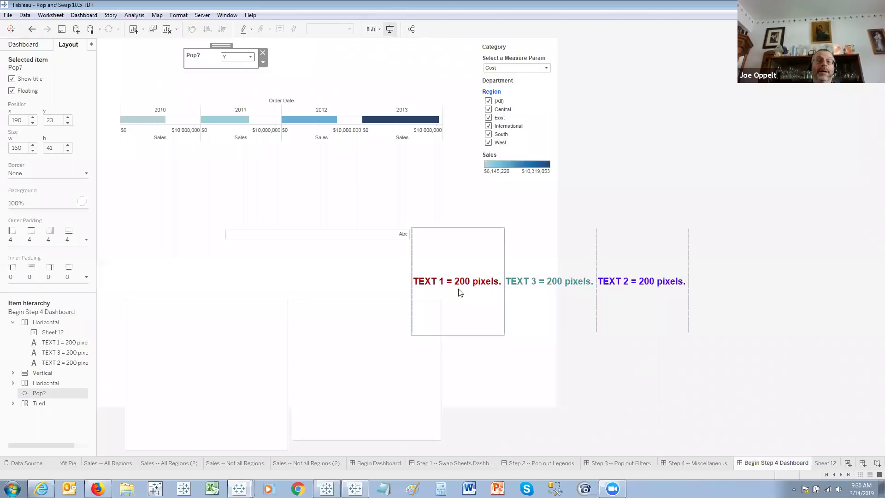
{"action": "left_click", "coordinate": [245, 59]}
{"action": "left_click", "coordinate": [238, 76]}
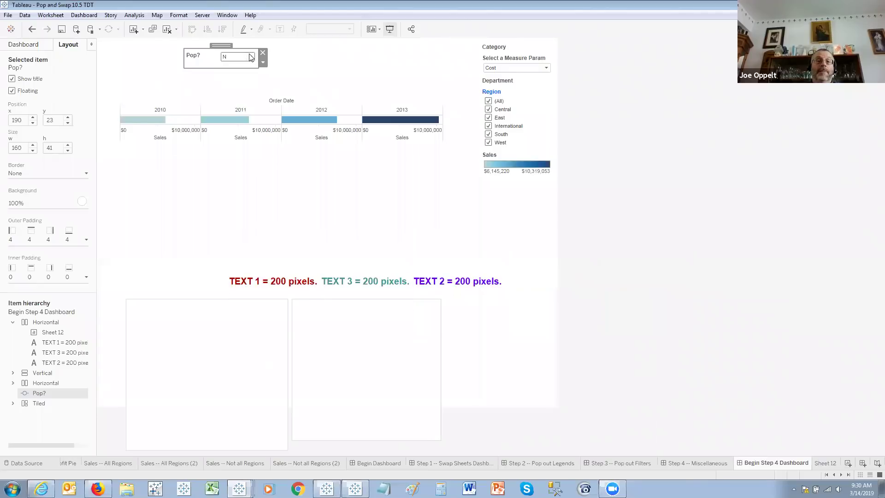
{"action": "left_click", "coordinate": [239, 69]}
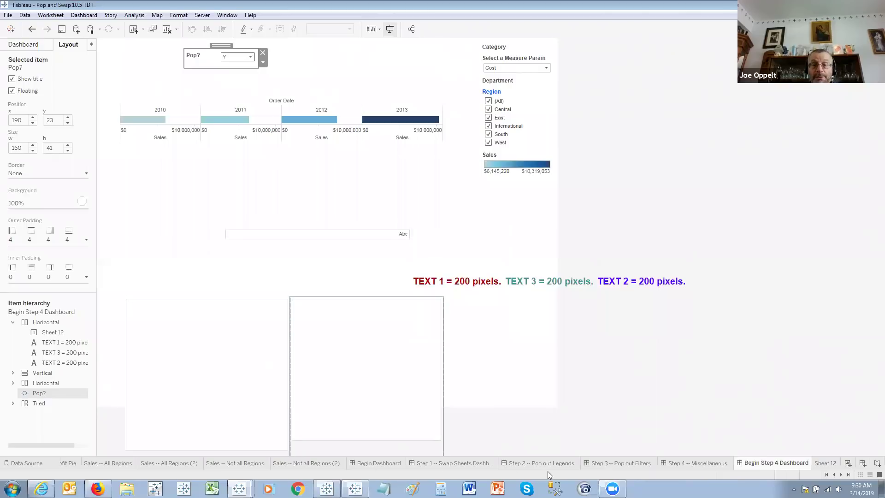
Step: Open the Goal Dashboard, set the measure parameter to Profit, and select the Department filter
{"action": "left_click", "coordinate": [469, 463]}
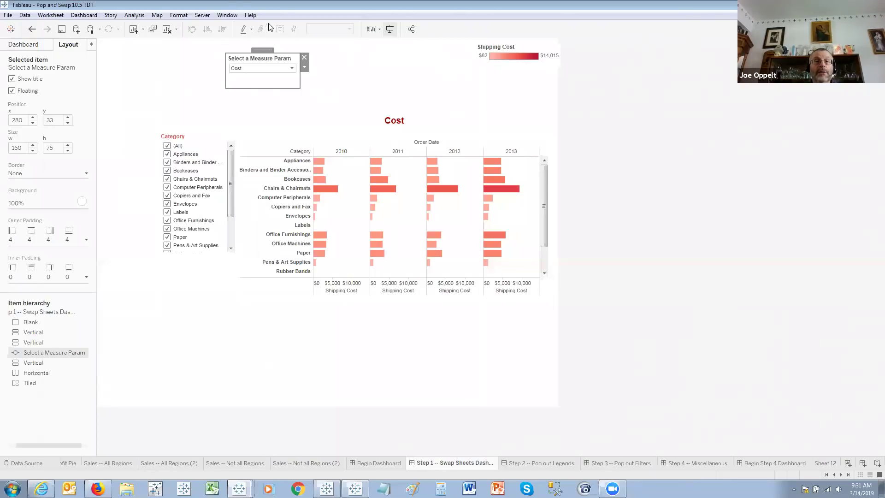
{"action": "left_click", "coordinate": [228, 15]}
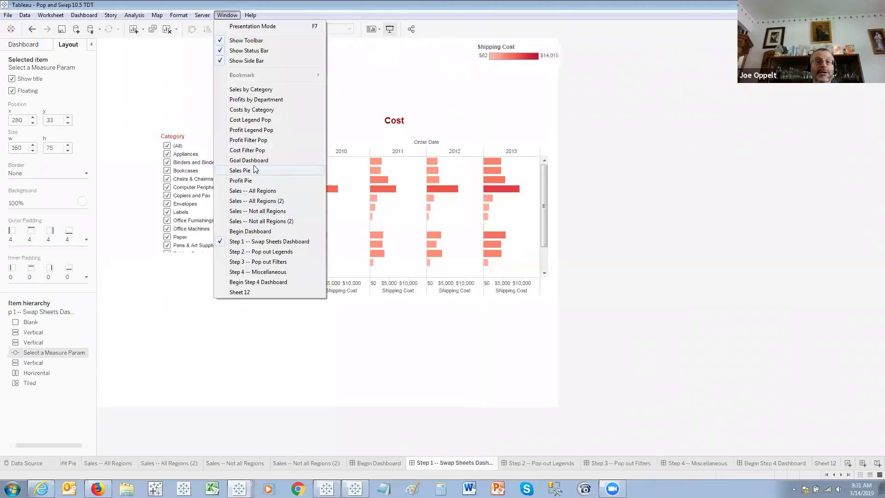
{"action": "left_click", "coordinate": [253, 164]}
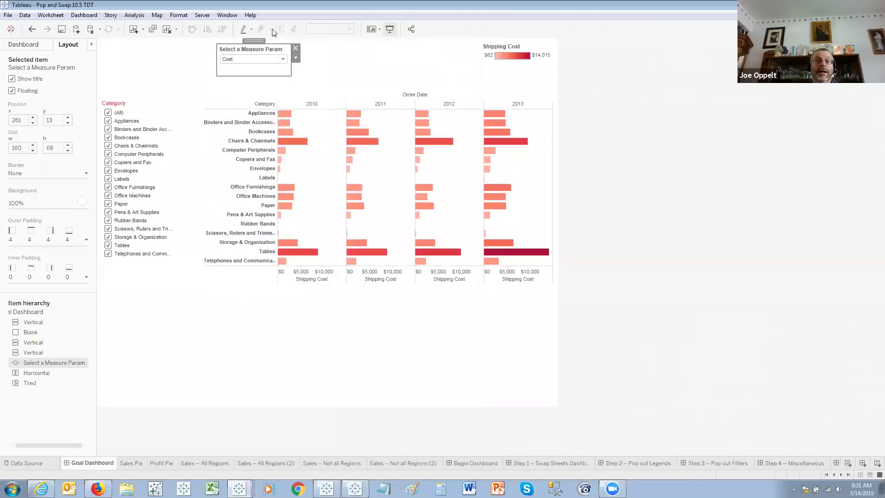
{"action": "left_click", "coordinate": [253, 59]}
{"action": "left_click", "coordinate": [232, 77]}
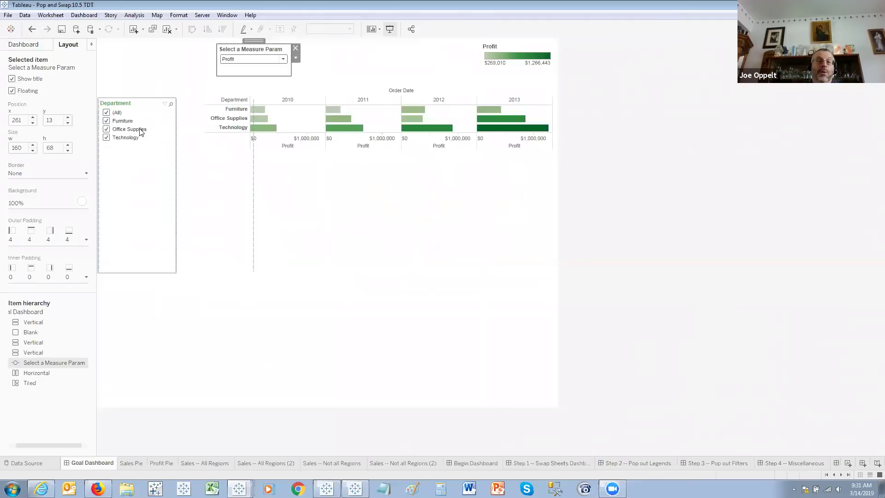
{"action": "left_click", "coordinate": [106, 125]}
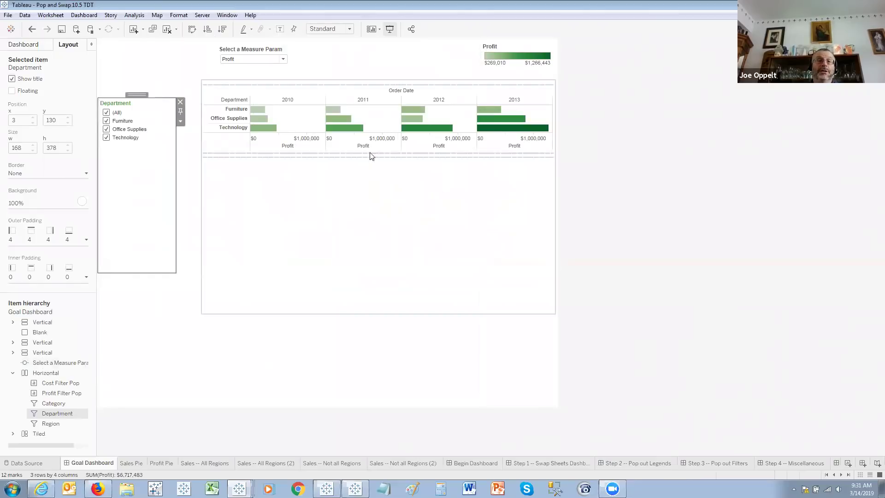
Step: Try switching the measure parameter on the Goal Dashboard to Cost
{"action": "left_click", "coordinate": [280, 60]}
{"action": "left_click", "coordinate": [279, 60]}
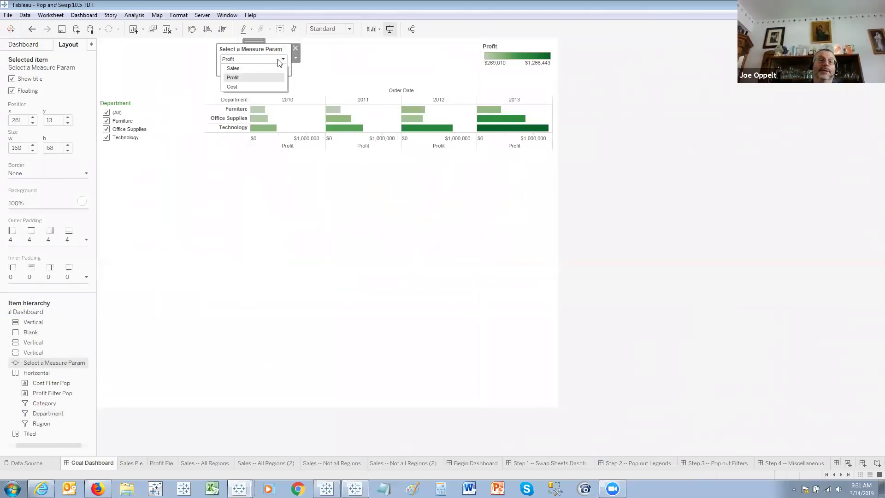
{"action": "left_click", "coordinate": [242, 86]}
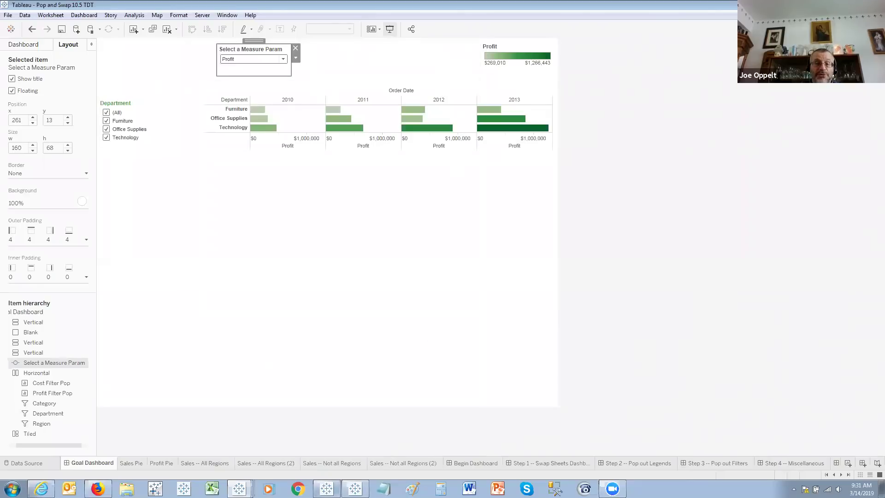
Step: Switch to the browser and look through the latest discussions in the Tableau Community Forums
{"action": "left_click", "coordinate": [326, 488]}
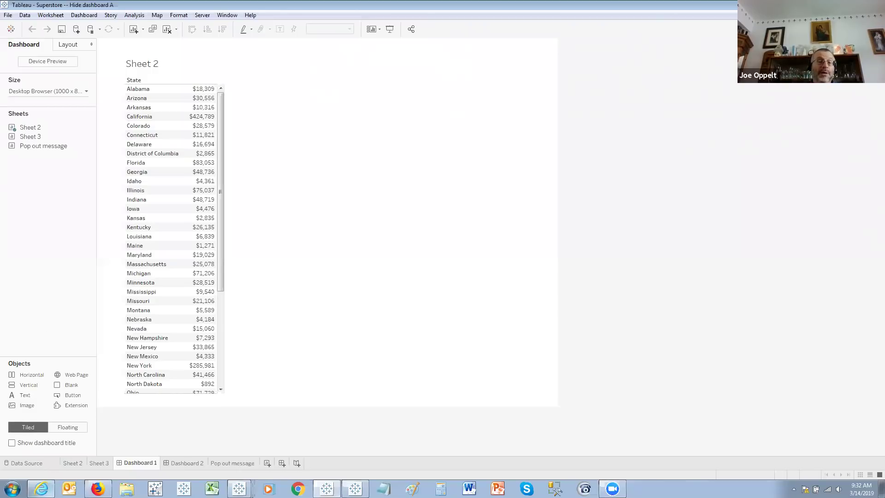
{"action": "key", "text": "alt+Tab"}
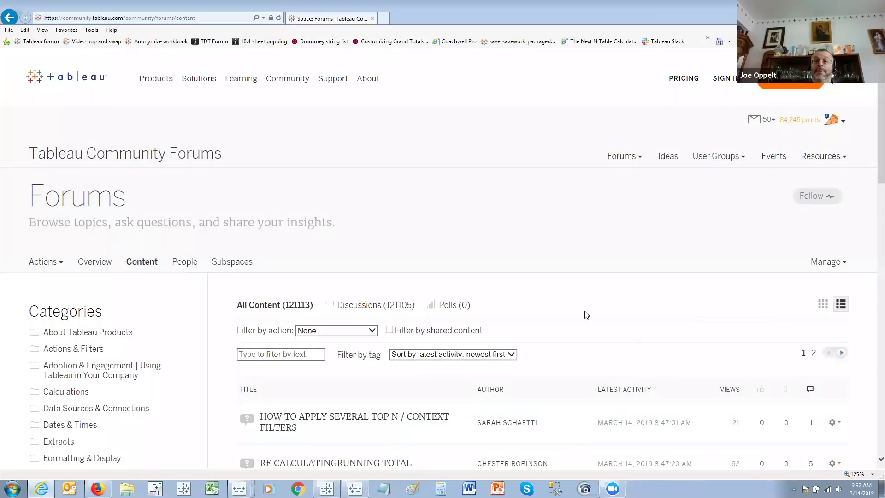
{"action": "scroll", "coordinate": [586, 321], "scroll_direction": "down", "scroll_amount": 10}
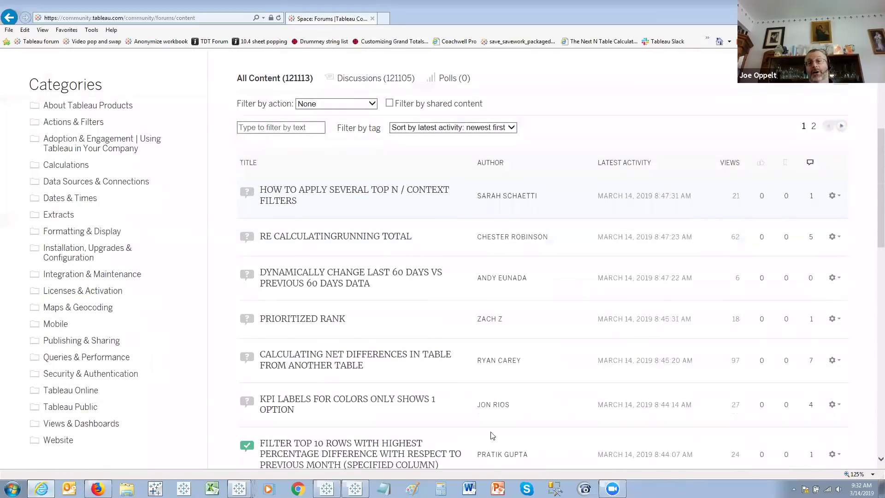
{"action": "scroll", "coordinate": [529, 360], "scroll_direction": "down", "scroll_amount": 7}
{"action": "scroll", "coordinate": [530, 361], "scroll_direction": "up", "scroll_amount": 17}
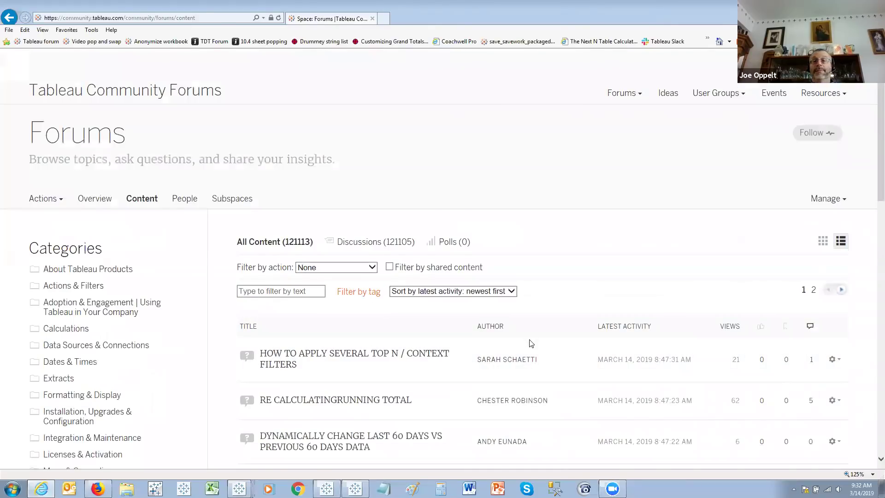
{"action": "scroll", "coordinate": [531, 343], "scroll_direction": "down", "scroll_amount": 5}
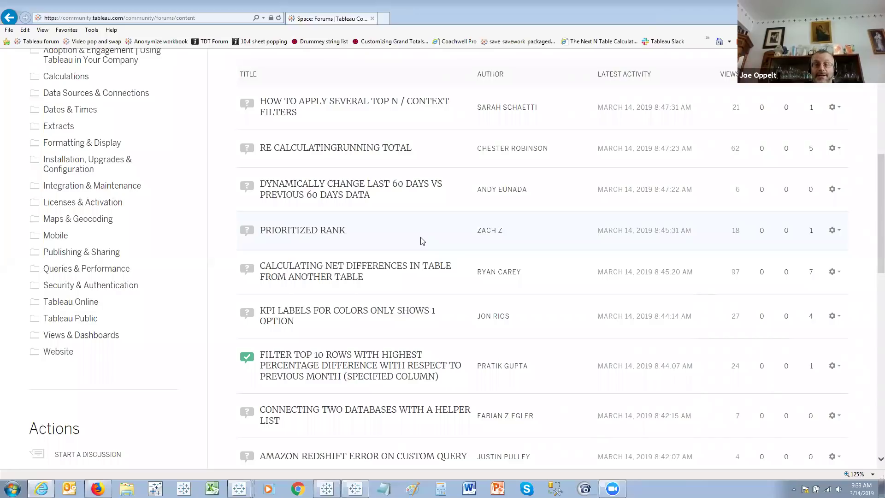
Step: Switch to the Superstore – Hide dashboard workbook, view Dashboard 2, and choose Idaho on Dashboard 1 to show its customer details
{"action": "left_click", "coordinate": [326, 488]}
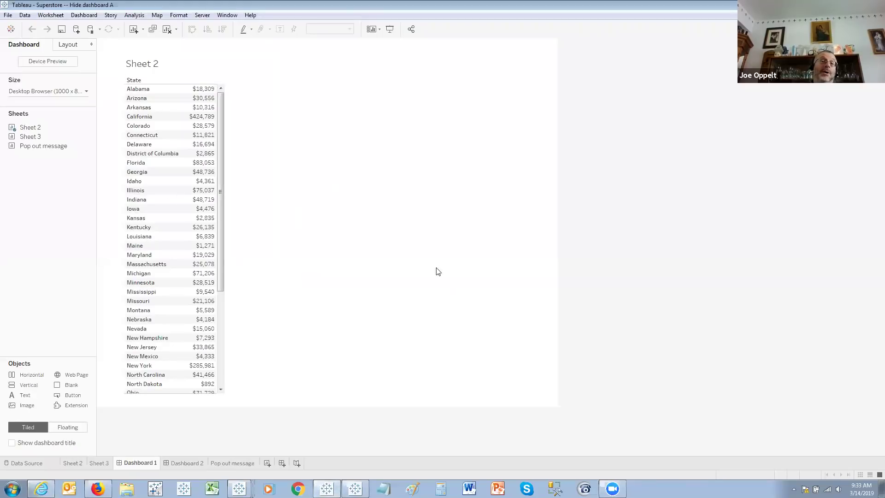
{"action": "left_click", "coordinate": [189, 464]}
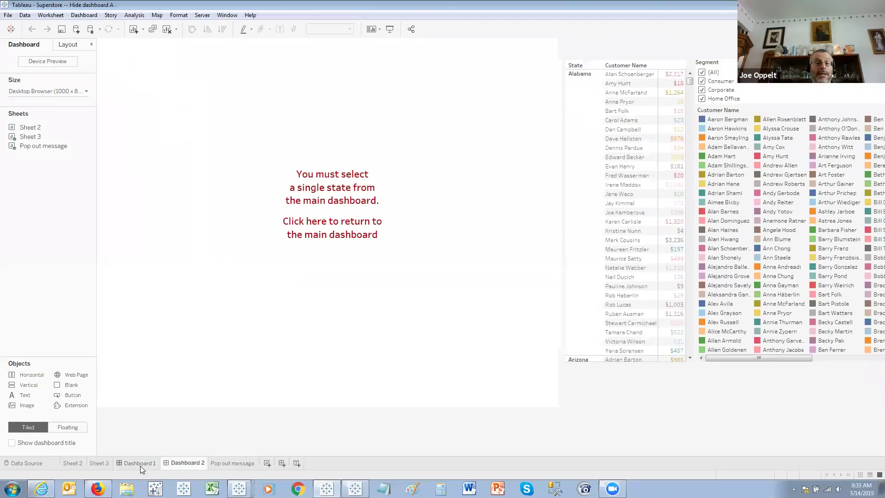
{"action": "left_click", "coordinate": [140, 464]}
{"action": "left_click", "coordinate": [207, 186]}
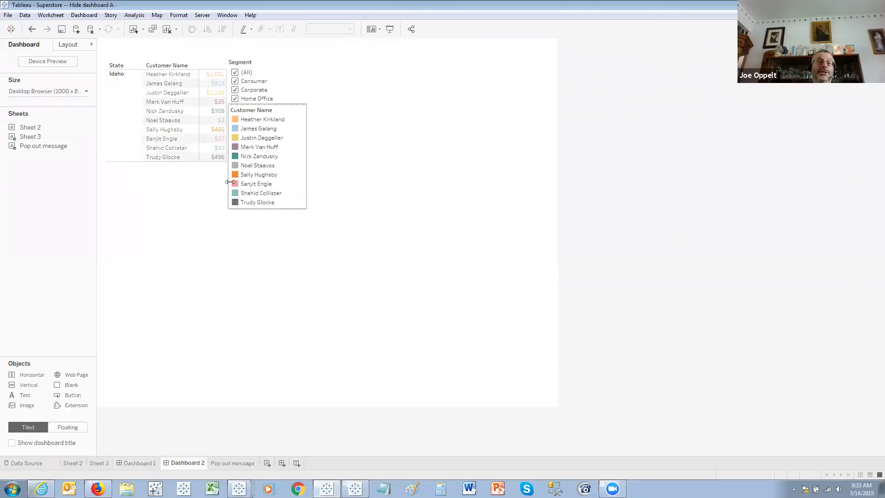
Step: Return to Dashboard 1, select Iowa to test the state action, and clear the Iowa selection
{"action": "left_click", "coordinate": [150, 464]}
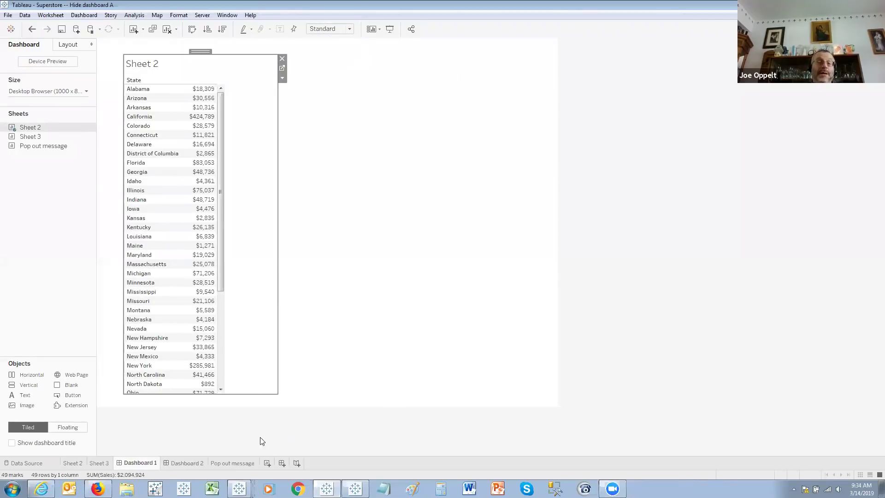
{"action": "mouse_move", "coordinate": [189, 466]}
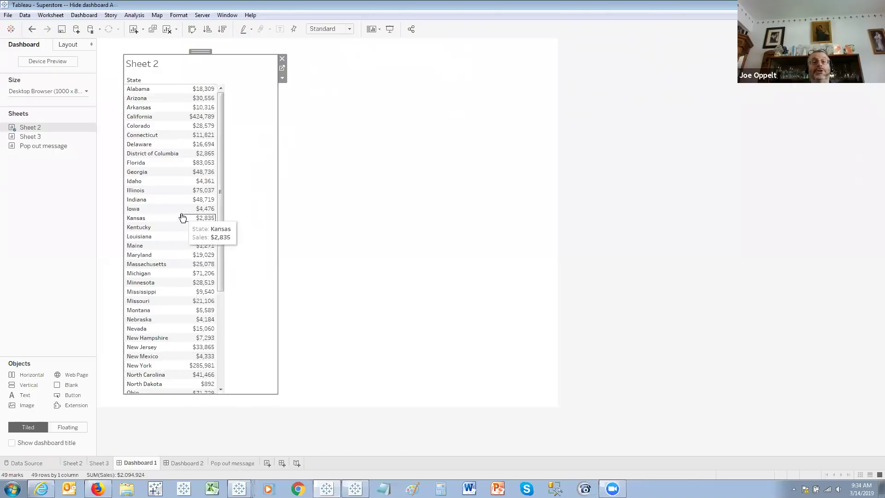
{"action": "left_click", "coordinate": [199, 213]}
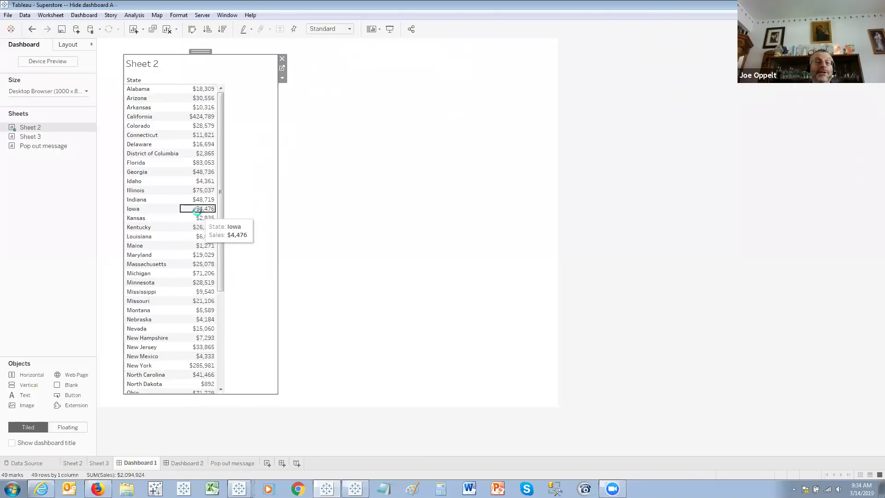
{"action": "left_click", "coordinate": [144, 462]}
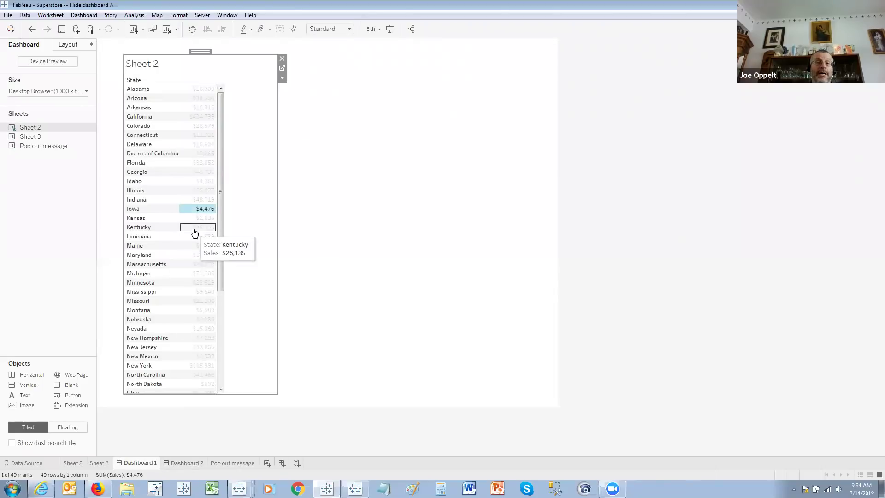
{"action": "left_click", "coordinate": [196, 208]}
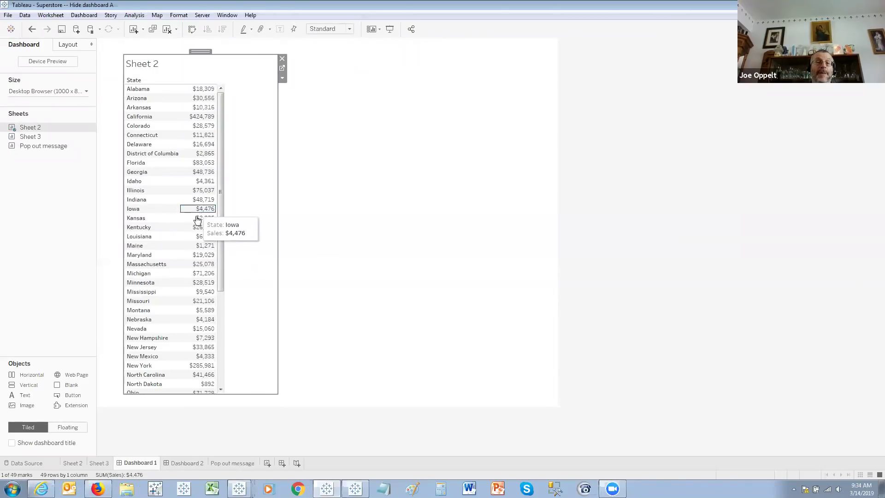
Step: Open Dashboard 2 with no state selected, follow its message back to the main dashboard twice, and select Kansas there
{"action": "left_click", "coordinate": [190, 463]}
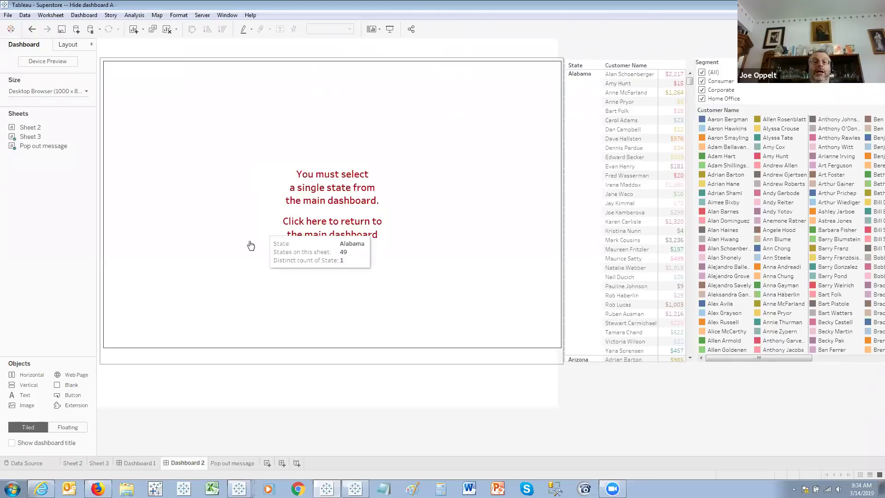
{"action": "left_click", "coordinate": [321, 229]}
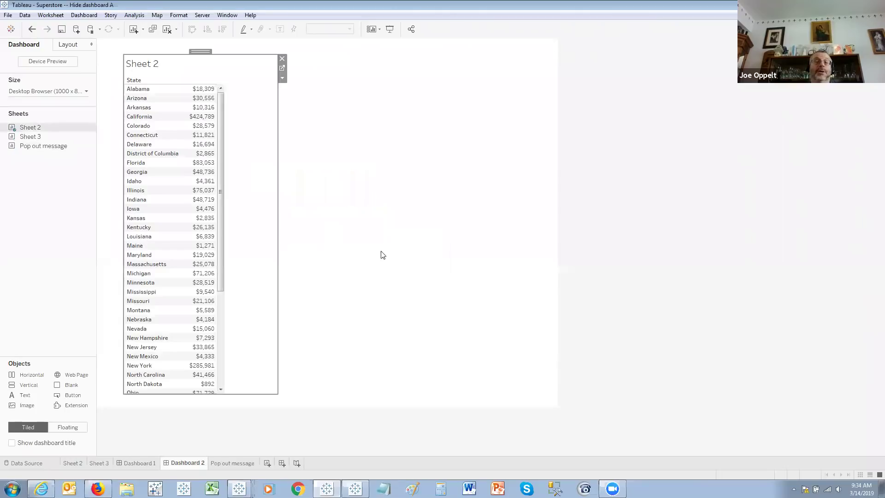
{"action": "left_click", "coordinate": [193, 463]}
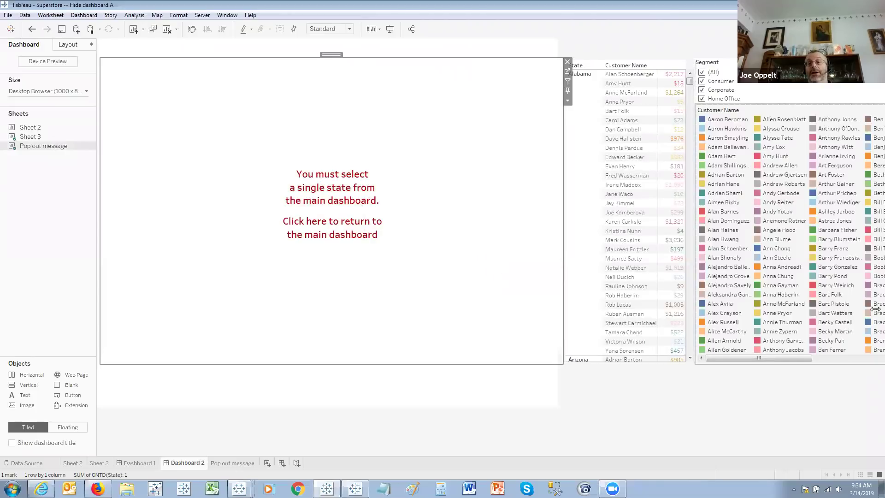
{"action": "left_click", "coordinate": [349, 197]}
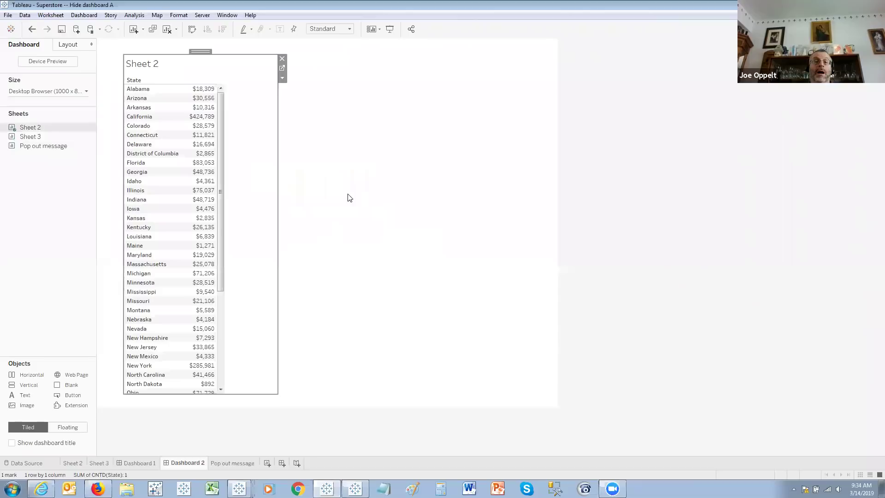
{"action": "left_click", "coordinate": [215, 218]}
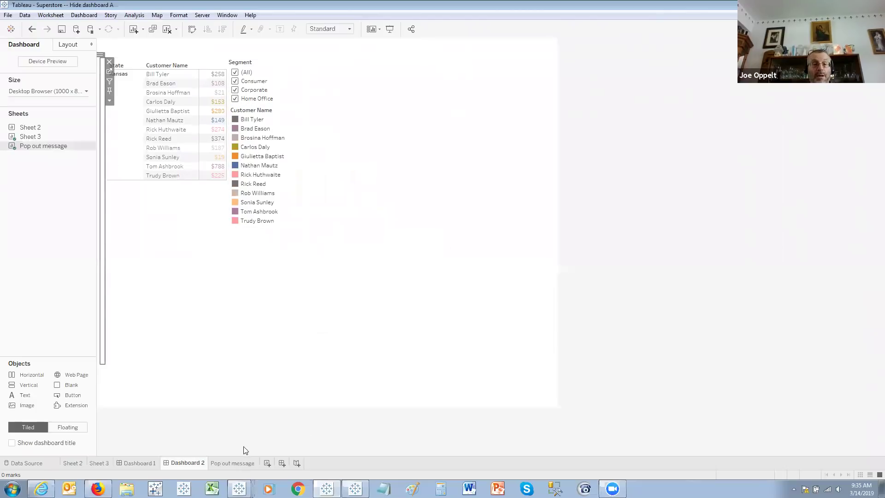
Step: Compare the Pop out message worksheet with Kansas selected on Dashboard 1 and with that selection cleared
{"action": "left_click", "coordinate": [236, 462]}
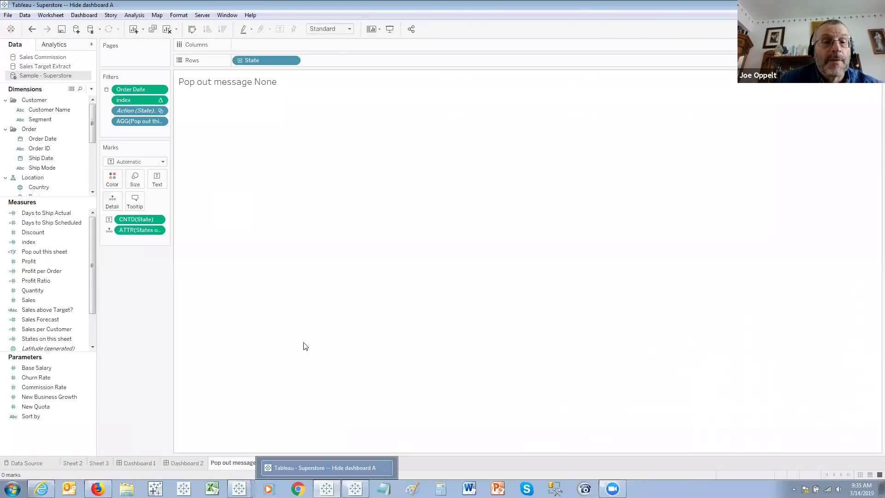
{"action": "left_click", "coordinate": [135, 462]}
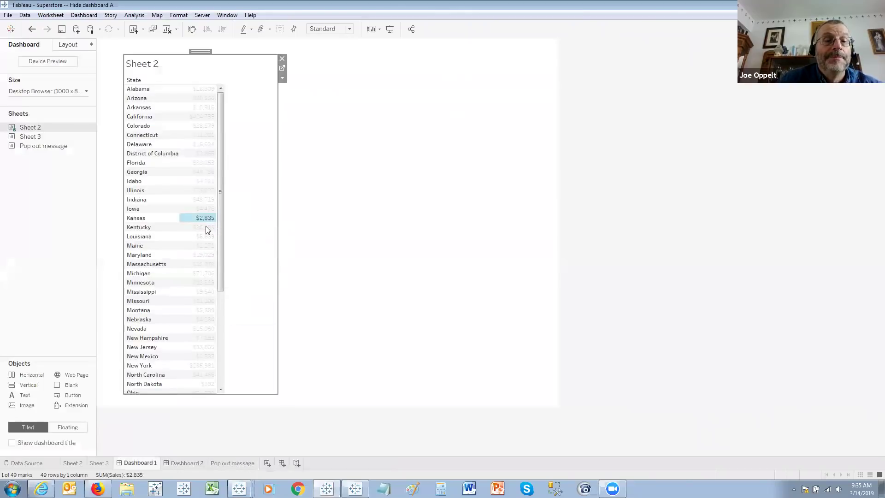
{"action": "left_click", "coordinate": [194, 463]}
{"action": "left_click", "coordinate": [234, 462]}
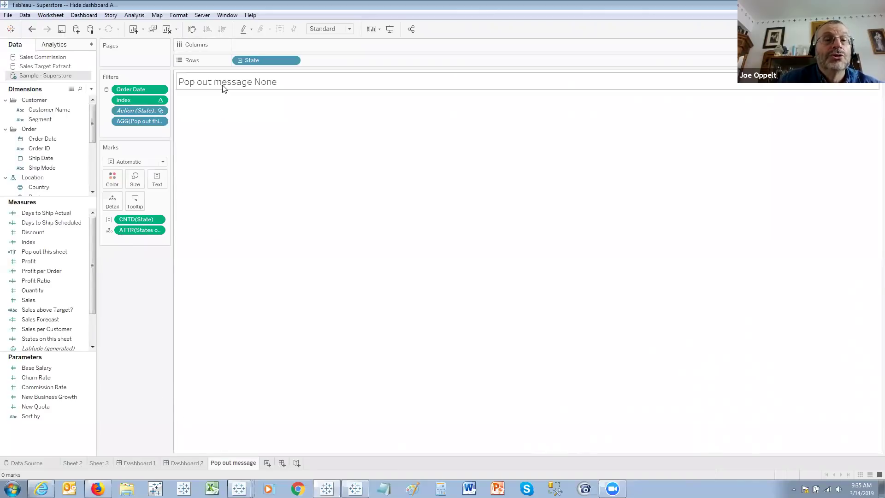
{"action": "left_click", "coordinate": [135, 461]}
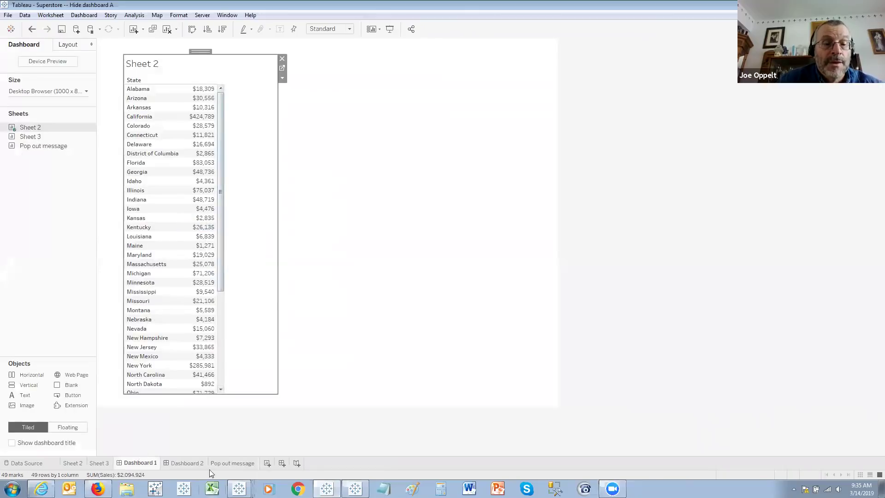
{"action": "left_click", "coordinate": [233, 463]}
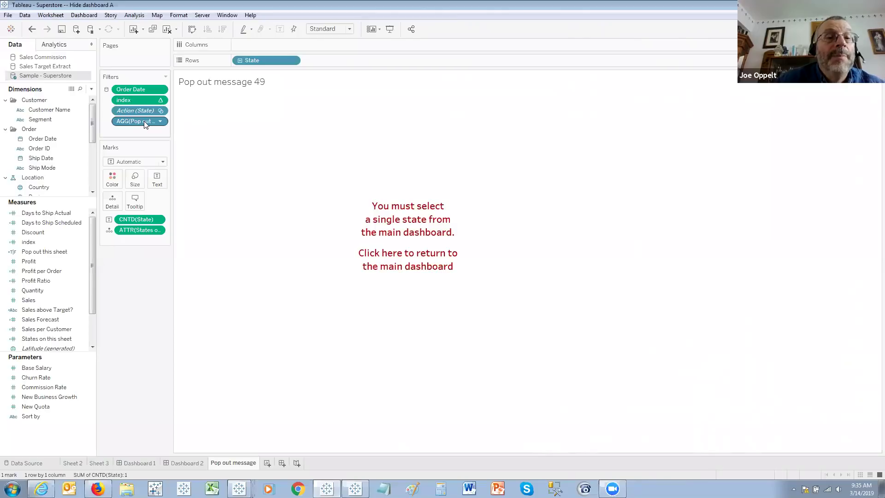
Step: Examine the formulas of the Pop out this sheet and States on this sheet calculated fields alongside the worksheet's state action filter
{"action": "right_click", "coordinate": [56, 251]}
{"action": "left_click", "coordinate": [101, 306]}
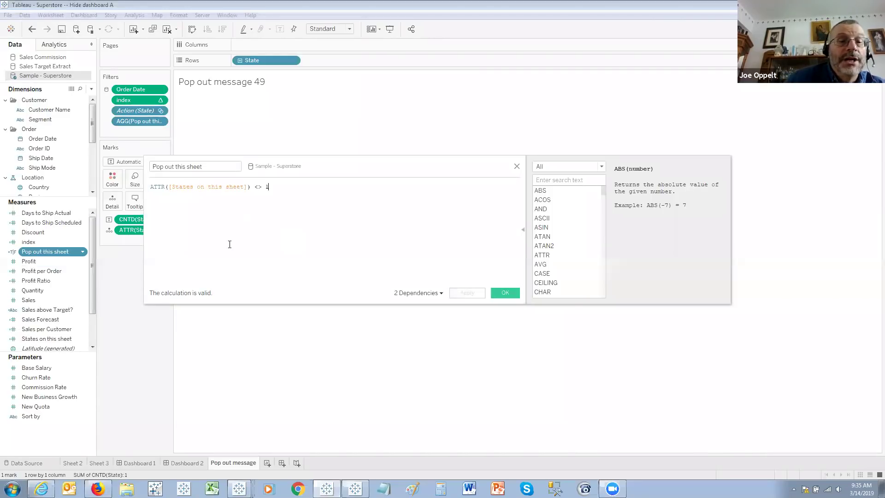
{"action": "right_click", "coordinate": [55, 339]}
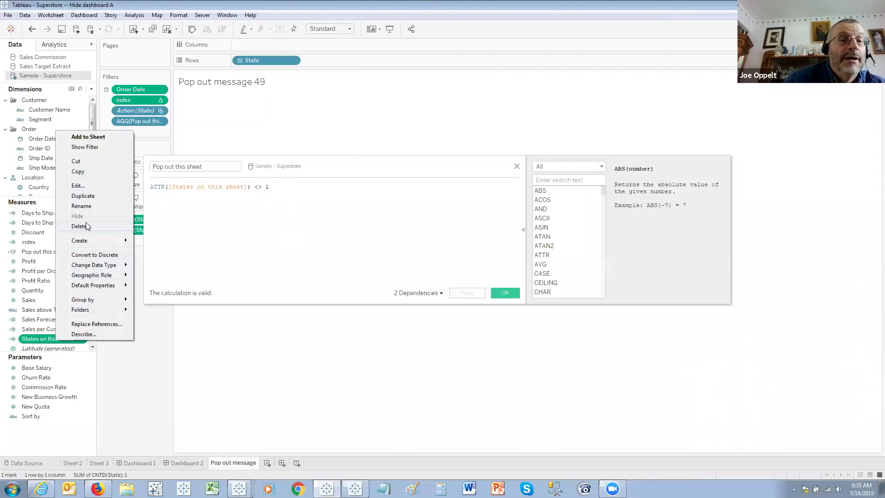
{"action": "left_click", "coordinate": [76, 186]}
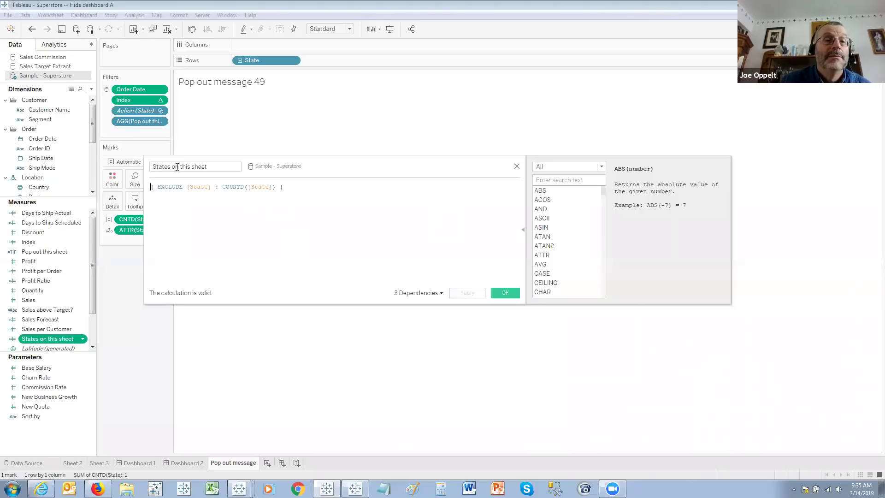
{"action": "left_click_drag", "start_coordinate": [347, 169], "coordinate": [499, 183]}
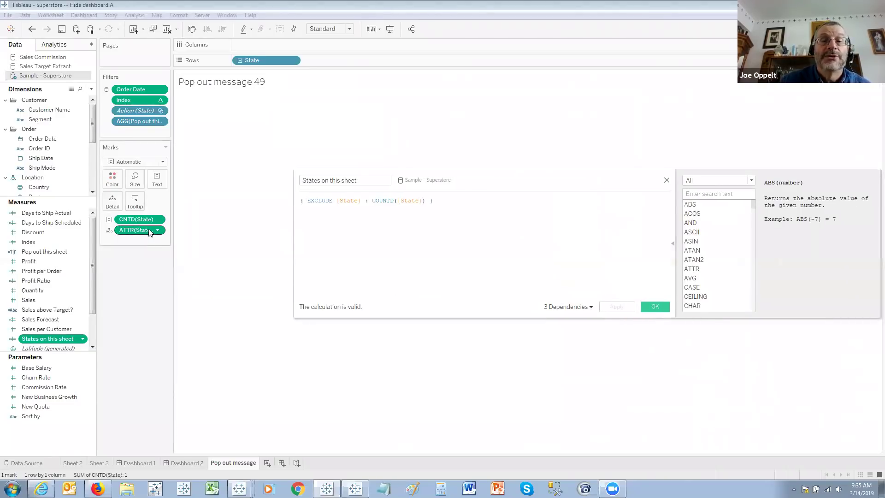
{"action": "mouse_move", "coordinate": [294, 98]}
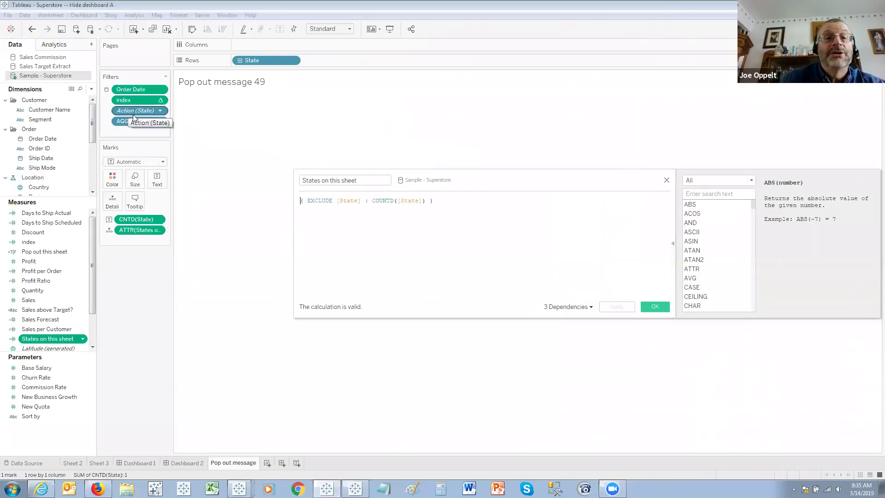
{"action": "mouse_move", "coordinate": [440, 126]}
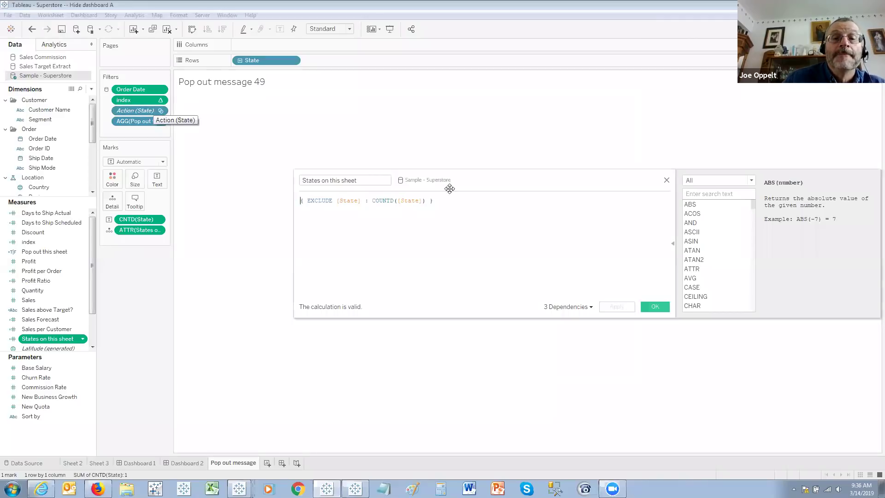
{"action": "left_click", "coordinate": [667, 180]}
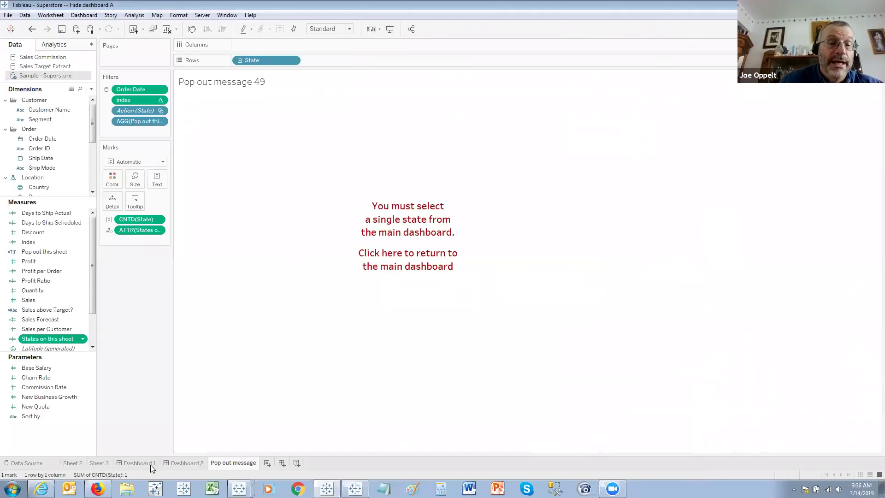
Step: Return to Dashboard 1 and deselect the Sheet 2 object
{"action": "left_click", "coordinate": [138, 462]}
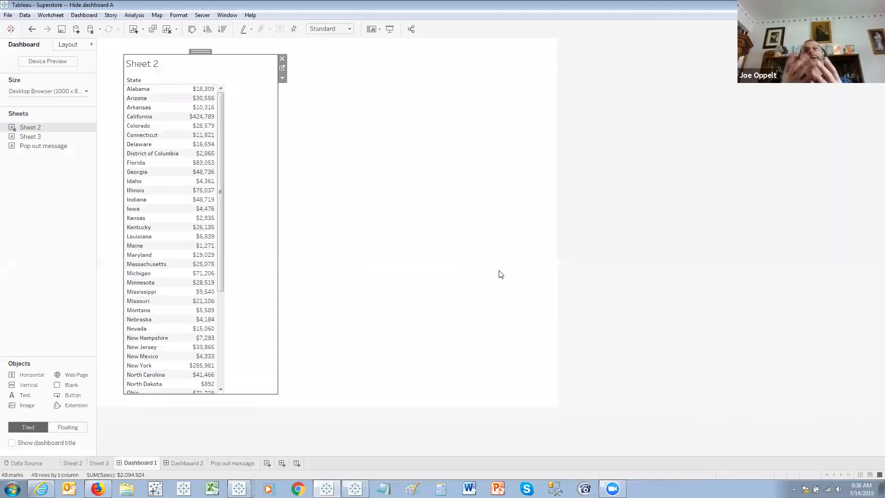
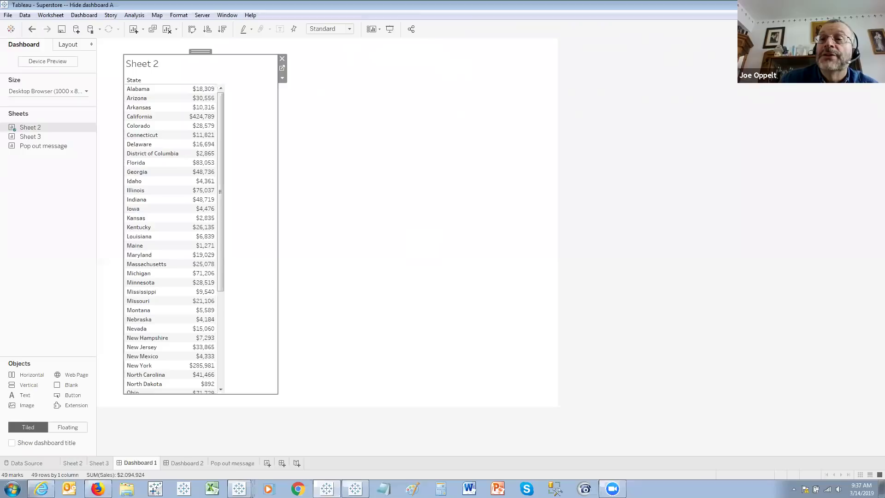
{"action": "left_click", "coordinate": [698, 95]}
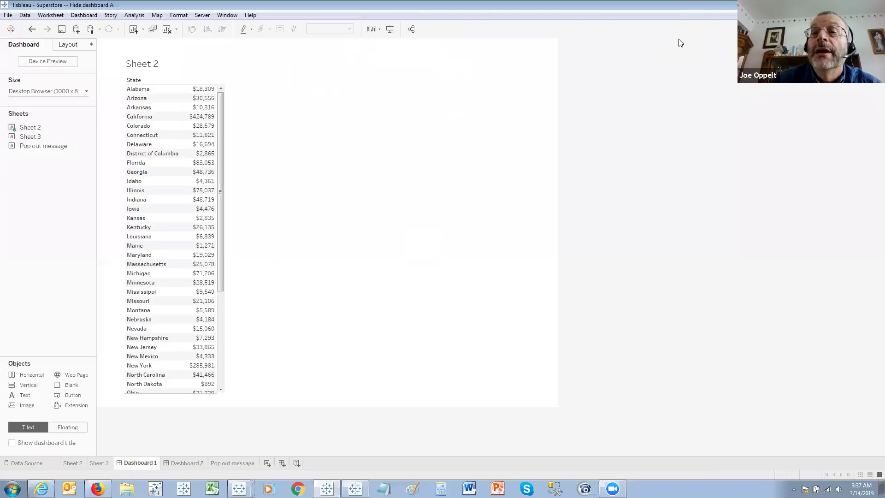
Step: Switch to the Pop and Swap 10.5 TDT workbook and bring up its Begin Step 4 Dashboard
{"action": "left_click", "coordinate": [238, 487]}
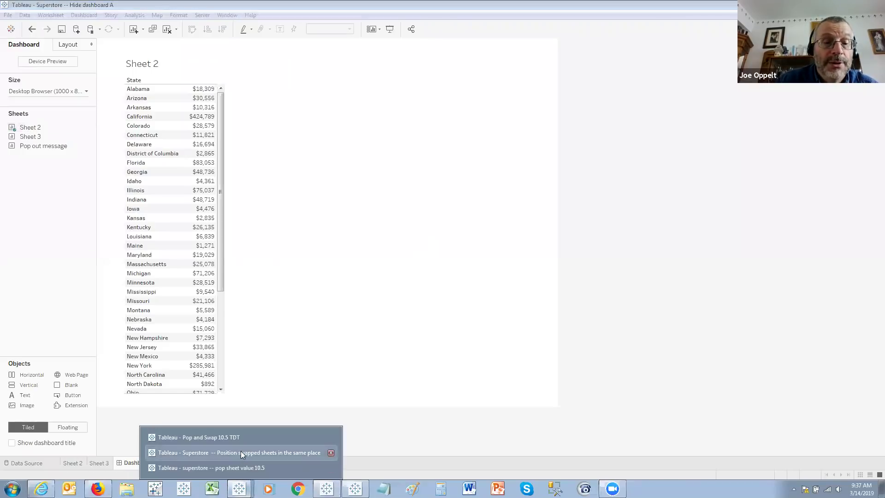
{"action": "left_click", "coordinate": [227, 437]}
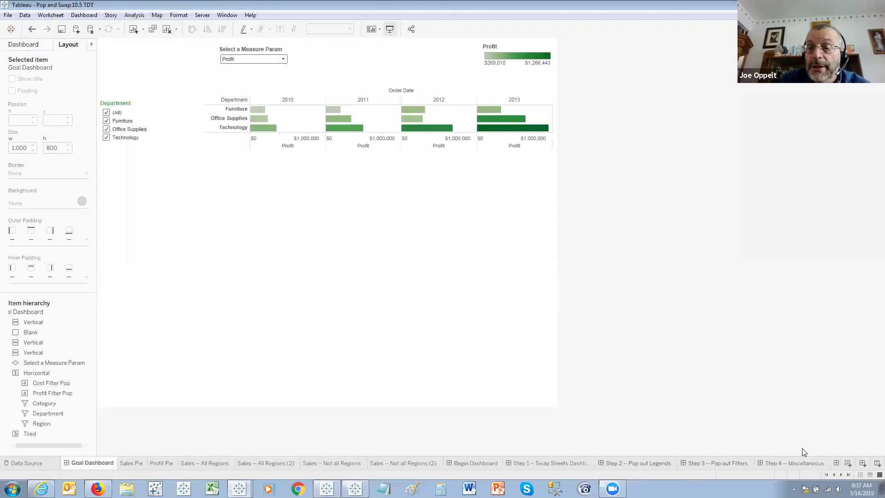
{"action": "left_click", "coordinate": [842, 475]}
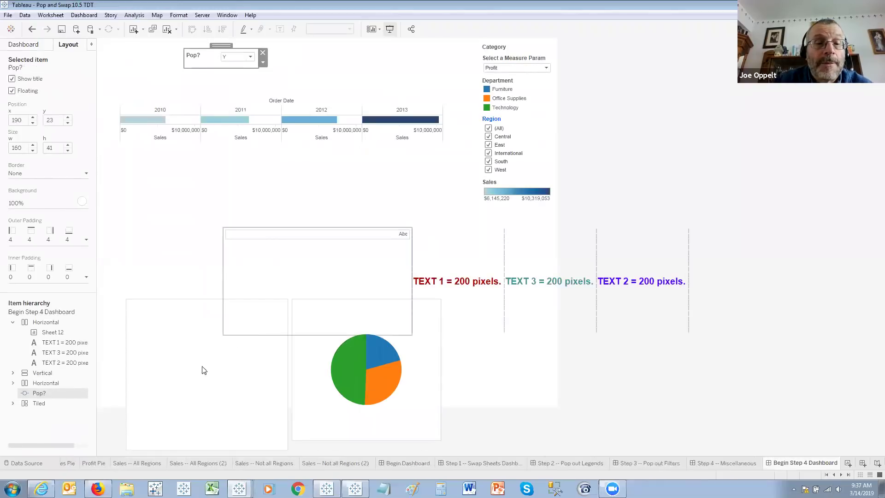
Step: Compare the Sales Pie and Profit Pie worksheets and return to Begin Step 4 Dashboard
{"action": "left_click", "coordinate": [203, 369]}
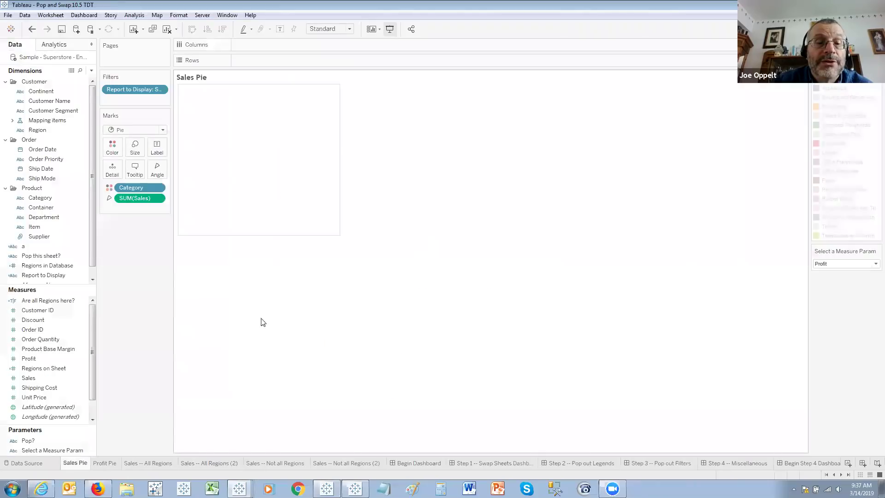
{"action": "left_click", "coordinate": [296, 312]}
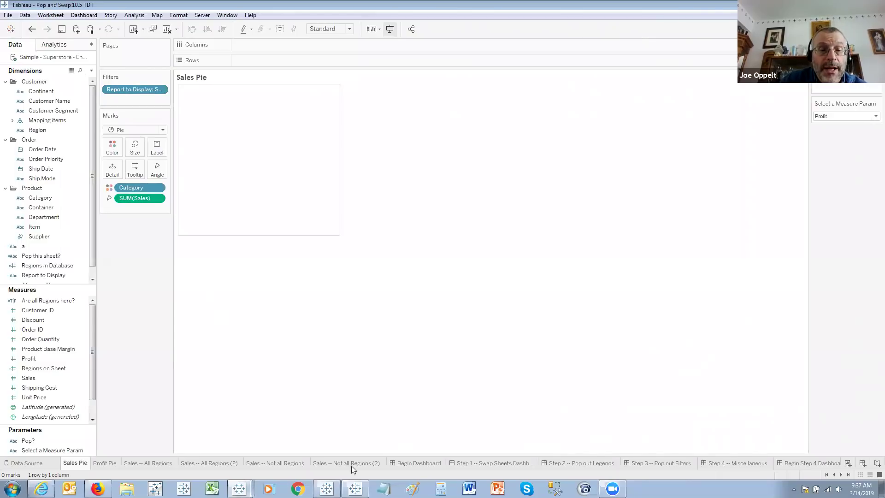
{"action": "left_click", "coordinate": [105, 463]}
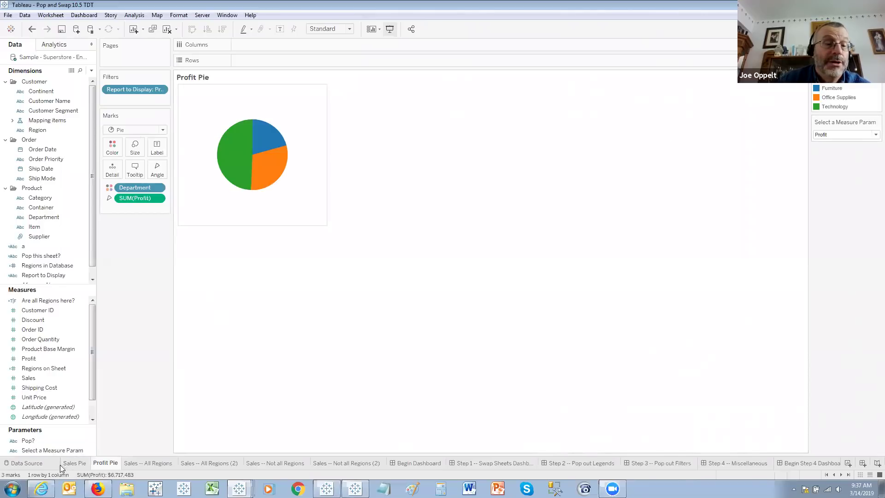
{"action": "left_click", "coordinate": [76, 463]}
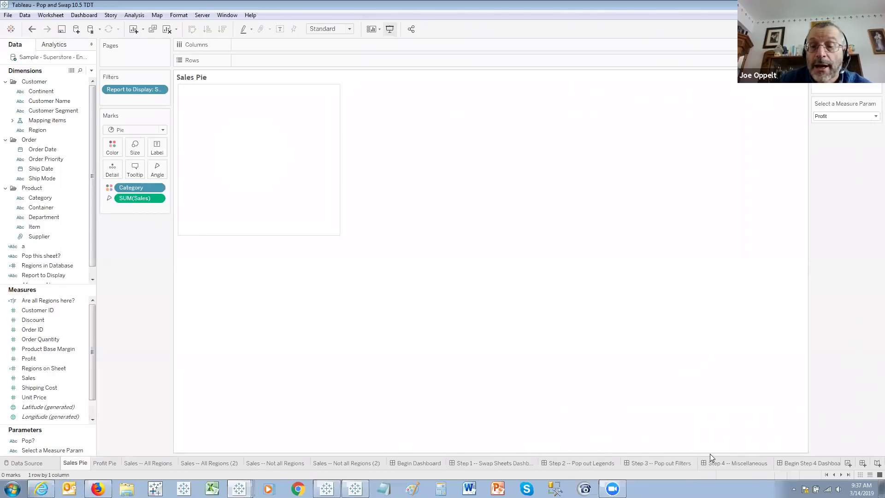
{"action": "left_click", "coordinate": [803, 462]}
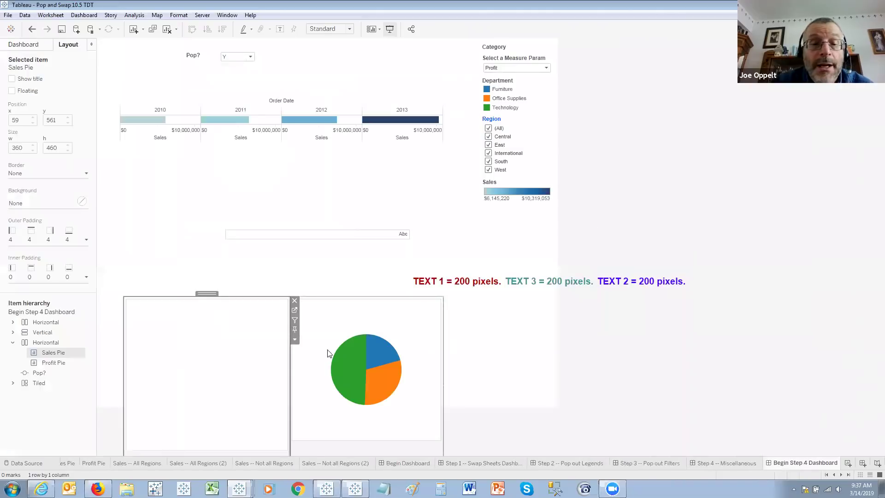
Step: Remove the Sales Pie and Profit Pie objects from Begin Step 4 Dashboard
{"action": "left_click", "coordinate": [294, 301]}
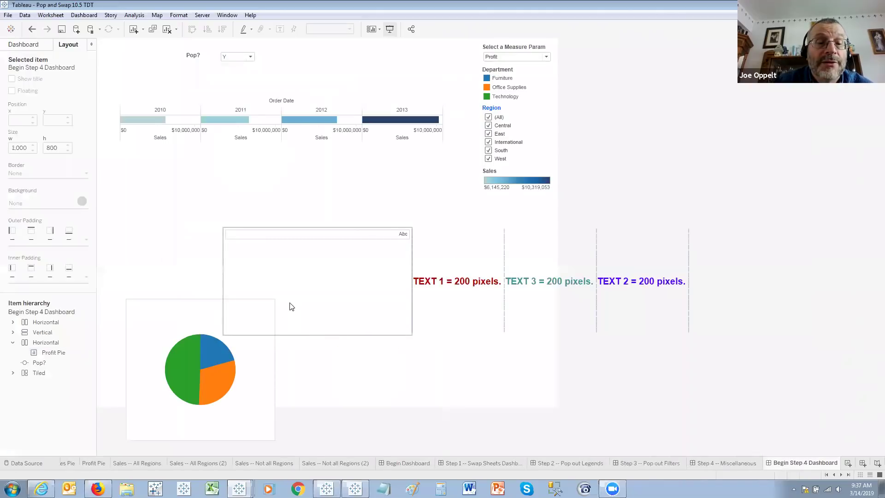
{"action": "left_click", "coordinate": [263, 316]}
{"action": "left_click", "coordinate": [257, 372]}
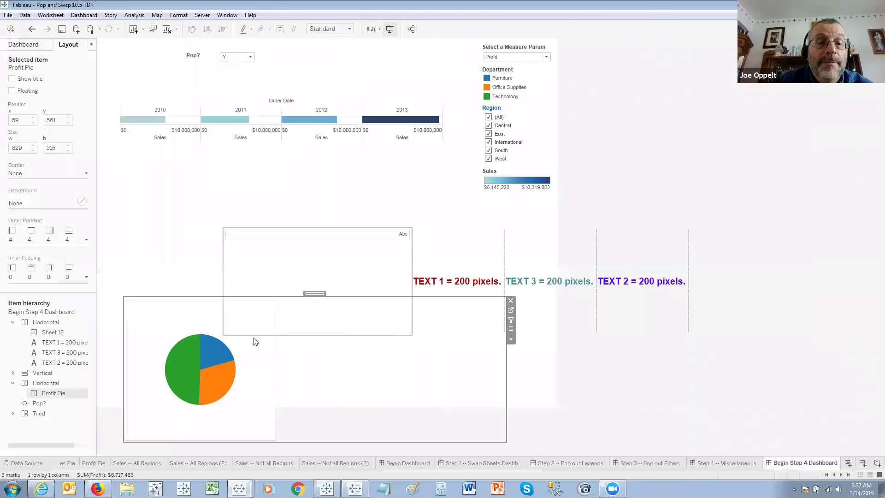
{"action": "left_click", "coordinate": [511, 301]}
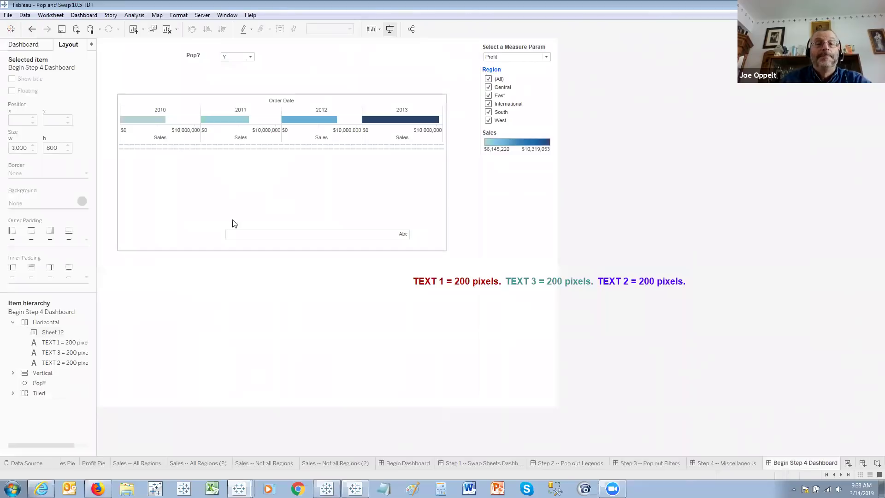
Step: Add a floating horizontal container below the sales bars and enlarge it to hold two charts side by side
{"action": "left_click", "coordinate": [22, 46]}
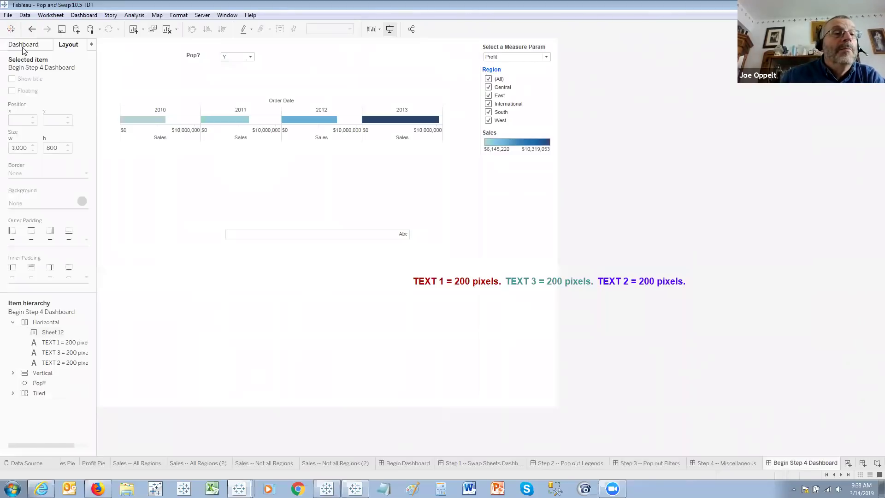
{"action": "mouse_move", "coordinate": [61, 188]}
{"action": "left_click_drag", "start_coordinate": [36, 388], "coordinate": [155, 193]}
{"action": "left_click_drag", "start_coordinate": [306, 266], "coordinate": [501, 253]}
{"action": "left_click_drag", "start_coordinate": [352, 316], "coordinate": [344, 396]}
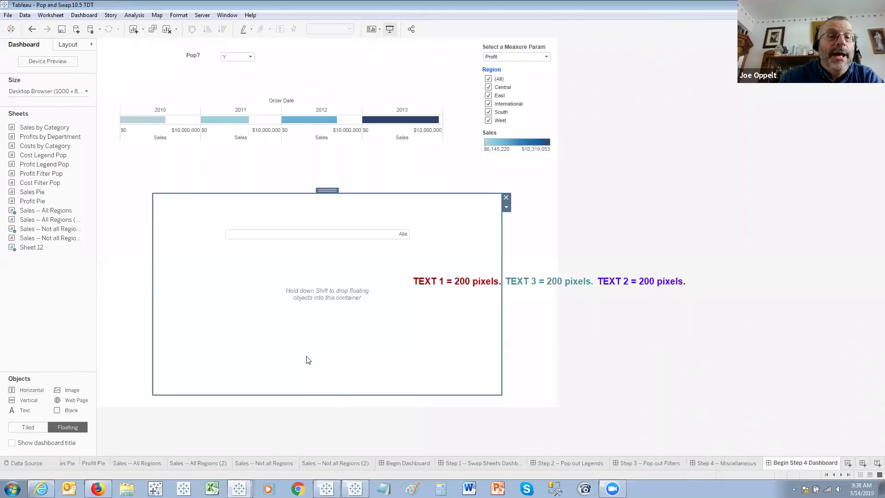
Step: Place the Sales Pie and Profit Pie sheets side by side inside the floating horizontal container
{"action": "left_click", "coordinate": [25, 192]}
{"action": "left_click_drag", "start_coordinate": [25, 194], "coordinate": [123, 226]}
{"action": "left_click_drag", "start_coordinate": [42, 202], "coordinate": [419, 270]}
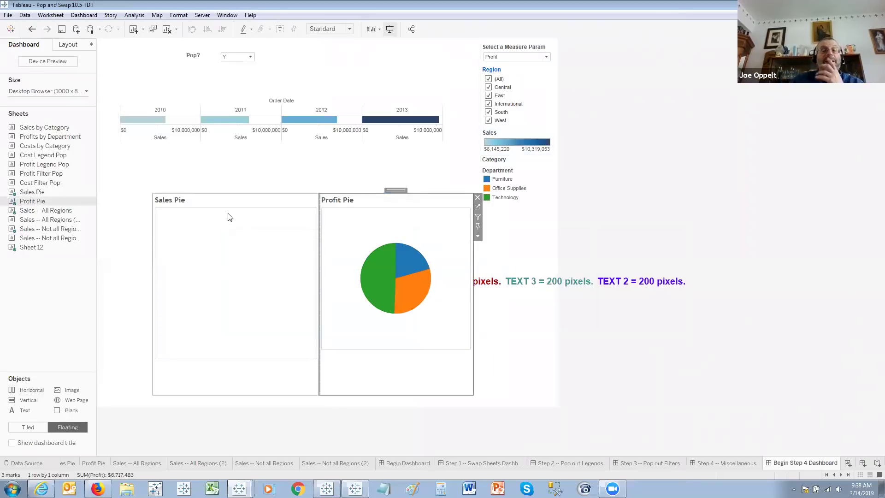
Step: Hide the titles of the Sales Pie and Profit Pie objects in the container
{"action": "right_click", "coordinate": [213, 203]}
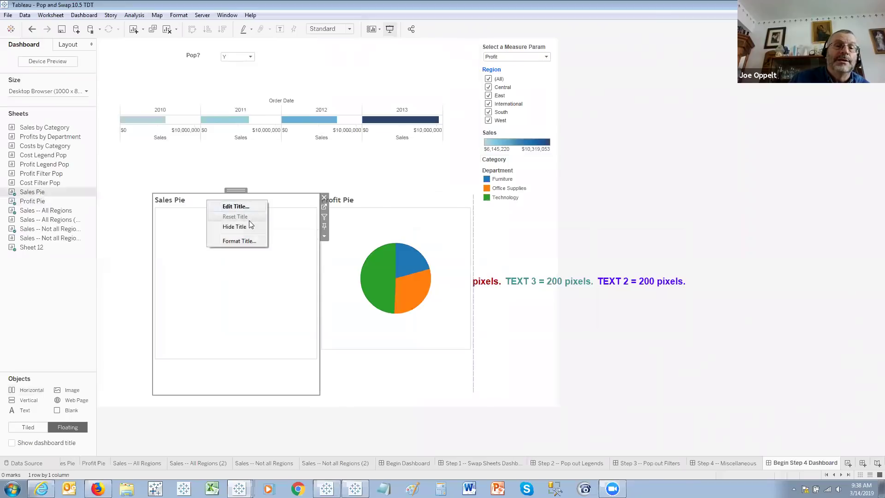
{"action": "left_click", "coordinate": [248, 228]}
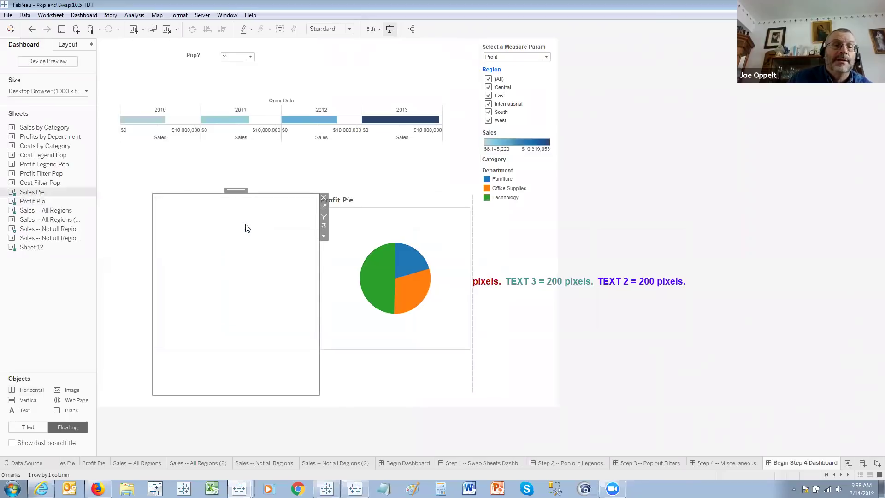
{"action": "left_click", "coordinate": [358, 203]}
{"action": "right_click", "coordinate": [358, 203]}
{"action": "left_click", "coordinate": [385, 227]}
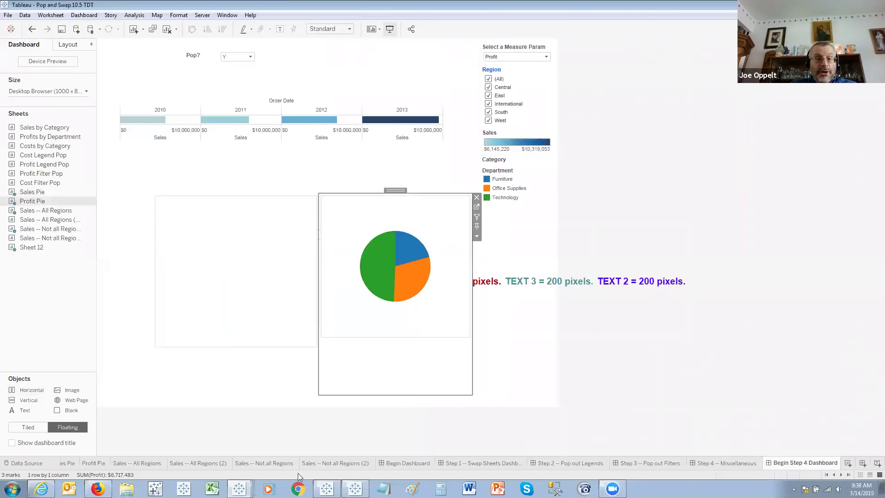
Step: Review the Sales Pie and Profit Pie worksheets and examine the formula of the calculated field a
{"action": "left_click", "coordinate": [71, 465]}
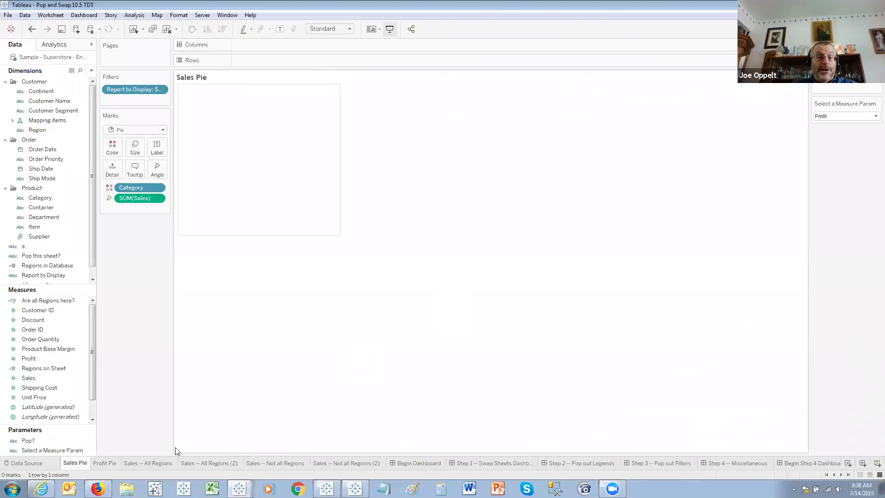
{"action": "left_click", "coordinate": [113, 464]}
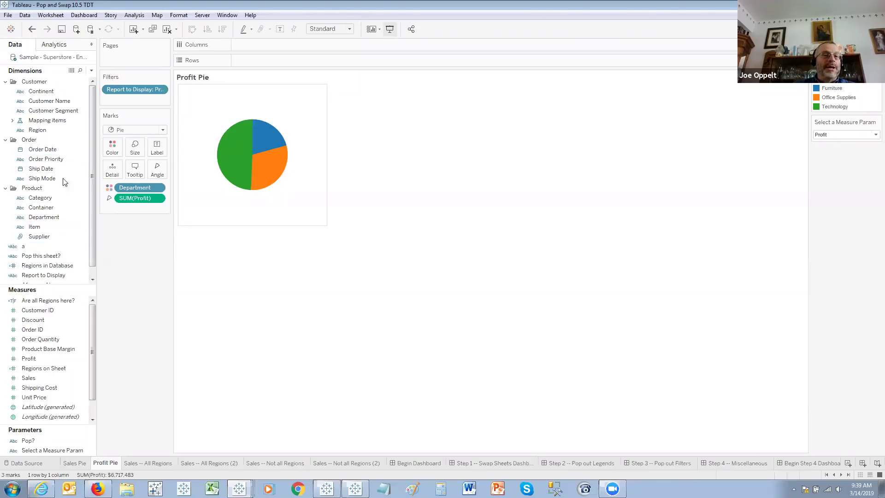
{"action": "right_click", "coordinate": [32, 248]}
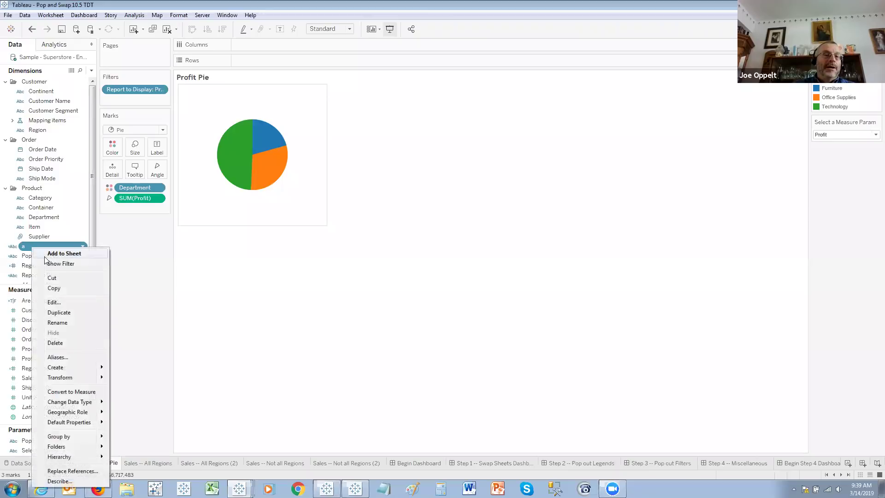
{"action": "left_click", "coordinate": [54, 301]}
{"action": "left_click_drag", "start_coordinate": [310, 290], "coordinate": [266, 289]}
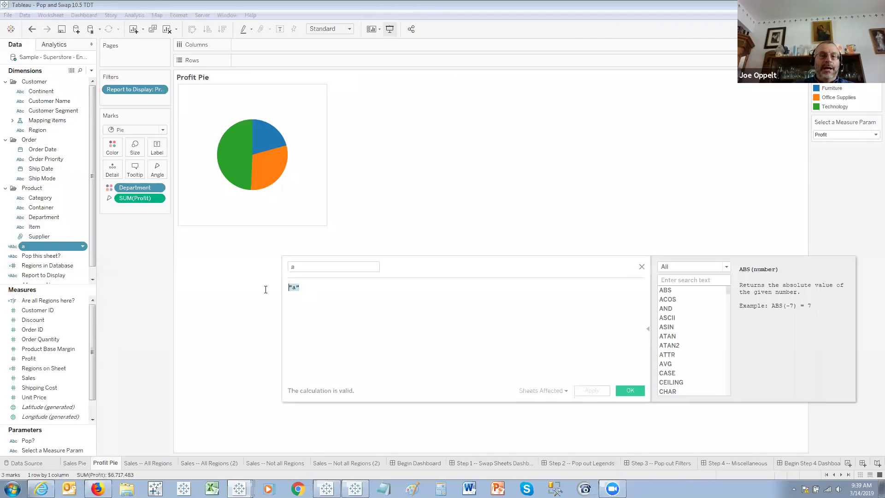
{"action": "left_click", "coordinate": [641, 267]}
Step: Add the calculated field a to Rows on the Profit Pie worksheet and hide its header
{"action": "left_click_drag", "start_coordinate": [41, 247], "coordinate": [299, 64]}
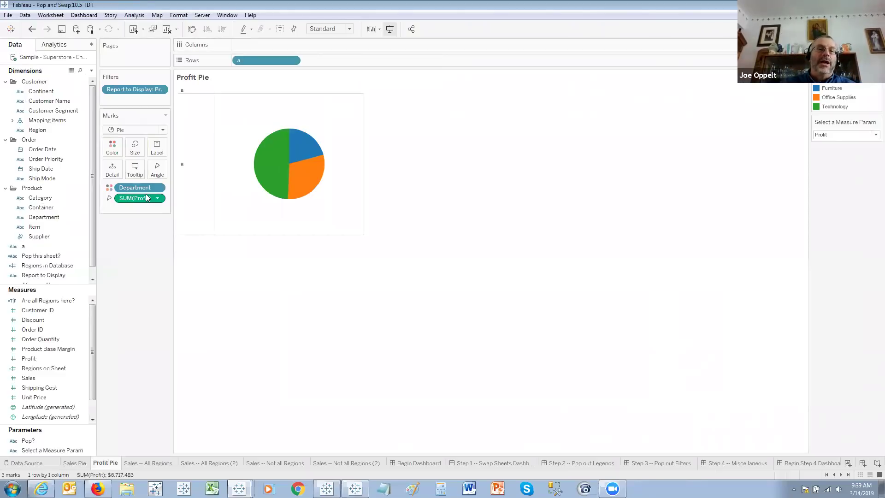
{"action": "right_click", "coordinate": [273, 59]}
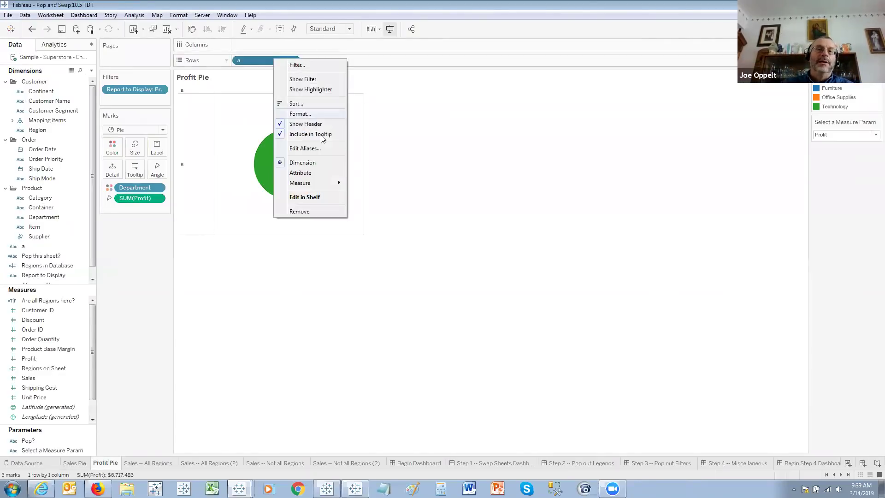
{"action": "left_click", "coordinate": [311, 124]}
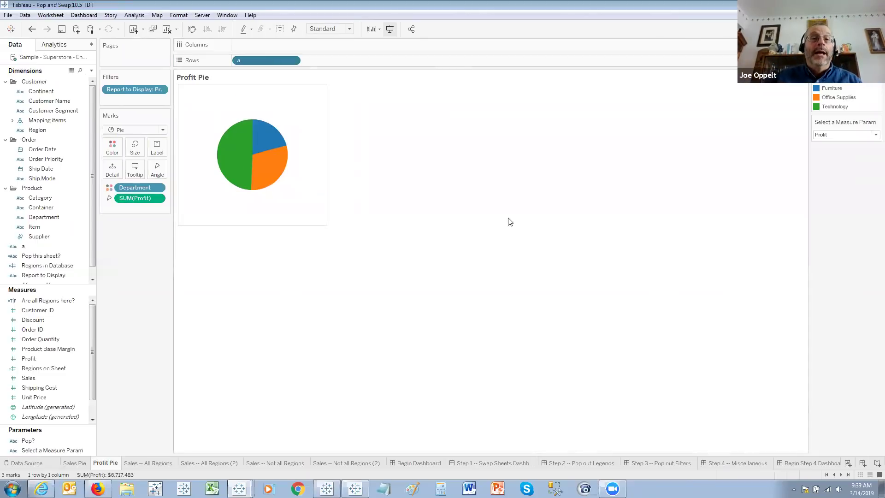
Step: Add the calculated field a to Rows on the Sales Pie worksheet and hide its header
{"action": "left_click", "coordinate": [75, 464]}
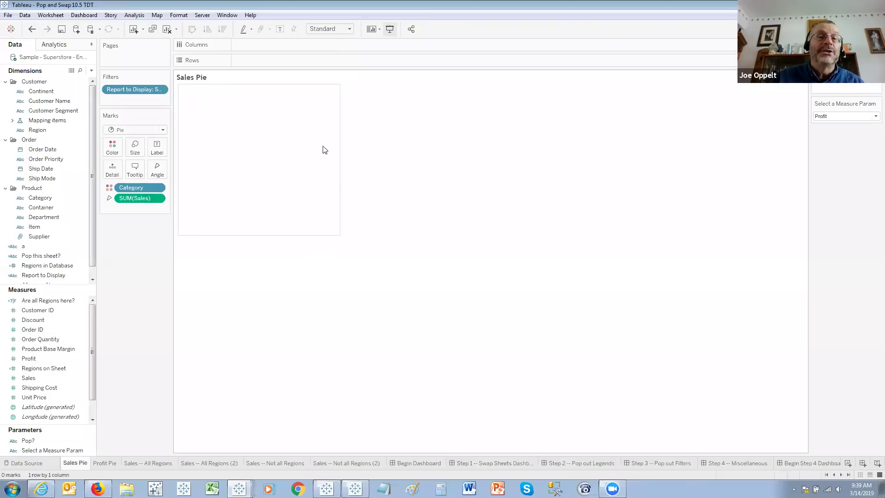
{"action": "left_click_drag", "start_coordinate": [51, 235], "coordinate": [262, 61]}
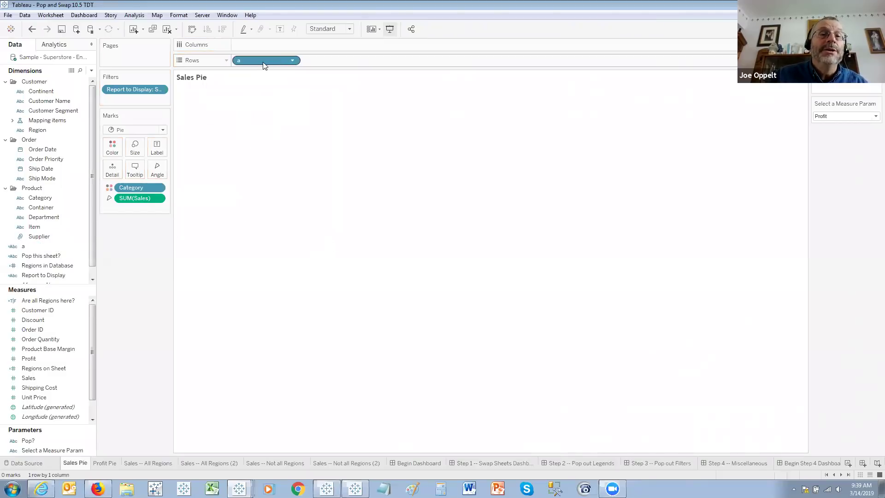
{"action": "right_click", "coordinate": [262, 63]}
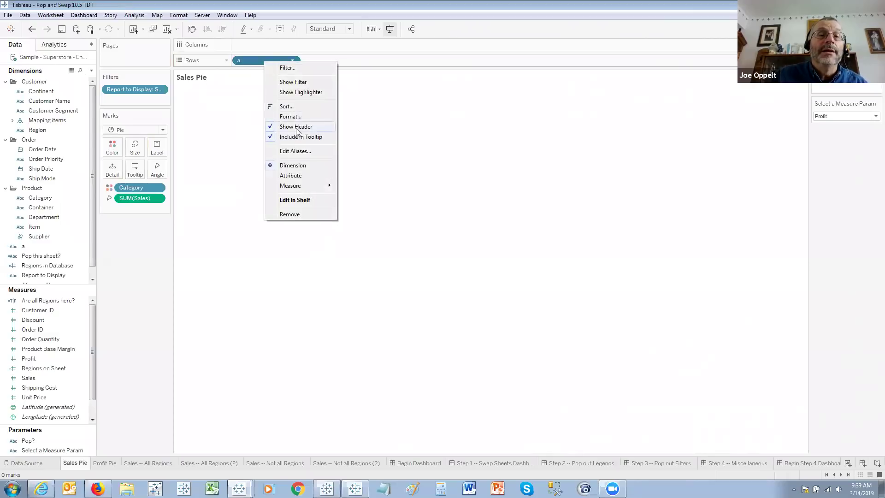
{"action": "left_click", "coordinate": [216, 116]}
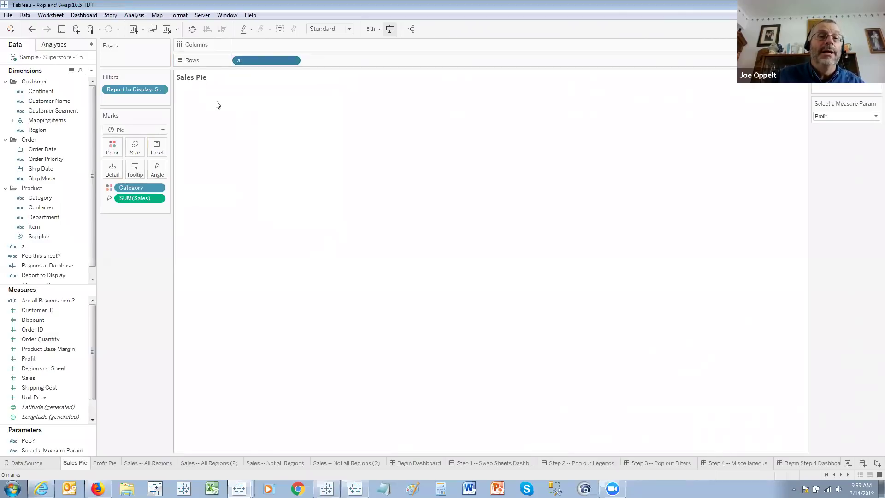
Step: Test the pie swap by setting Select a Measure Param to Sales and, back on Begin Step 4 Dashboard, to Profit
{"action": "left_click", "coordinate": [837, 116]}
{"action": "left_click", "coordinate": [825, 125]}
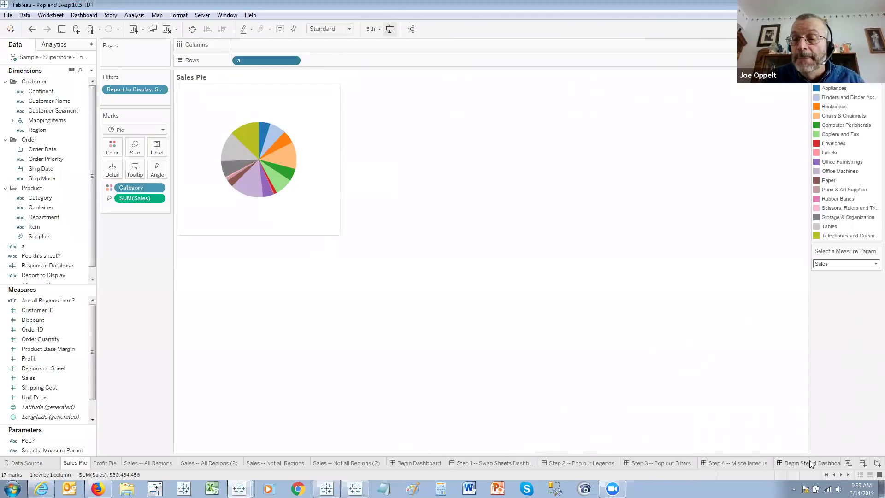
{"action": "left_click", "coordinate": [828, 465]}
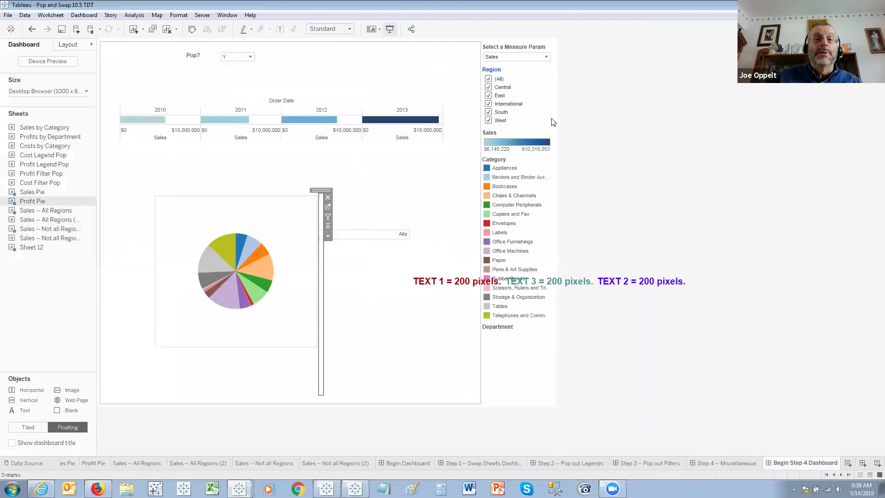
{"action": "left_click", "coordinate": [499, 54]}
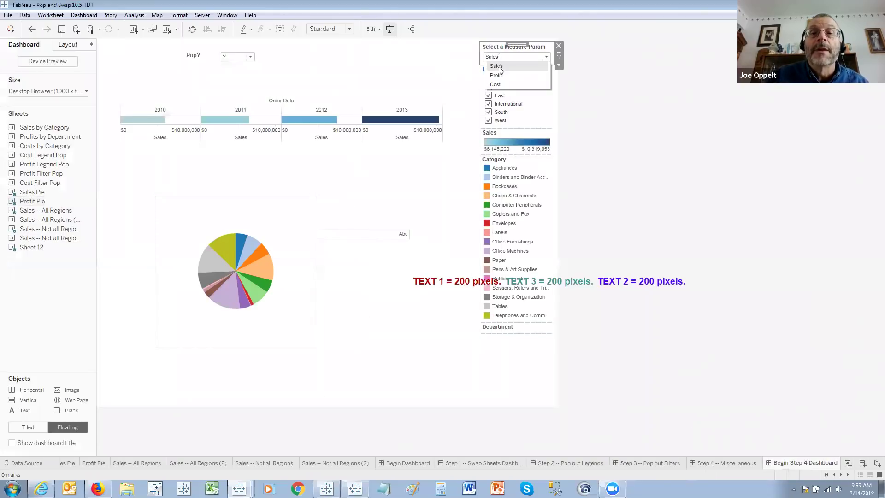
{"action": "left_click", "coordinate": [497, 76]}
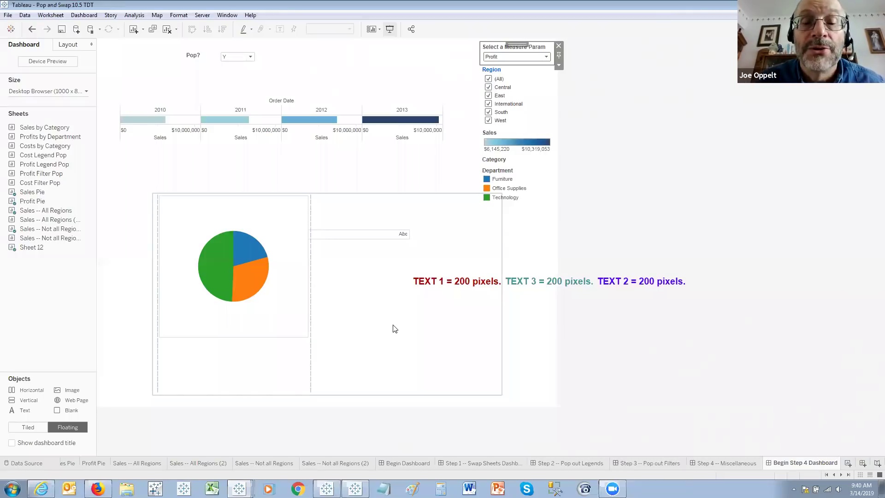
Step: Move the floating pie container down to the lower edge of Begin Step 4 Dashboard
{"action": "left_click", "coordinate": [414, 312]}
{"action": "left_click_drag", "start_coordinate": [325, 191], "coordinate": [365, 358]}
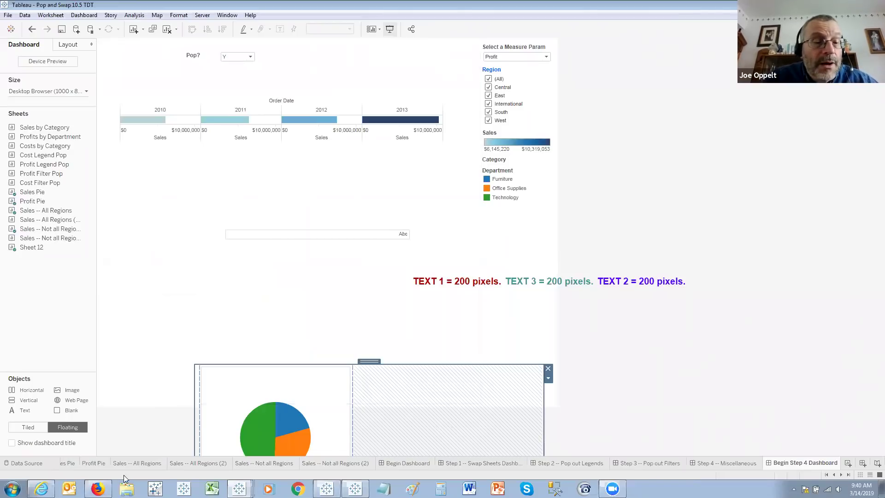
Step: Compare the Sales -- All Regions (2) and Sales -- Not all Regions (2) worksheets, switching Central and East off and on in the Region filter
{"action": "left_click", "coordinate": [134, 463]}
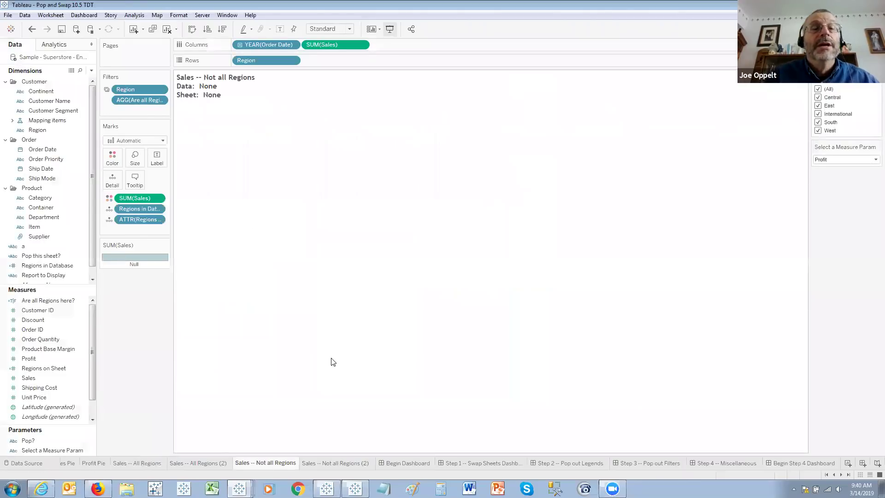
{"action": "left_click", "coordinate": [213, 464]}
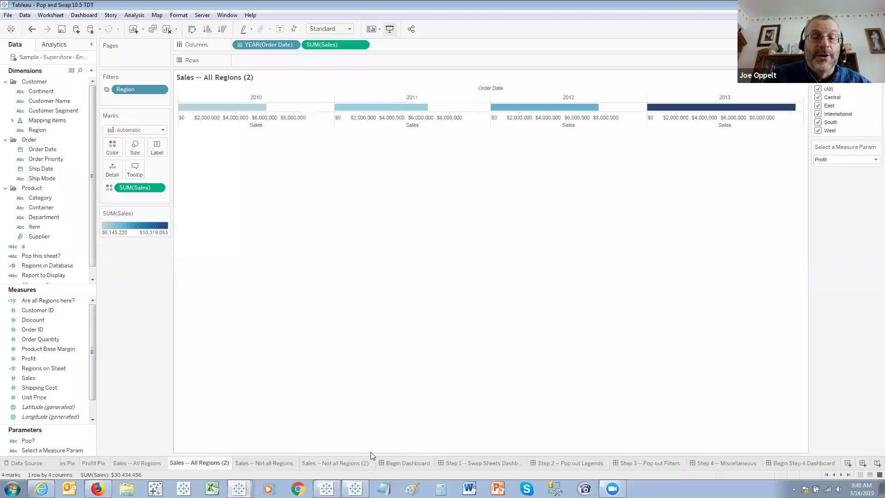
{"action": "left_click", "coordinate": [356, 464]}
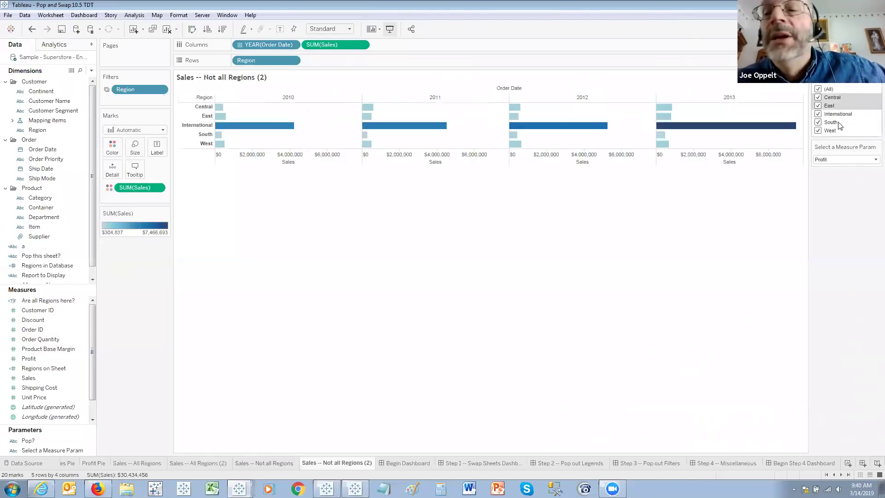
{"action": "left_click", "coordinate": [818, 98]}
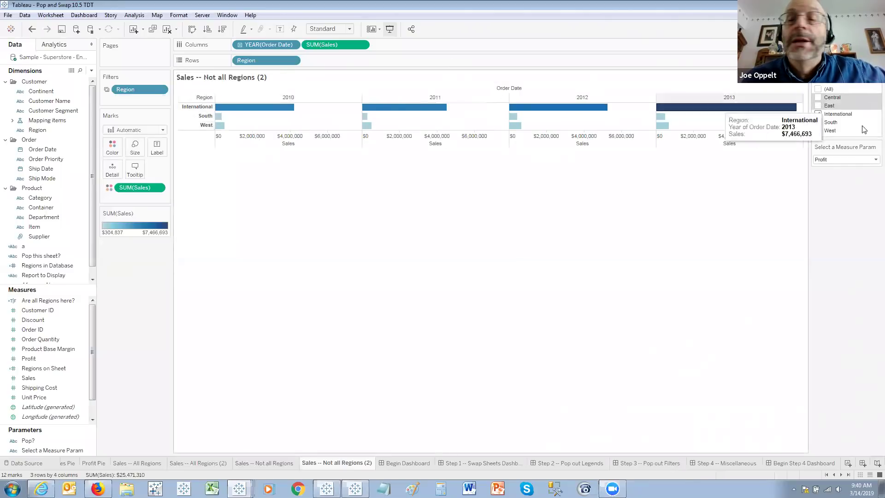
{"action": "left_click", "coordinate": [819, 98]}
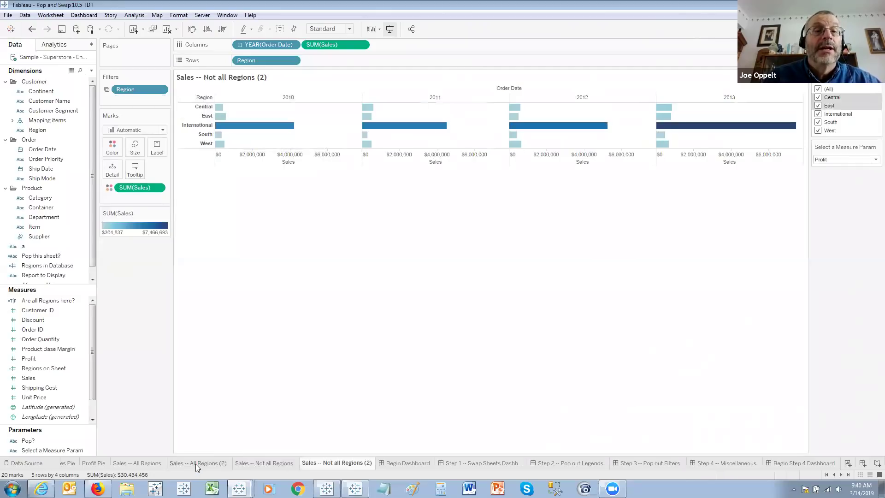
Step: On the Sales -- Not all Regions worksheet, exclude Central from the Region filter and review the Regions in Database formula
{"action": "left_click", "coordinate": [134, 463]}
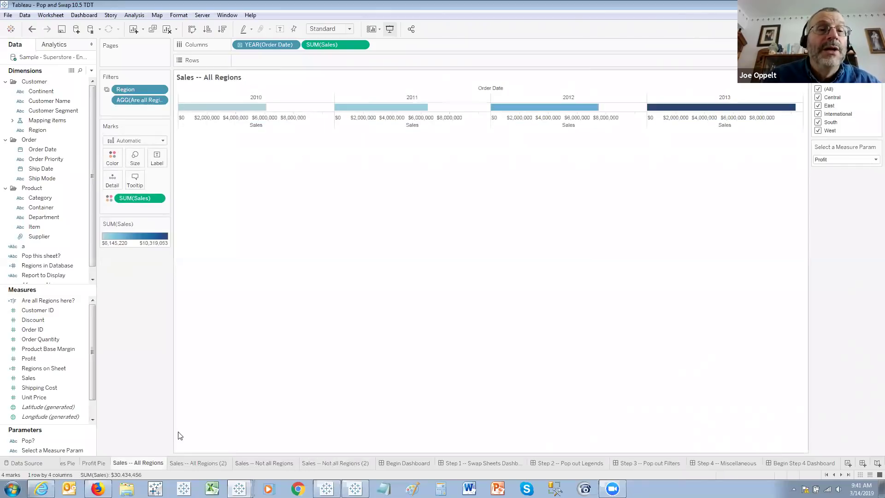
{"action": "left_click", "coordinate": [275, 463]}
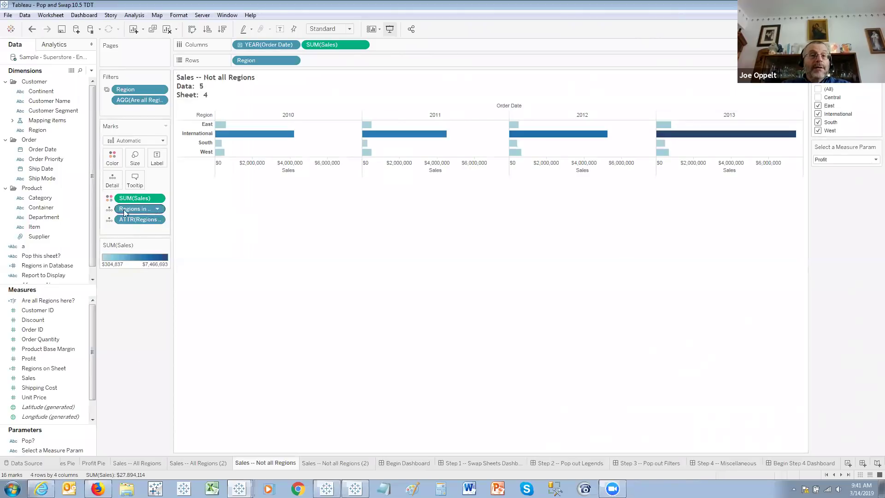
{"action": "right_click", "coordinate": [57, 266]}
{"action": "left_click", "coordinate": [98, 82]}
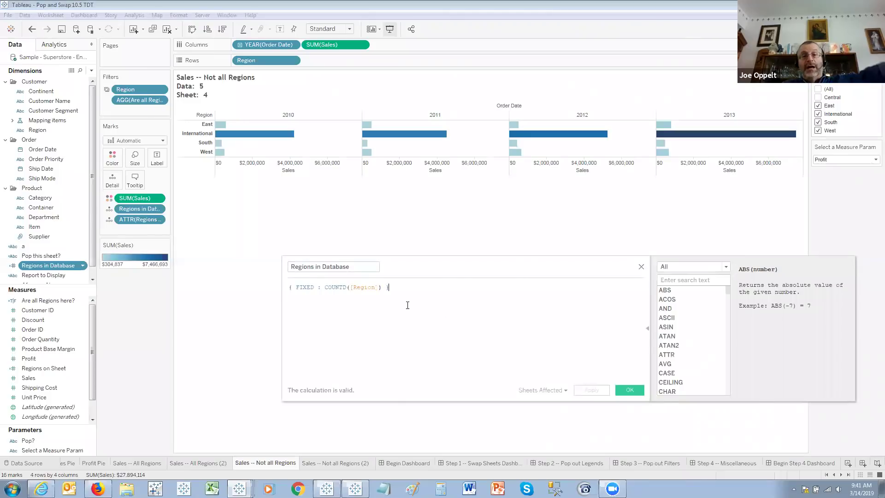
{"action": "left_click", "coordinate": [641, 266]}
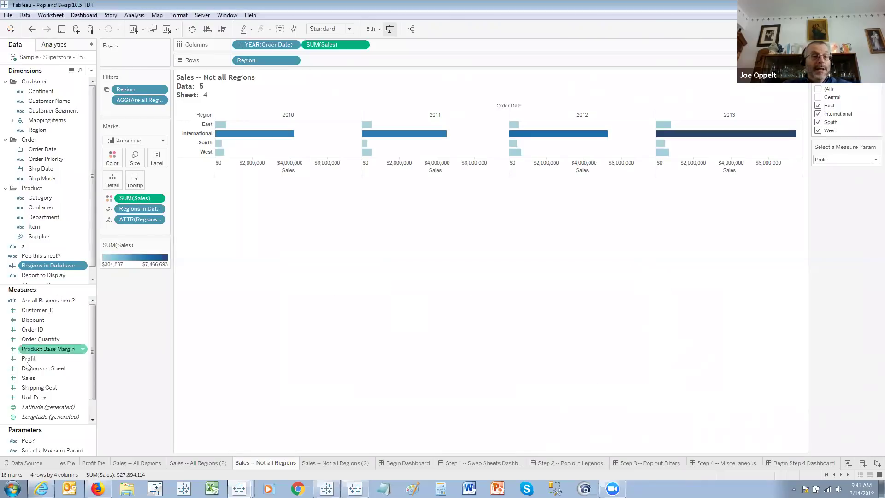
Step: Review the formula of the Regions on Sheet calculated field without changing it
{"action": "right_click", "coordinate": [50, 367]}
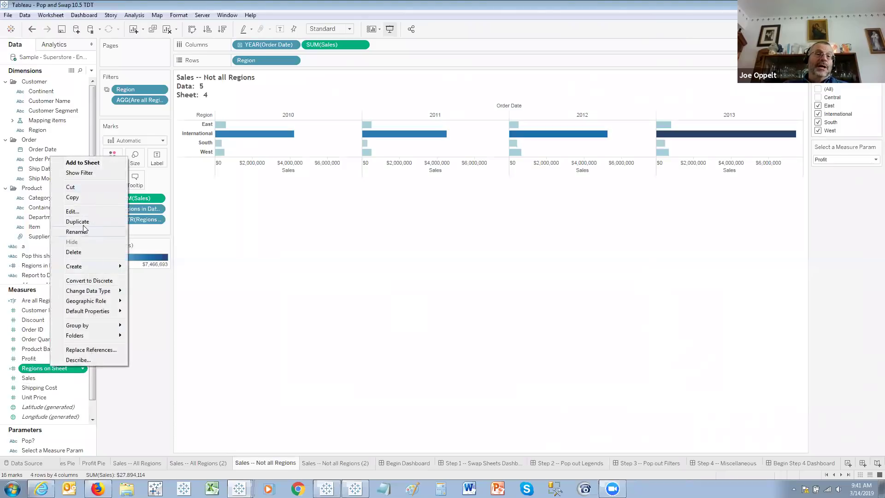
{"action": "left_click", "coordinate": [72, 211]}
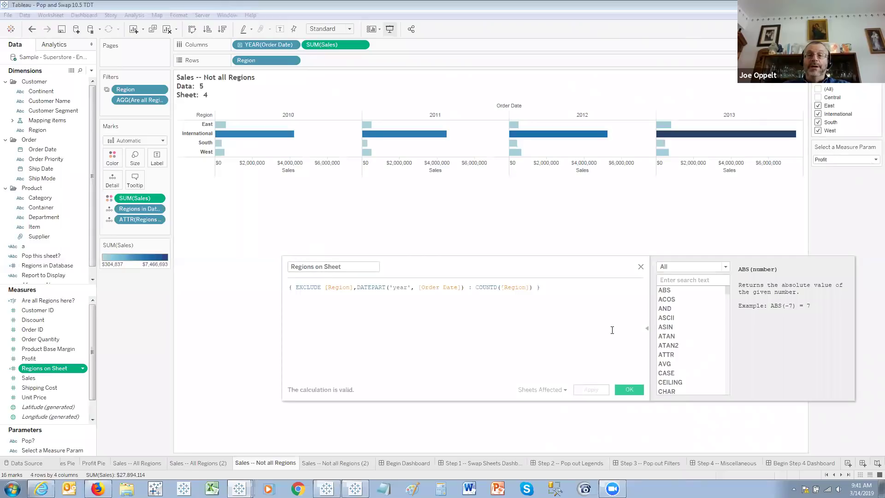
{"action": "left_click", "coordinate": [641, 267]}
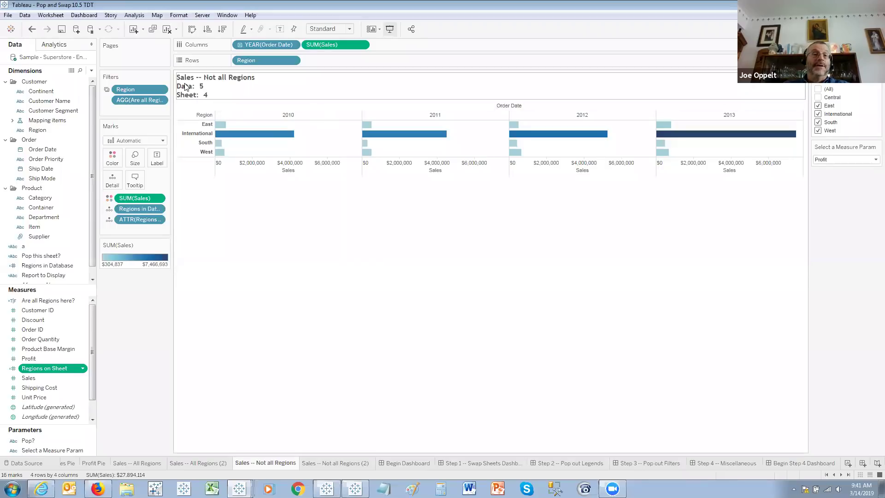
Step: Test the region counts in the sheet title by excluding South and West, and restore all regions in the filter
{"action": "left_click", "coordinate": [817, 123]}
{"action": "left_click", "coordinate": [818, 130]}
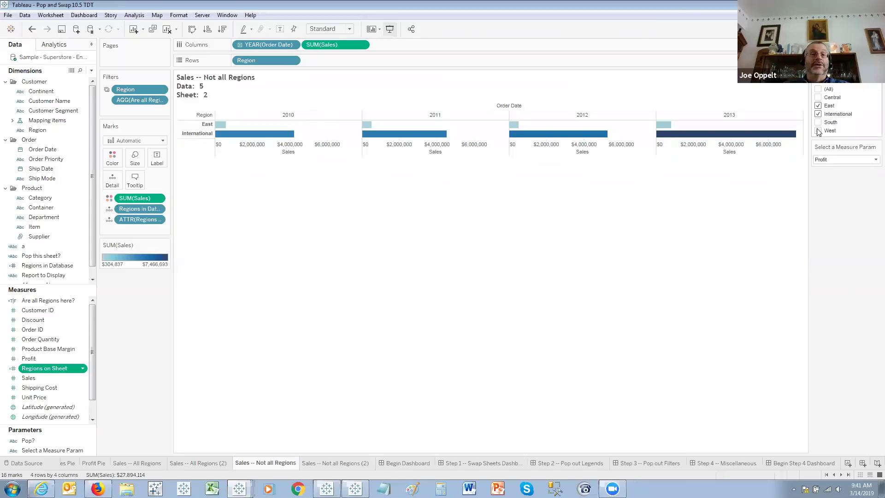
{"action": "left_click", "coordinate": [818, 90]}
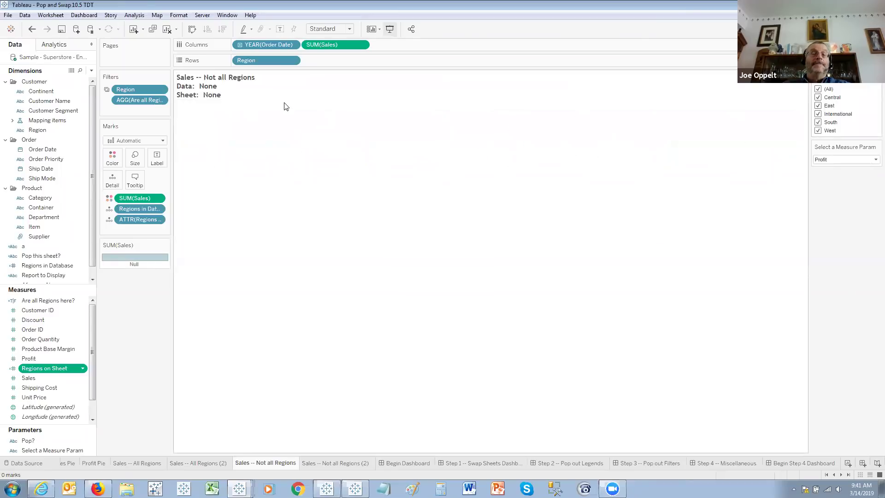
Step: Review the Are all Regions here? formula and its filter settings on the Sales -- Not all Regions worksheet
{"action": "right_click", "coordinate": [57, 303]}
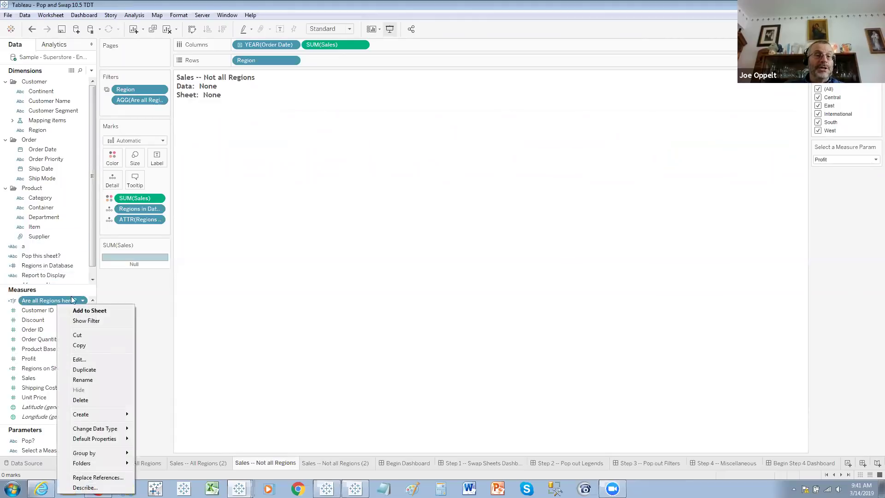
{"action": "left_click", "coordinate": [100, 359]}
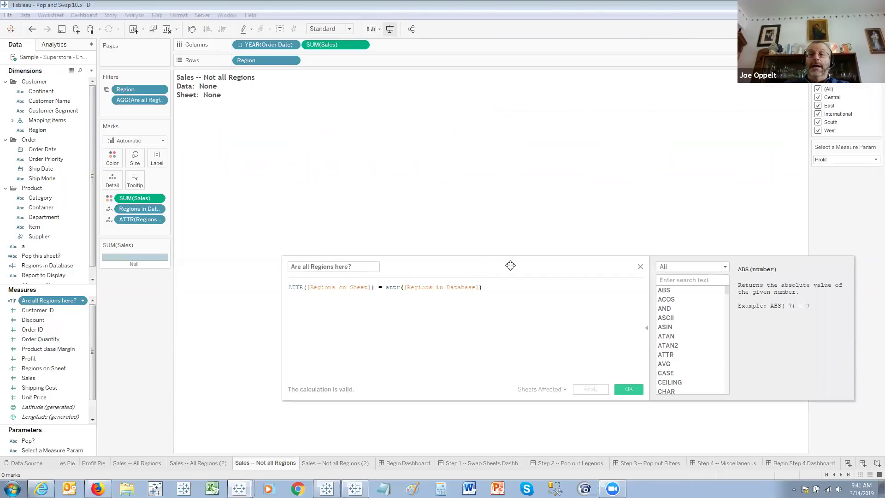
{"action": "left_click", "coordinate": [640, 267]}
{"action": "double_click", "coordinate": [127, 99]}
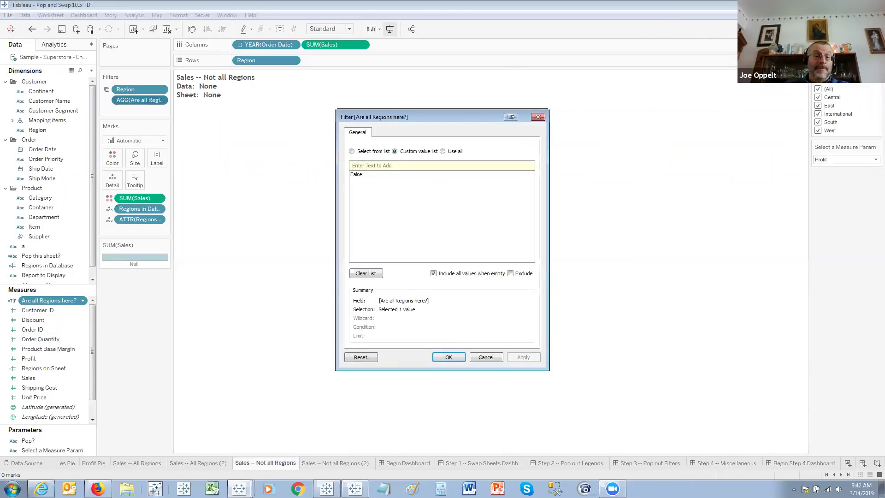
{"action": "left_click", "coordinate": [491, 359]}
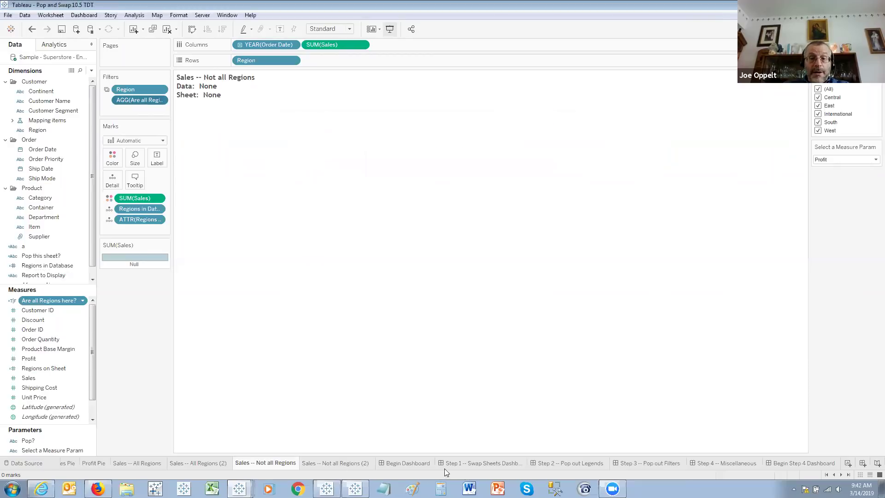
Step: Show the filter control for Are all Regions here? on the Sales -- All Regions worksheet
{"action": "left_click", "coordinate": [135, 462]}
{"action": "right_click", "coordinate": [138, 101]}
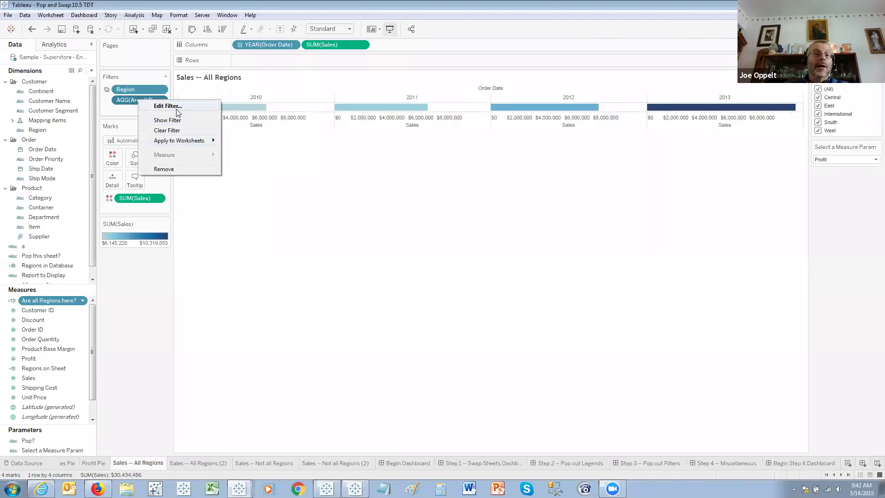
{"action": "left_click", "coordinate": [176, 120]}
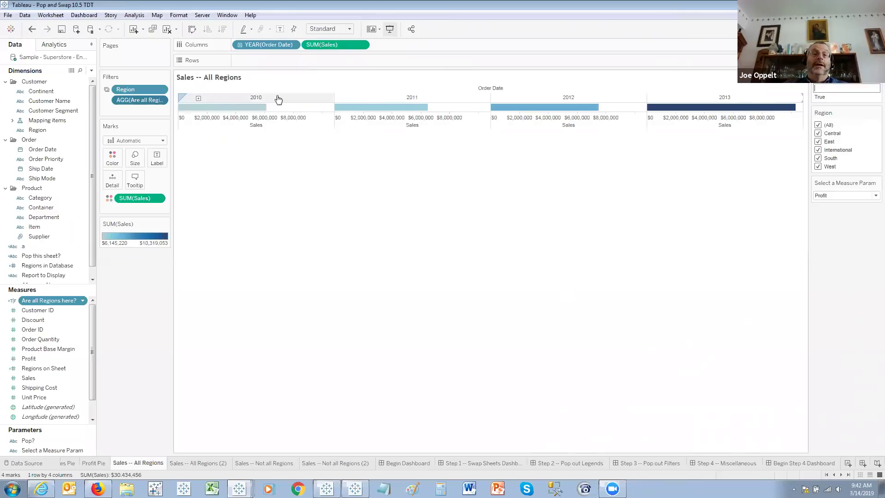
Step: Test the region sheet swap on Begin Step 4 Dashboard by excluding East from the Region filter and including it again
{"action": "left_click", "coordinate": [805, 463]}
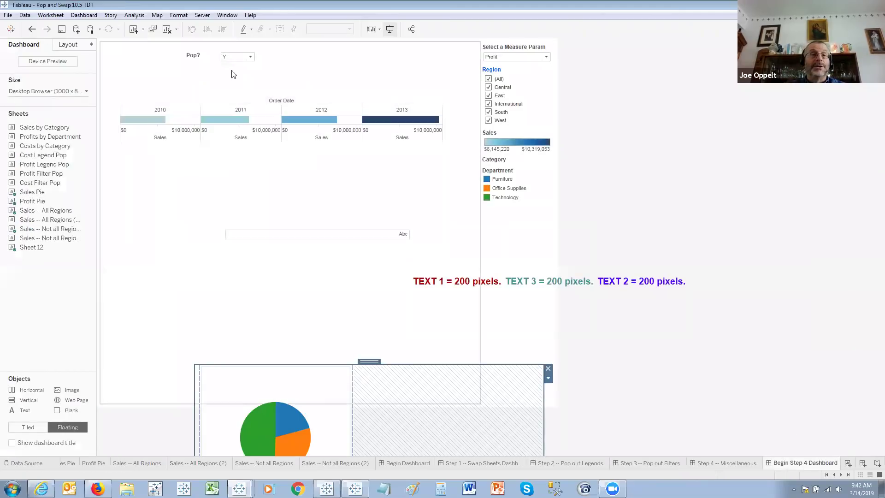
{"action": "left_click", "coordinate": [505, 65]}
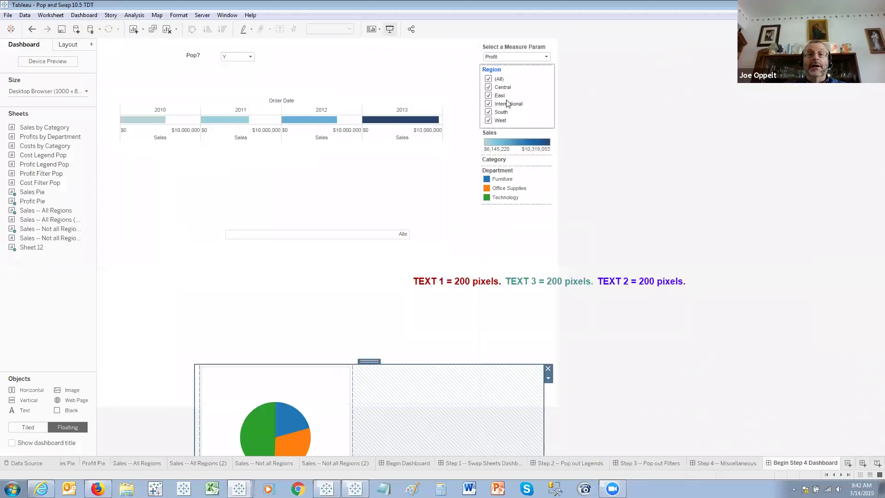
{"action": "left_click", "coordinate": [488, 96]}
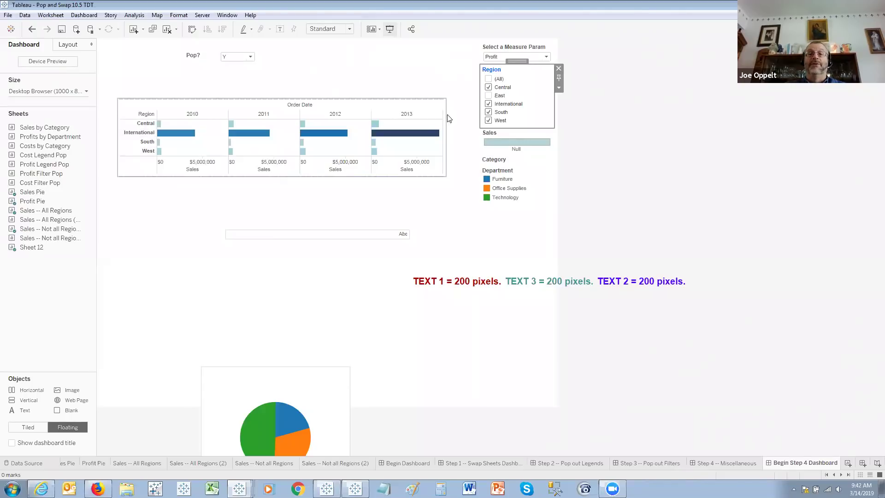
{"action": "left_click", "coordinate": [490, 96]}
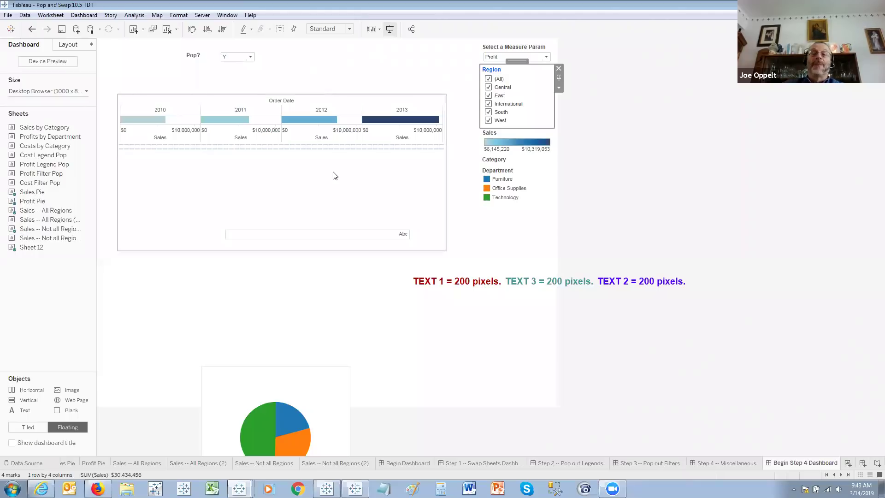
{"action": "left_click", "coordinate": [297, 277]}
{"action": "left_click", "coordinate": [476, 330]}
{"action": "left_click", "coordinate": [270, 100]}
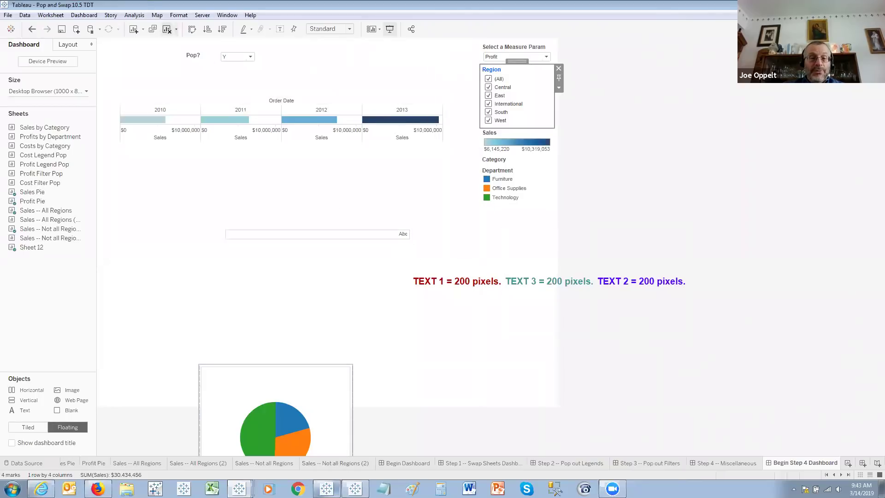
Step: Switch to the superstore -- pop sheet value 10.5 workbook and test Dashboard 2's pop-out texts using the orange segments of Start 1, Start 2 and Start 3
{"action": "left_click", "coordinate": [238, 488]}
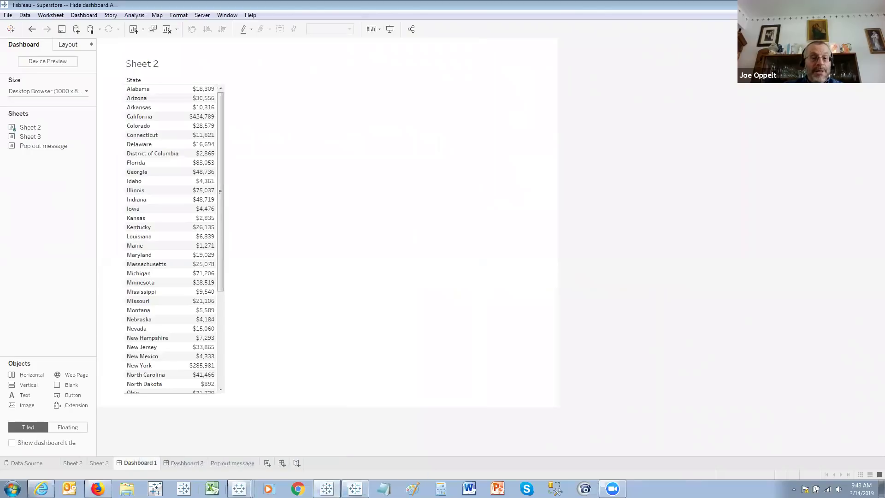
{"action": "left_click", "coordinate": [238, 488]}
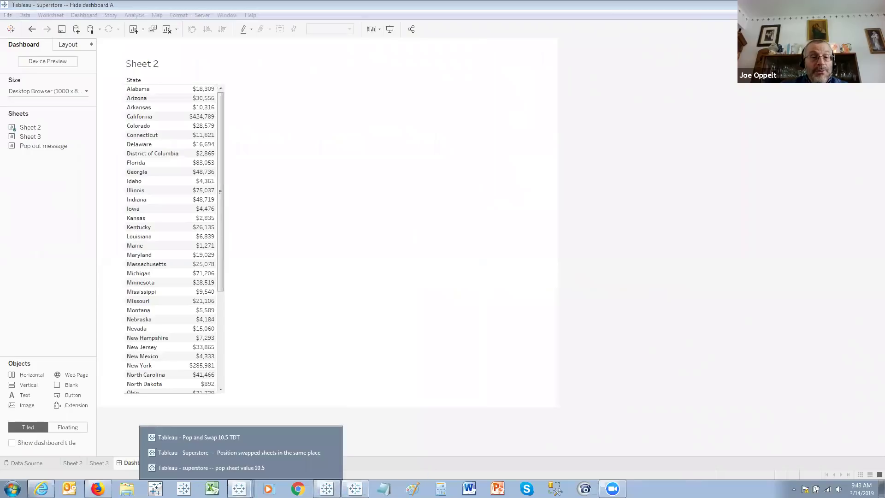
{"action": "left_click", "coordinate": [242, 465]}
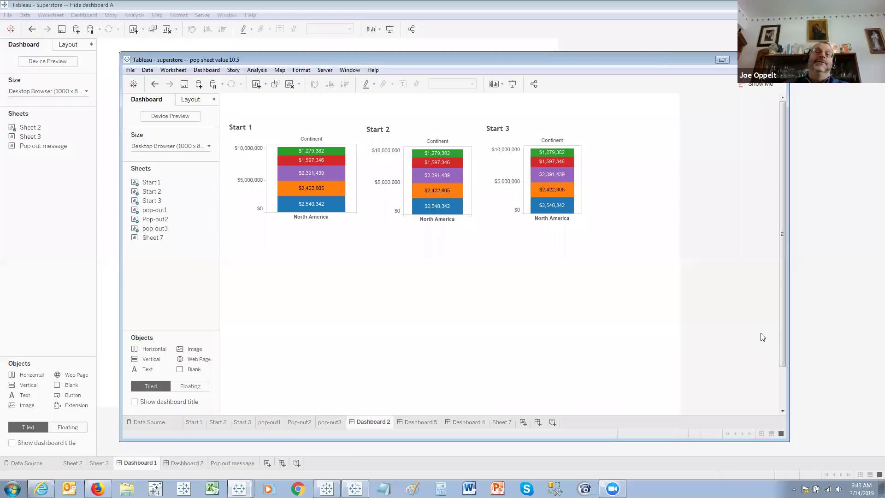
{"action": "left_click", "coordinate": [297, 188]}
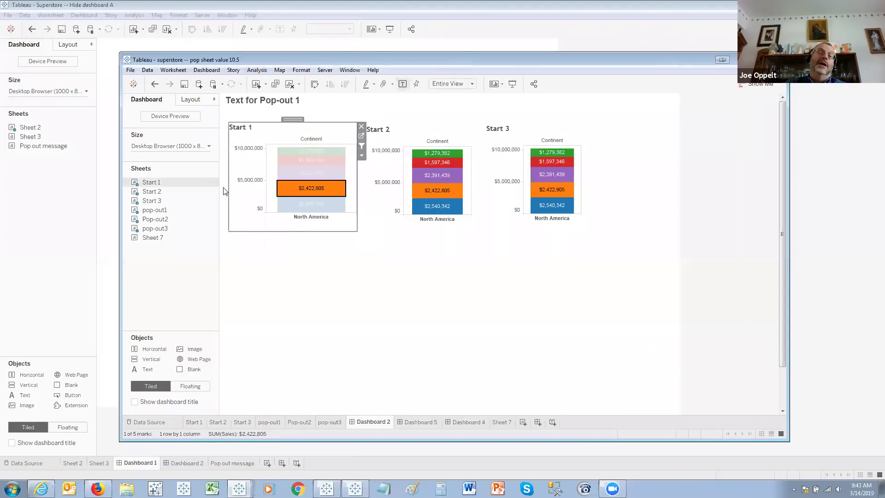
{"action": "left_click", "coordinate": [295, 189]}
{"action": "left_click", "coordinate": [437, 190]}
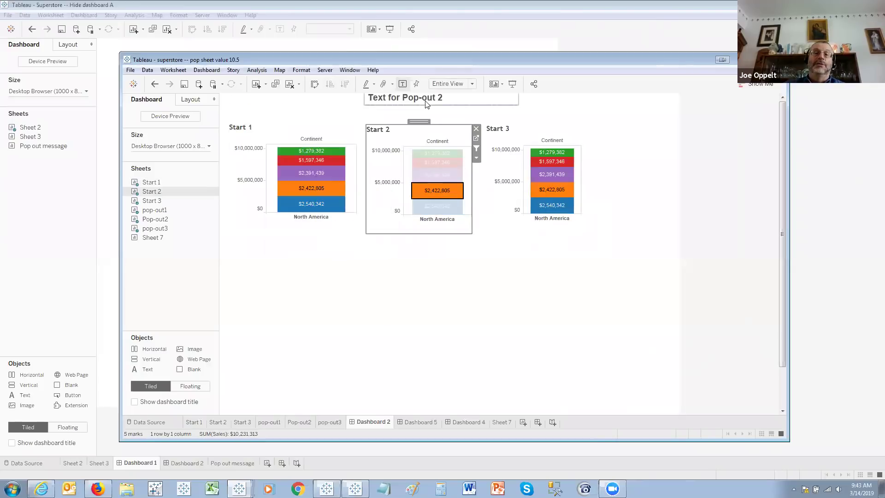
{"action": "left_click", "coordinate": [570, 193]}
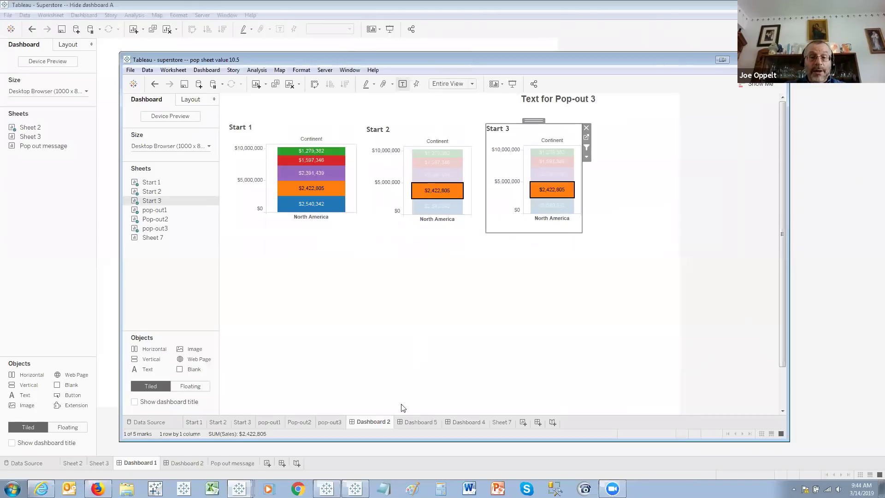
Step: Test the pop-out texts on Dashboard 5 using the Start 3, Start 2 and Start 1 charts, and return to the Pop and Swap 10.5 TDT workbook
{"action": "left_click", "coordinate": [421, 421]}
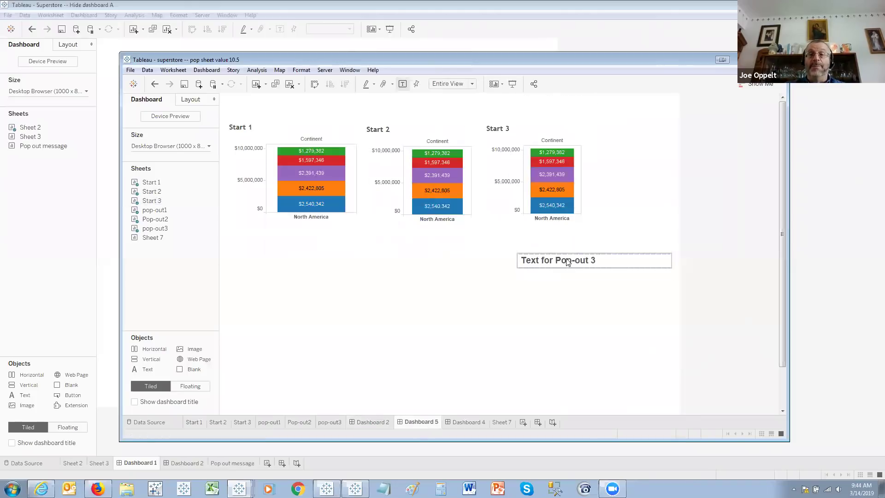
{"action": "mouse_move", "coordinate": [578, 208]}
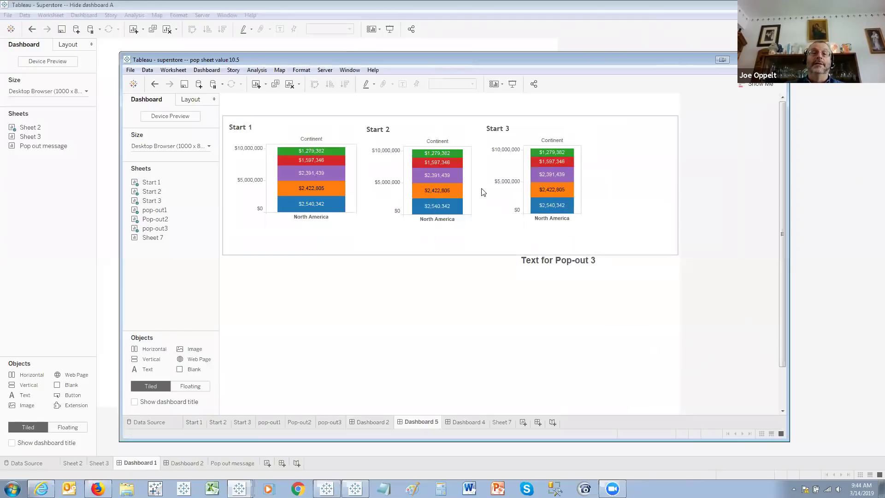
{"action": "left_click", "coordinate": [419, 194]}
{"action": "left_click", "coordinate": [419, 194]}
{"action": "left_click", "coordinate": [283, 192]}
{"action": "left_click", "coordinate": [283, 193]}
{"action": "left_click", "coordinate": [288, 186]}
{"action": "left_click", "coordinate": [416, 192]}
{"action": "left_click", "coordinate": [417, 192]}
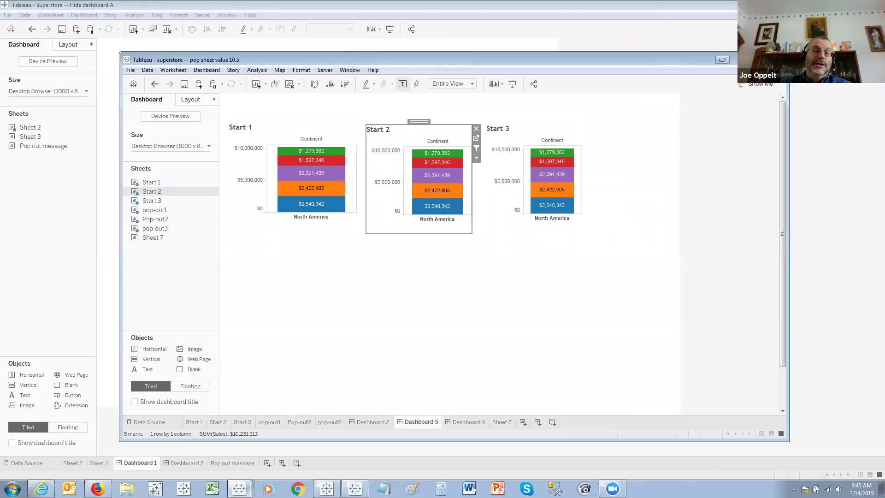
{"action": "left_click", "coordinate": [233, 437]}
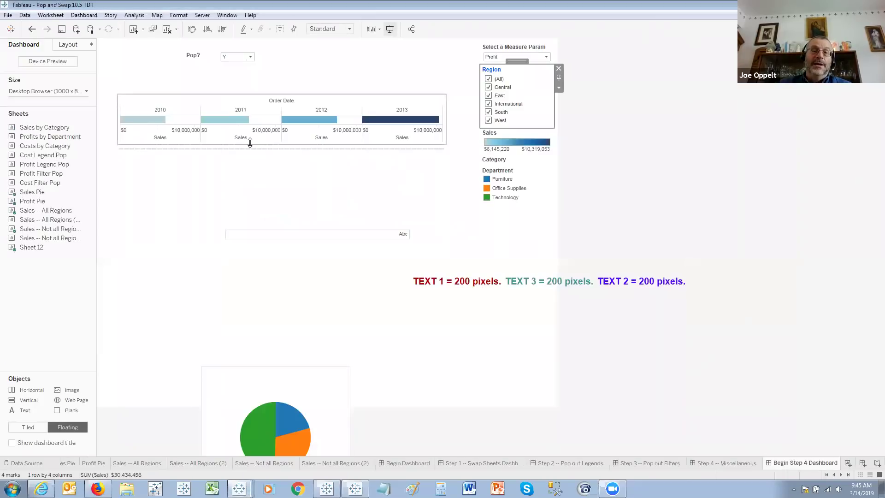
Step: View Begin Dashboard and switch to the Superstore -- Position swapped sheets in the same place workbook
{"action": "left_click", "coordinate": [228, 376]}
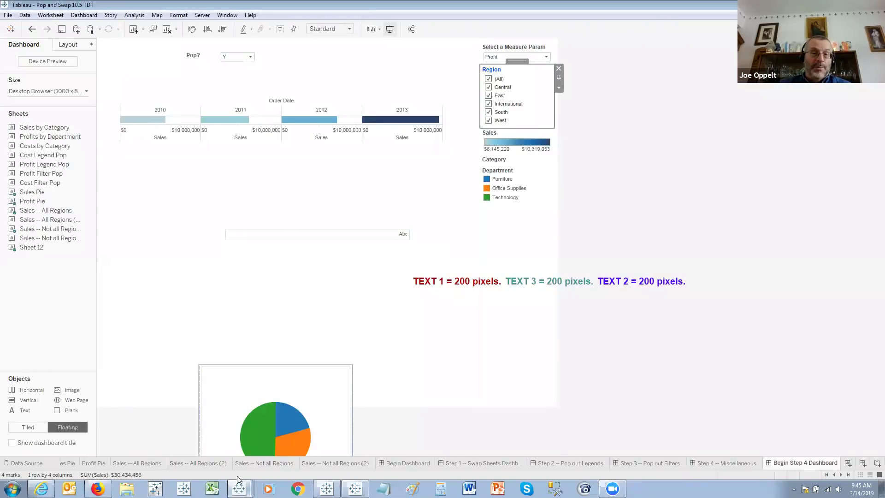
{"action": "left_click", "coordinate": [425, 463]}
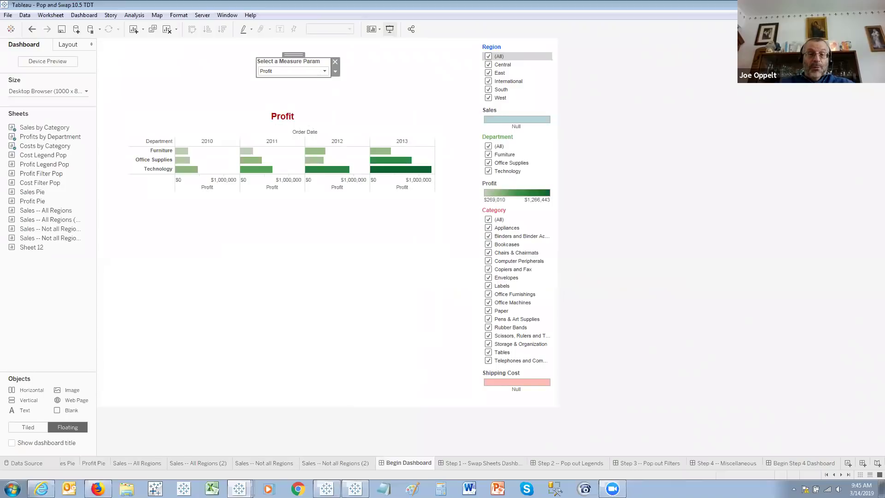
{"action": "left_click", "coordinate": [239, 488]}
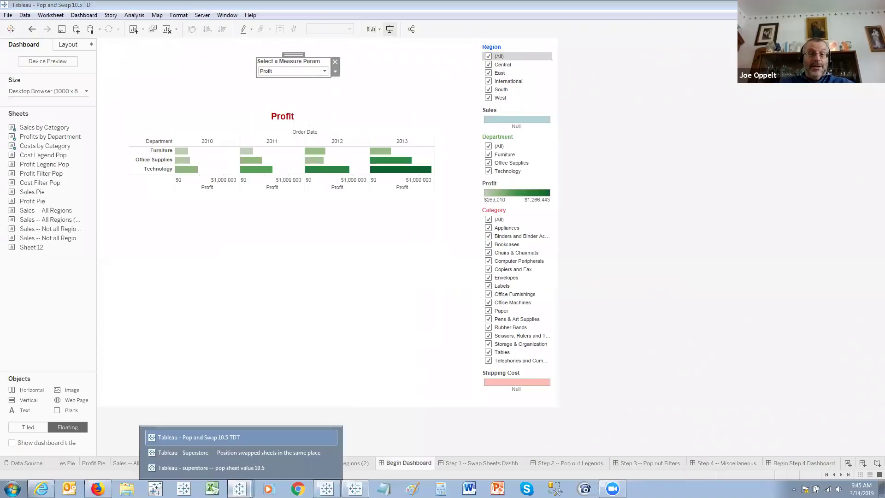
{"action": "left_click", "coordinate": [265, 451]}
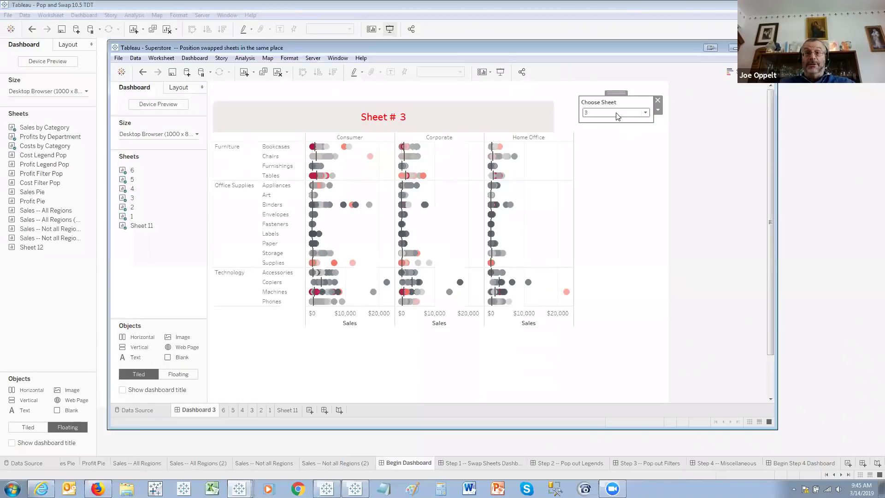
Step: Test the sheet swap on Dashboard 3 by setting Choose Sheet to 2, 6 and 1 in turn
{"action": "left_click", "coordinate": [619, 113]}
{"action": "left_click", "coordinate": [613, 137]}
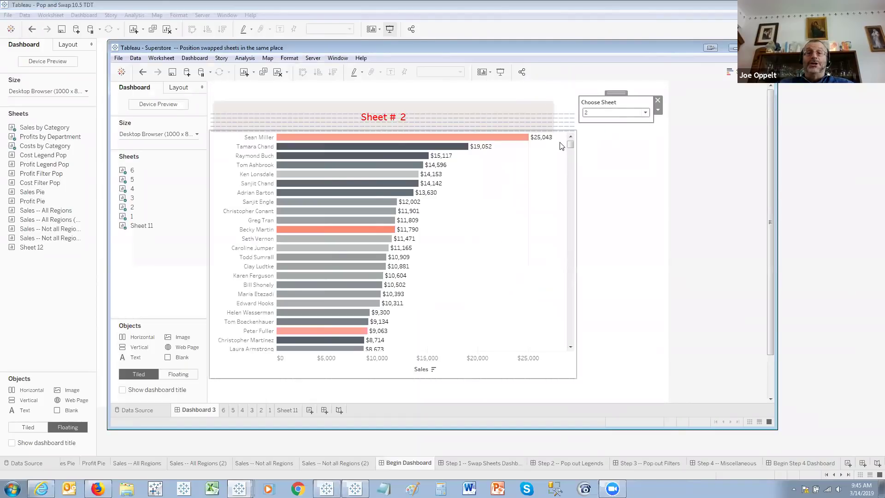
{"action": "left_click", "coordinate": [627, 114]}
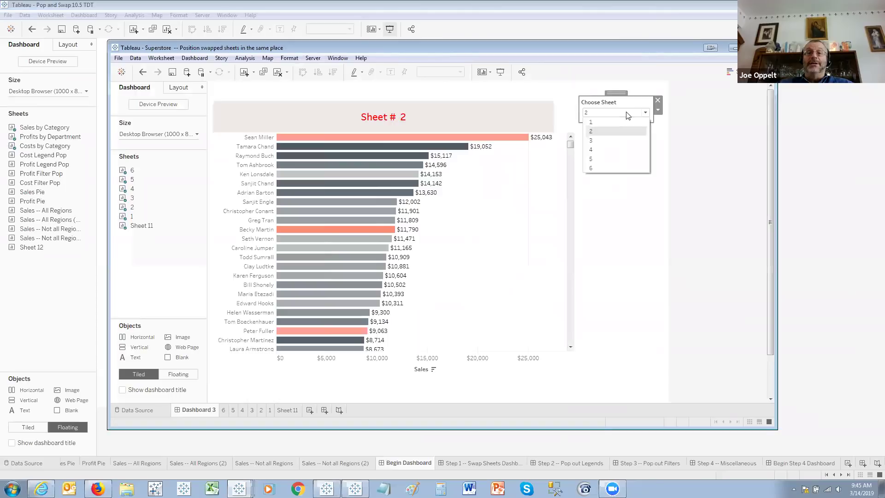
{"action": "left_click", "coordinate": [614, 167]}
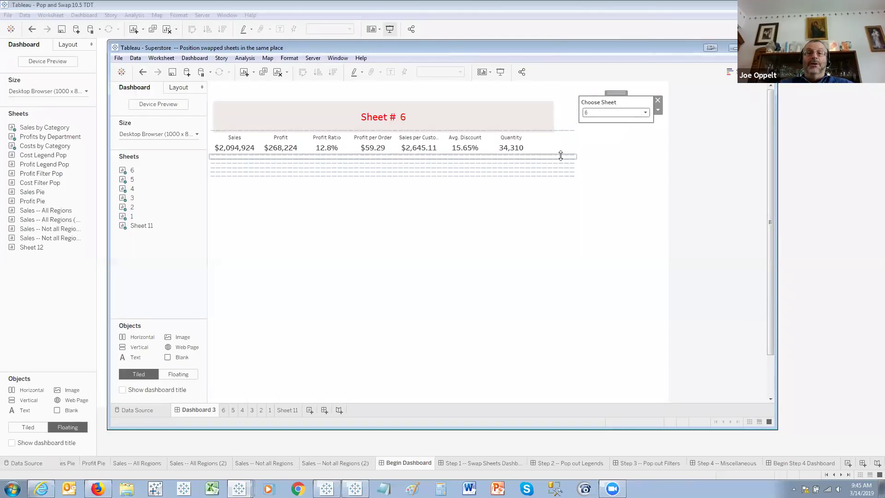
{"action": "left_click", "coordinate": [615, 113]}
{"action": "left_click", "coordinate": [599, 122]}
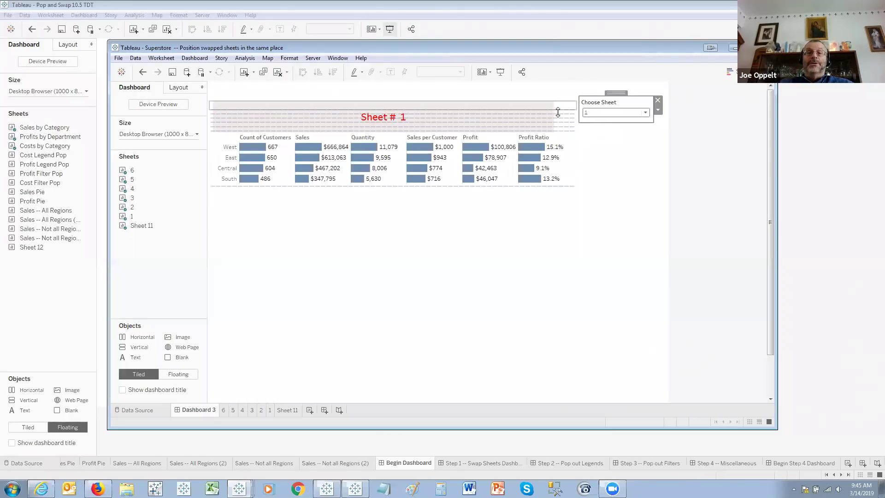
Step: Move the floating Sheet # title to the empty area below the swapped sheets and set Choose Sheet to 6
{"action": "left_click", "coordinate": [400, 124]}
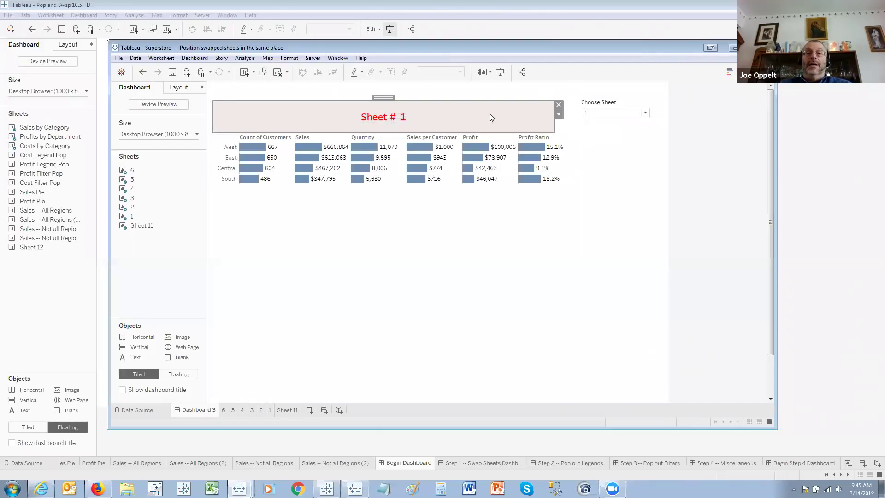
{"action": "left_click_drag", "start_coordinate": [387, 97], "coordinate": [436, 329]}
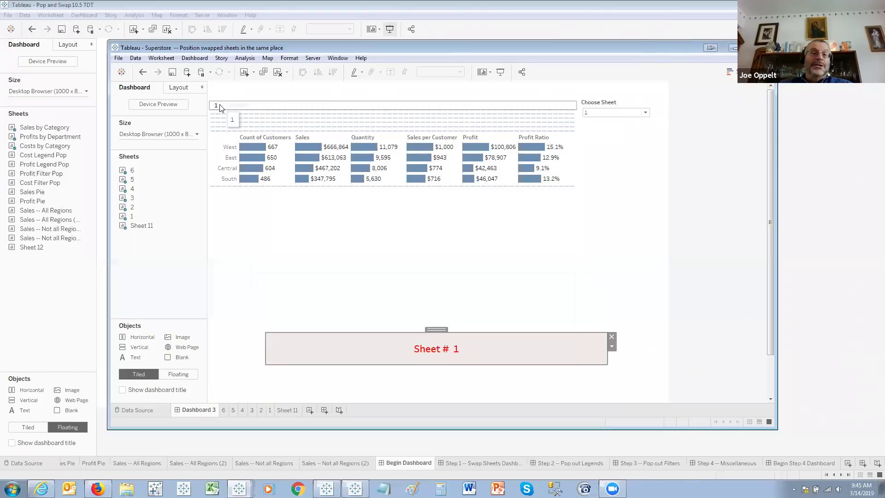
{"action": "left_click_drag", "start_coordinate": [218, 106], "coordinate": [226, 132]}
{"action": "left_click", "coordinate": [597, 113]}
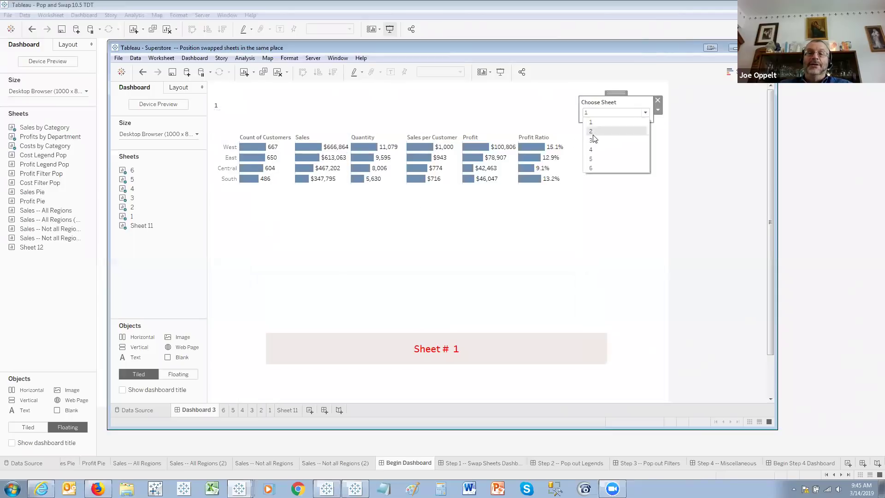
{"action": "left_click", "coordinate": [594, 169]}
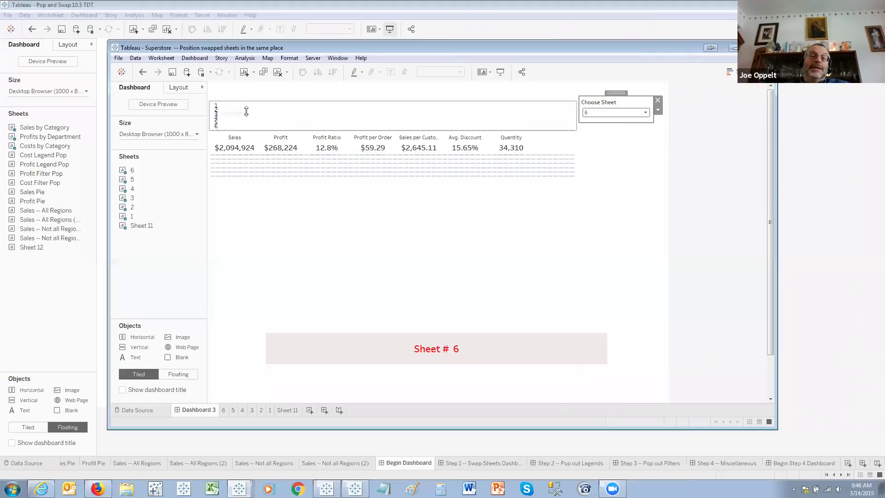
{"action": "mouse_move", "coordinate": [279, 115]}
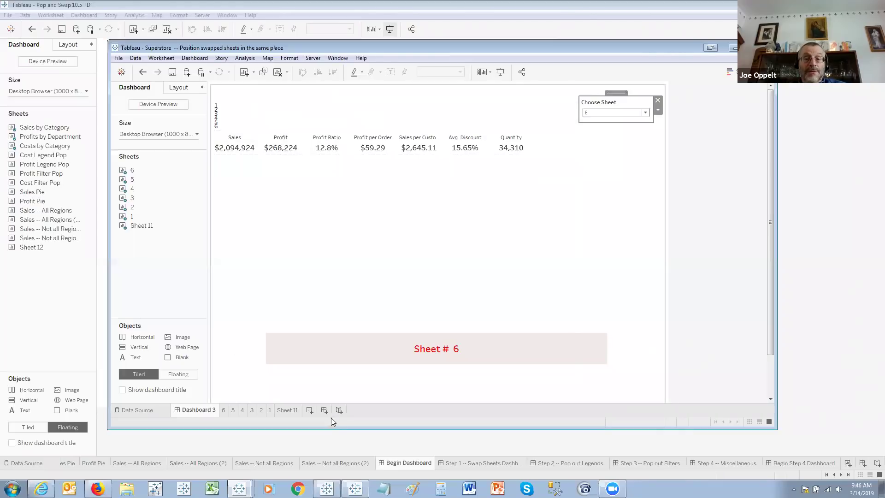
Step: Examine the Sheet1 (Counter File) data behind the Sheet 11 worksheet and return to Dashboard 3
{"action": "left_click", "coordinate": [284, 411]}
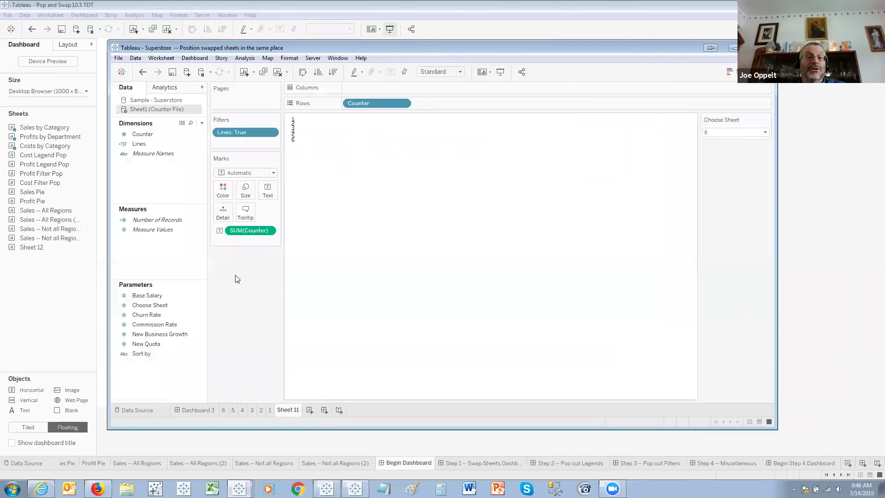
{"action": "right_click", "coordinate": [166, 109]}
{"action": "left_click", "coordinate": [191, 140]}
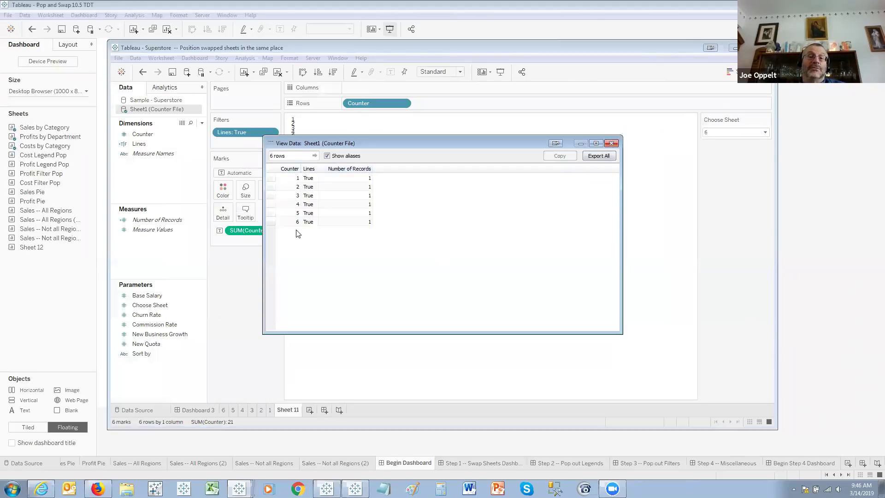
{"action": "left_click", "coordinate": [611, 144]}
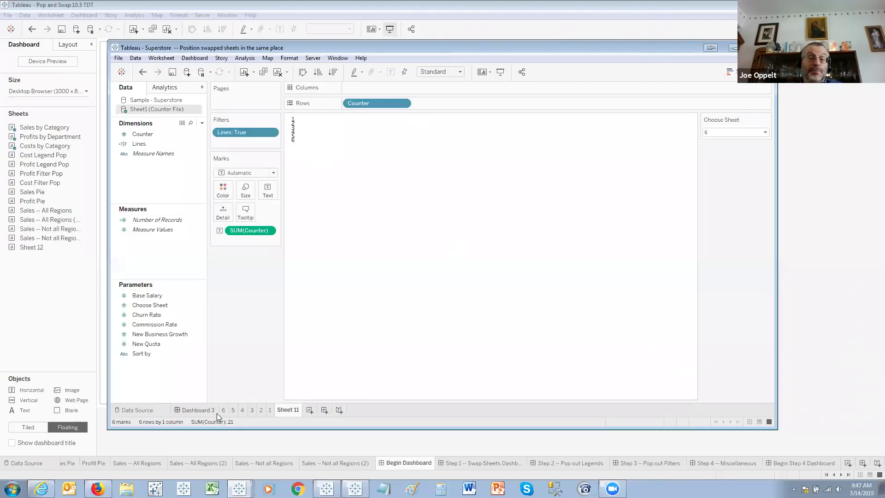
{"action": "left_click", "coordinate": [203, 407]}
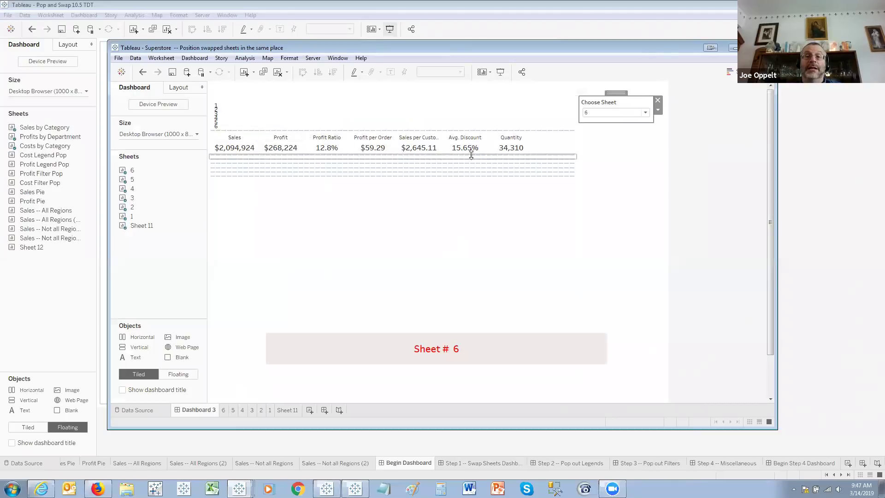
{"action": "left_click", "coordinate": [611, 119]}
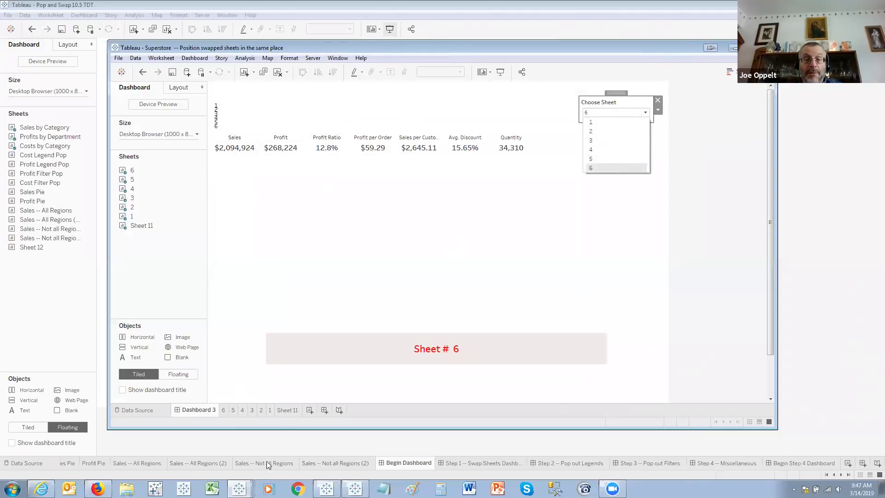
Step: Switch to the superstore -- pop sheet value 10.5 workbook and examine the rows of the Sheet1 (Data 1) source
{"action": "left_click", "coordinate": [239, 489]}
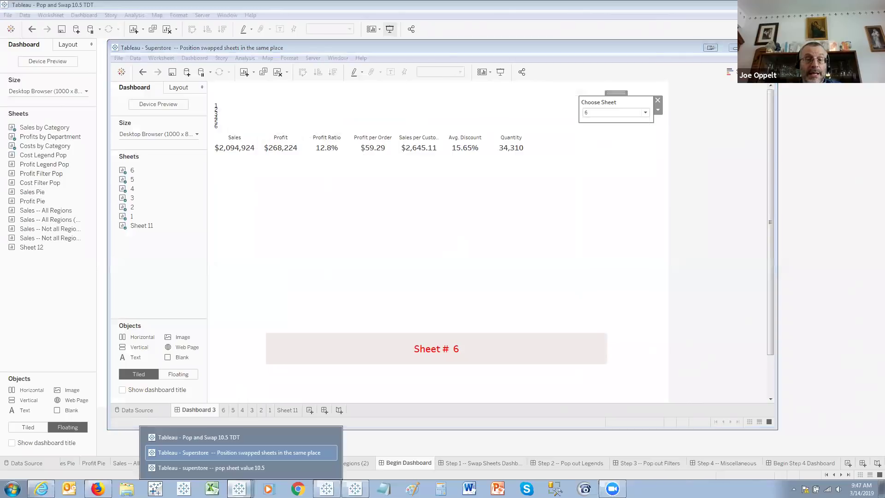
{"action": "left_click", "coordinate": [214, 467]}
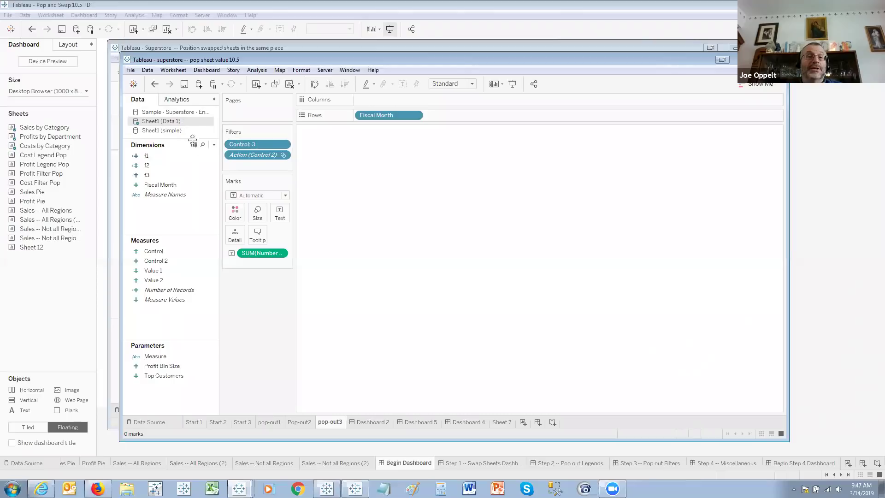
{"action": "left_click", "coordinate": [196, 156]}
{"action": "left_click", "coordinate": [194, 145]}
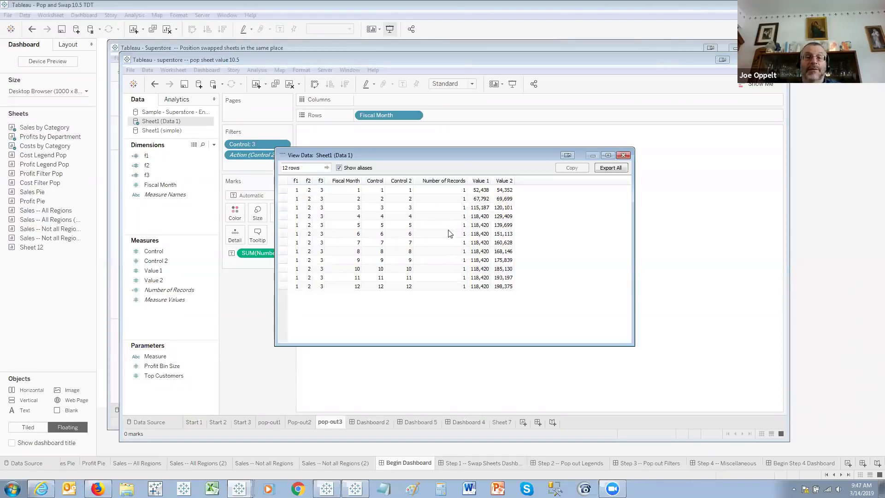
{"action": "left_click", "coordinate": [624, 155]}
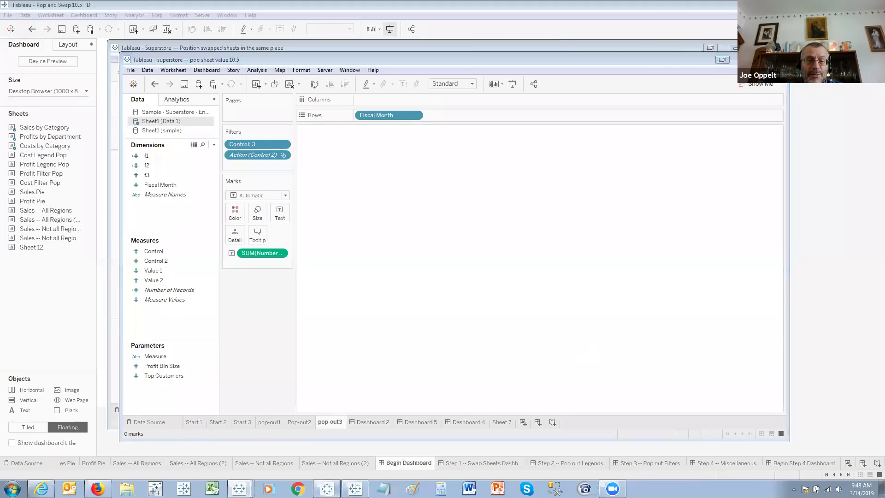
Step: Switch to the Superstore -- Swap viz in tooltip workbook and view its Tooltip Consumers and Tooltip Others worksheets
{"action": "left_click", "coordinate": [238, 489]}
{"action": "left_click", "coordinate": [355, 489]}
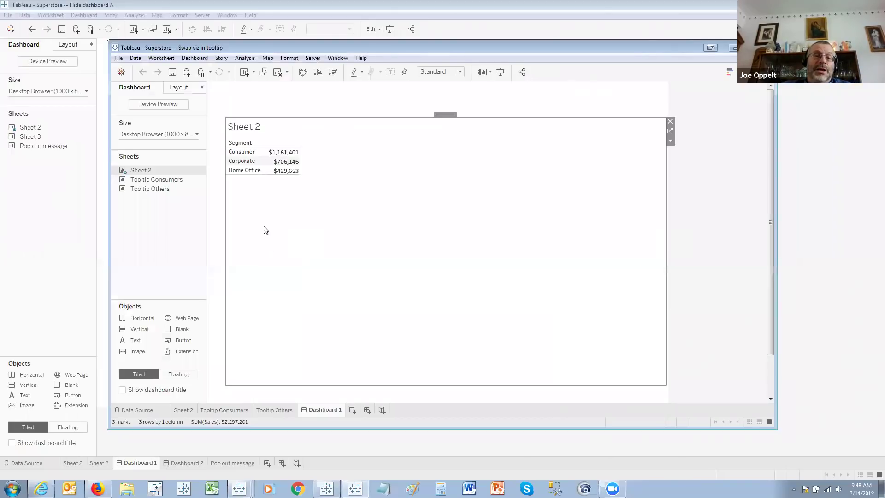
{"action": "left_click", "coordinate": [226, 411]}
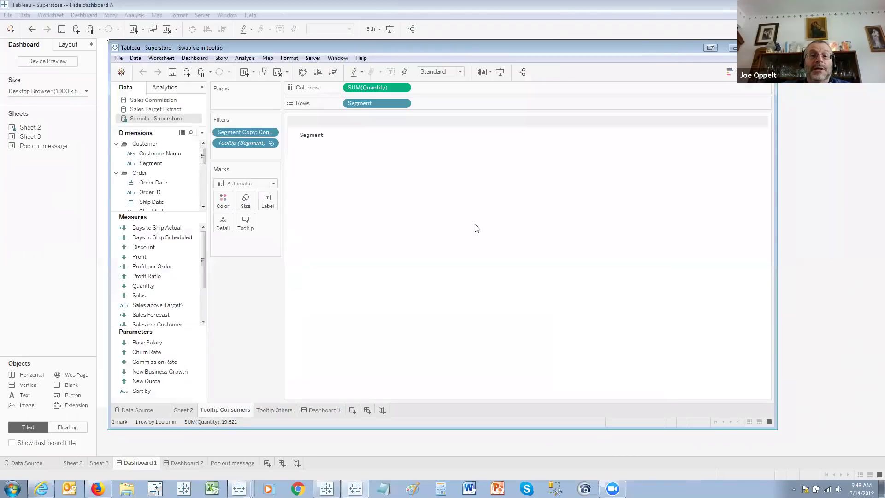
{"action": "left_click", "coordinate": [270, 413]}
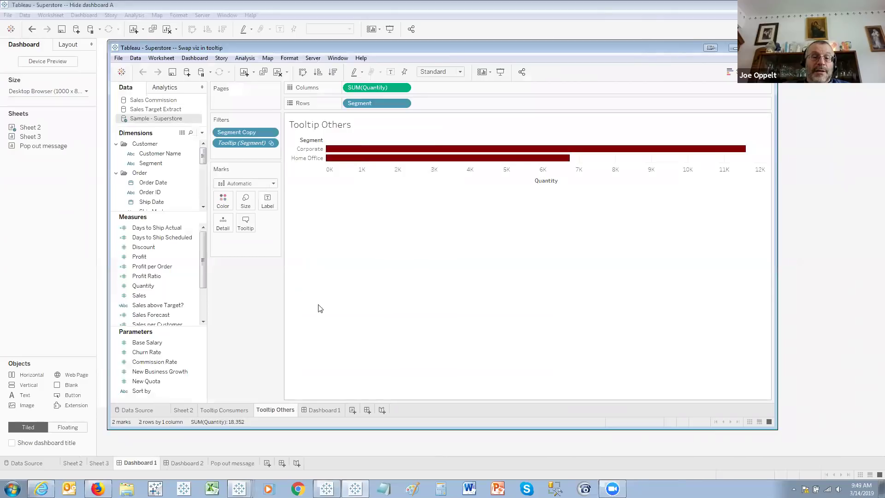
Step: Examine which segments the Segment Copy filter selects on the Tooltip Others and Tooltip Consumers worksheets
{"action": "right_click", "coordinate": [246, 132]}
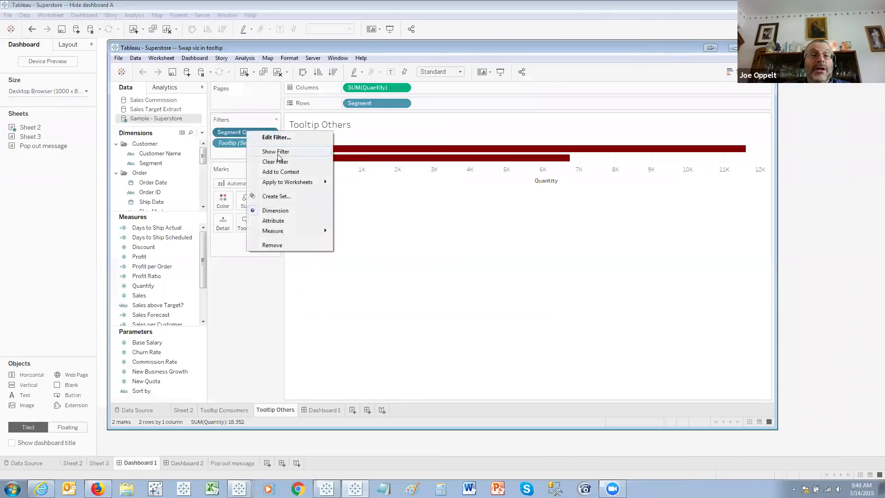
{"action": "left_click", "coordinate": [276, 136]}
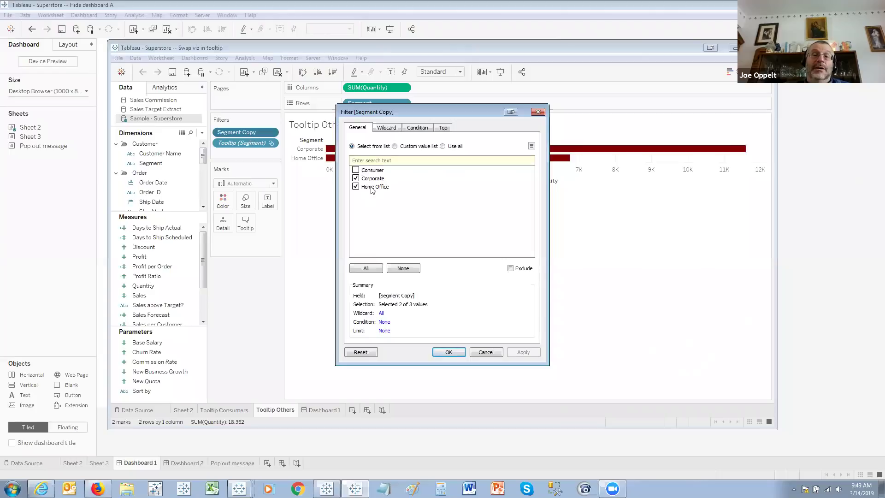
{"action": "left_click", "coordinate": [538, 112]}
{"action": "left_click", "coordinate": [230, 411]}
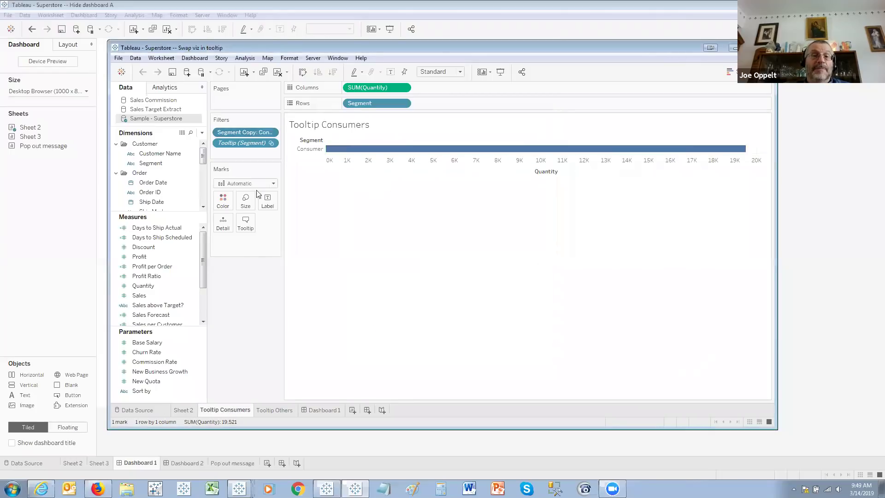
{"action": "right_click", "coordinate": [248, 133]}
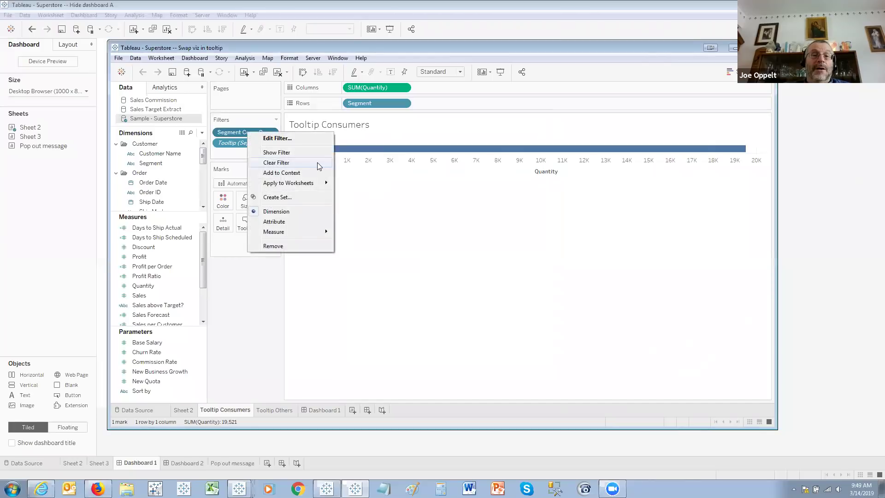
{"action": "left_click", "coordinate": [293, 139]}
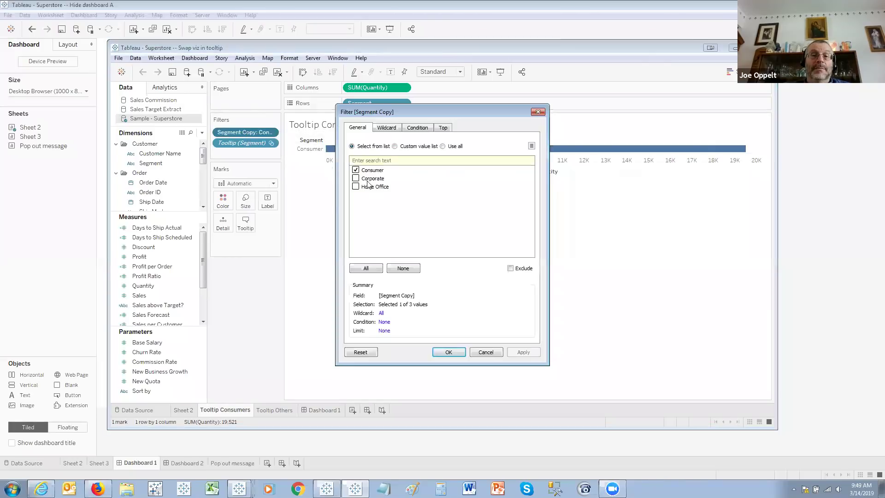
{"action": "left_click", "coordinate": [538, 112]}
Step: View the segment chart tooltips on Dashboard 1 and examine the Tooltip Consumers and Tooltip Others sheet references in Sheet 2's tooltip
{"action": "left_click", "coordinate": [327, 409]}
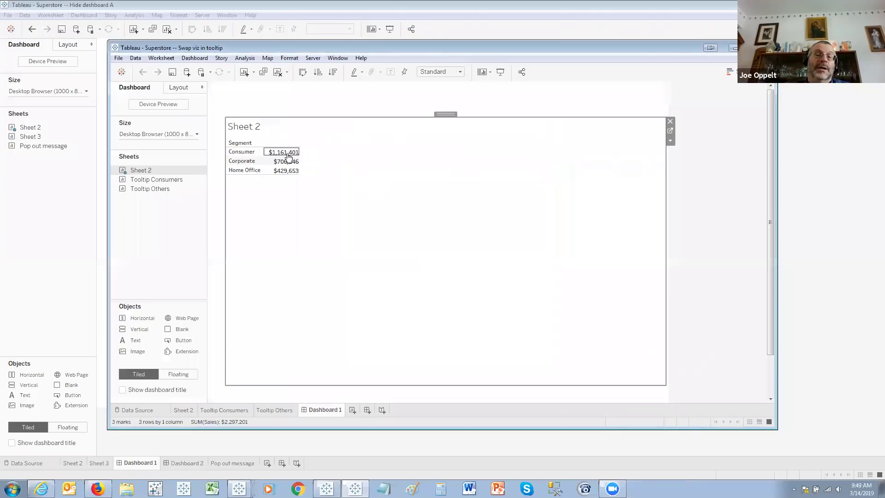
{"action": "mouse_move", "coordinate": [287, 174]}
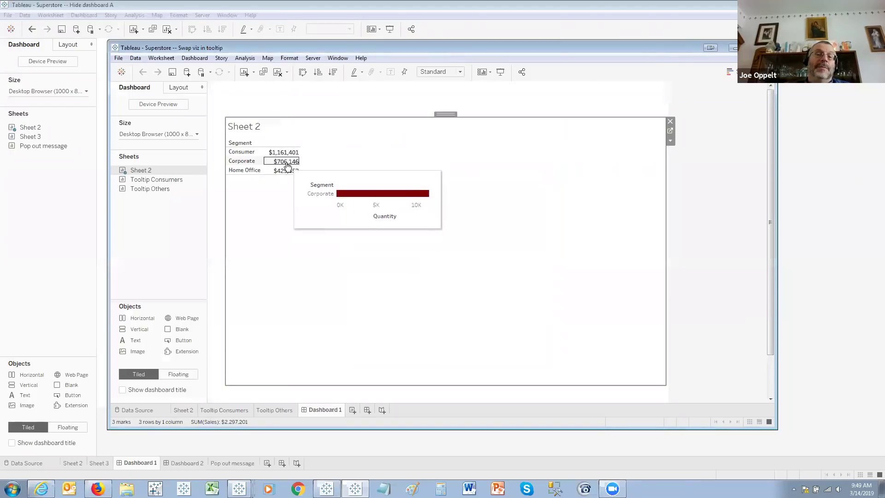
{"action": "left_click", "coordinate": [183, 410]}
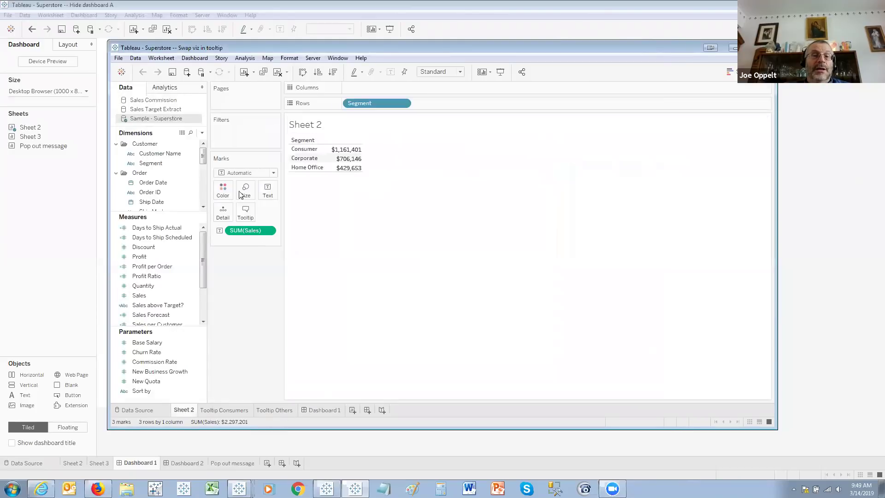
{"action": "left_click", "coordinate": [249, 216]}
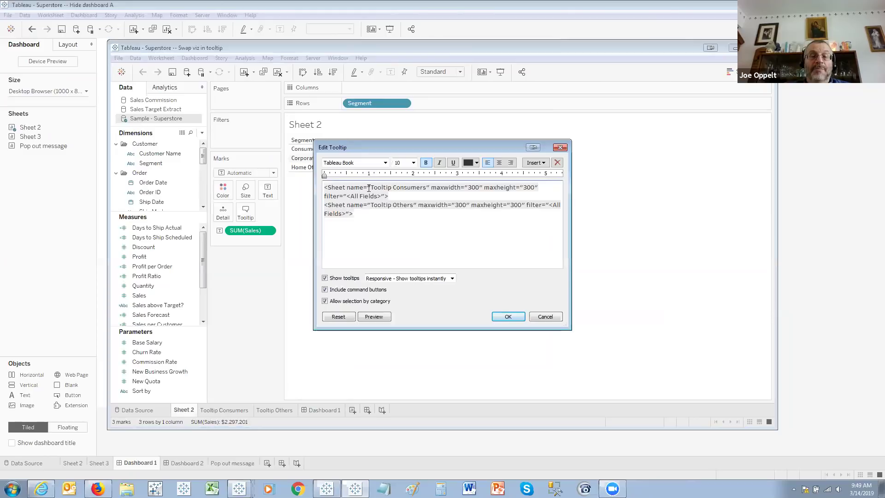
{"action": "left_click_drag", "start_coordinate": [394, 199], "coordinate": [322, 189]}
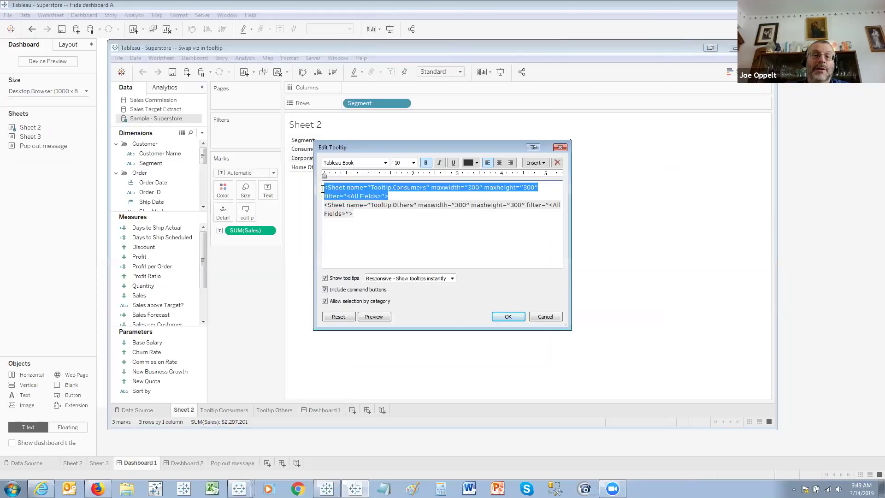
{"action": "left_click_drag", "start_coordinate": [364, 217], "coordinate": [327, 207]}
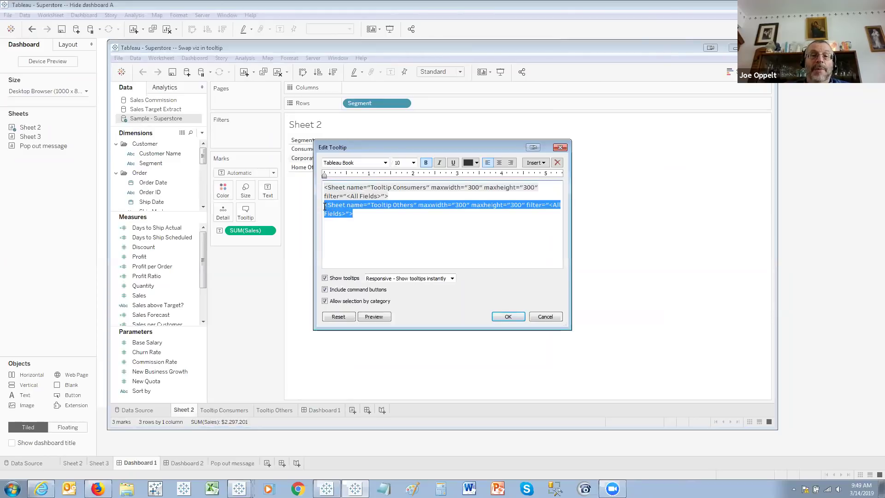
{"action": "left_click", "coordinate": [403, 236]}
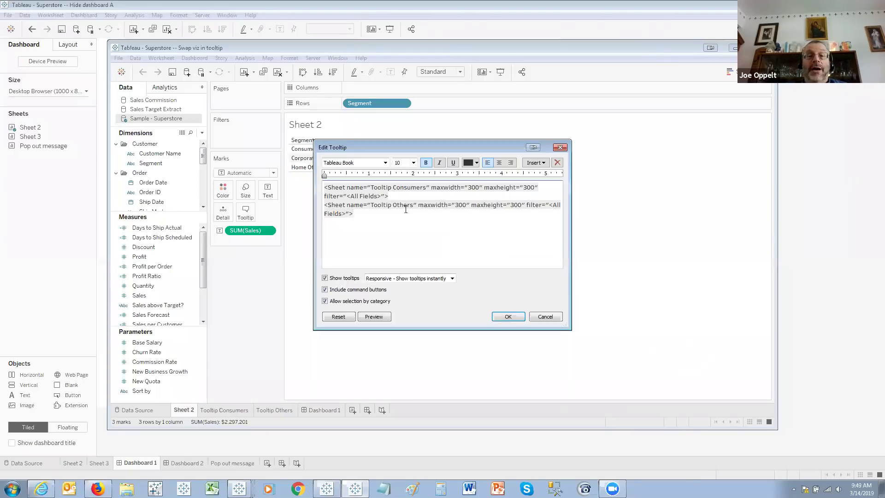
{"action": "left_click_drag", "start_coordinate": [357, 218], "coordinate": [339, 204]}
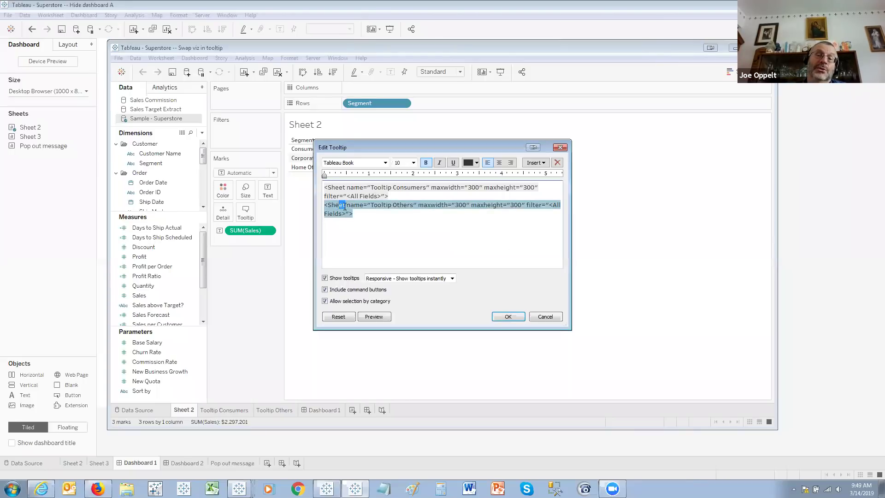
{"action": "left_click", "coordinate": [403, 242]}
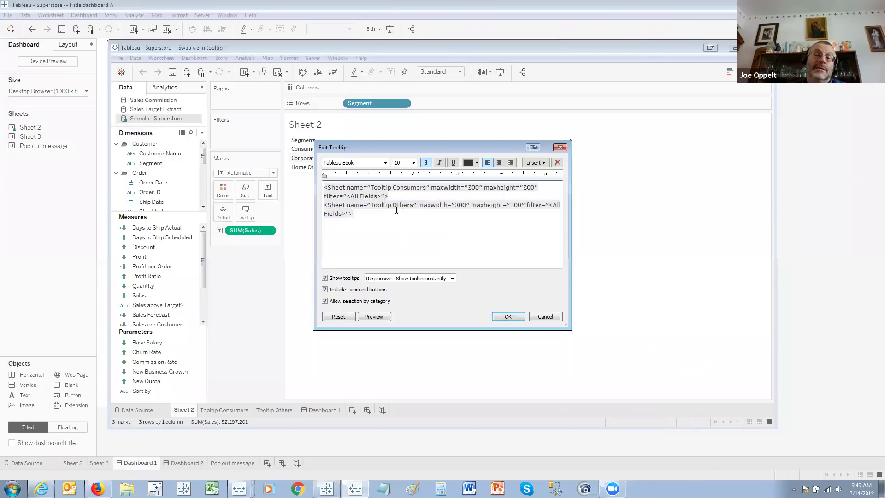
{"action": "left_click", "coordinate": [540, 316]}
Step: Remove the Segment Copy filter from the Tooltip Consumers worksheet and check the Consumer value's tooltip on Dashboard 1
{"action": "left_click", "coordinate": [226, 410]}
{"action": "left_click_drag", "start_coordinate": [246, 133], "coordinate": [155, 182]}
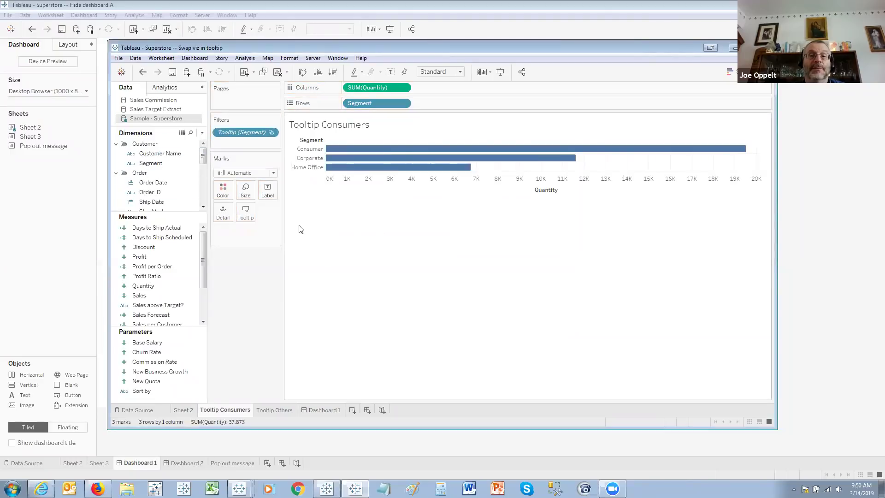
{"action": "left_click", "coordinate": [316, 412]}
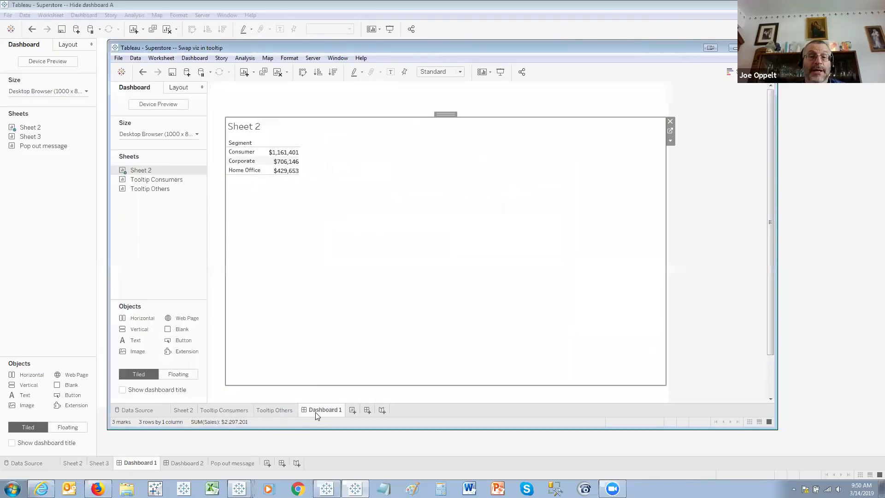
{"action": "mouse_move", "coordinate": [283, 159]}
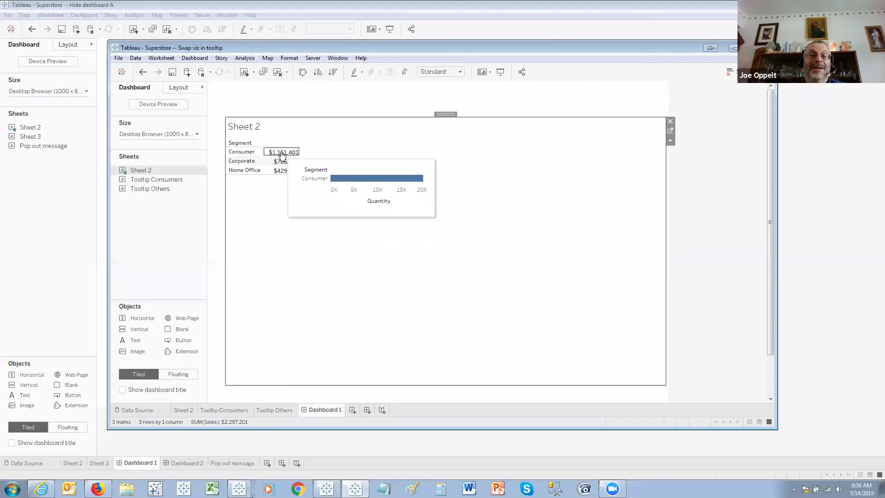
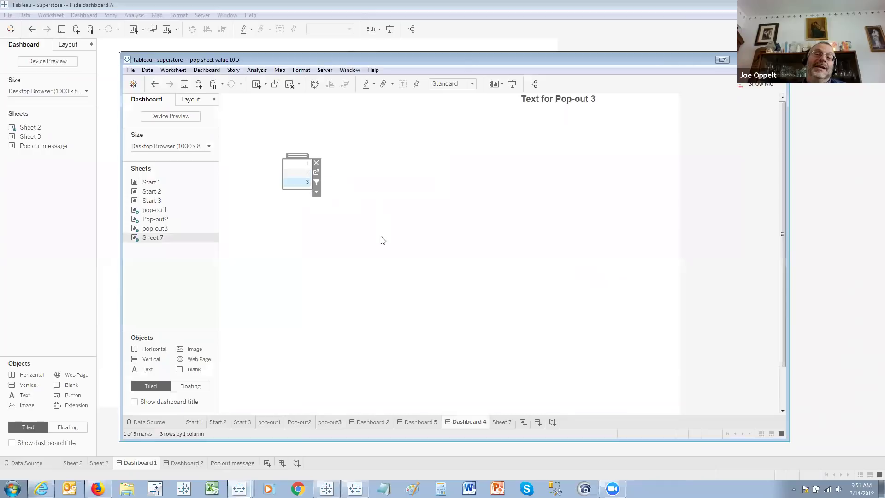
Step: Select marks 1 and 3 in the number list on Dashboard 4 to pop out their texts, and clear the selection
{"action": "left_click", "coordinate": [293, 172]}
{"action": "left_click", "coordinate": [300, 164]}
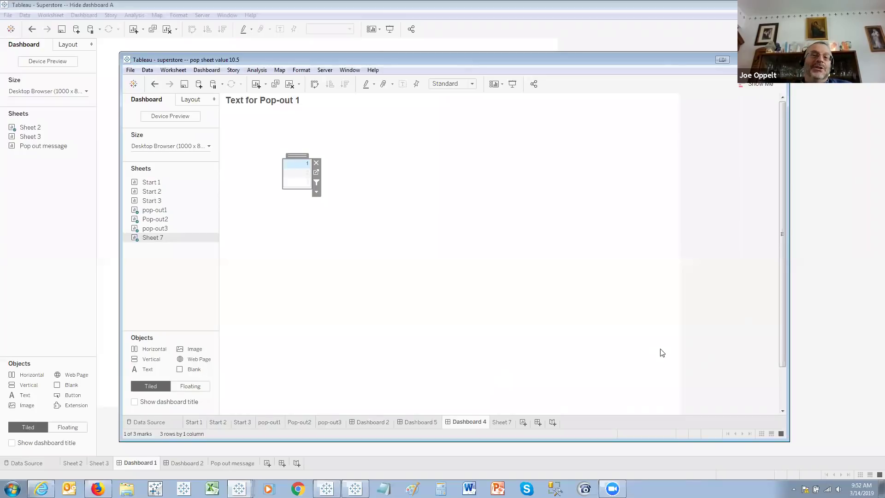
{"action": "left_click", "coordinate": [302, 172]}
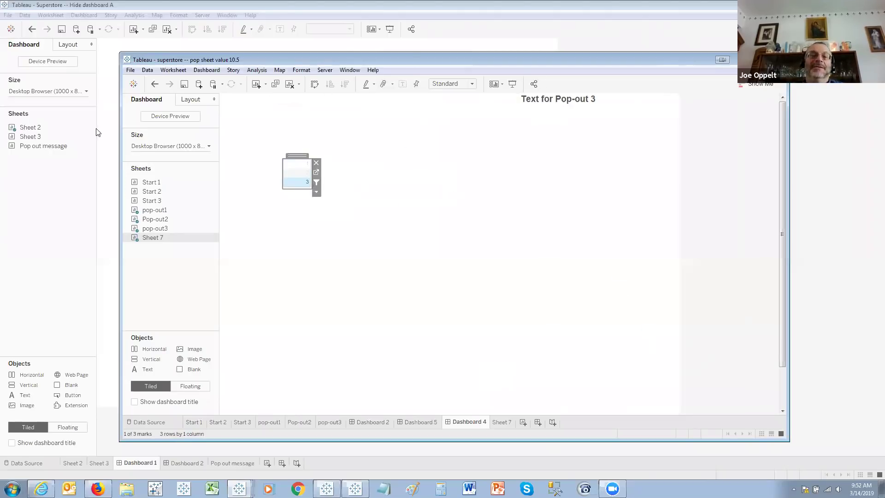
{"action": "left_click", "coordinate": [295, 184]}
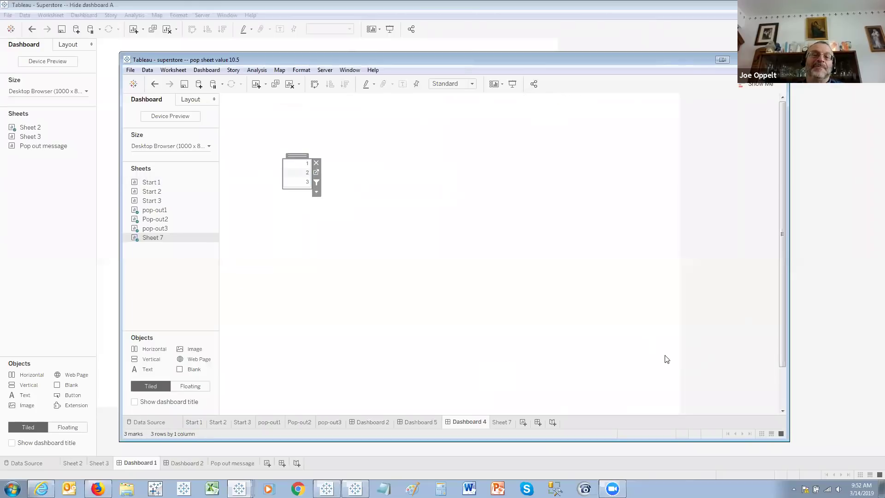
{"action": "left_click", "coordinate": [589, 344]}
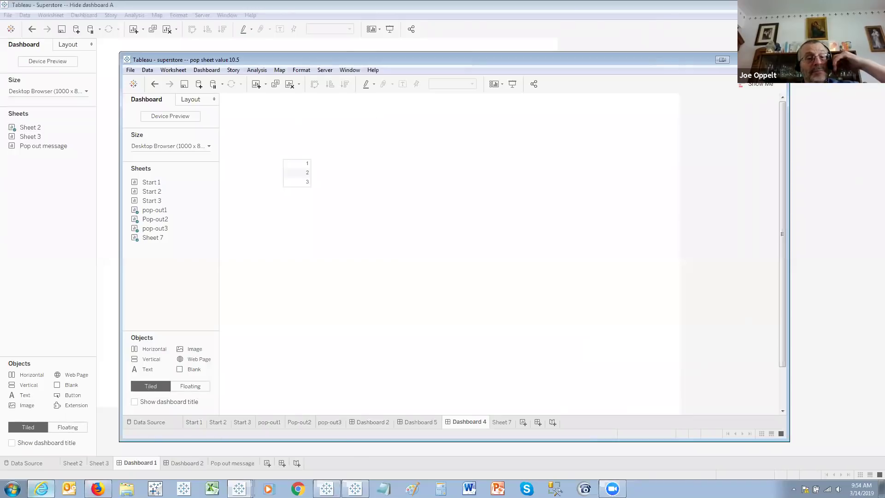
Step: Switch to Internet Explorer and open the Video pop and swap bookmark in a new tab
{"action": "key", "text": "alt+Tab"}
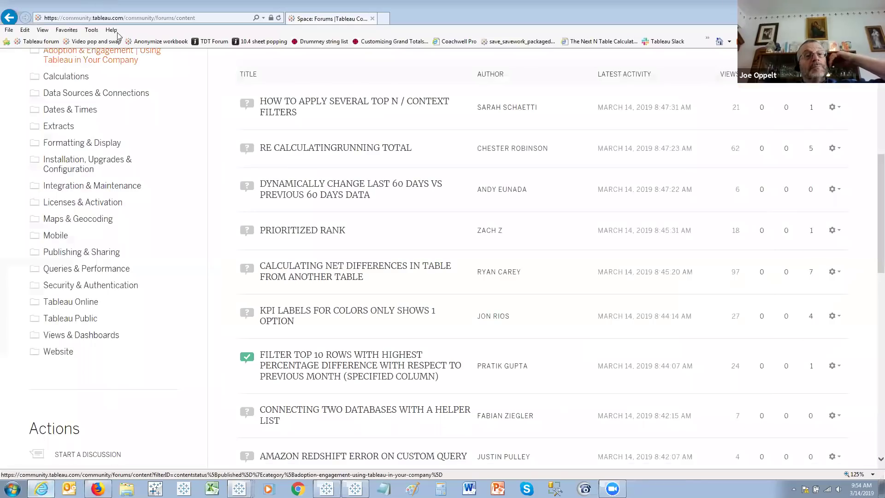
{"action": "left_click", "coordinate": [384, 19]}
{"action": "left_click", "coordinate": [90, 41]}
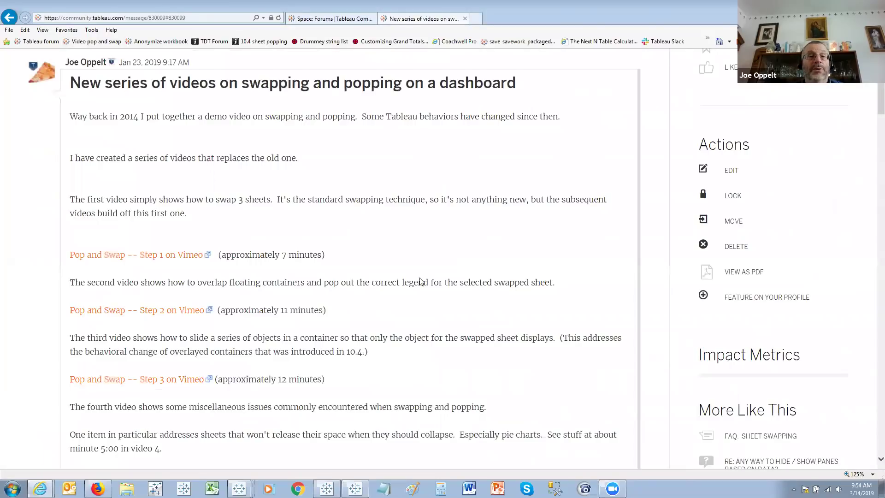
Step: Examine the four Pop and Swap video links in the forum post and highlight the page's web address
{"action": "scroll", "coordinate": [340, 230], "scroll_direction": "down", "scroll_amount": 3}
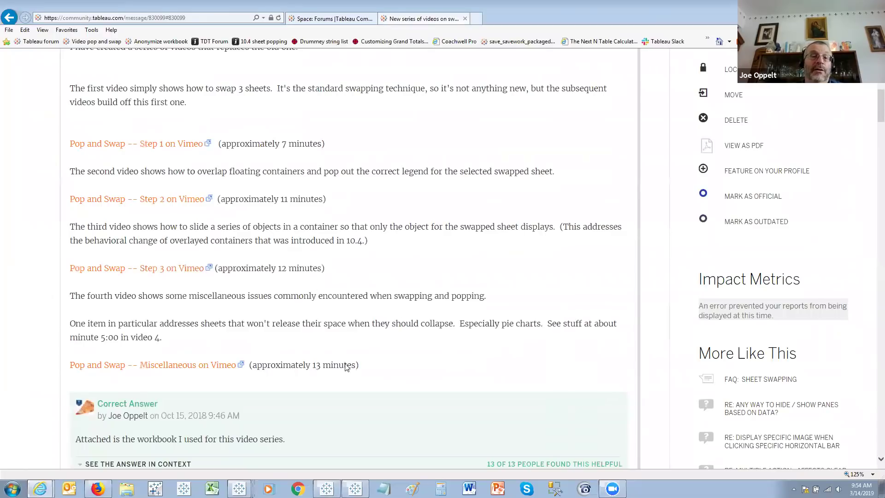
{"action": "scroll", "coordinate": [455, 202], "scroll_direction": "up", "scroll_amount": 1}
{"action": "scroll", "coordinate": [454, 202], "scroll_direction": "up", "scroll_amount": 2}
{"action": "scroll", "coordinate": [455, 201], "scroll_direction": "down", "scroll_amount": 4}
{"action": "scroll", "coordinate": [455, 200], "scroll_direction": "up", "scroll_amount": 2}
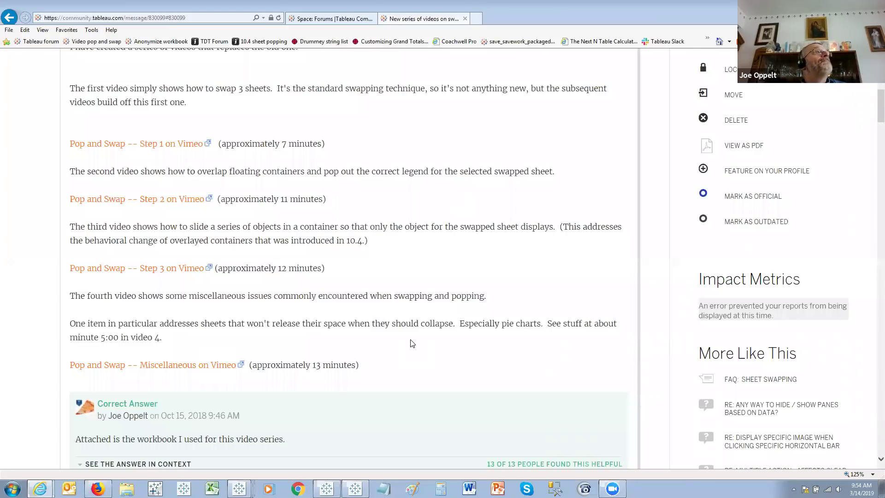
{"action": "left_click", "coordinate": [190, 21]}
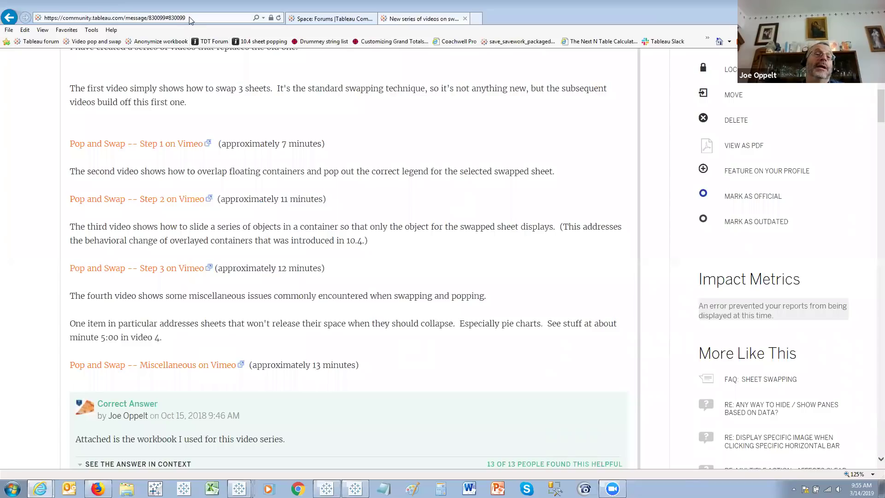
{"action": "left_click", "coordinate": [190, 20]}
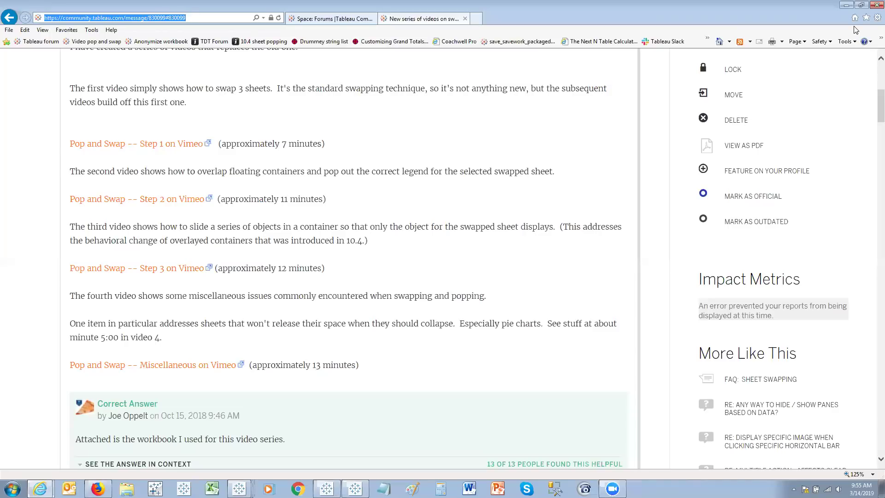
{"action": "key", "text": "End"}
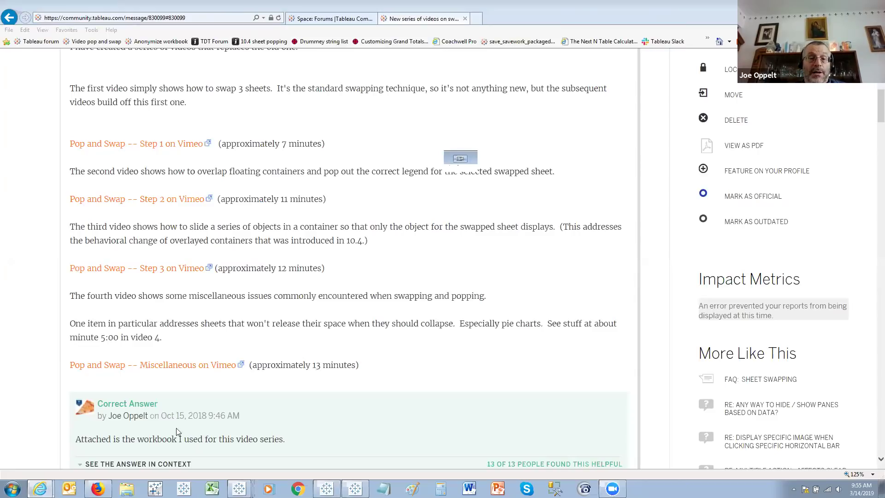
Step: Look through the forum post's replies for the attached Pop and Swap 10.5.twbx workbook
{"action": "scroll", "coordinate": [318, 353], "scroll_direction": "down", "scroll_amount": 1}
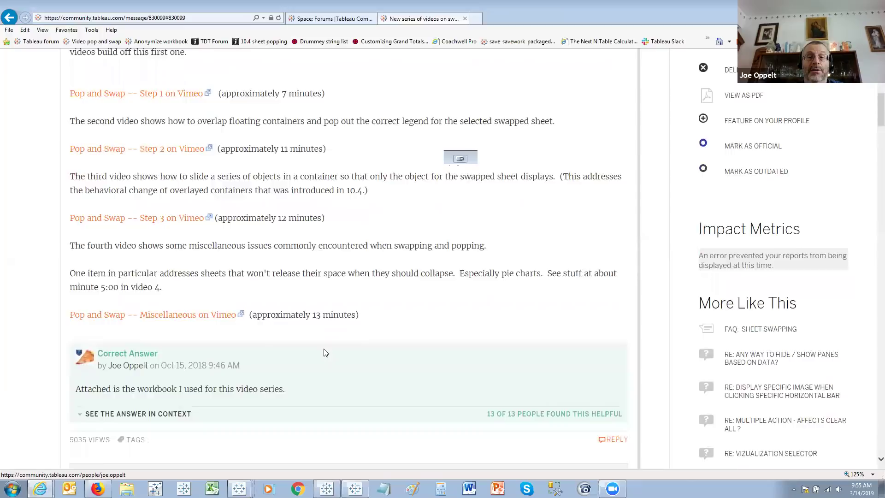
{"action": "scroll", "coordinate": [325, 352], "scroll_direction": "down", "scroll_amount": 5}
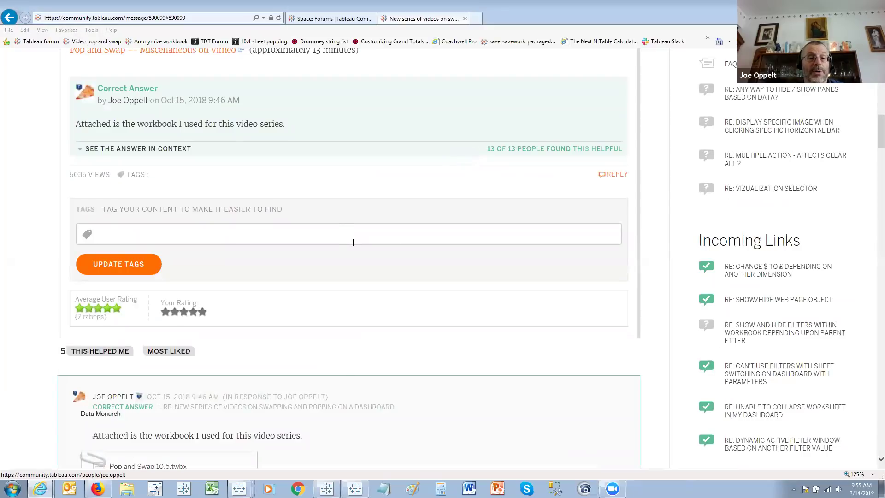
{"action": "scroll", "coordinate": [351, 238], "scroll_direction": "down", "scroll_amount": 8}
{"action": "scroll", "coordinate": [286, 339], "scroll_direction": "down", "scroll_amount": 18}
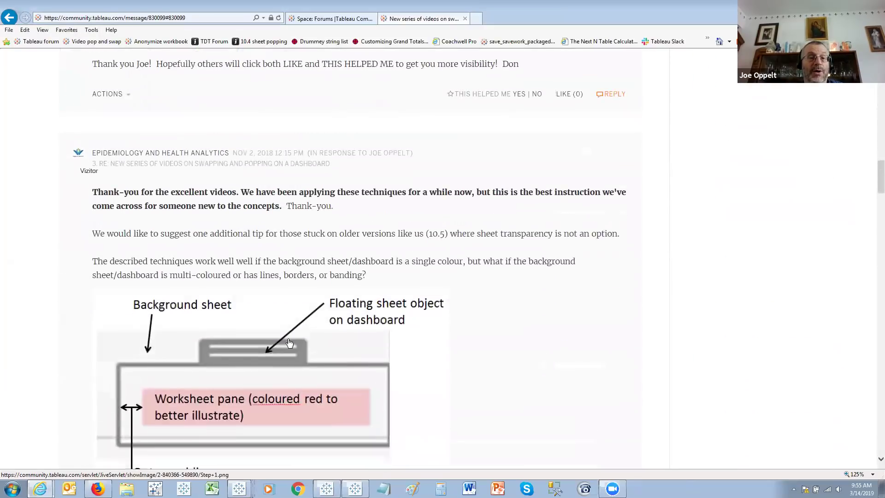
{"action": "scroll", "coordinate": [284, 343], "scroll_direction": "down", "scroll_amount": 10}
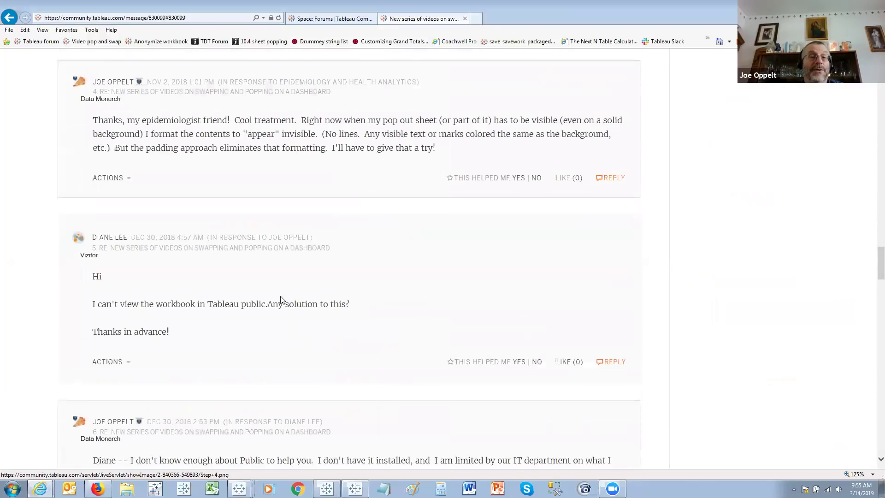
{"action": "scroll", "coordinate": [270, 271], "scroll_direction": "up", "scroll_amount": 13}
{"action": "scroll", "coordinate": [270, 271], "scroll_direction": "down", "scroll_amount": 18}
{"action": "scroll", "coordinate": [270, 271], "scroll_direction": "up", "scroll_amount": 20}
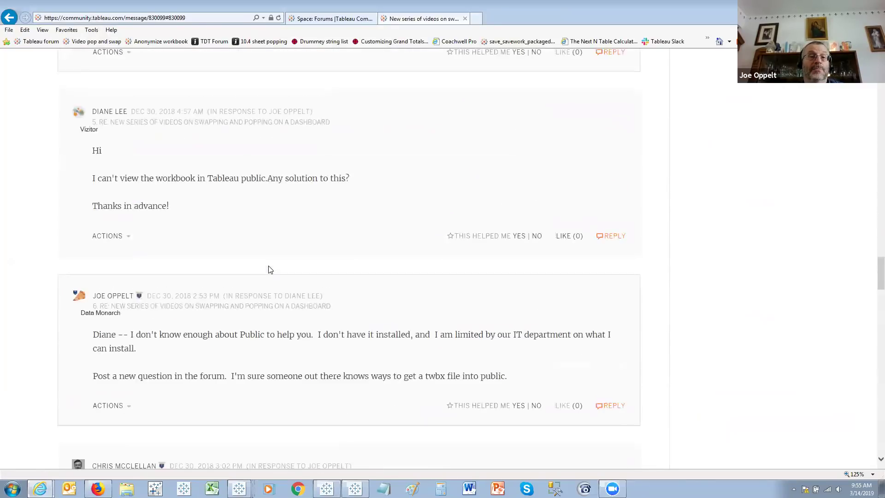
{"action": "scroll", "coordinate": [270, 269], "scroll_direction": "down", "scroll_amount": 4}
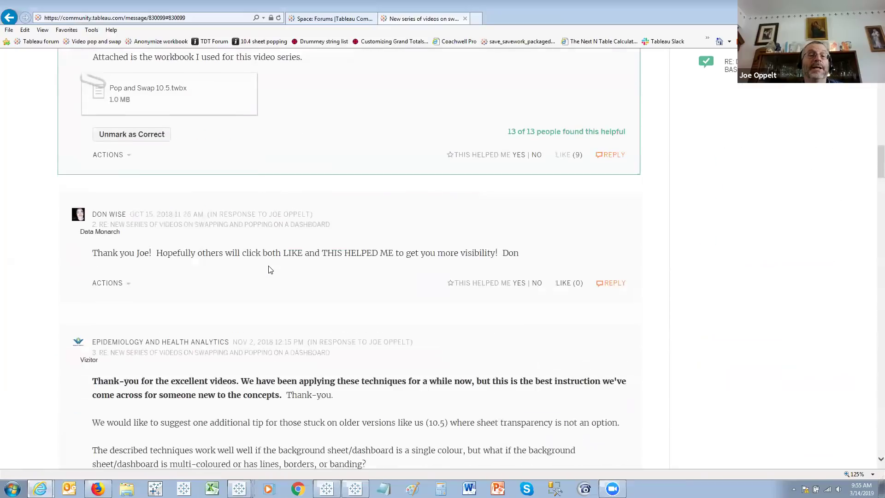
{"action": "scroll", "coordinate": [270, 270], "scroll_direction": "up", "scroll_amount": 4}
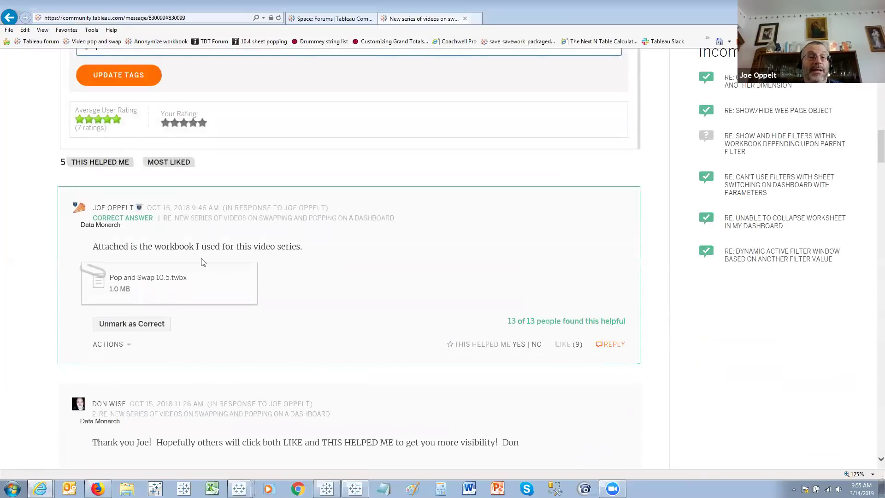